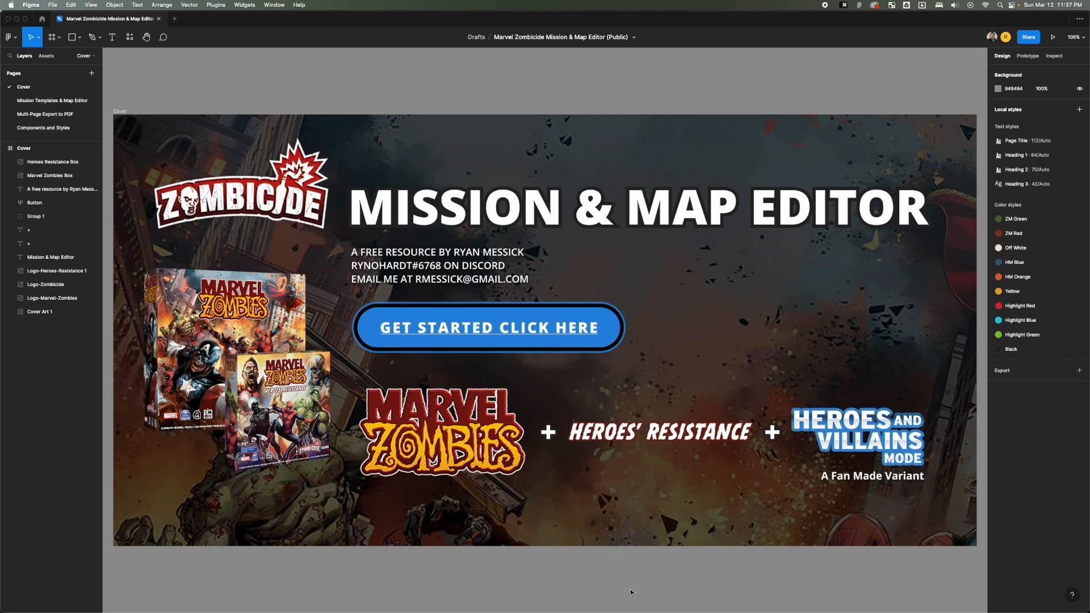
# Switch to the browser copy of the Mission & Map Editor file, duplicate it to the drafts, and return to the Figma desktop app.
pyautogui.press('super+Tab')
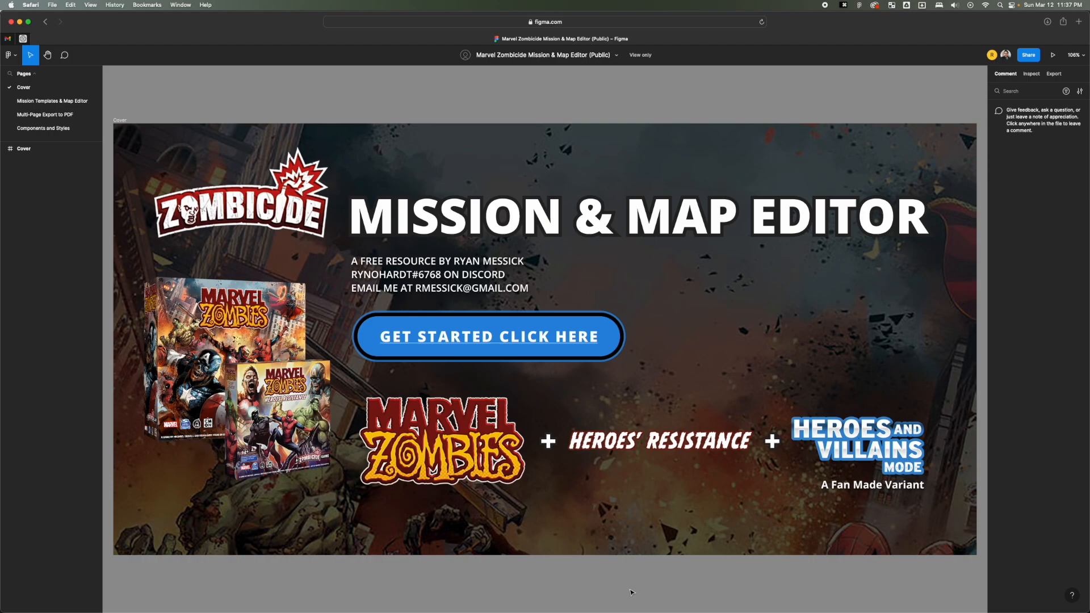
pyautogui.click(617, 57)
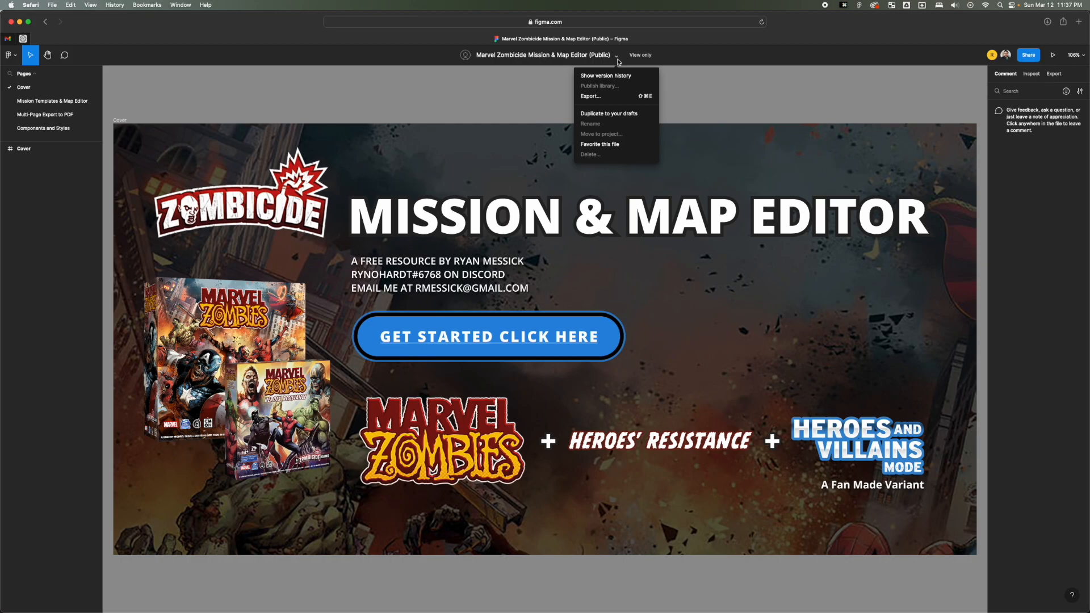
pyautogui.click(652, 117)
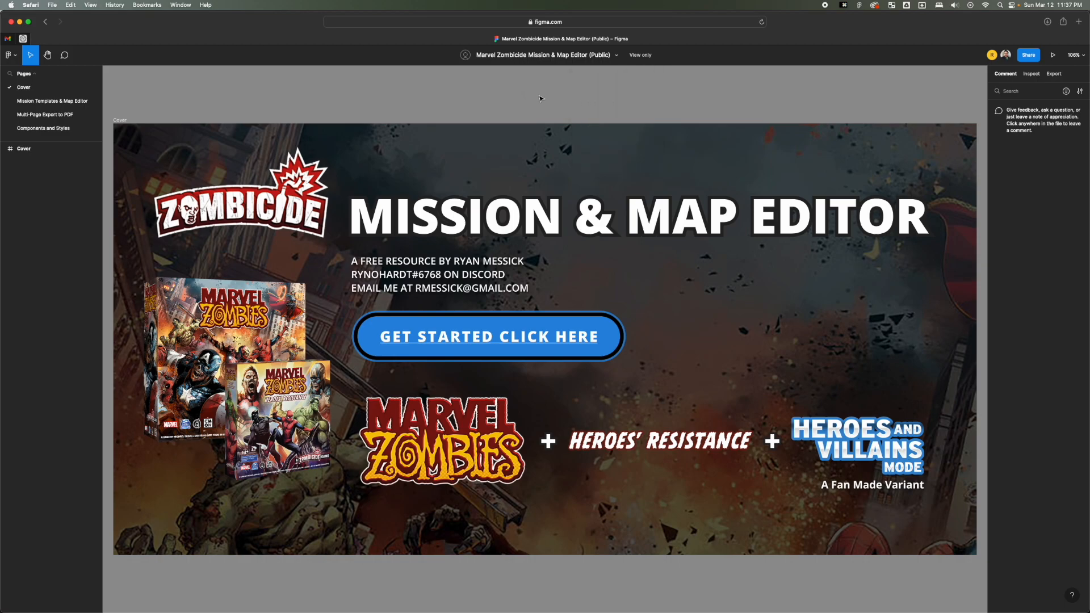
pyautogui.press('super+Tab')
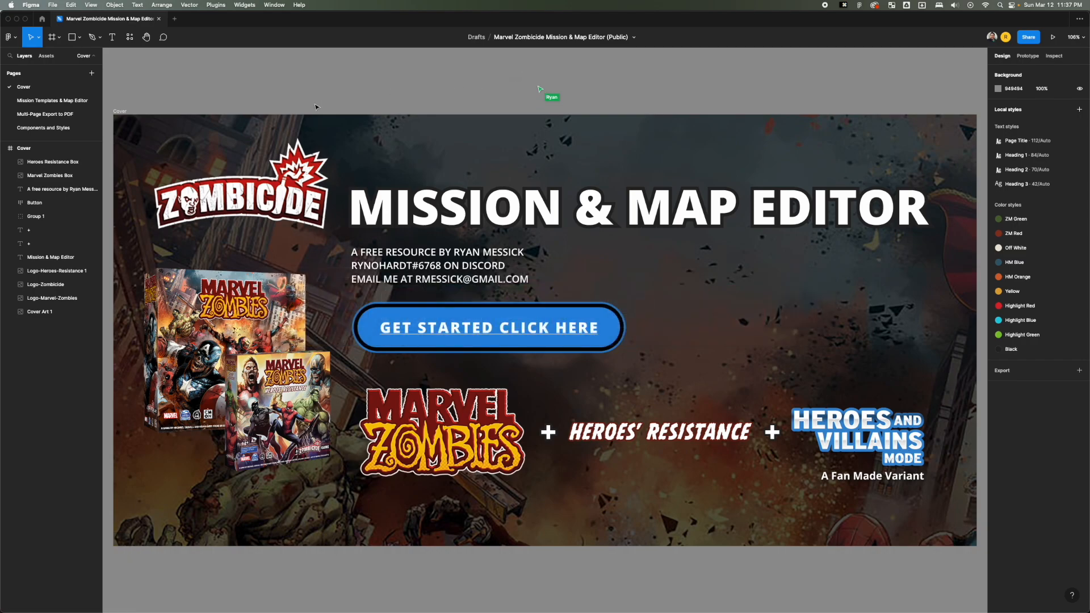
# Show the file's page list and open the Mission Templates & Map Editor page with all its content in view.
pyautogui.click(95, 58)
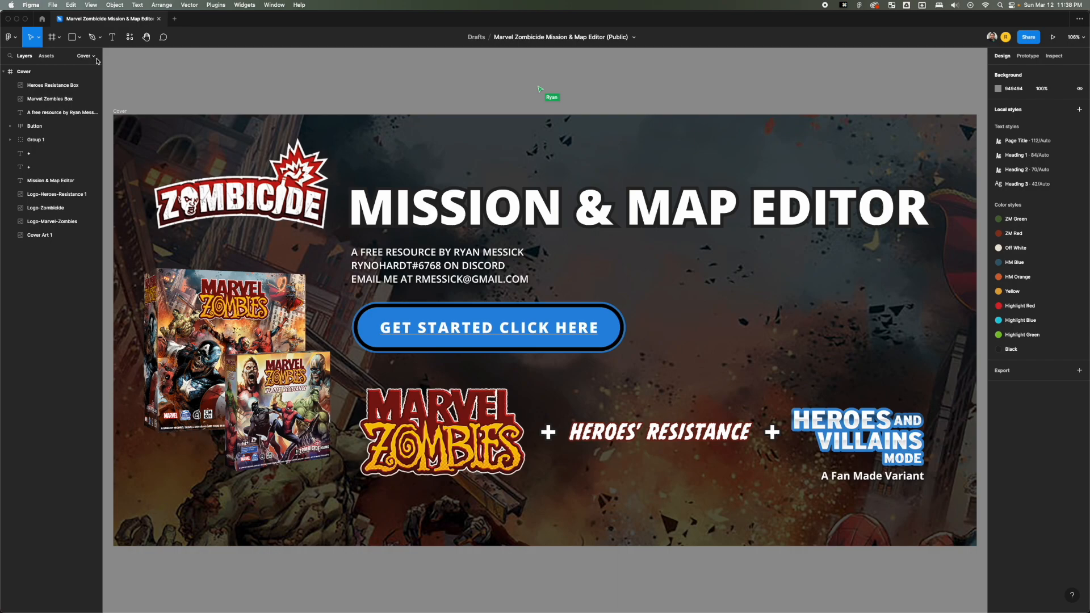
pyautogui.click(94, 57)
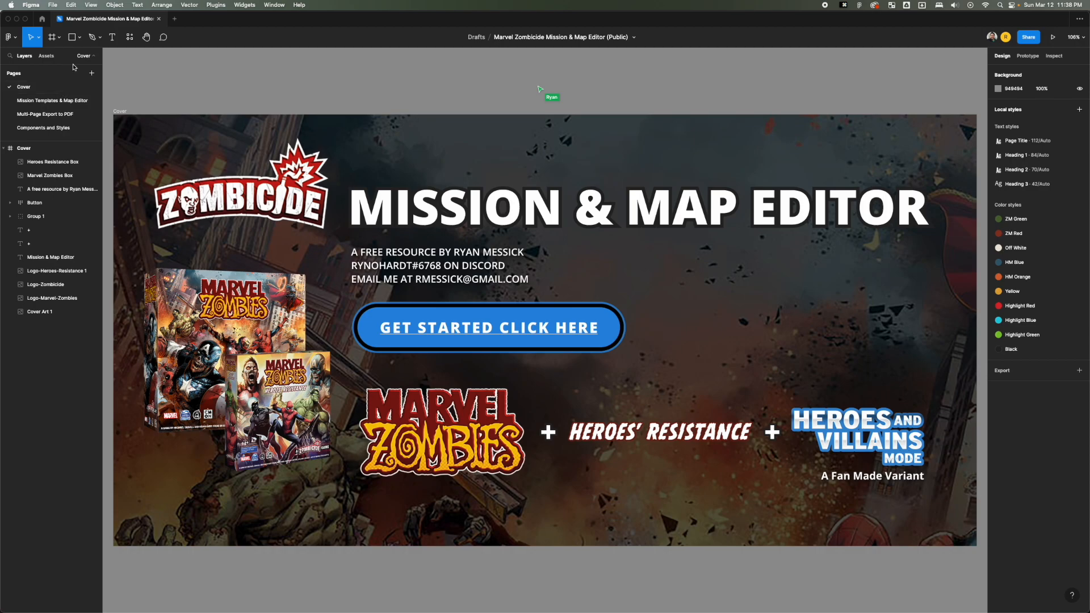
pyautogui.click(94, 57)
pyautogui.click(94, 56)
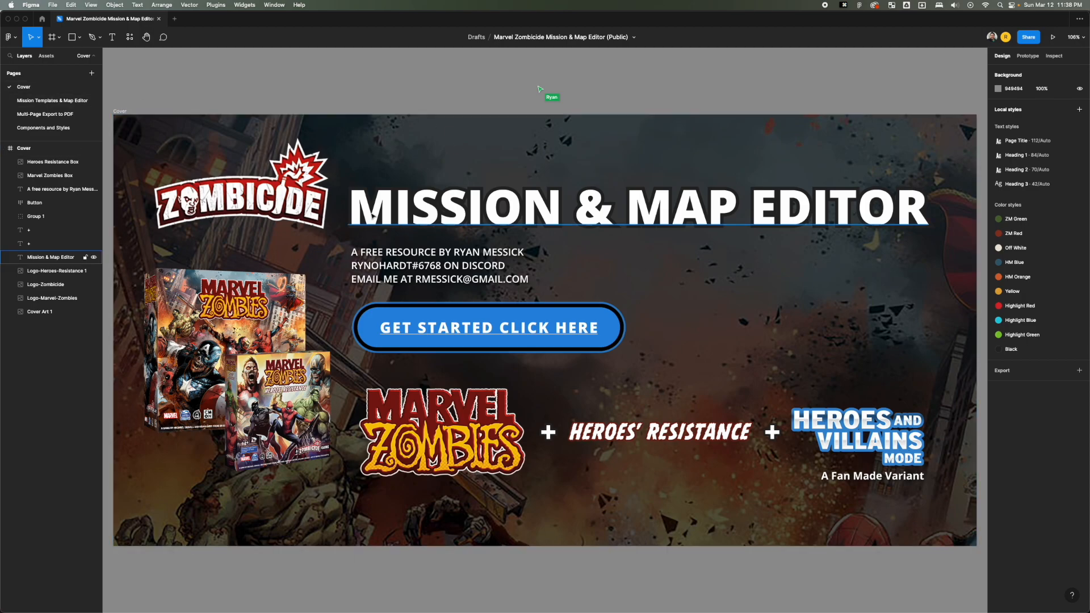
pyautogui.click(70, 99)
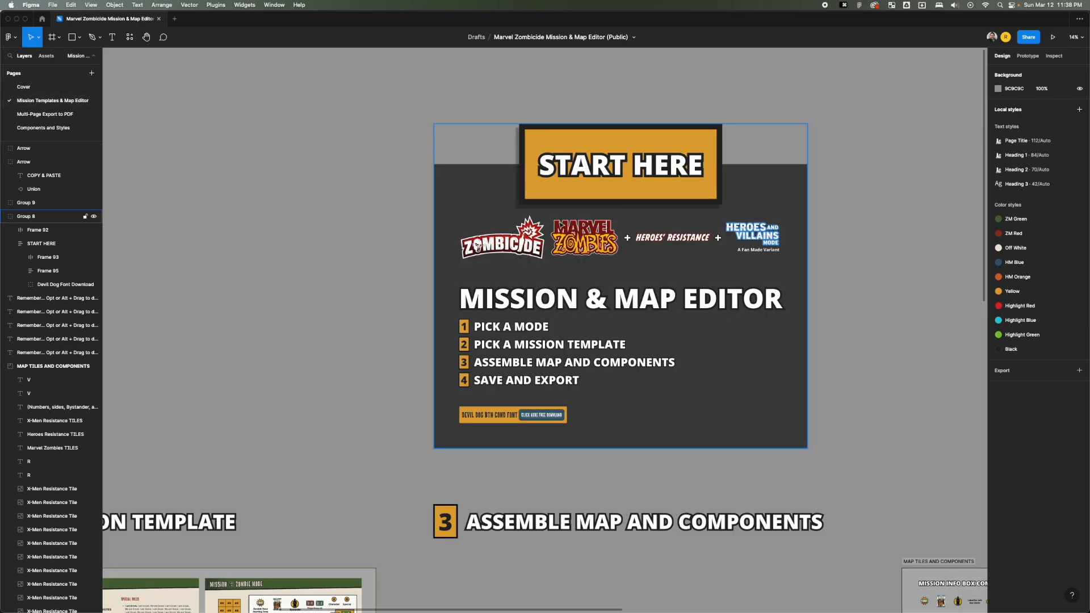
pyautogui.hotkey('shift', '1')
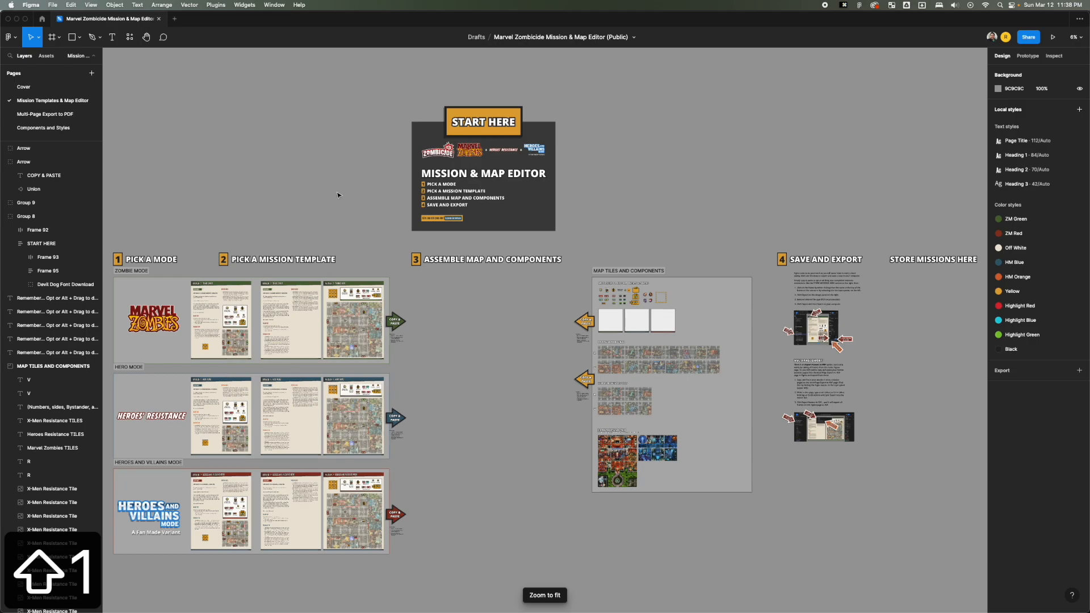
# View the Multi-Page Export to PDF page and the Components and Styles page, and return to the Cover page.
pyautogui.click(42, 114)
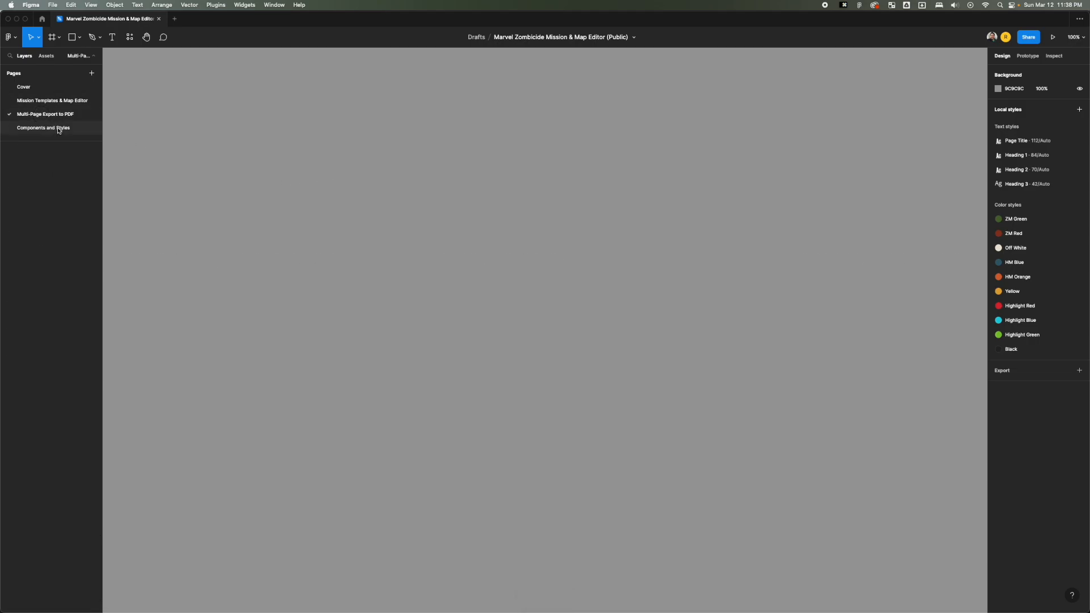
pyautogui.click(63, 134)
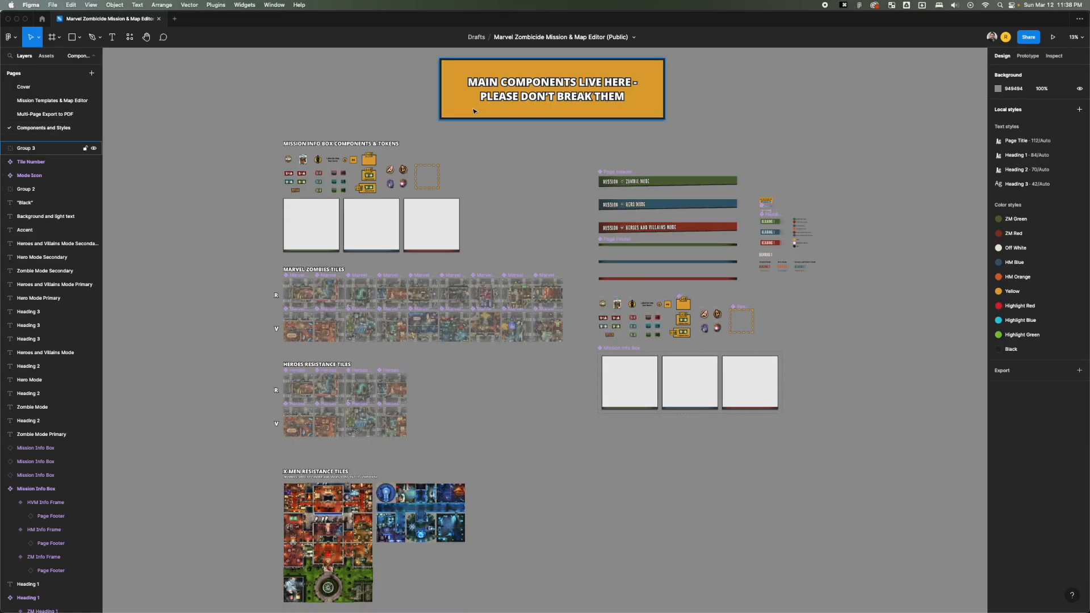
pyautogui.click(65, 90)
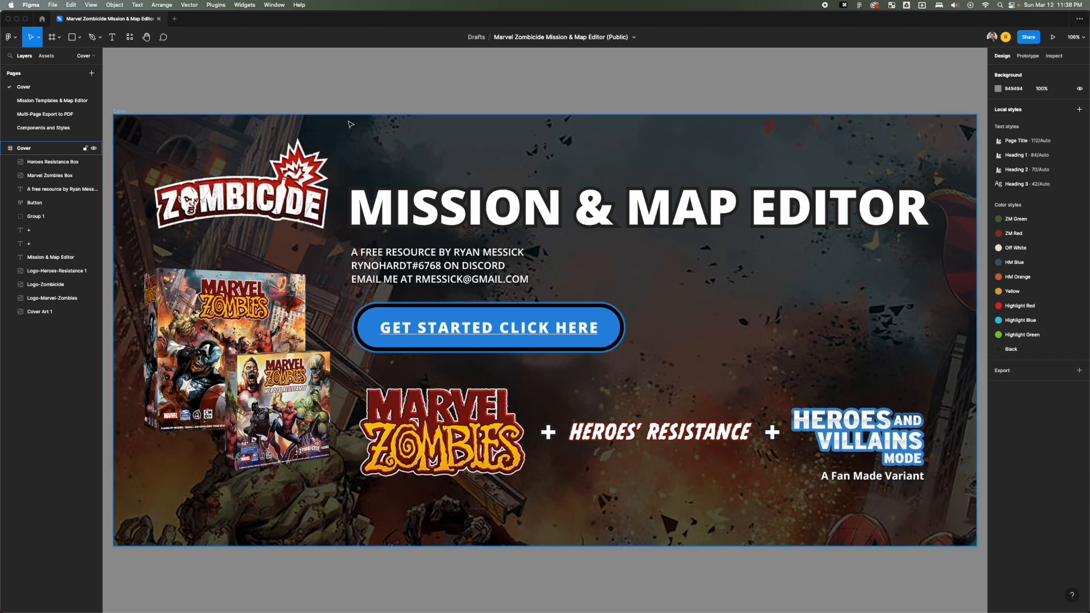
# Go from the Cover page to the Mission Templates & Map Editor page using the cover's get-started link.
pyautogui.click(65, 99)
pyautogui.click(64, 89)
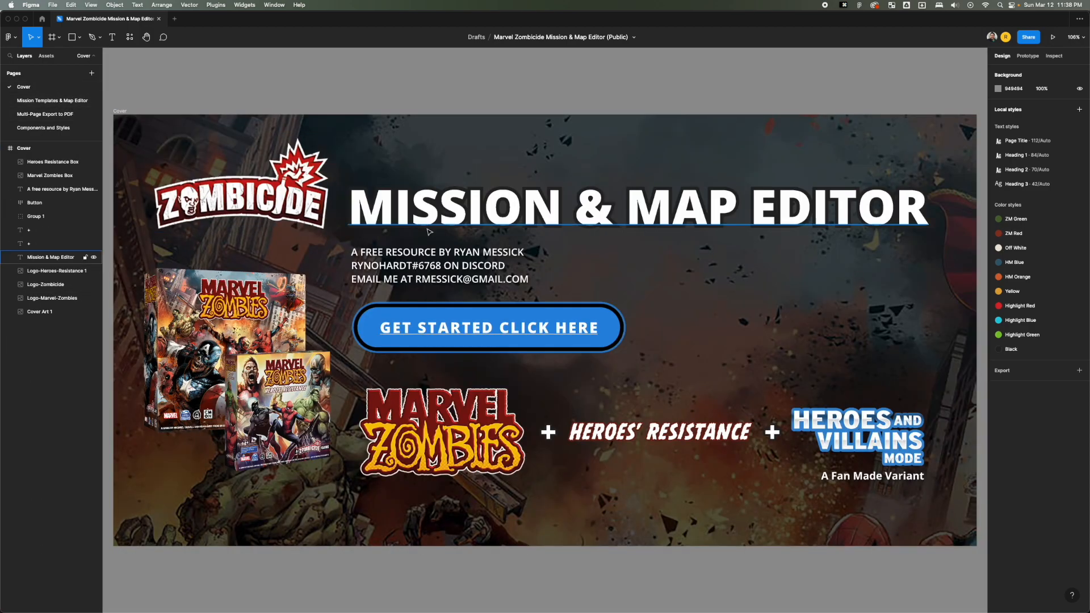
pyautogui.click(530, 324)
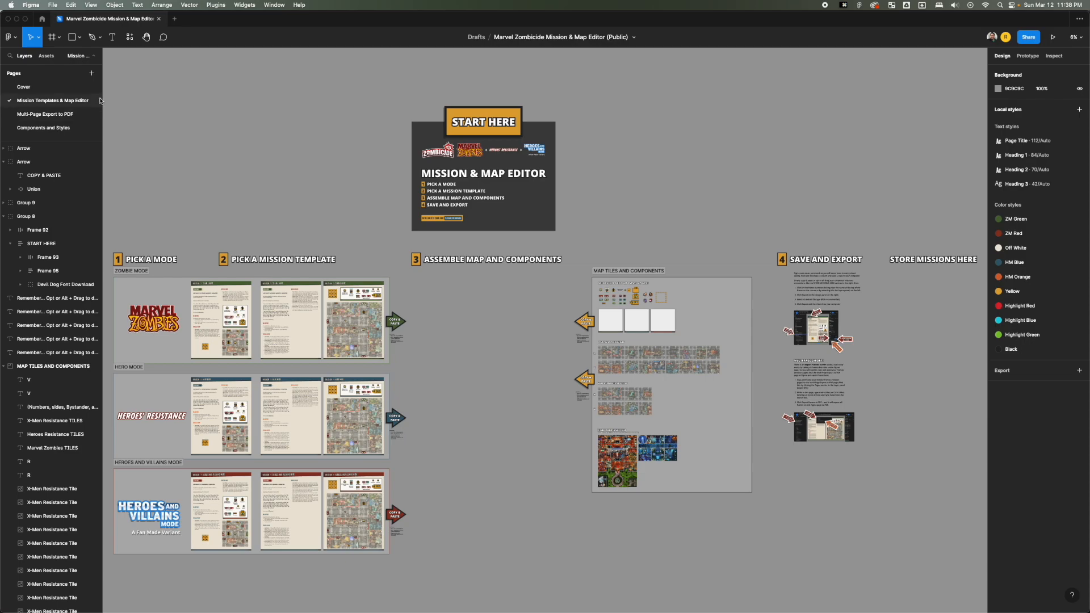
# Examine the START HERE panel and the numbered section headings below it by zooming and panning around the canvas.
pyautogui.click(336, 142)
pyautogui.scroll(5, 364, 154)
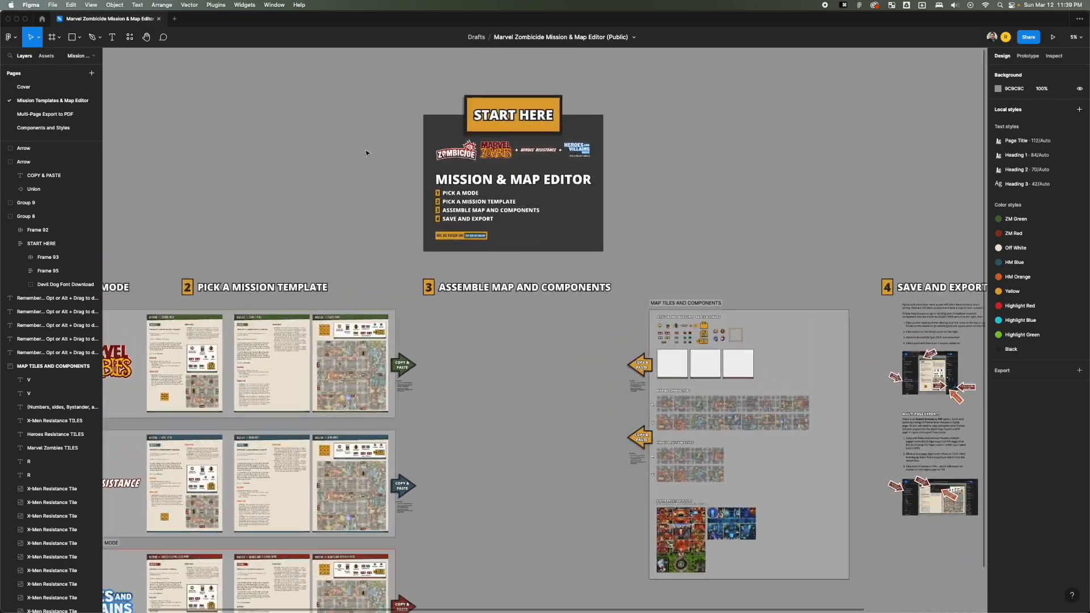
pyautogui.scroll(2, 366, 152)
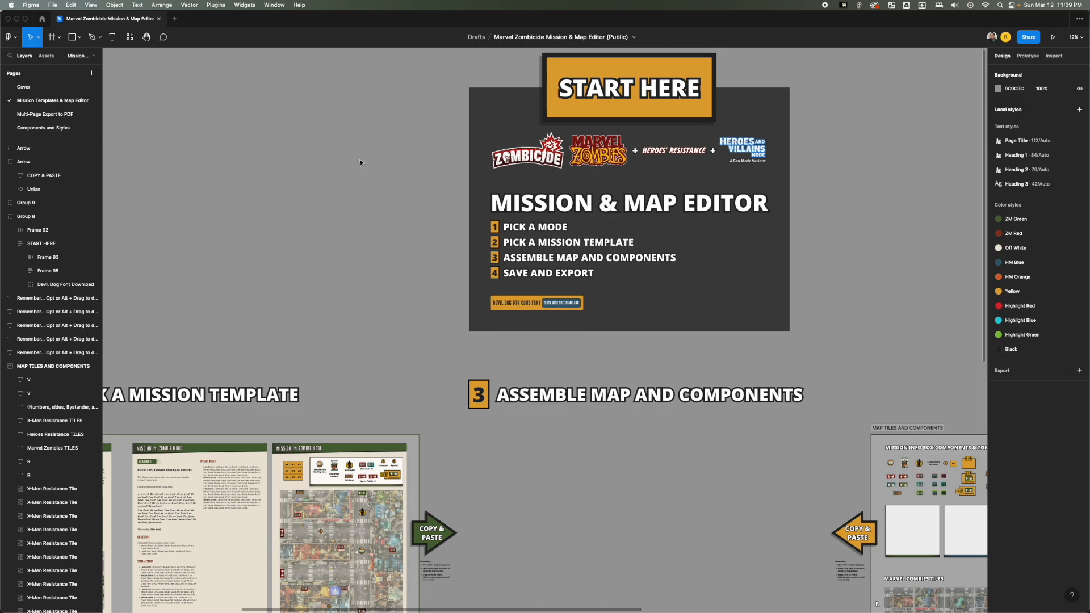
pyautogui.scroll(1, 360, 163)
pyautogui.scroll(-2, 359, 163)
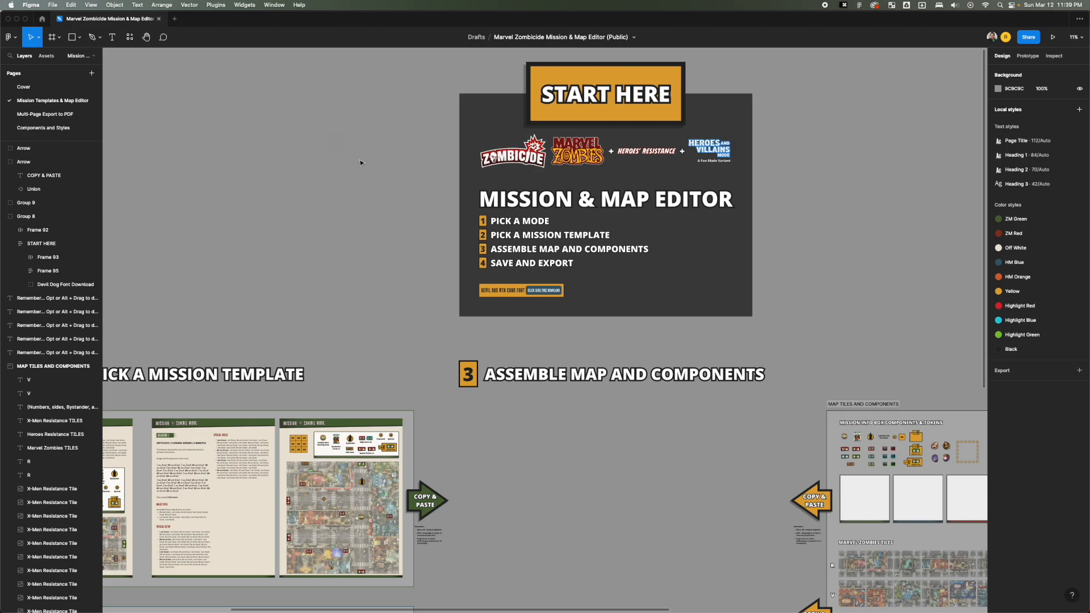
pyautogui.click(360, 162)
pyautogui.press('space')
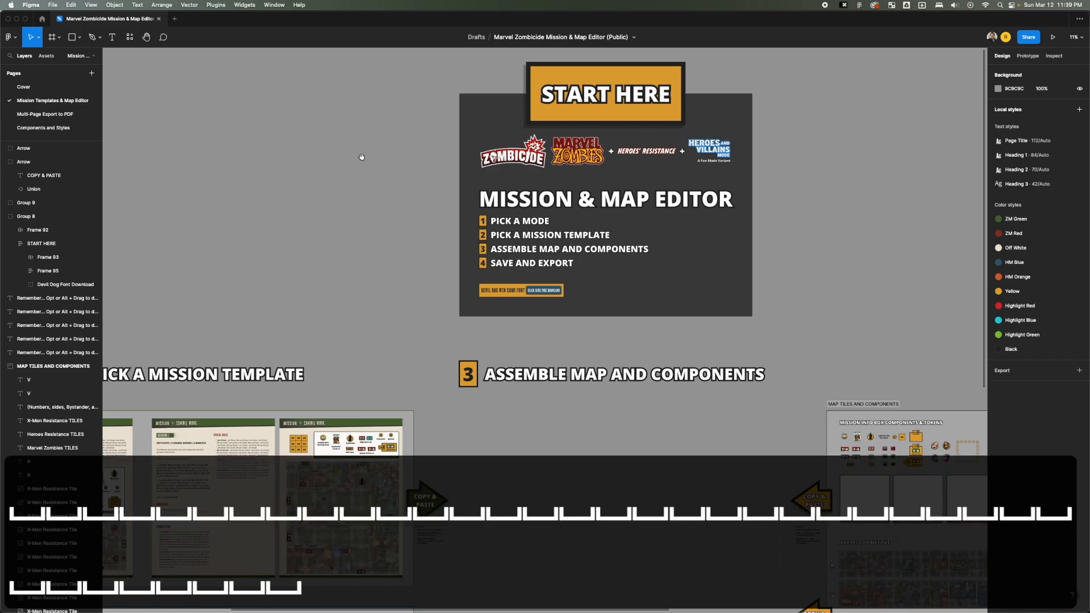
pyautogui.moveTo(377, 146); pyautogui.dragTo(545, 122)
pyautogui.moveTo(462, 386); pyautogui.dragTo(273, 171)
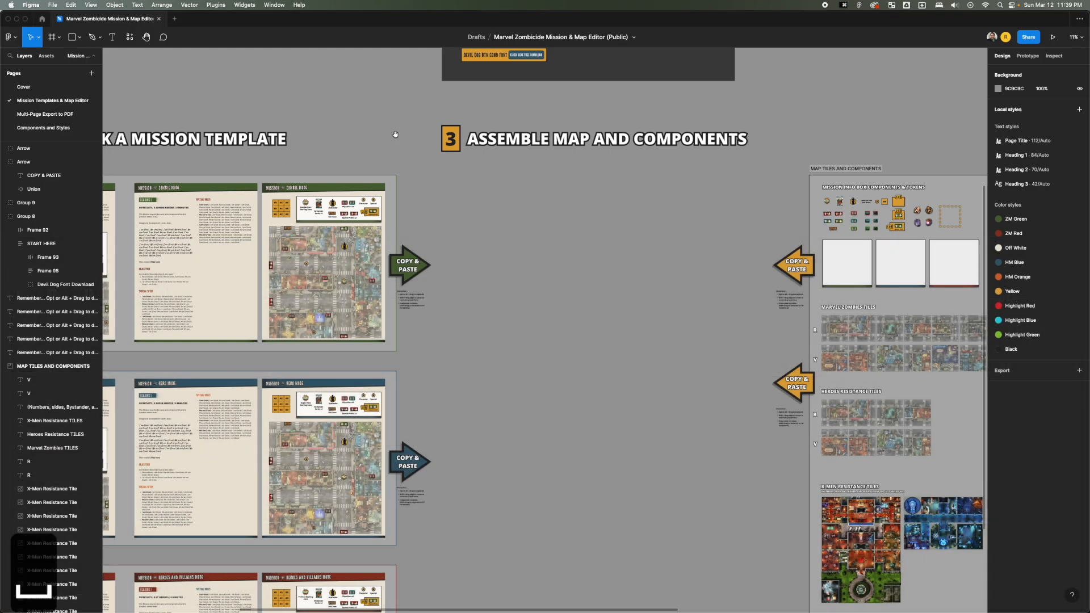
pyautogui.moveTo(397, 134); pyautogui.dragTo(404, 316)
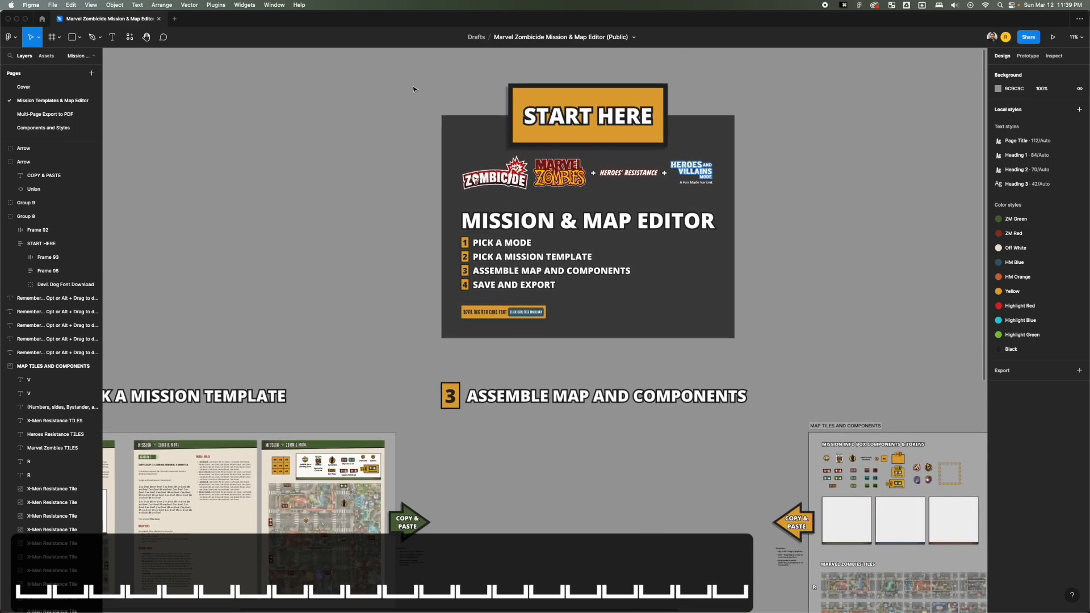
# Zoom in on the area around the START HERE panel and inspect its four instructions at several magnifications.
pyautogui.press('z')
pyautogui.moveTo(414, 80); pyautogui.dragTo(766, 368)
pyautogui.click(728, 363)
pyautogui.scroll(-3, 728, 363)
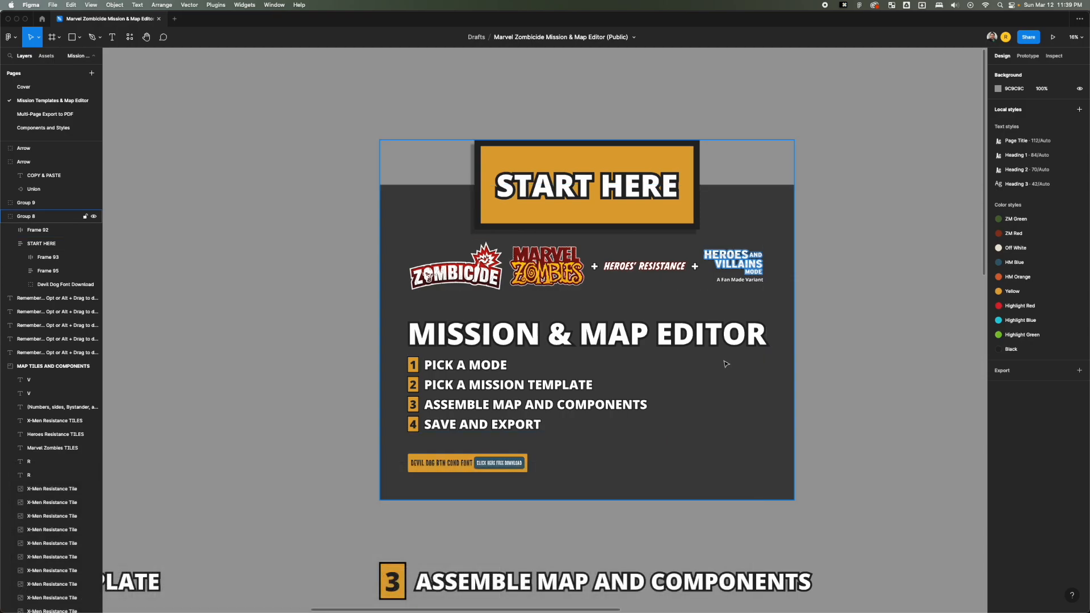
pyautogui.scroll(-4, 732, 375)
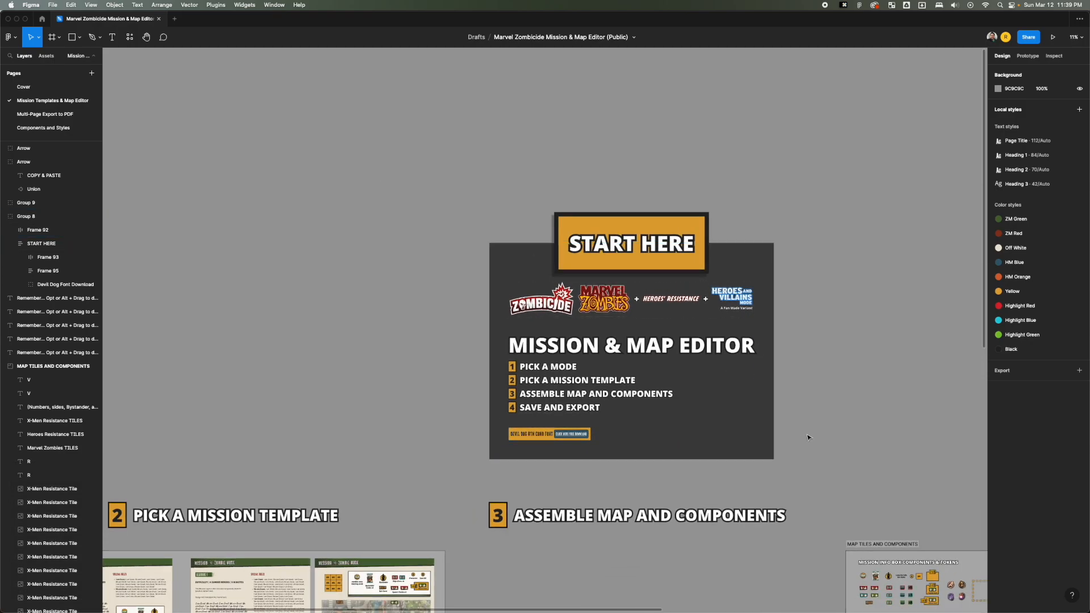
pyautogui.scroll(-3, 833, 427)
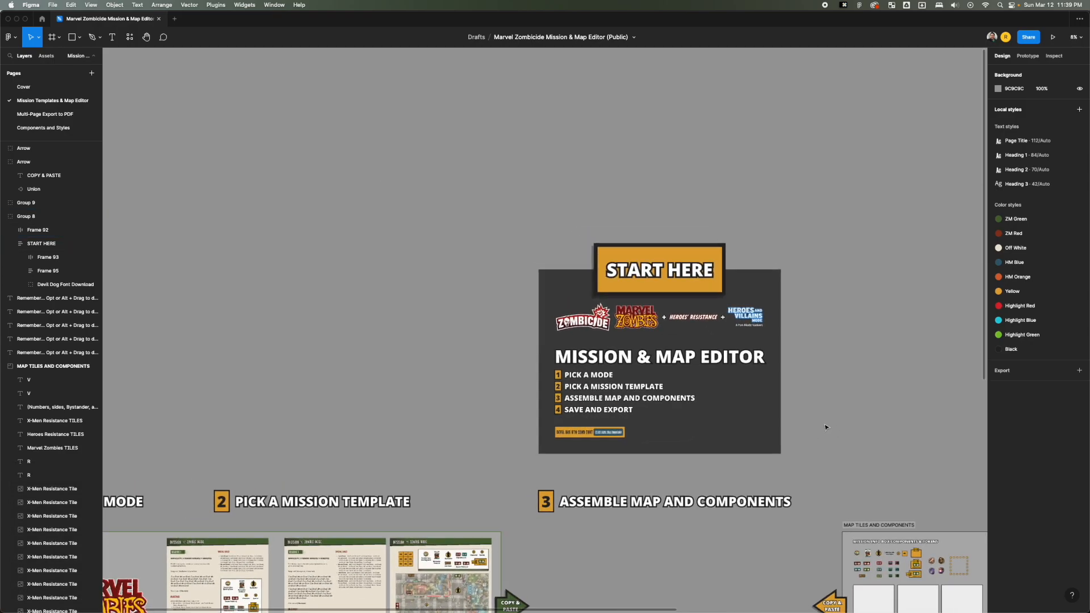
pyautogui.press('-')
pyautogui.press('=')
pyautogui.press('=')
pyautogui.press('-')
pyautogui.press('-')
pyautogui.press('-')
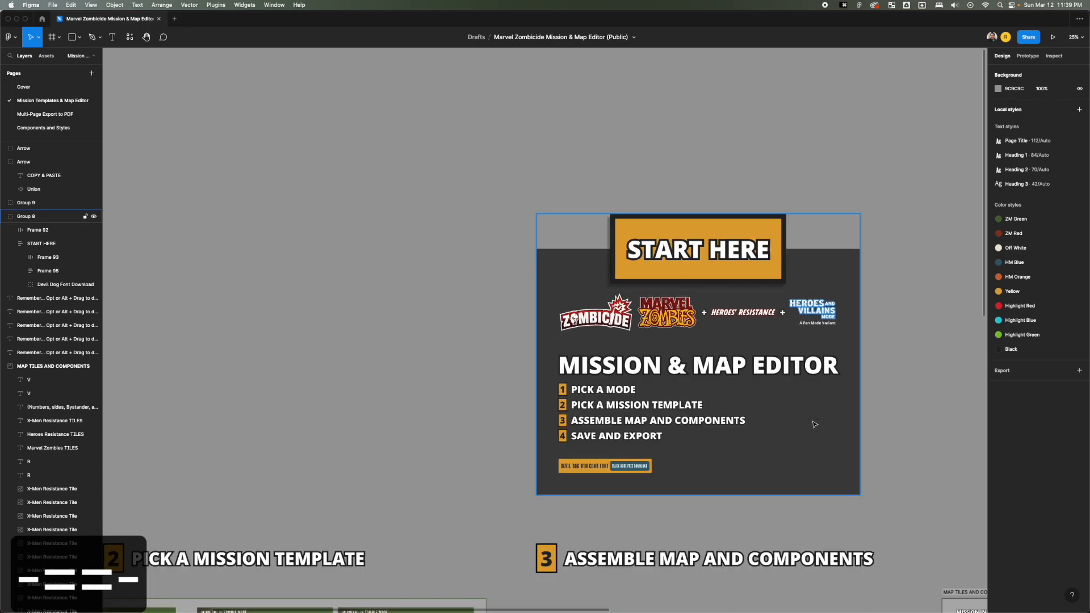
pyautogui.press('=')
pyautogui.press('=')
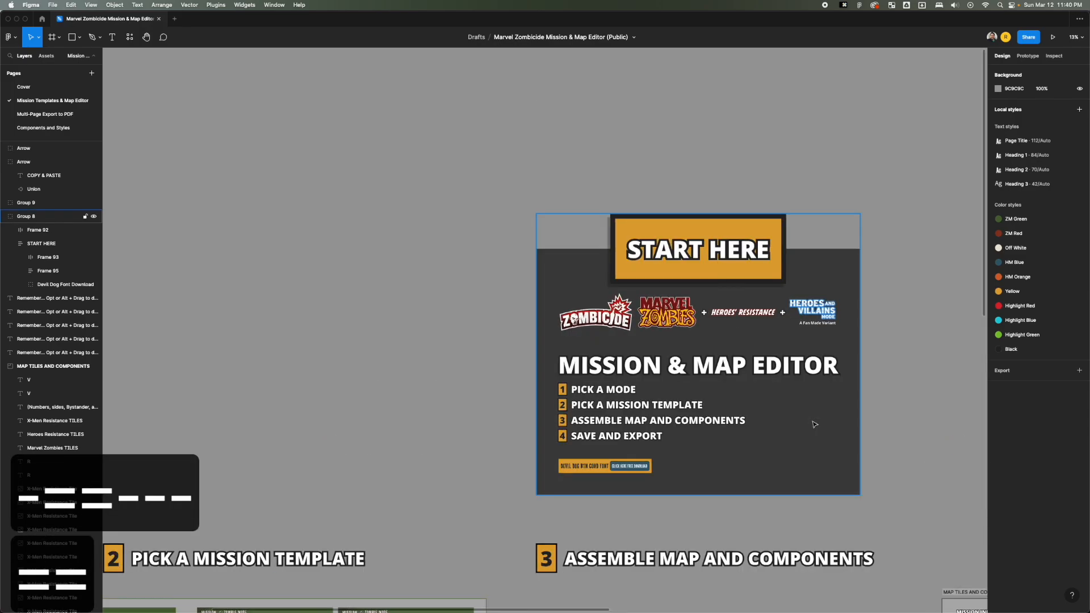
# Look over the mode rows, mission templates, and assembly area below the START HERE panel.
pyautogui.press('space')
pyautogui.moveTo(600, 373); pyautogui.dragTo(455, 166)
pyautogui.moveTo(571, 297); pyautogui.dragTo(627, 207)
pyautogui.press('space')
pyautogui.moveTo(591, 351); pyautogui.dragTo(640, 284)
pyautogui.scroll(-5, 517, 265)
pyautogui.press('space')
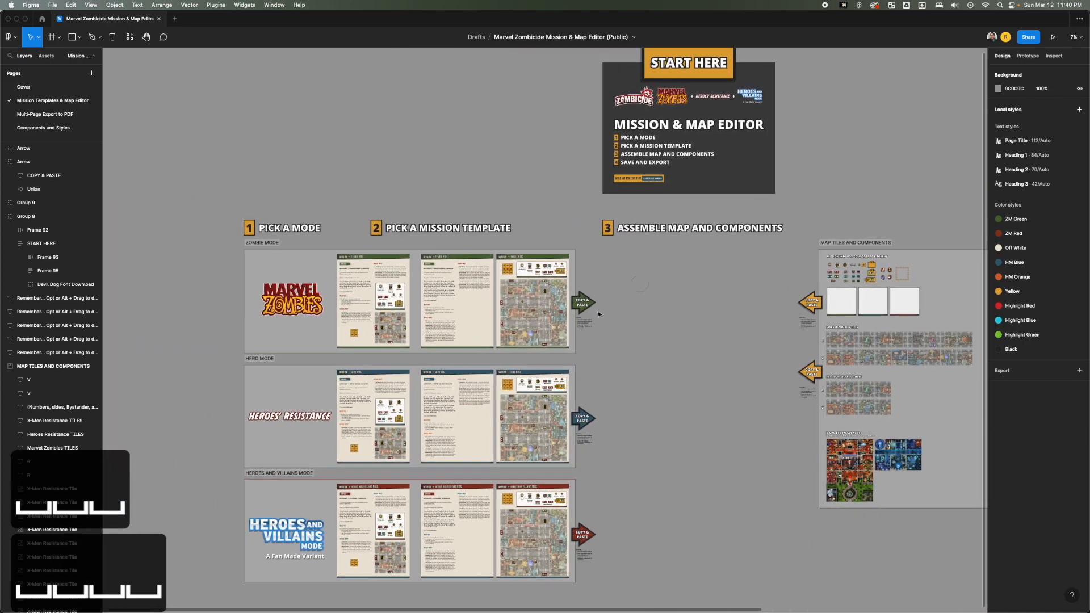
pyautogui.scroll(5, 594, 314)
pyautogui.scroll(5, 595, 314)
pyautogui.click(563, 301)
pyautogui.scroll(-5, 563, 301)
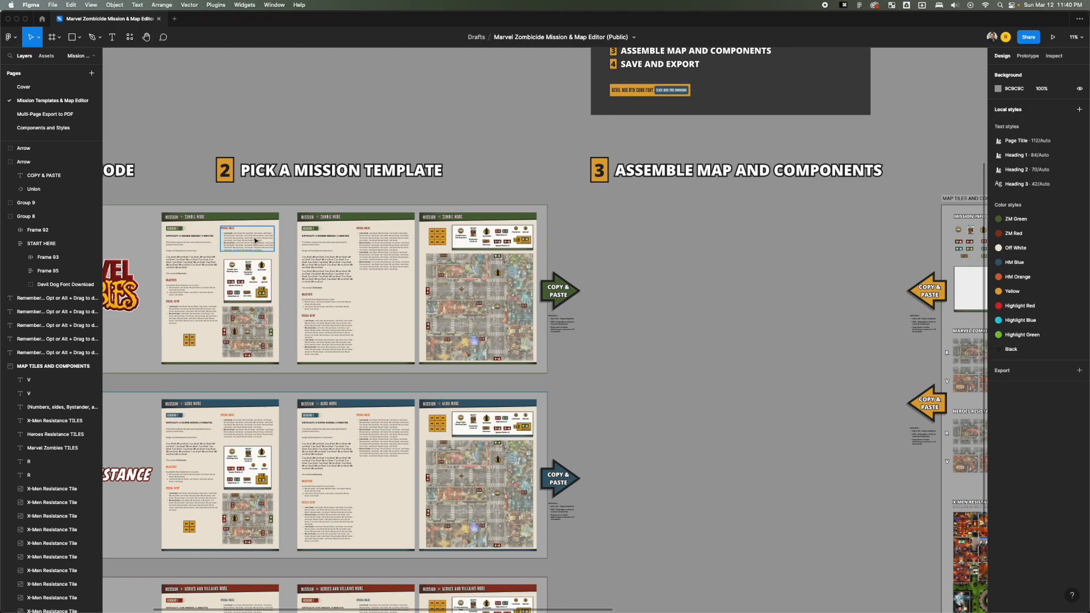
# Try placing the special rules block and the one-page Zombie Mode template under Assemble Map and Components, removing each one again.
pyautogui.moveTo(256, 241); pyautogui.dragTo(721, 243)
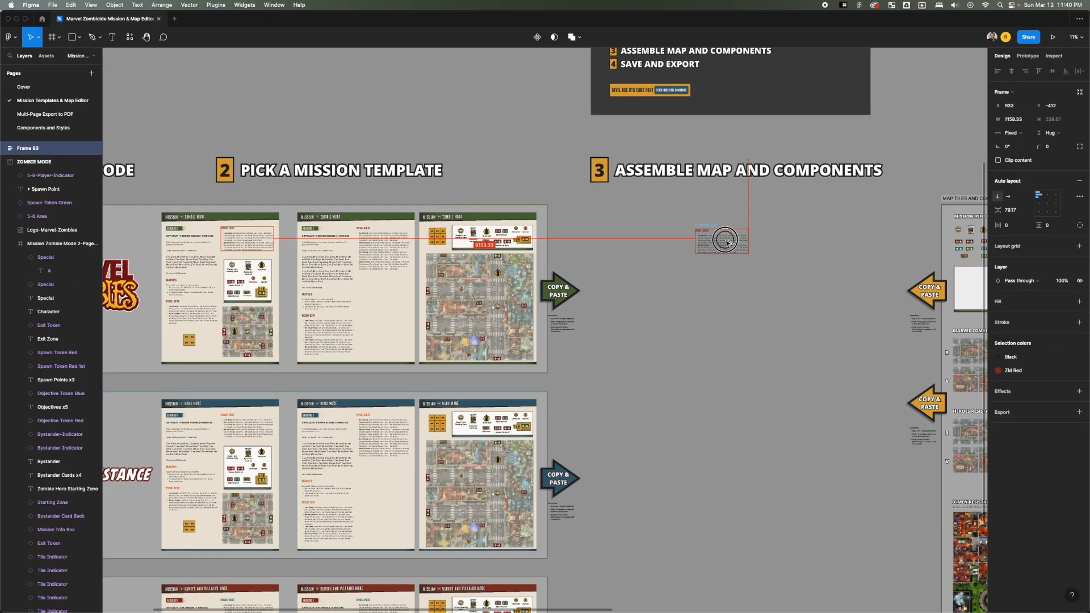
pyautogui.press('super+z')
pyautogui.moveTo(174, 212); pyautogui.dragTo(632, 217)
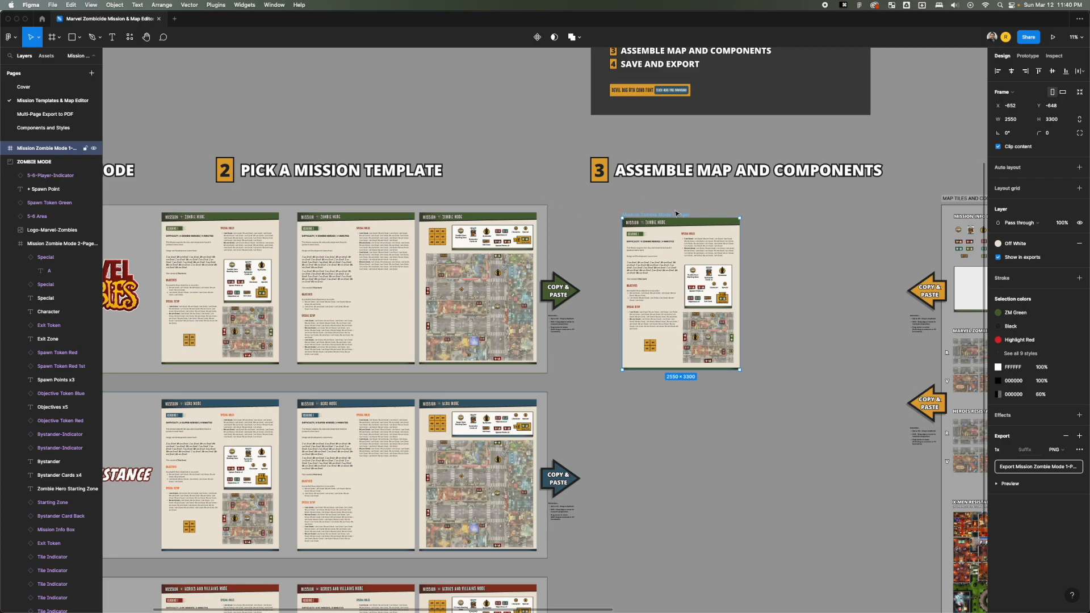
pyautogui.click(675, 190)
pyautogui.click(664, 213)
pyautogui.press('Delete')
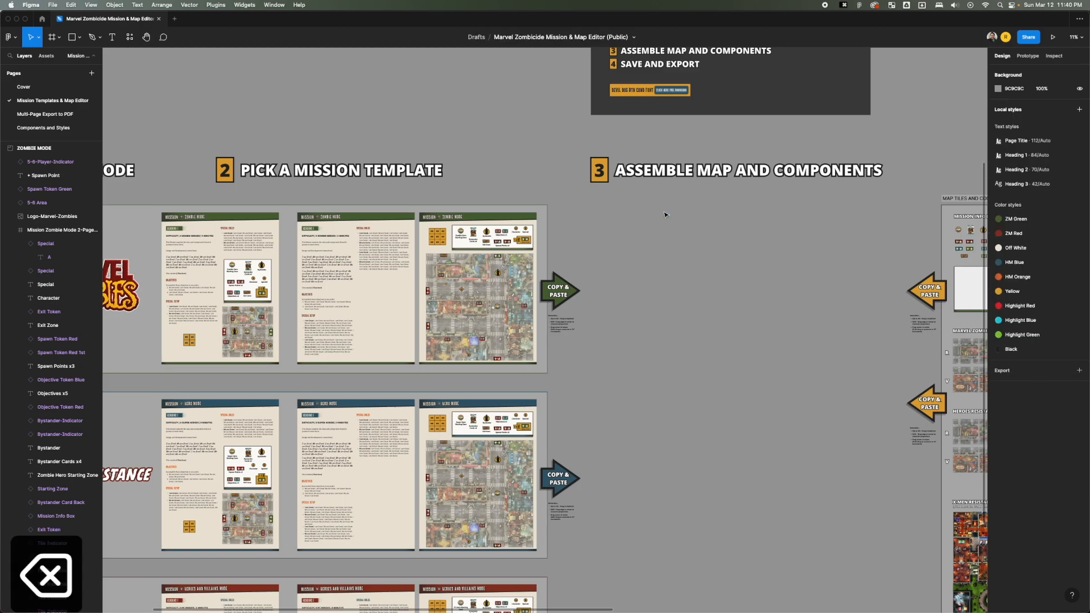
# Look across the assembly area and the map tiles at different magnifications, and fit the whole page in view.
pyautogui.press('space')
pyautogui.moveTo(665, 215); pyautogui.dragTo(620, 321)
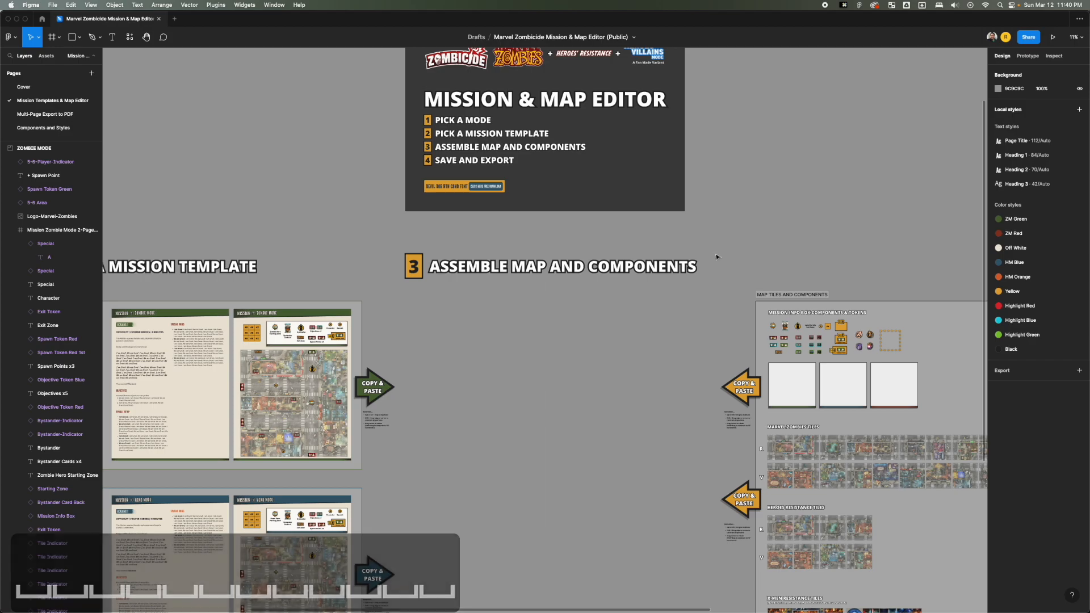
pyautogui.scroll(10, 725, 224)
pyautogui.scroll(3, 725, 224)
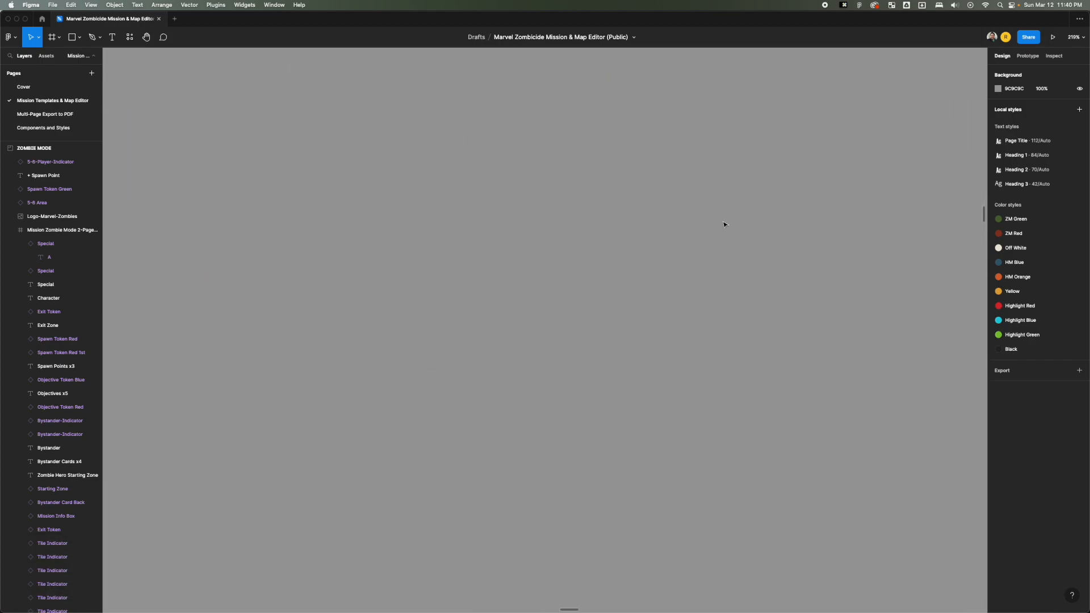
pyautogui.press('space')
pyautogui.press('space')
pyautogui.press('space')
pyautogui.press('space')
pyautogui.press('space')
pyautogui.press('space')
pyautogui.press('space')
pyautogui.press('space')
pyautogui.press('space')
pyautogui.press('space')
pyautogui.press('space')
pyautogui.press('space')
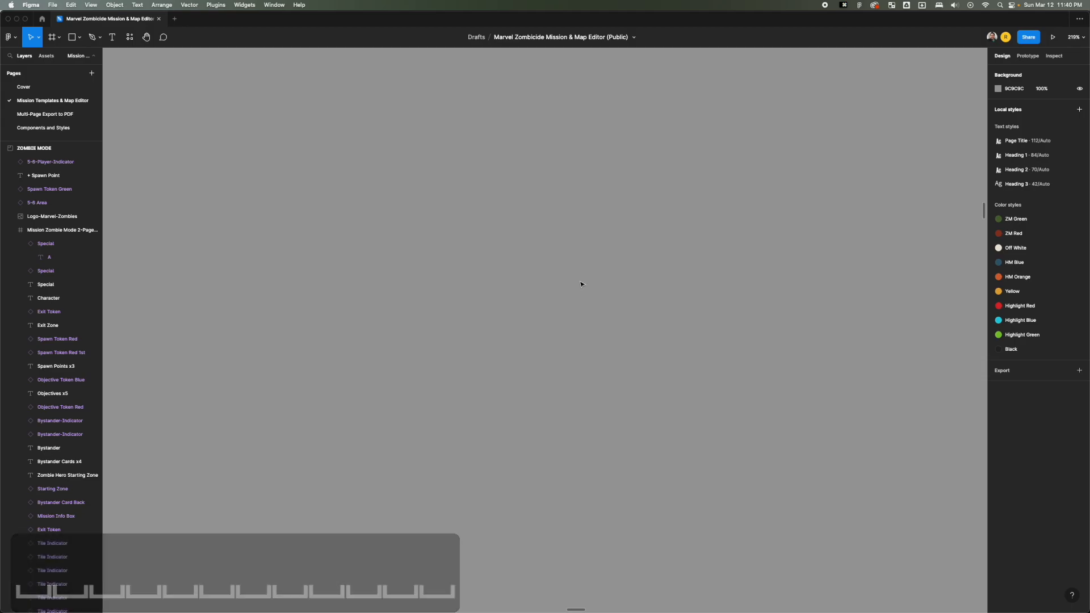
pyautogui.hotkey('shift', '1')
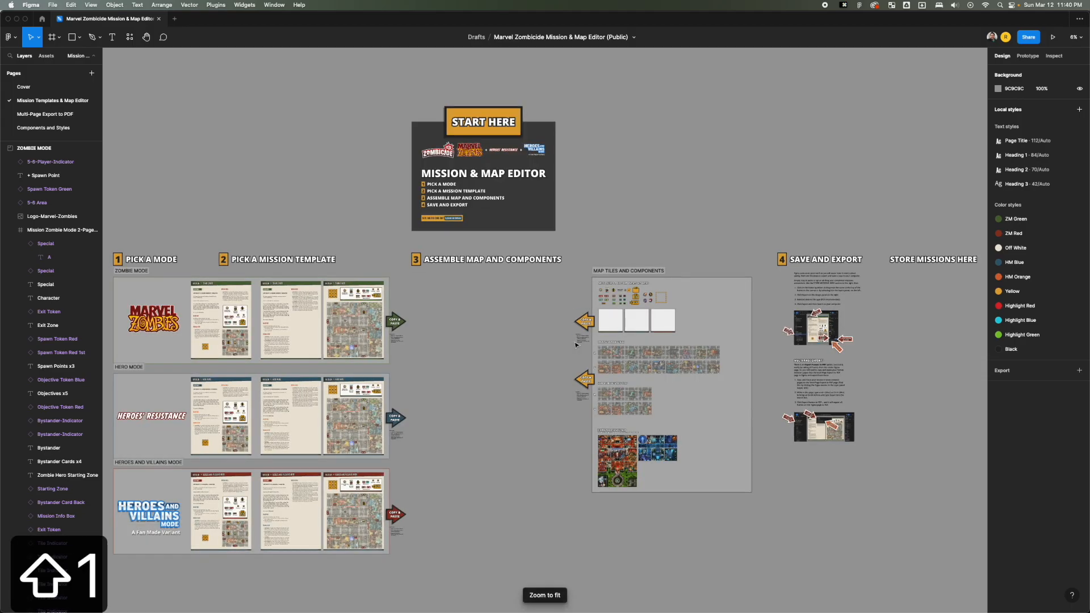
pyautogui.rightClick(605, 190)
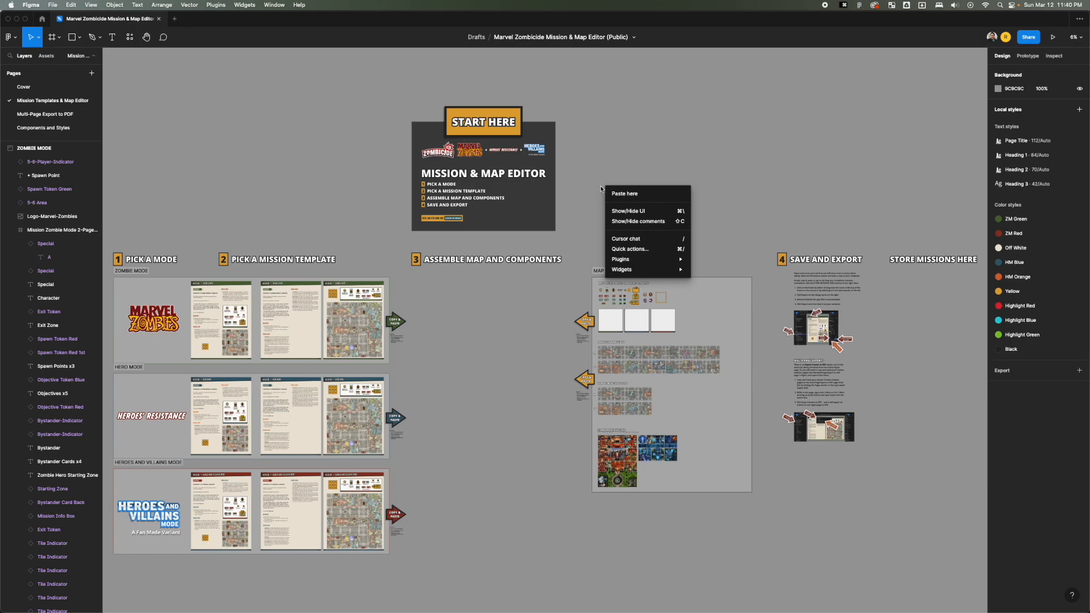
pyautogui.press('Escape')
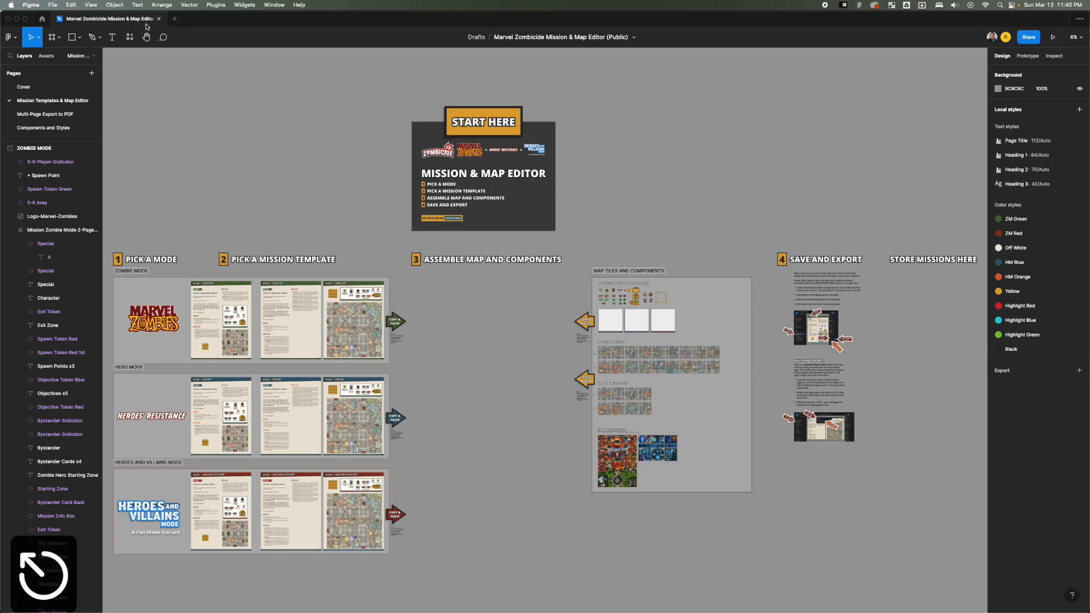
pyautogui.click(91, 5)
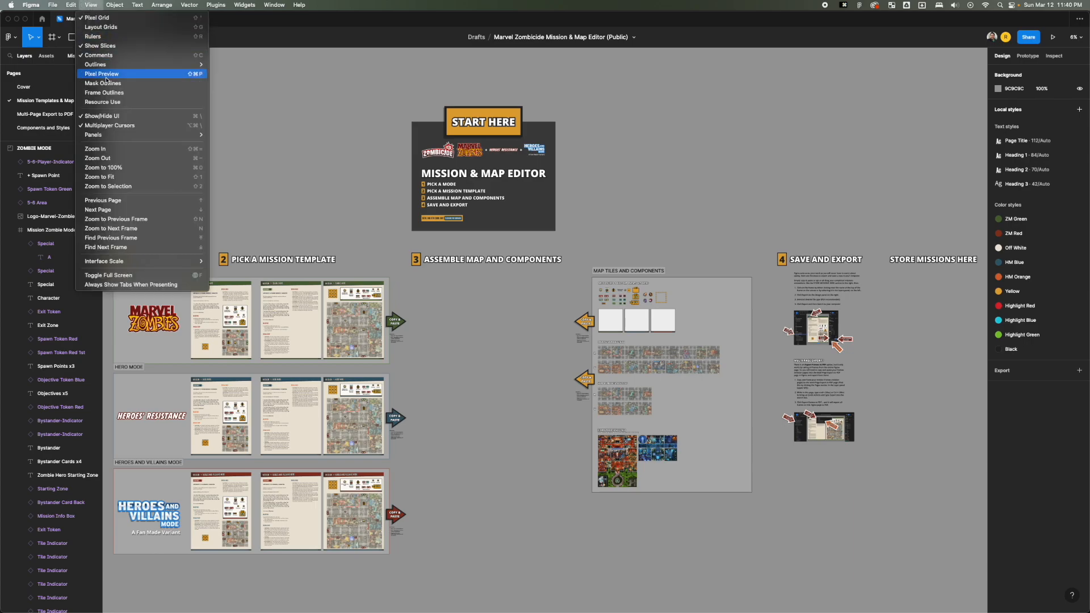
pyautogui.click(704, 183)
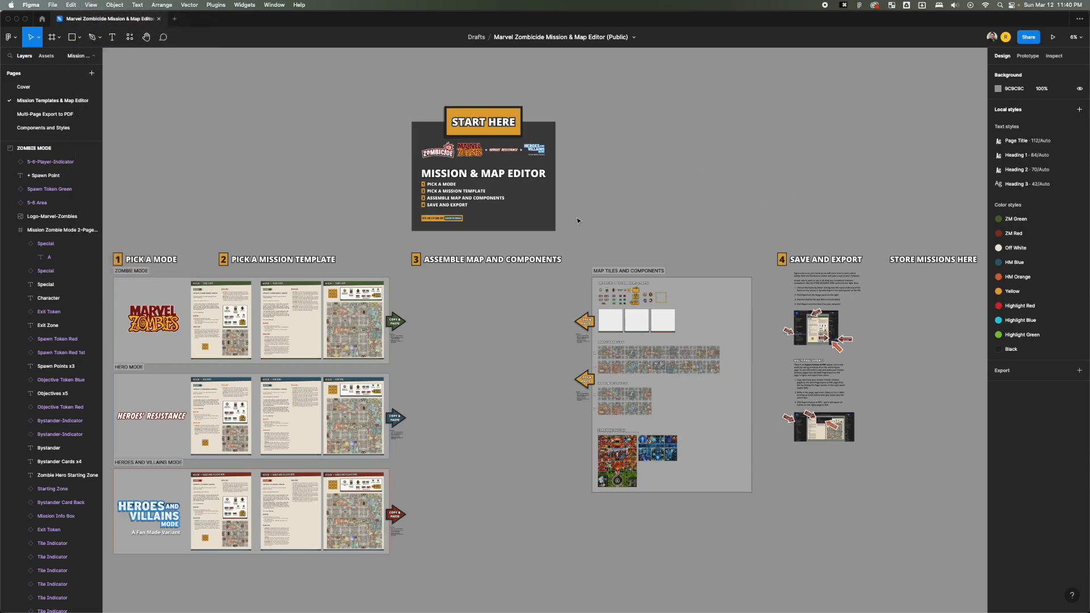
pyautogui.rightClick(576, 187)
pyautogui.press('Escape')
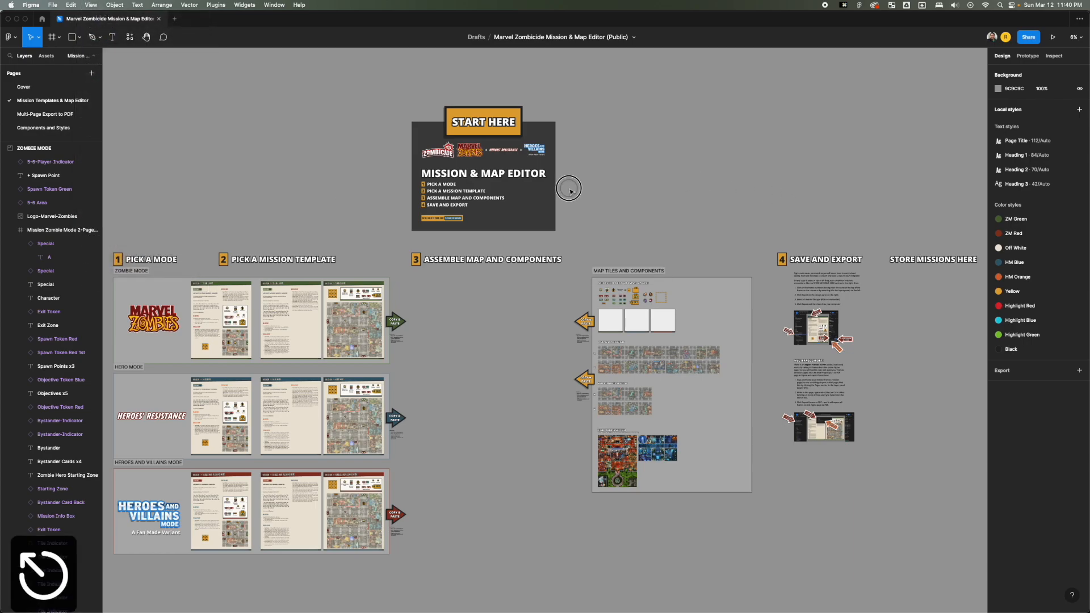
pyautogui.scroll(3, 536, 242)
pyautogui.scroll(2, 537, 242)
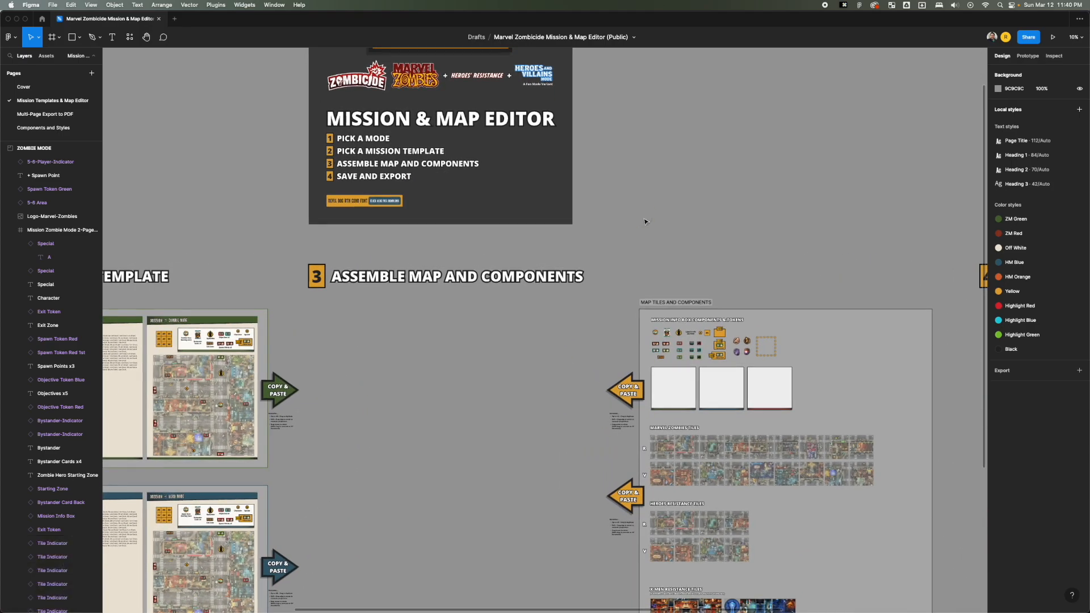
# Search the quick actions for the zoom commands and close the search without running any.
pyautogui.press('super+slash')
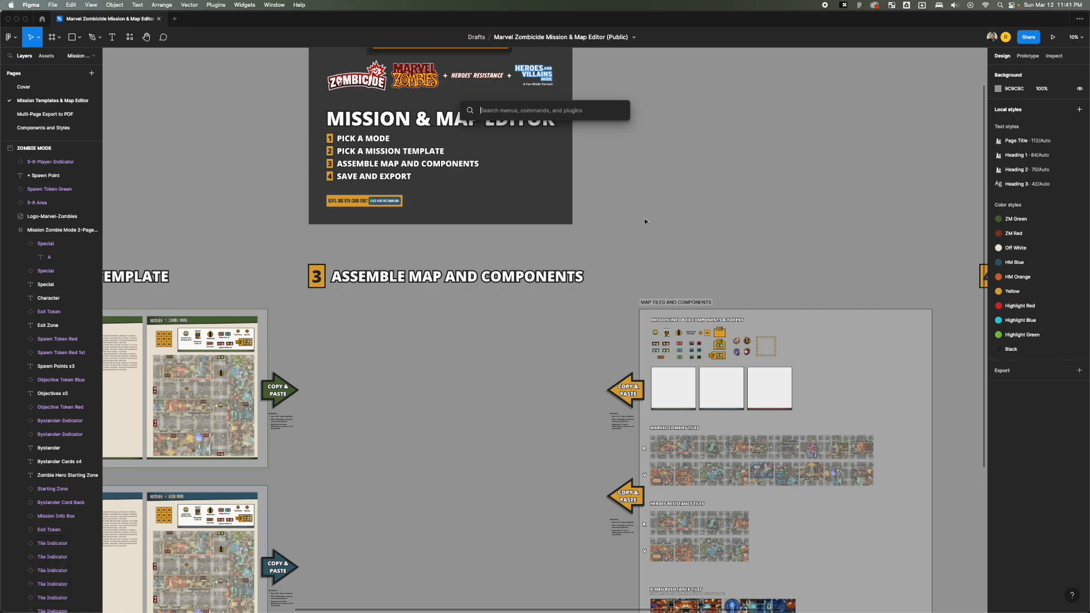
pyautogui.write('v')
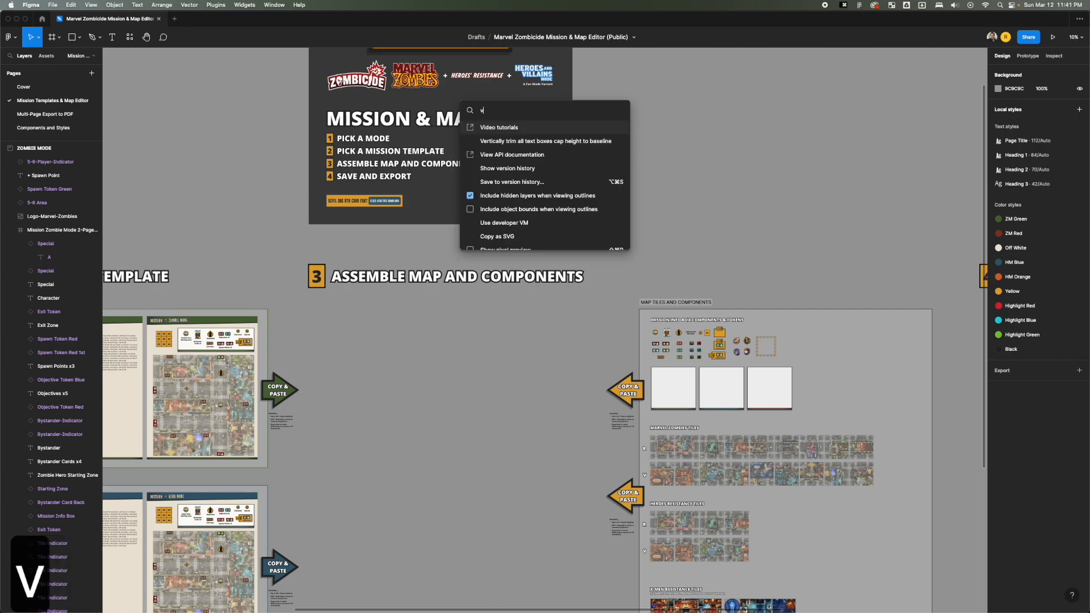
pyautogui.press('BackSpace')
pyautogui.write('foo')
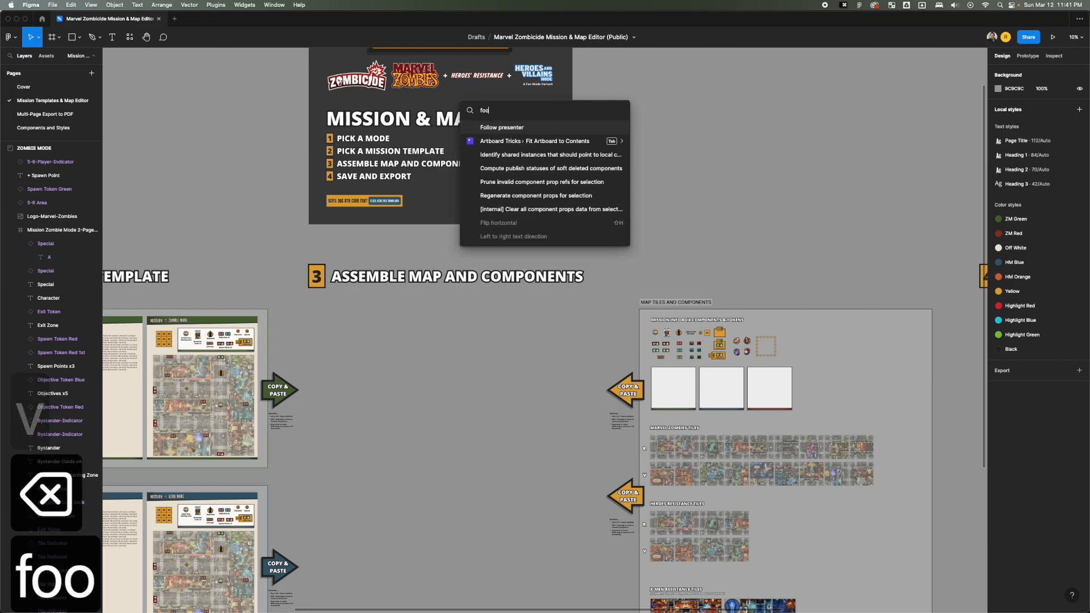
pyautogui.press('BackSpace')
pyautogui.press('BackSpace')
pyautogui.press('BackSpace')
pyautogui.write('zoom')
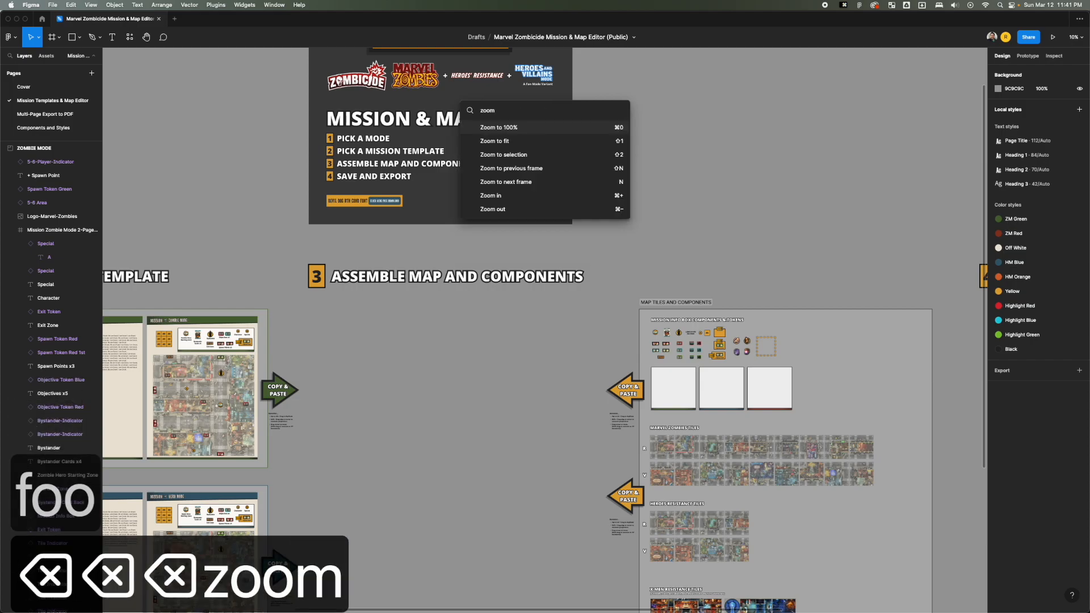
pyautogui.press('Escape')
pyautogui.press('Escape')
# Look across the mission templates, the empty assembly area and the START HERE panel.
pyautogui.click(820, 213)
pyautogui.press('space')
pyautogui.moveTo(639, 239); pyautogui.dragTo(756, 194)
pyautogui.moveTo(615, 298); pyautogui.dragTo(750, 212)
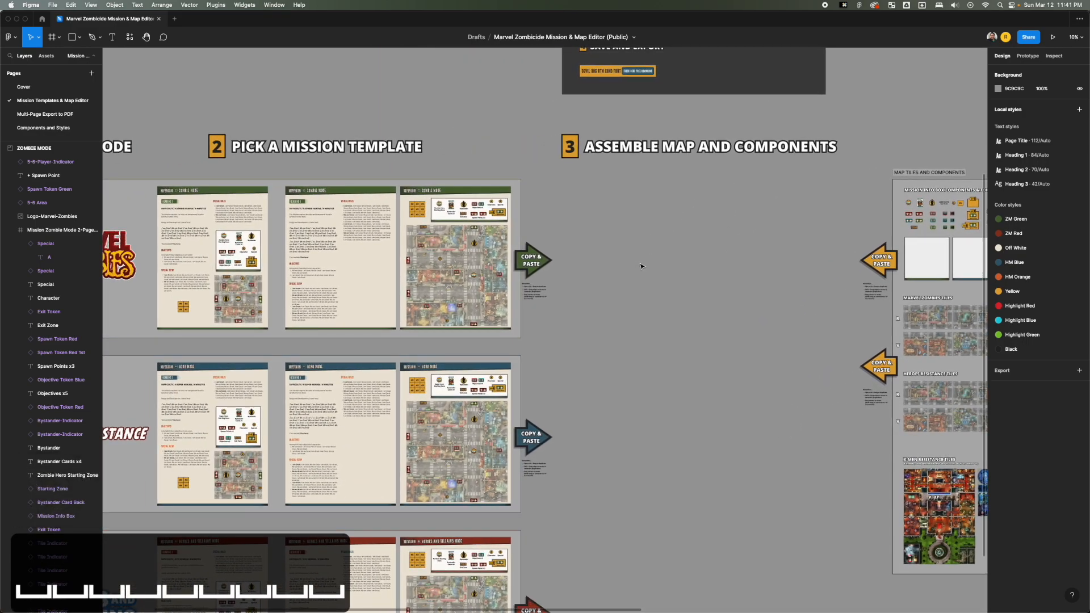
pyautogui.scroll(-5, 642, 265)
pyautogui.press('space')
pyautogui.moveTo(643, 262); pyautogui.dragTo(555, 338)
pyautogui.scroll(5, 652, 168)
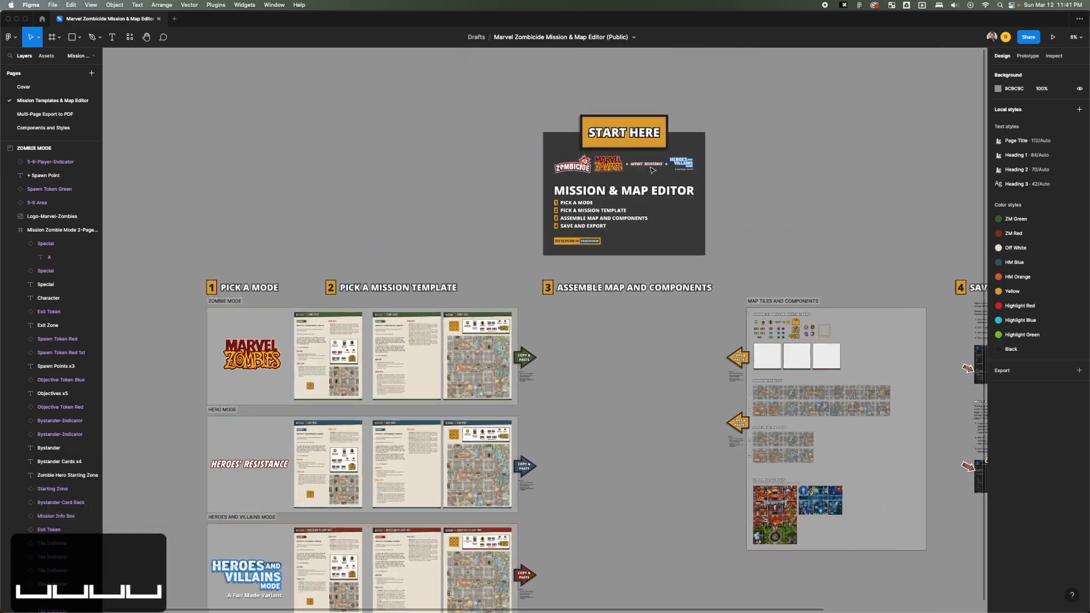
# Open the Devil Dog BTN Cond font's free download page from the START HERE panel and return to the Figma file.
pyautogui.scroll(2, 652, 168)
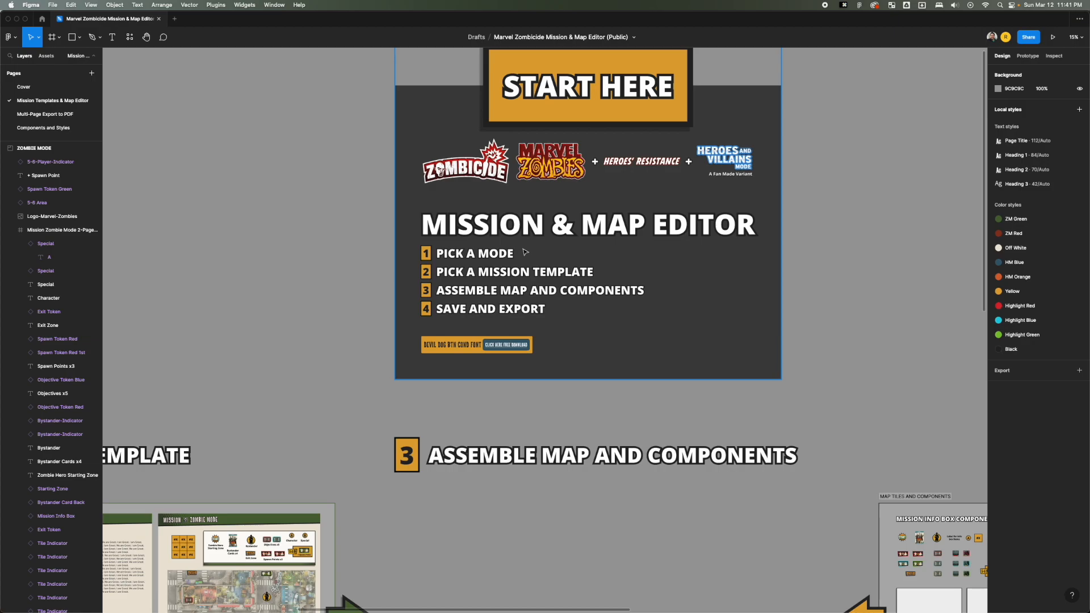
pyautogui.scroll(5, 433, 380)
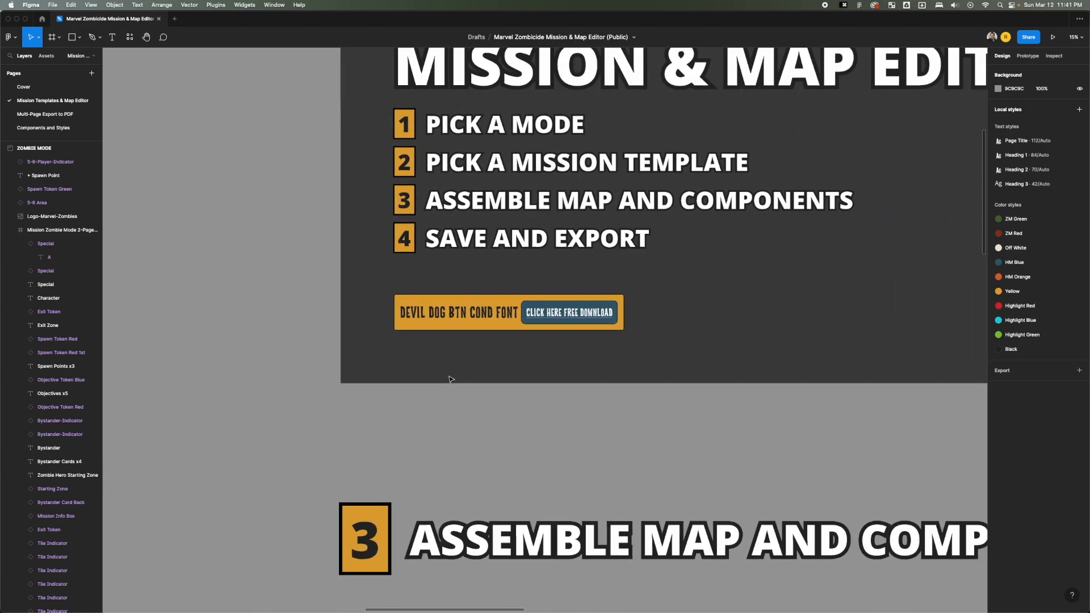
pyautogui.click(554, 309)
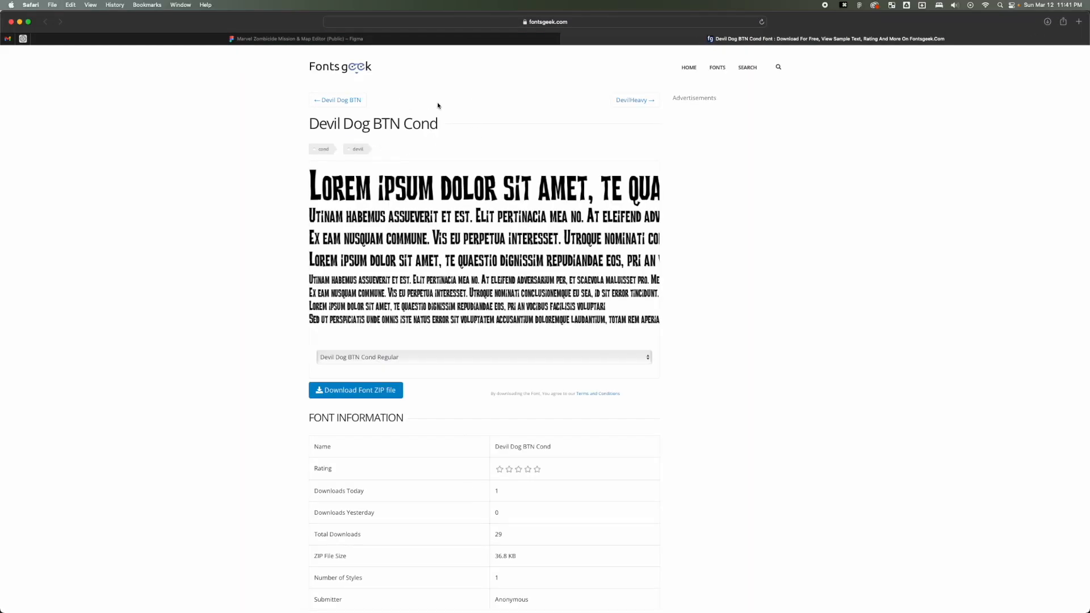
pyautogui.press('super+Tab')
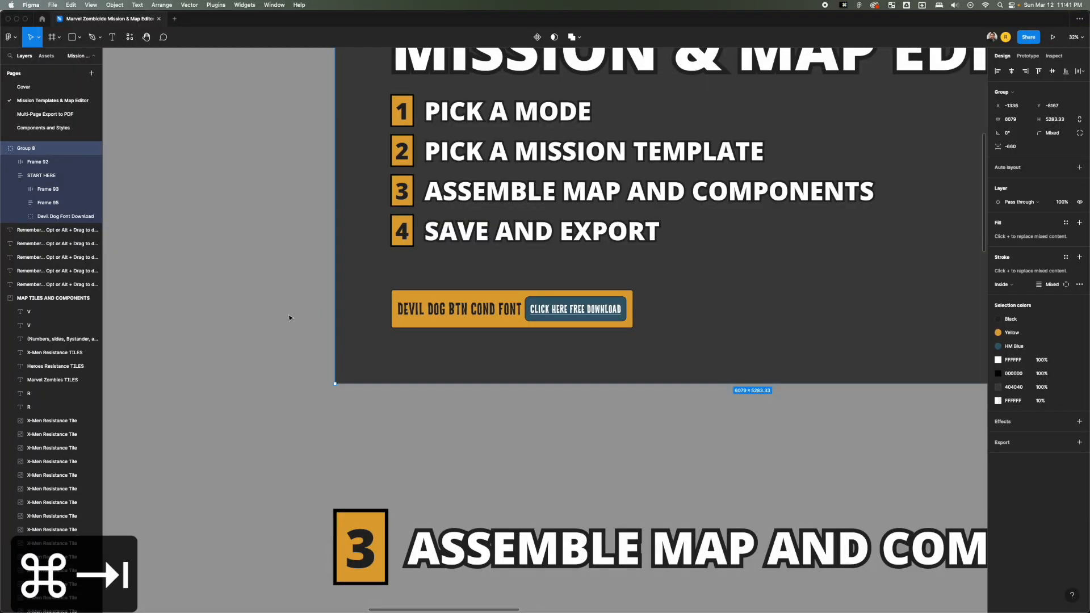
# Inspect the page title and the difficulty line of the one-page Zombie Mode template.
pyautogui.scroll(-10, 290, 318)
pyautogui.click(284, 318)
pyautogui.moveTo(284, 317); pyautogui.dragTo(600, 177)
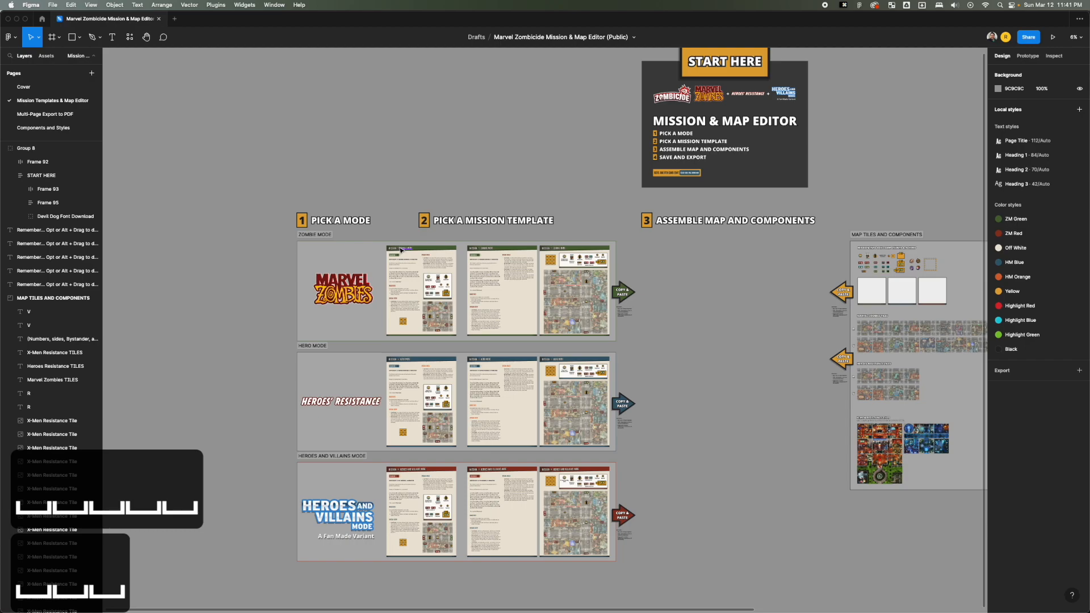
pyautogui.scroll(10, 401, 249)
pyautogui.keyDown('super'); pyautogui.click(424, 253); pyautogui.keyUp('super')
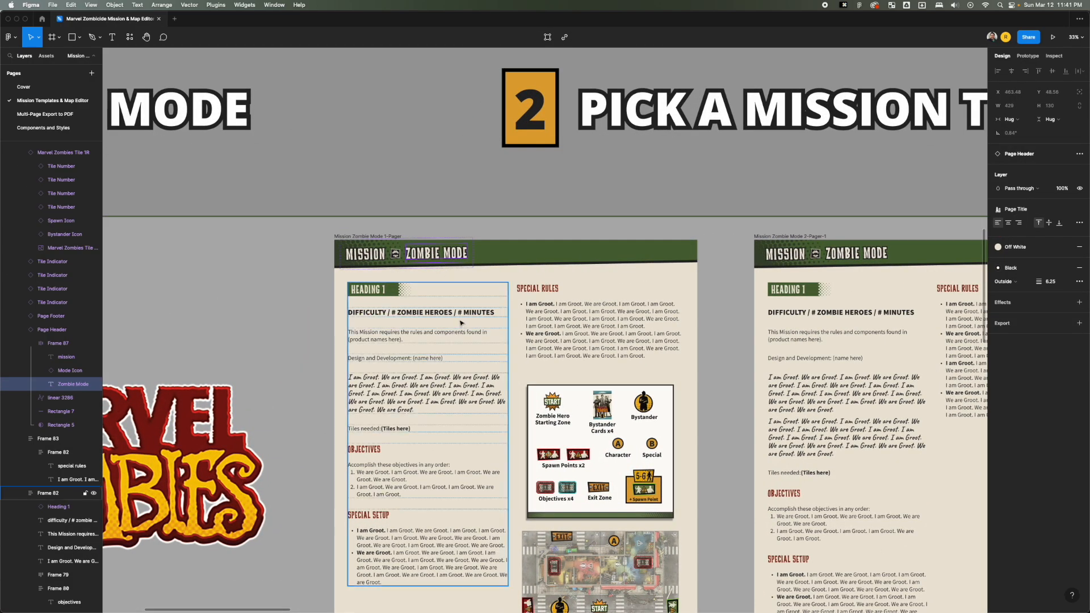
pyautogui.click(421, 314)
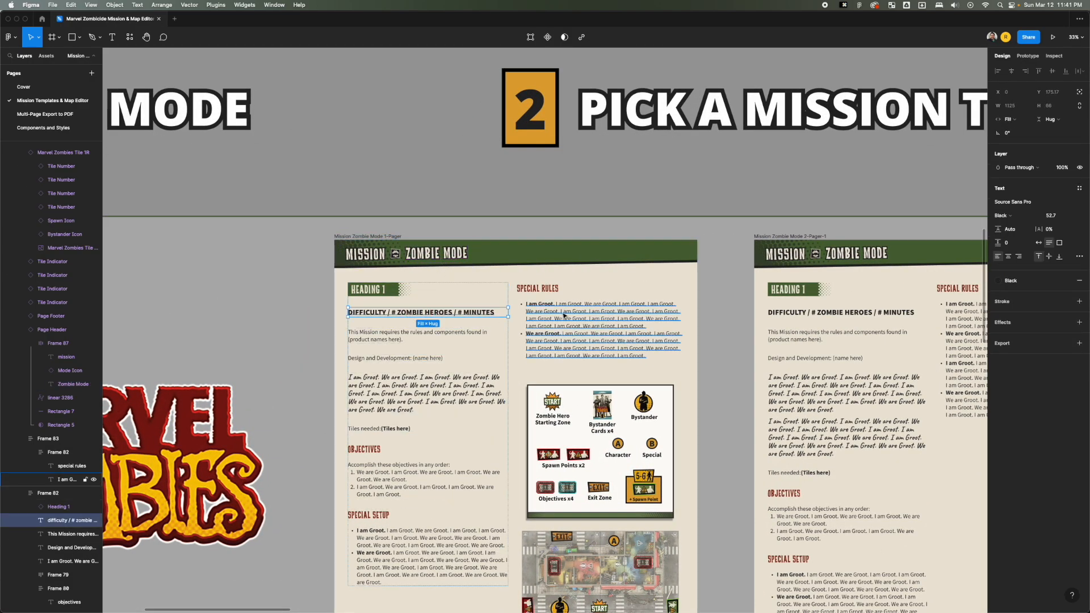
pyautogui.click(466, 209)
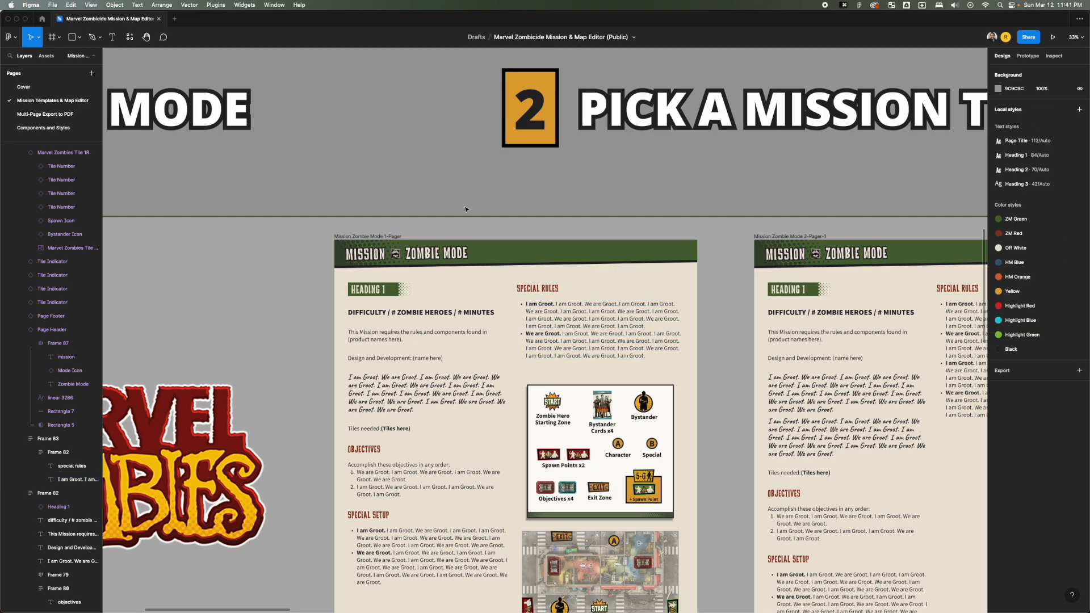
# Look over the Zombie Mode row and examine the Zombie Mode title text on its one-page template up close.
pyautogui.scroll(-5, 465, 209)
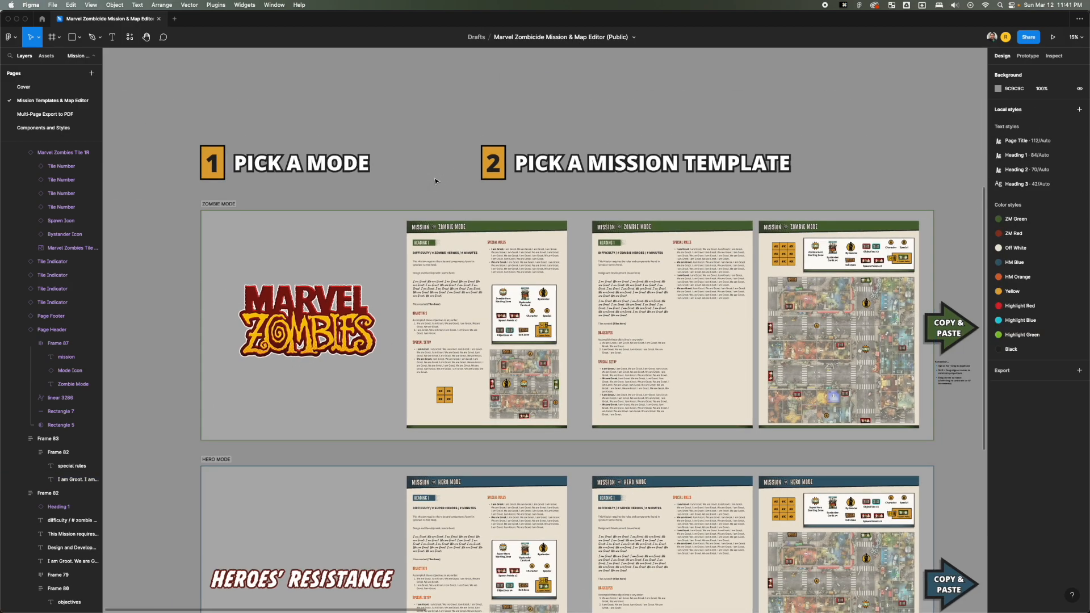
pyautogui.press('space')
pyautogui.moveTo(436, 181); pyautogui.dragTo(396, 144)
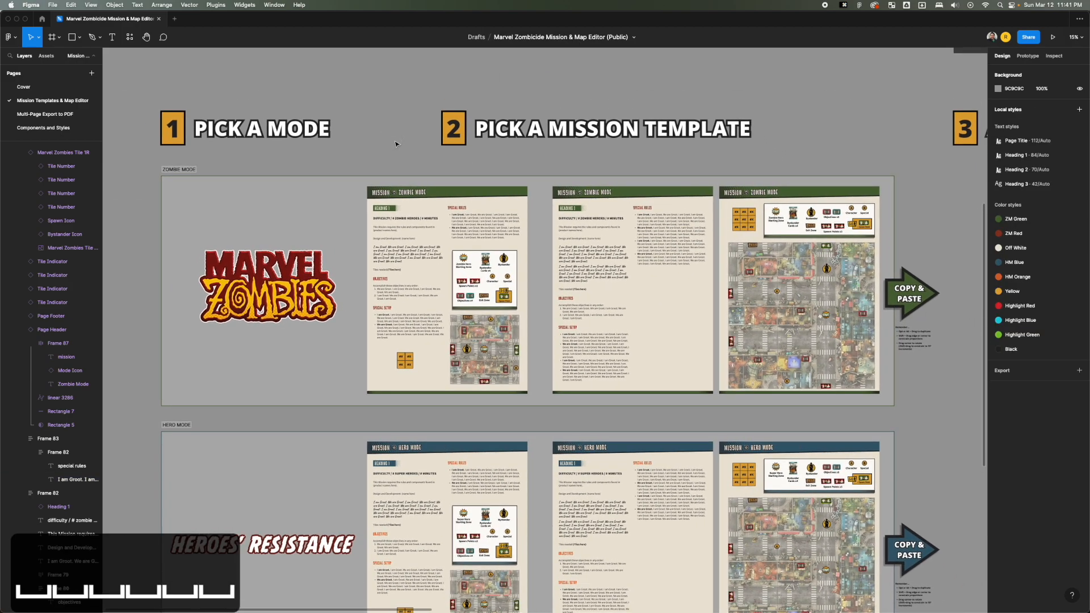
pyautogui.scroll(5, 408, 190)
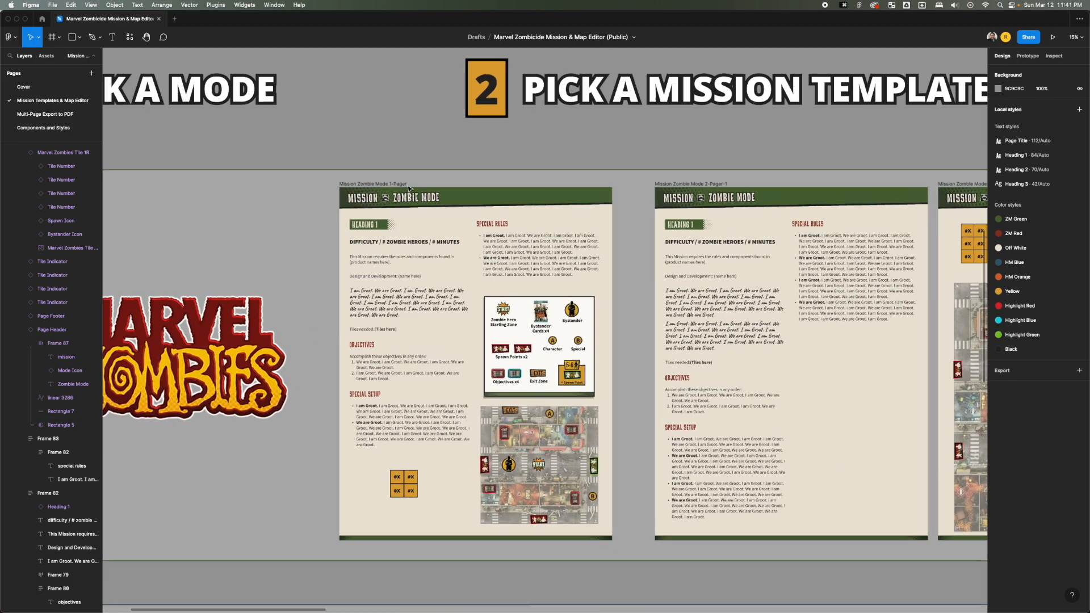
pyautogui.click(421, 211)
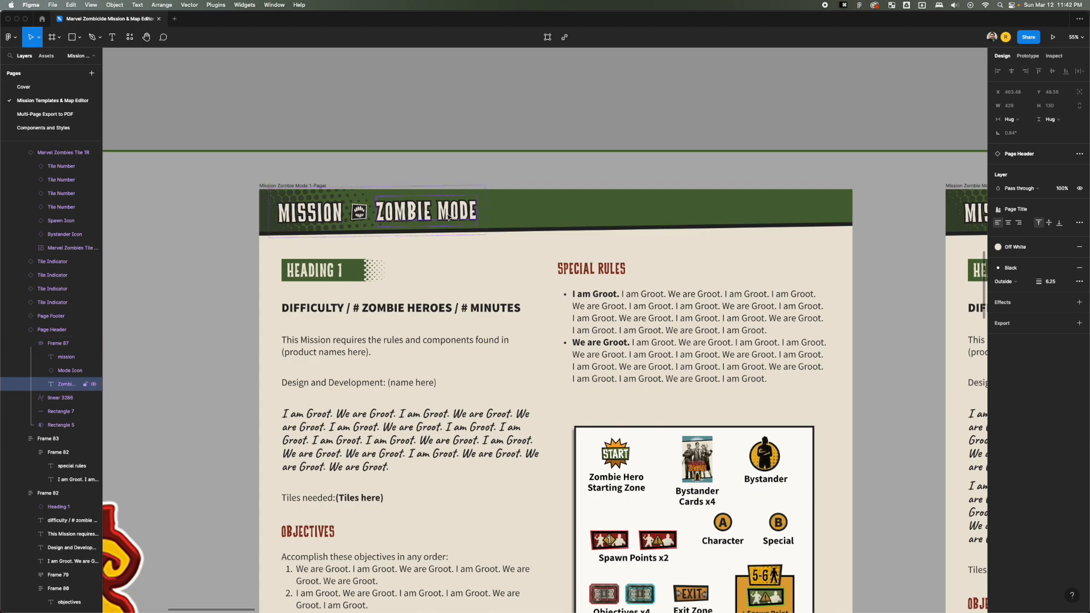
pyautogui.click(409, 107)
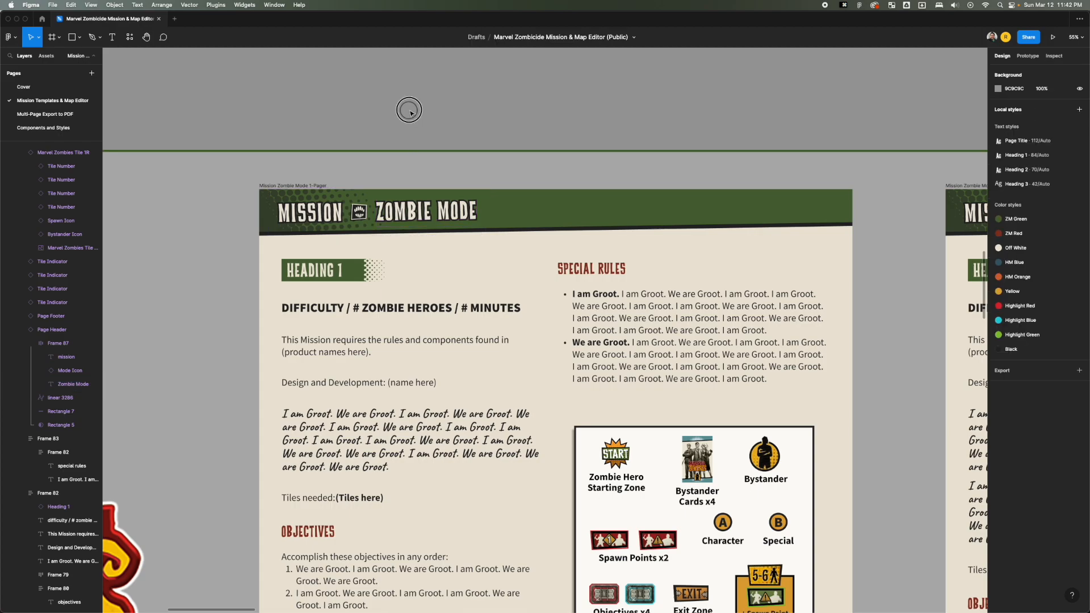
# Go through the Zombie Mode, Hero Mode, and Heroes and Villains Mode sections, examining the fan-made variant's row up close.
pyautogui.scroll(-5, 415, 137)
pyautogui.scroll(-5, 416, 135)
pyautogui.press('space')
pyautogui.moveTo(388, 126); pyautogui.dragTo(433, 107)
pyautogui.click(298, 113)
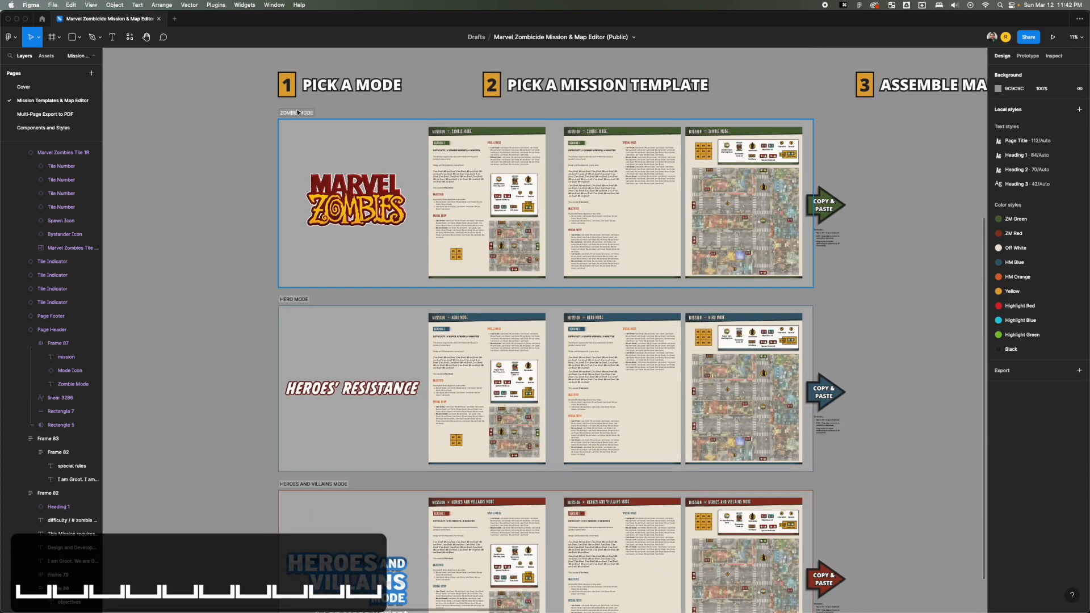
pyautogui.scroll(-3, 381, 176)
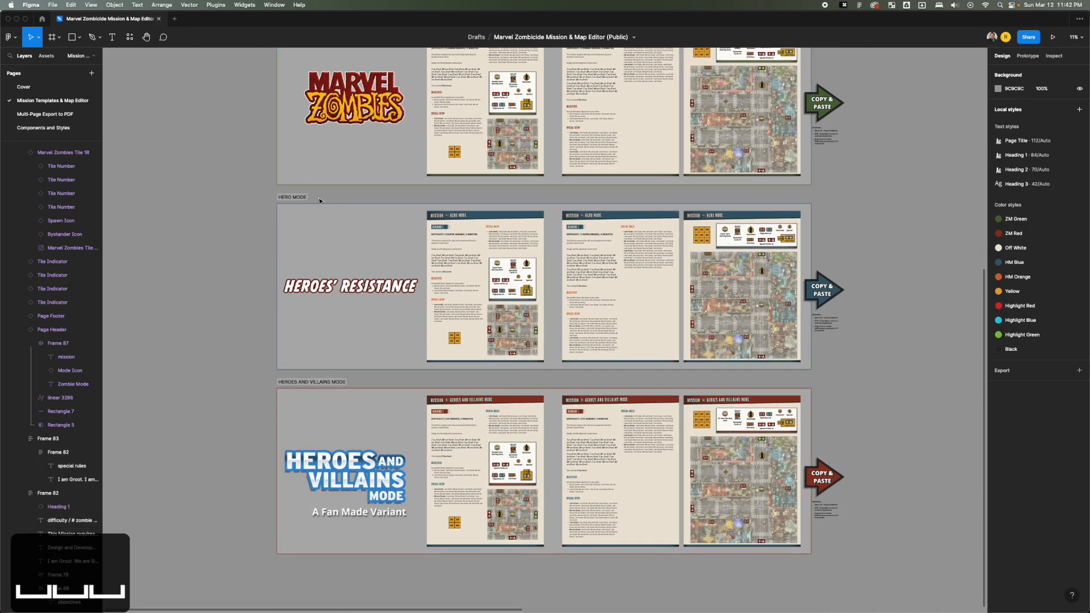
pyautogui.click(298, 197)
pyautogui.click(324, 380)
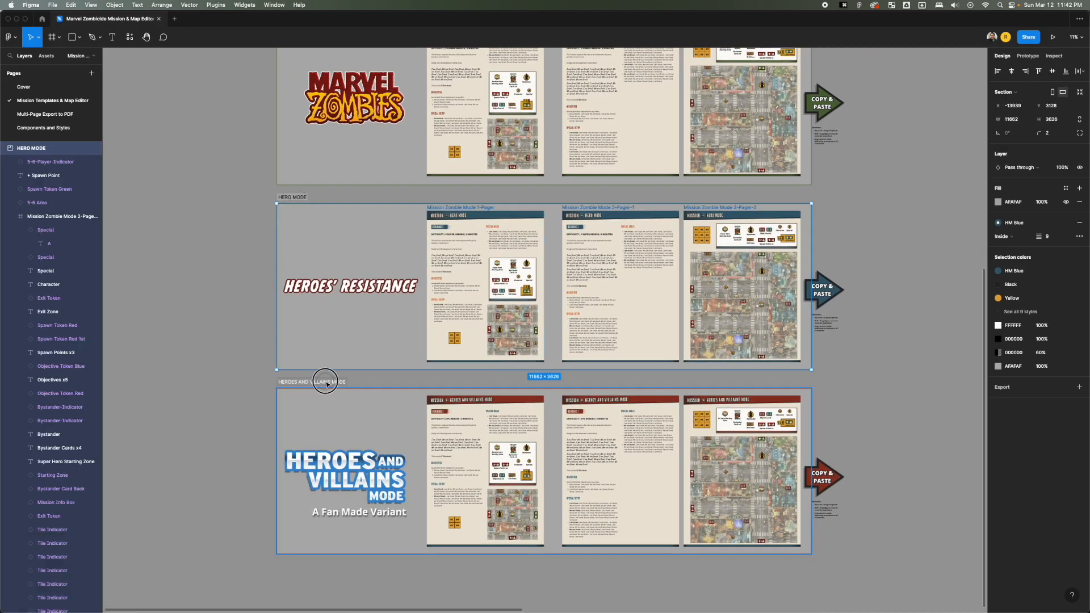
pyautogui.scroll(5, 398, 363)
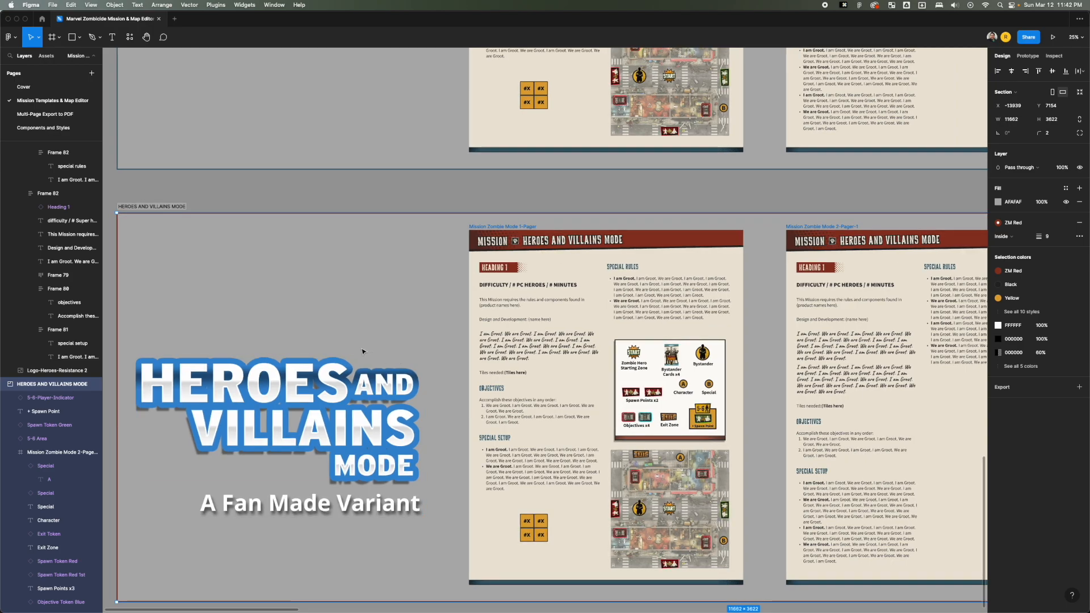
pyautogui.click(349, 206)
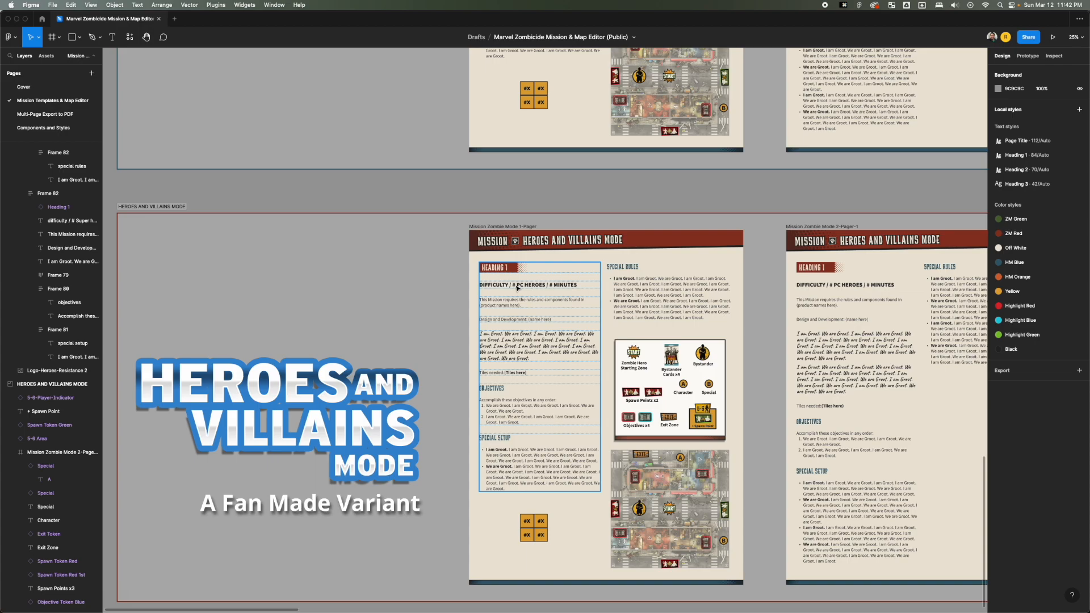
# Compare the one-page and two-page Zombie Mode mission templates under Pick a Mission Template.
pyautogui.scroll(-5, 523, 190)
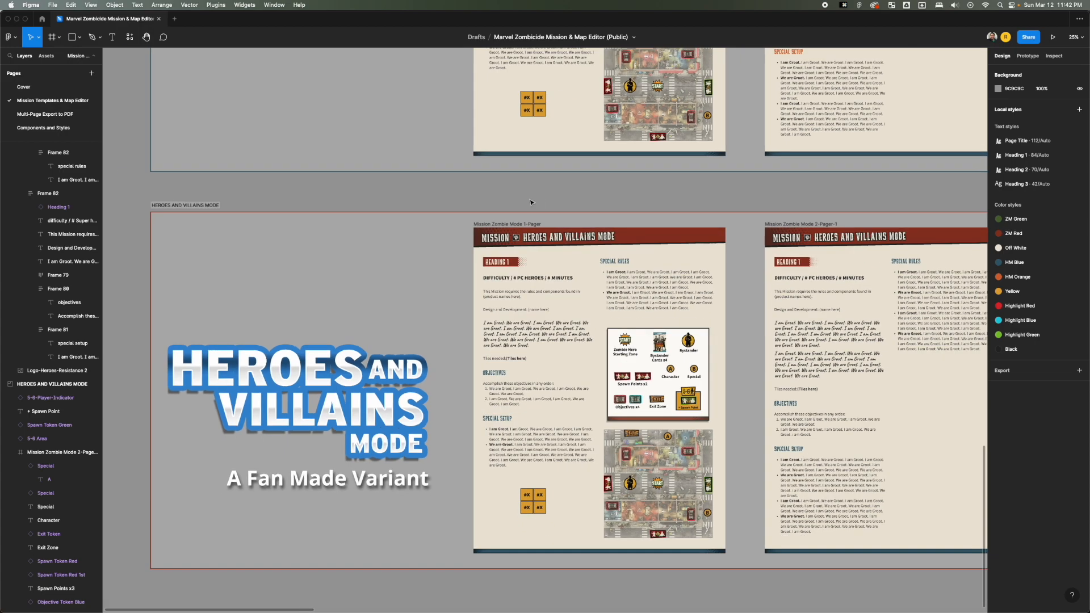
pyautogui.moveTo(526, 190); pyautogui.dragTo(382, 247)
pyautogui.moveTo(744, 254); pyautogui.dragTo(652, 253)
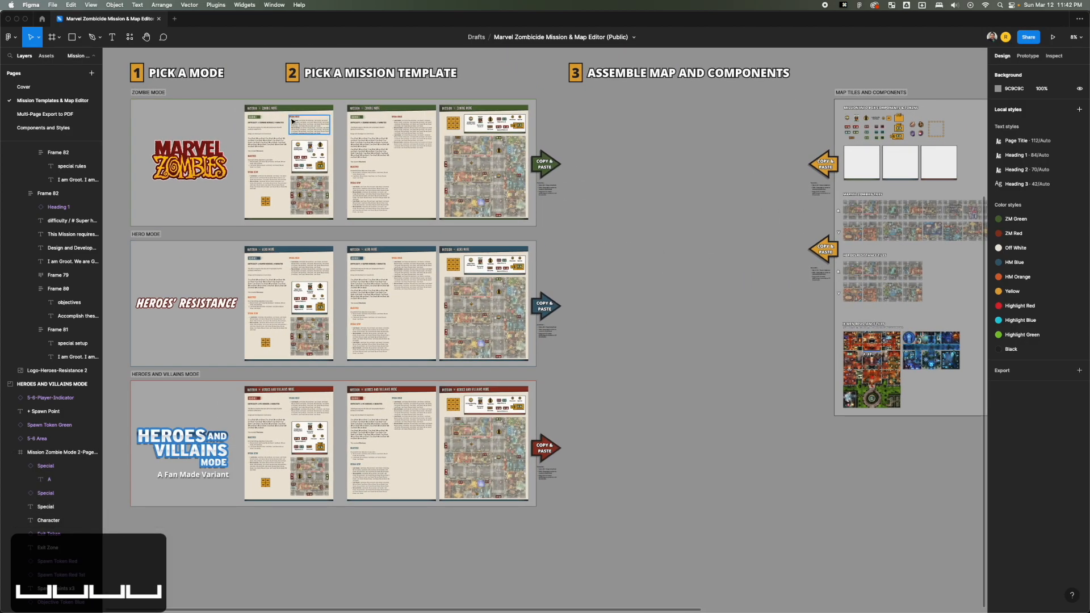
pyautogui.press('space')
pyautogui.moveTo(268, 134); pyautogui.dragTo(398, 173)
pyautogui.press('z')
pyautogui.moveTo(339, 130); pyautogui.dragTo(683, 280)
pyautogui.click(315, 262)
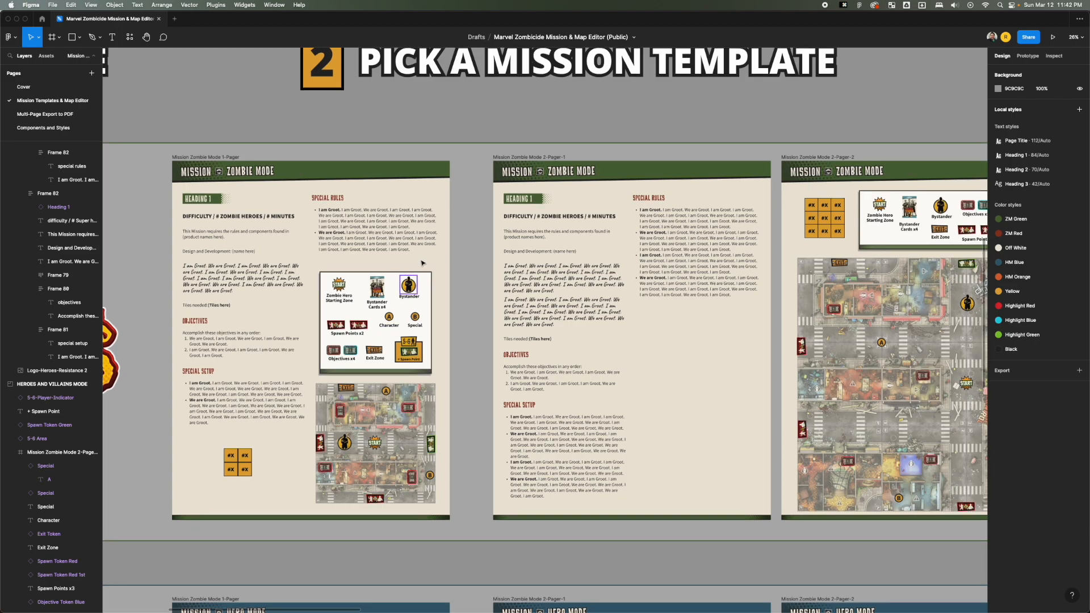
pyautogui.click(436, 124)
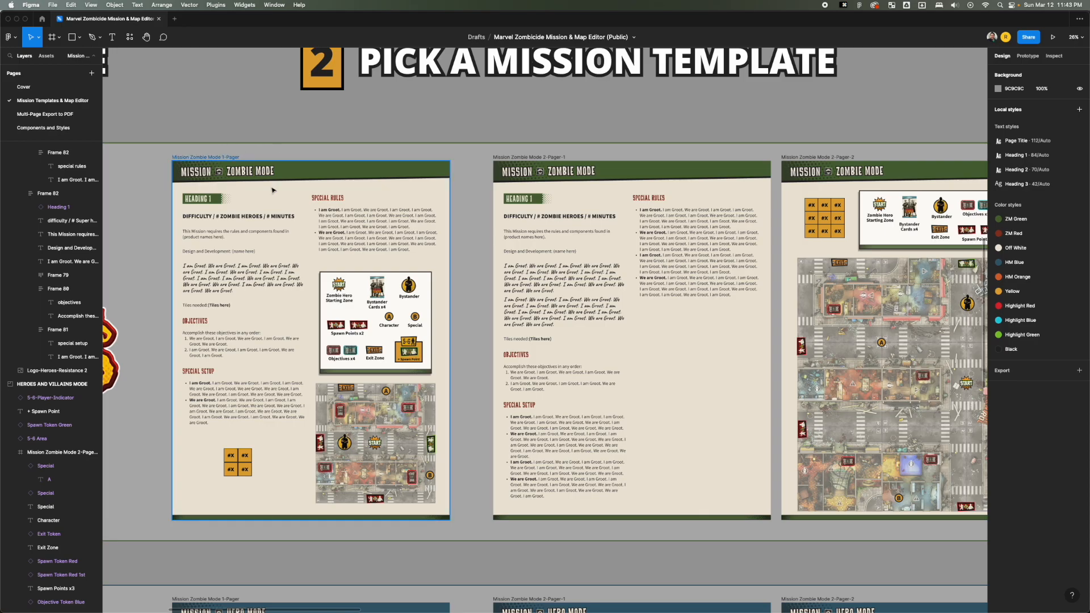
pyautogui.scroll(-5, 273, 159)
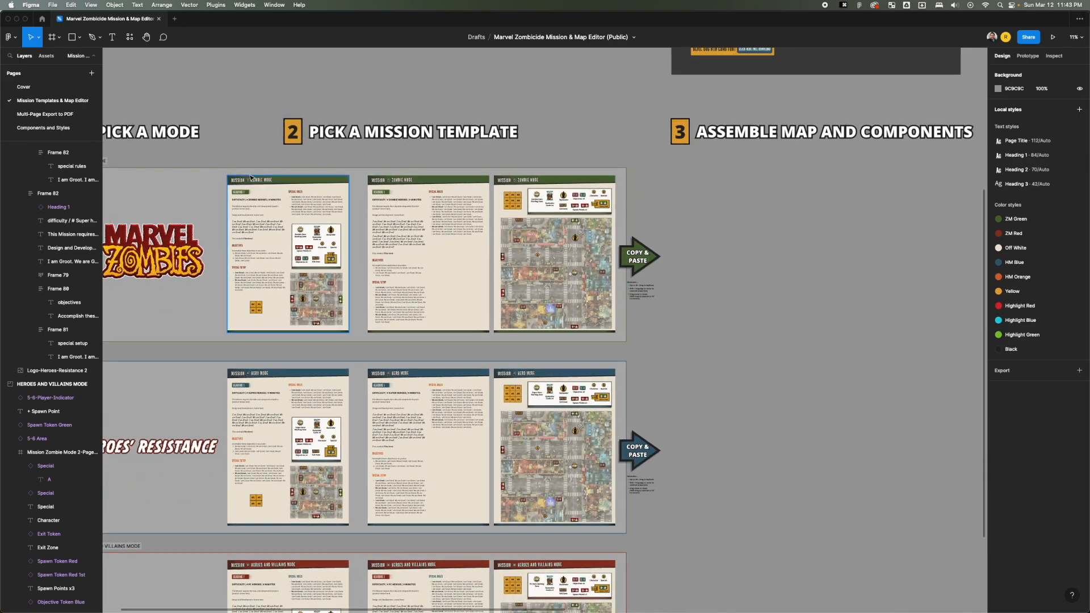
# Duplicate the one-page Zombie Mode mission template into the empty workspace under Assemble Map and Components.
pyautogui.scroll(3, 248, 177)
pyautogui.moveTo(247, 174); pyautogui.dragTo(657, 409)
pyautogui.click(821, 161)
pyautogui.press('space')
pyautogui.press('z')
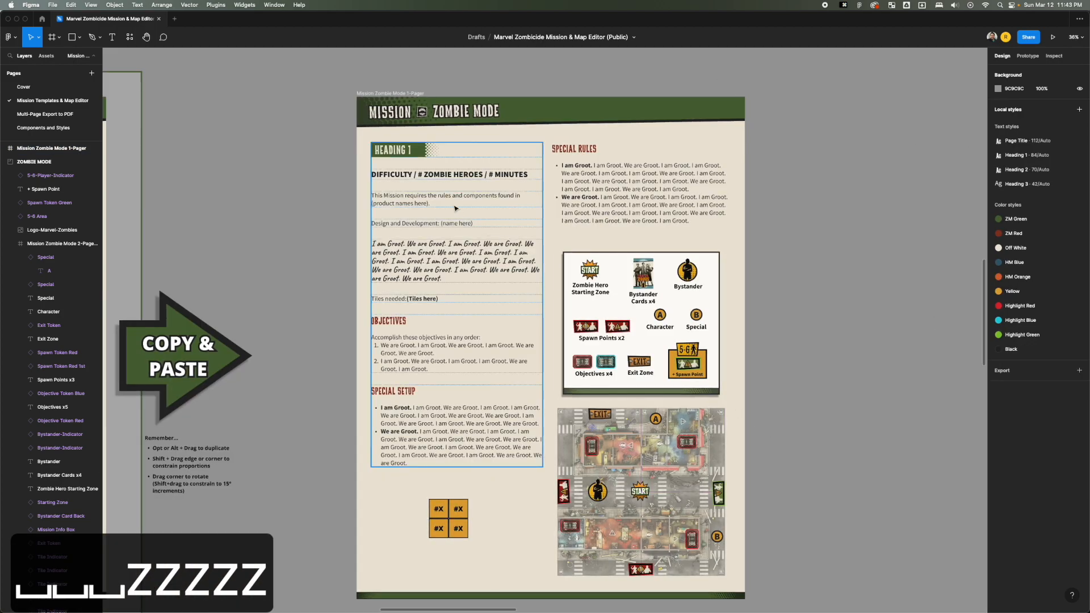
# Copy the closing sentences of the italic story text and paste them repeatedly at its end to lengthen the paragraph.
pyautogui.doubleClick(460, 220)
pyautogui.doubleClick(455, 270)
pyautogui.click(454, 271)
pyautogui.press('super+a')
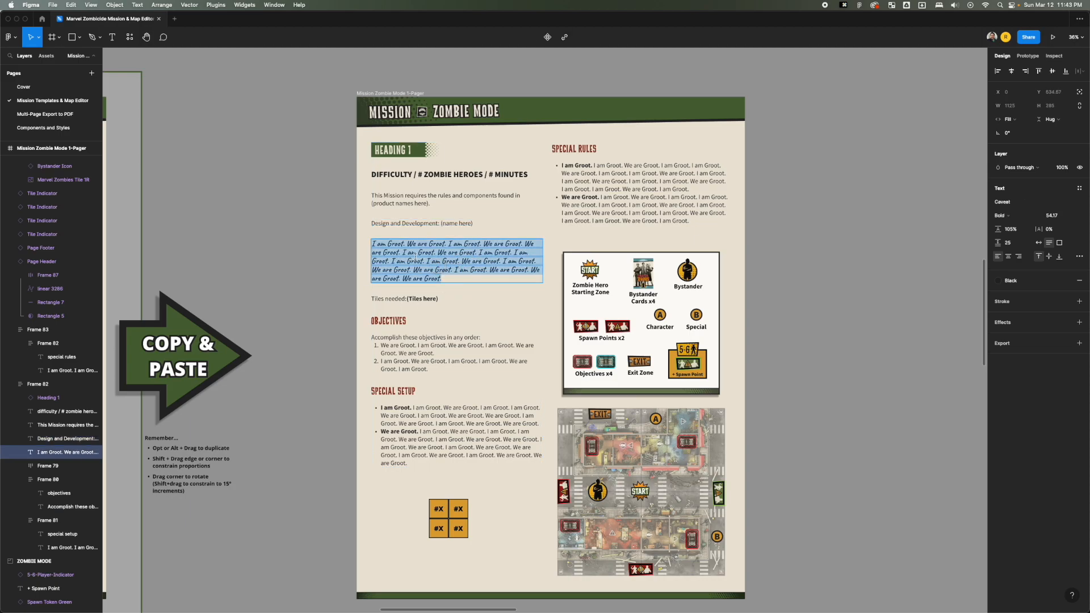
pyautogui.click(457, 270)
pyautogui.moveTo(456, 269); pyautogui.dragTo(464, 278)
pyautogui.press('super+c')
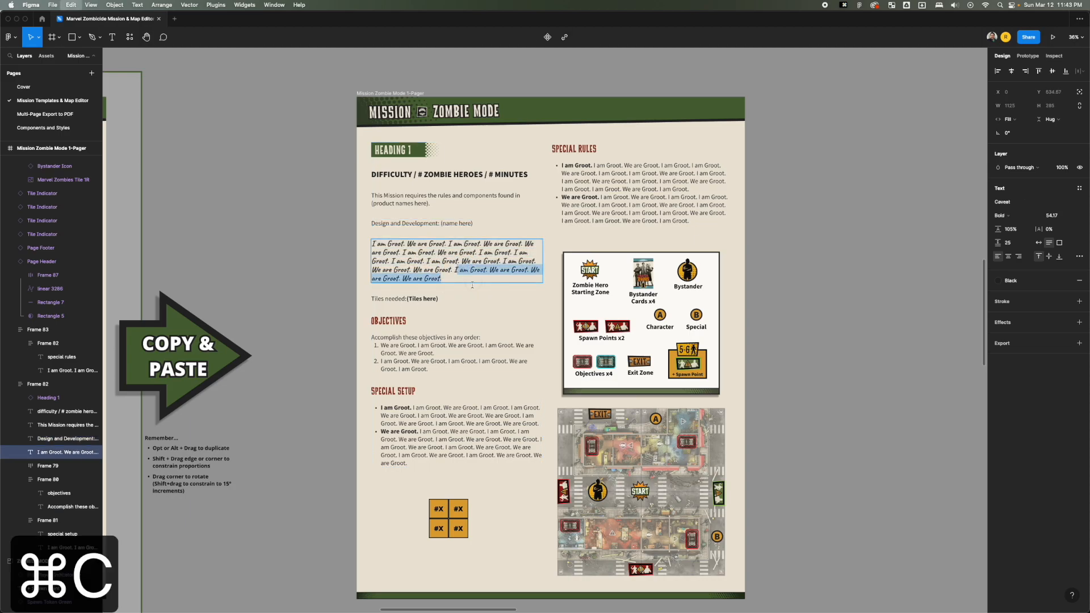
pyautogui.press('super+c')
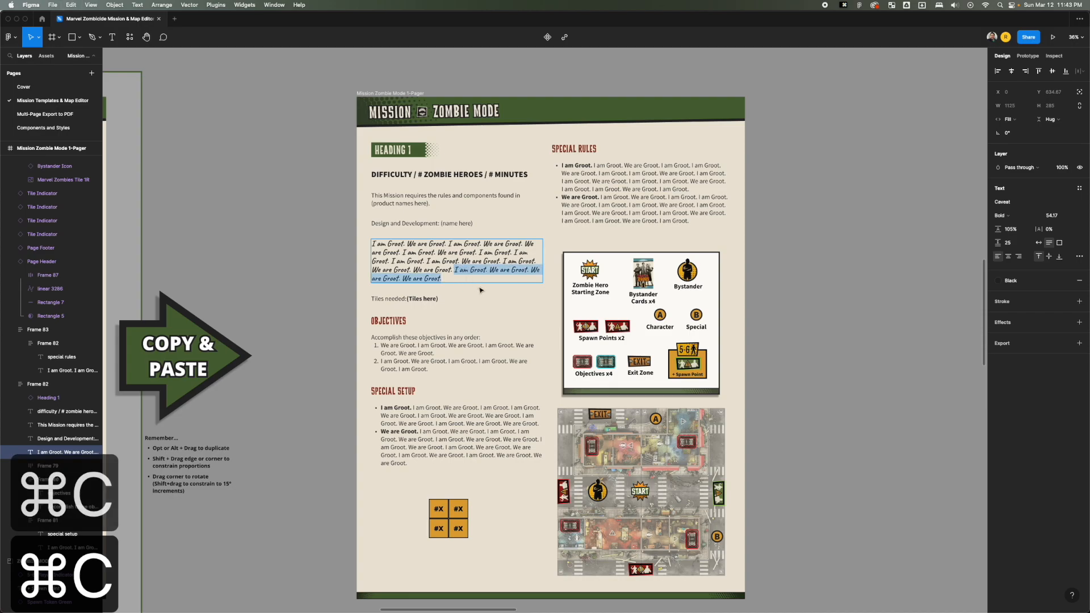
pyautogui.press('super+v')
pyautogui.press('super+v')
pyautogui.press('super+v')
pyautogui.press('super+v')
pyautogui.press('super+v')
pyautogui.scroll(-2, 466, 385)
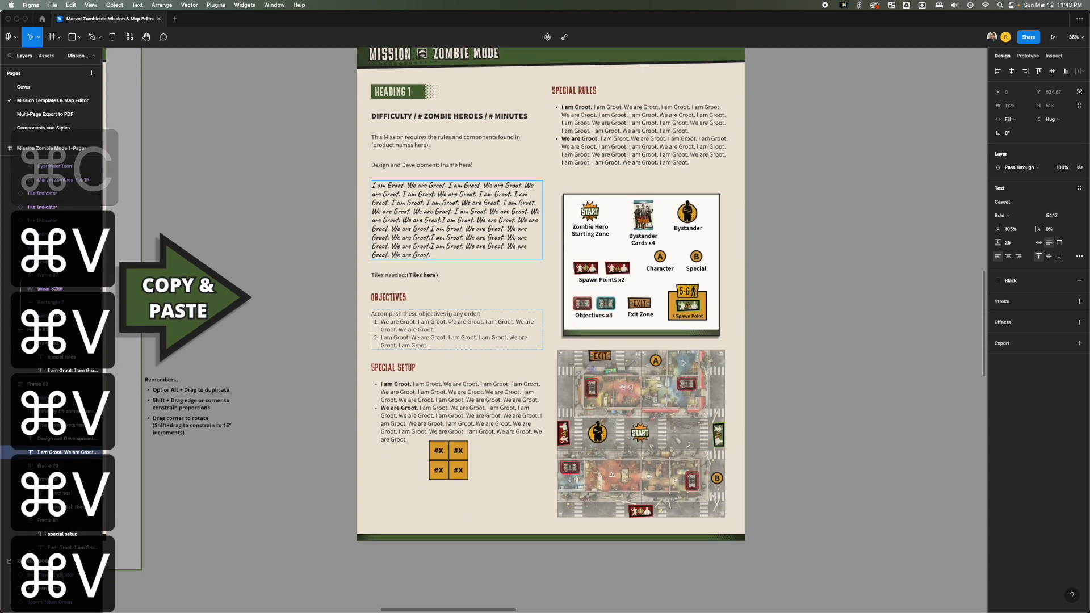
# Try extending the italic story paragraph with several further pastes of copied text, and undo those pastes.
pyautogui.press('super+c')
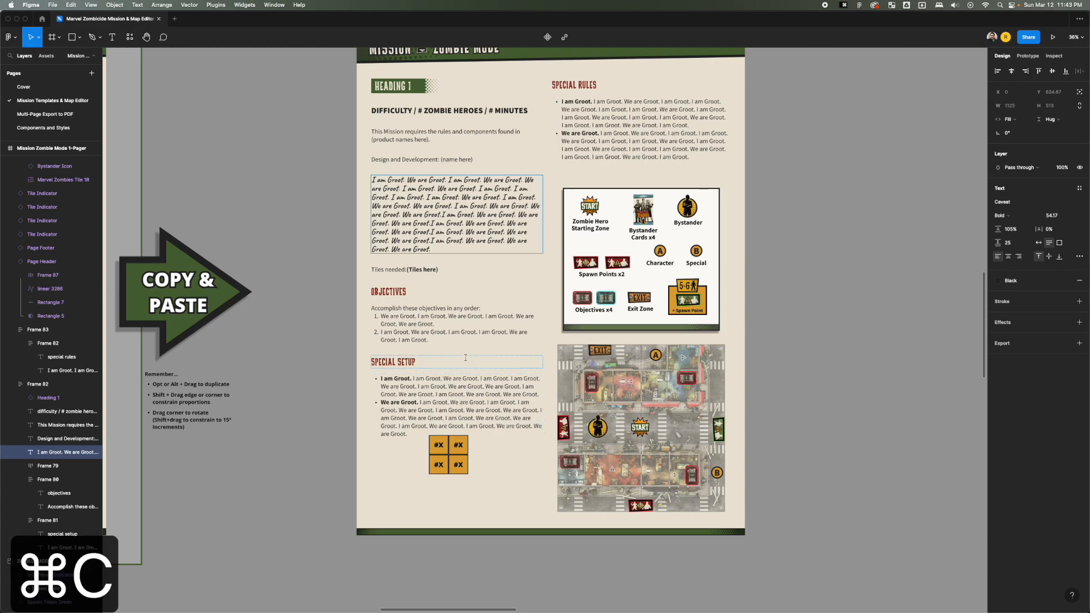
pyautogui.press('super+v')
pyautogui.press('super+v')
pyautogui.press('super+v')
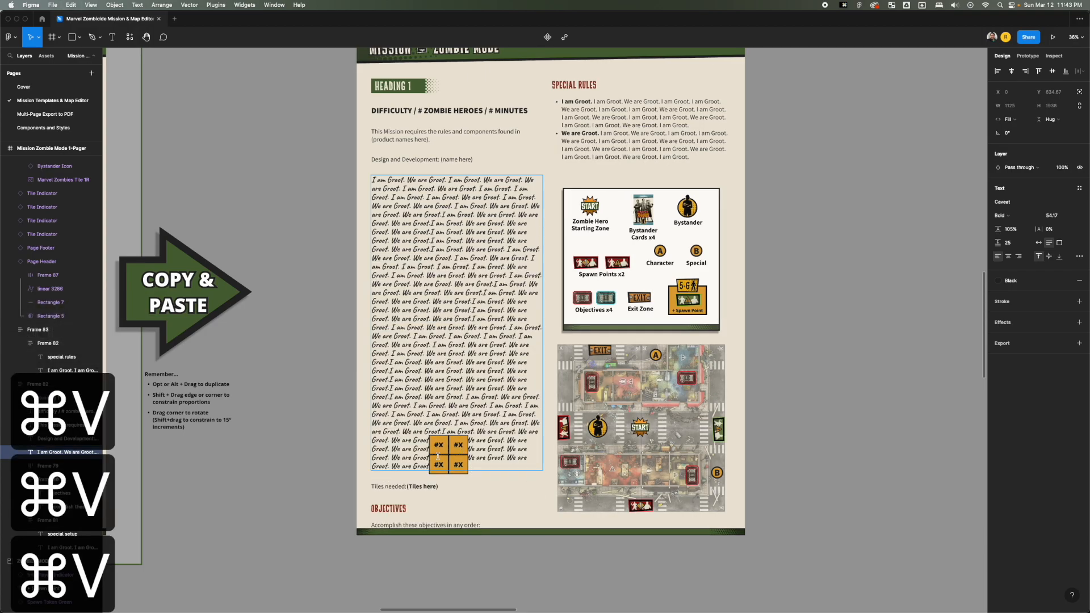
pyautogui.press('super+z')
pyautogui.press('super+z')
# Undo more of the earlier pastes in the italic story paragraph and finish editing the text.
pyautogui.press('super+z')
pyautogui.press('super+z')
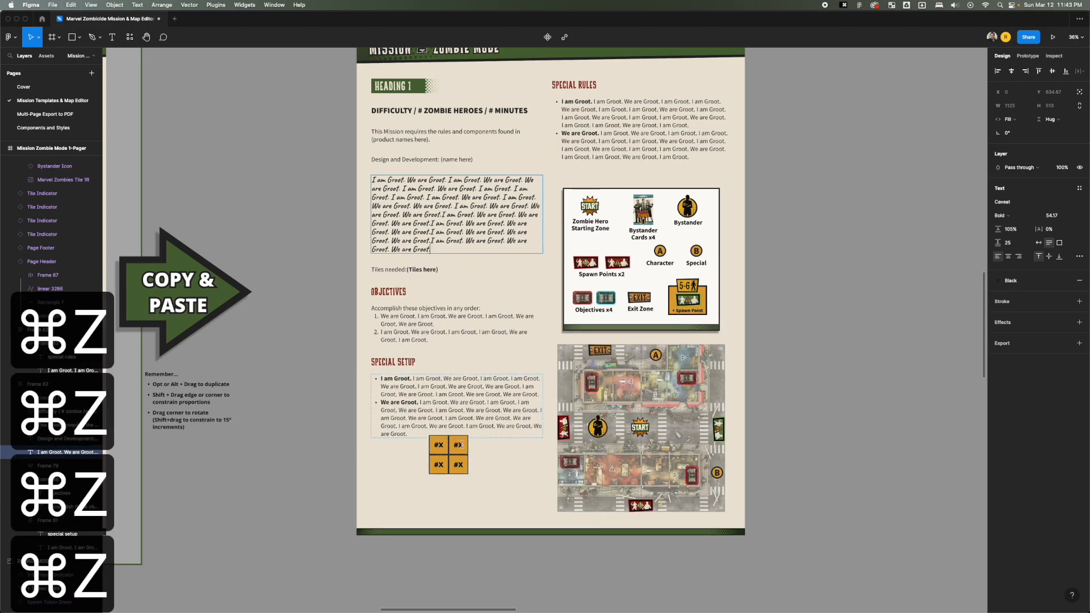
pyautogui.press('super+z')
pyautogui.press('super+z')
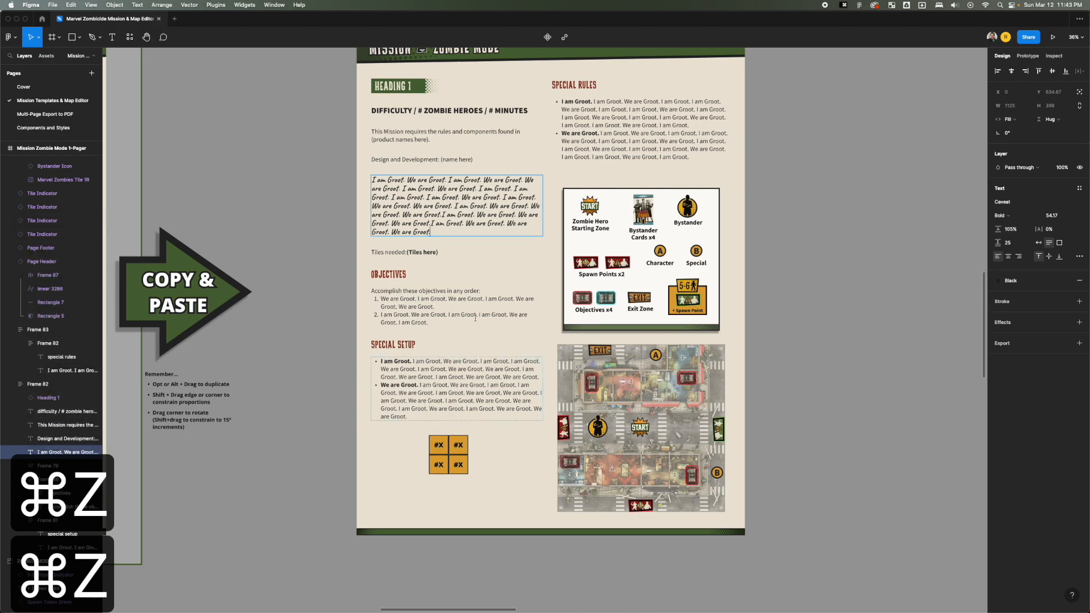
pyautogui.click(338, 344)
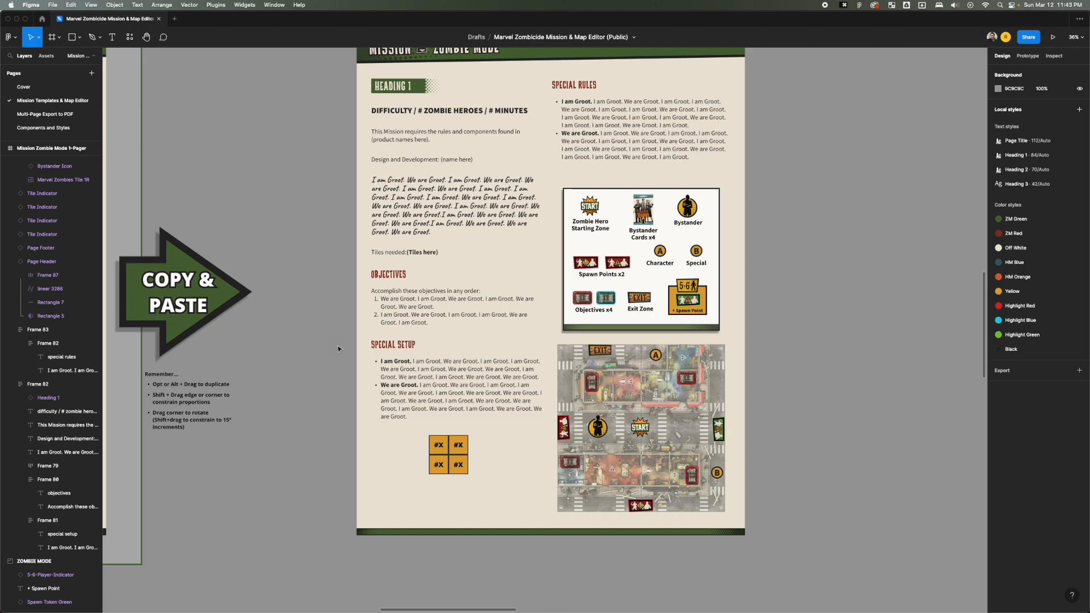
# Shift the block of four tile indicators slightly beneath the Special Setup text and select all four.
pyautogui.moveTo(421, 437); pyautogui.dragTo(453, 458)
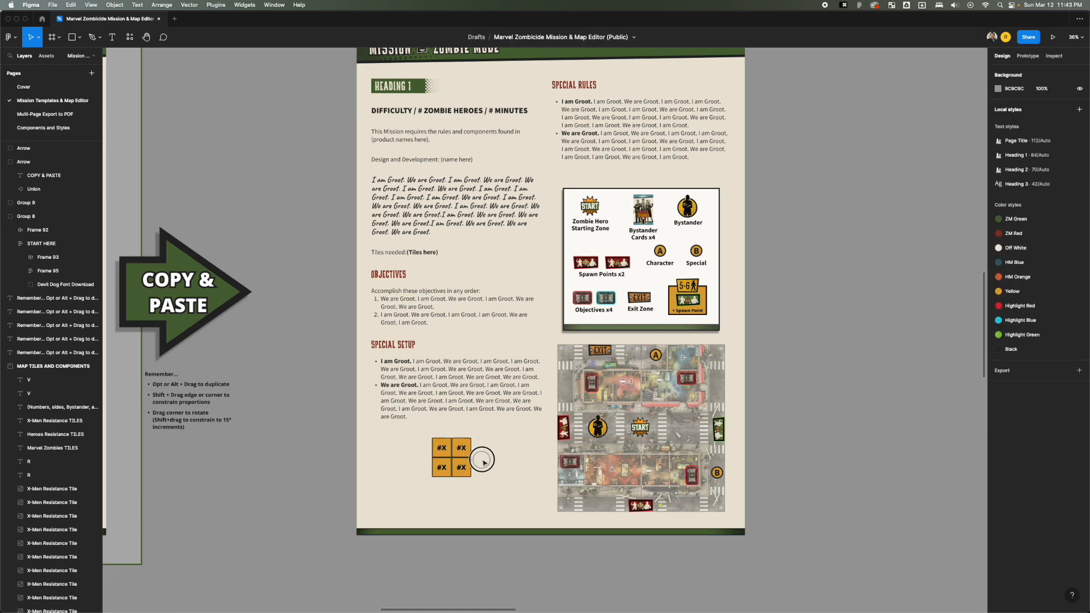
pyautogui.click(484, 460)
pyautogui.scroll(10, 469, 460)
pyautogui.scroll(-5, 469, 460)
pyautogui.moveTo(528, 414); pyautogui.dragTo(286, 529)
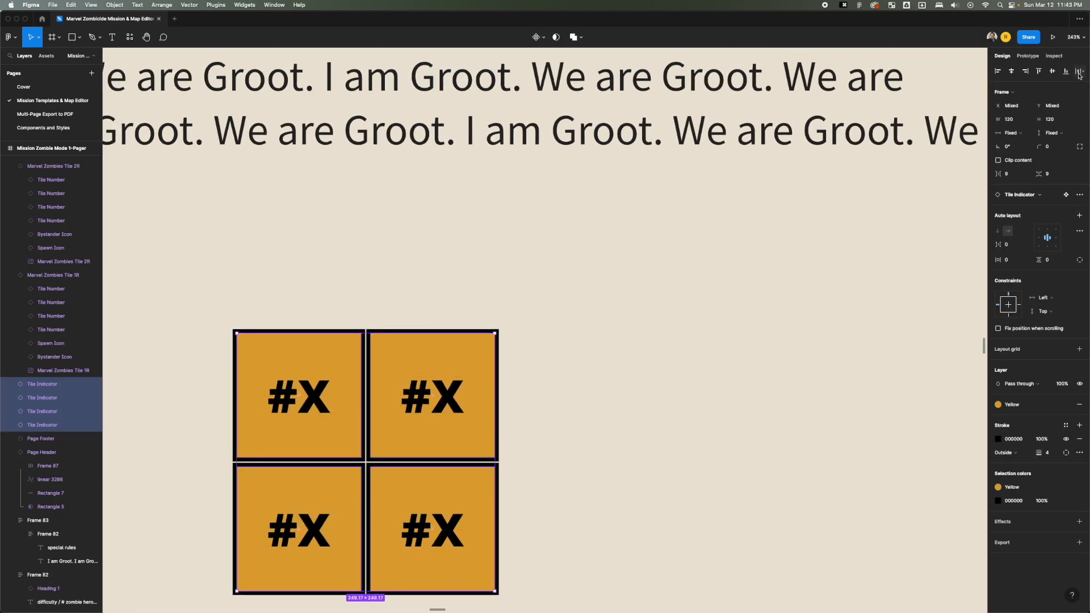
pyautogui.scroll(-5, 638, 434)
pyautogui.hscroll(-3, 639, 433)
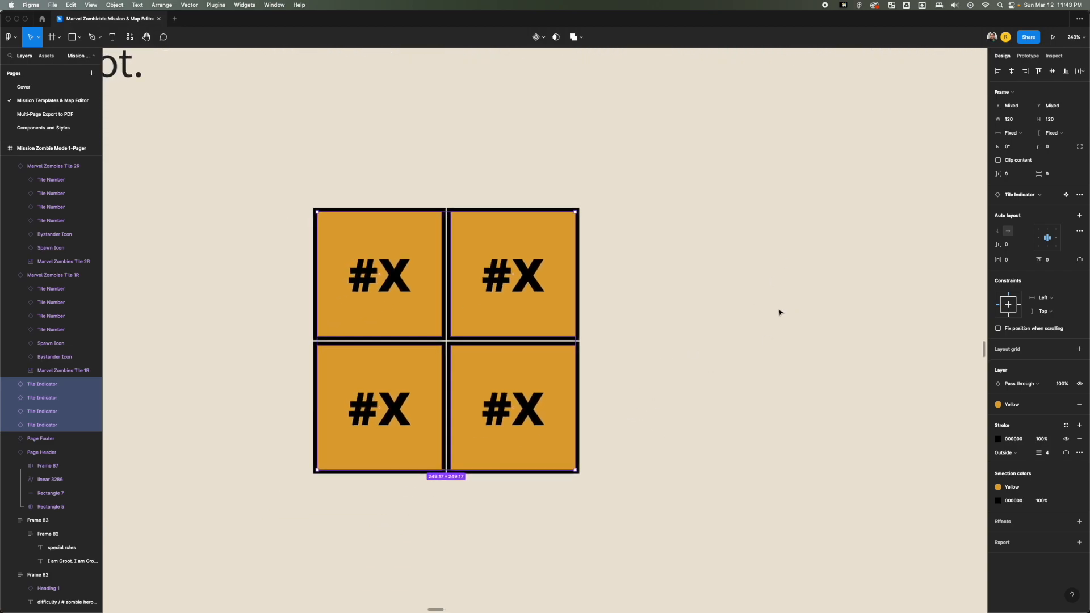
# Move the upper-right tile indicator out of line with the other three.
pyautogui.click(681, 270)
pyautogui.moveTo(666, 262); pyautogui.dragTo(298, 427)
pyautogui.click(528, 295)
pyautogui.moveTo(528, 294); pyautogui.dragTo(566, 245)
pyautogui.click(676, 301)
# Tidy up the four tile indicators into a grid with horizontal and vertical spacing of 0.
pyautogui.moveTo(687, 222); pyautogui.dragTo(213, 459)
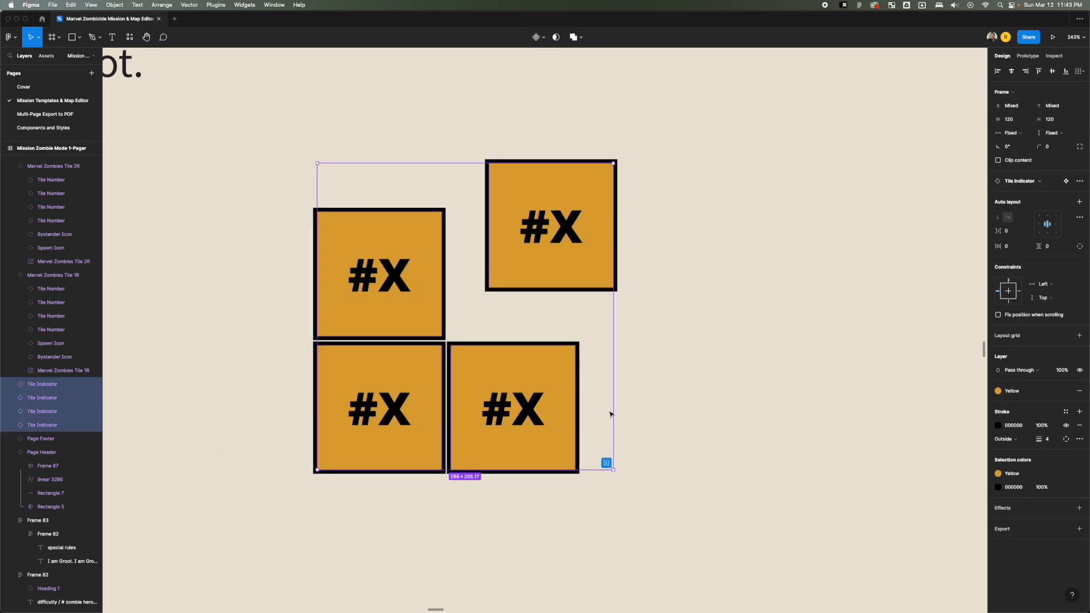
pyautogui.click(1078, 71)
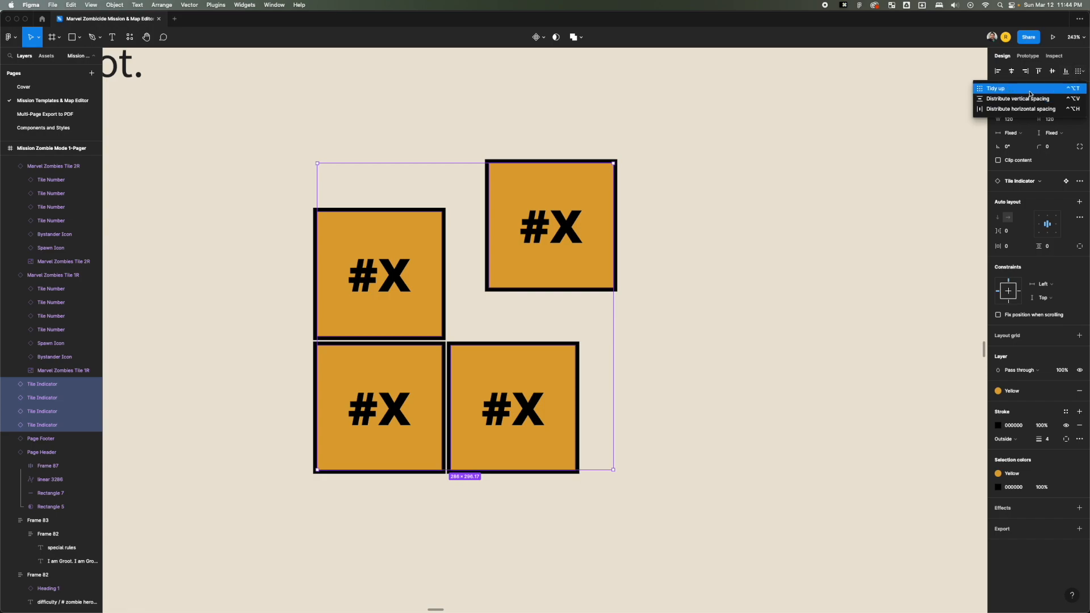
pyautogui.click(1010, 88)
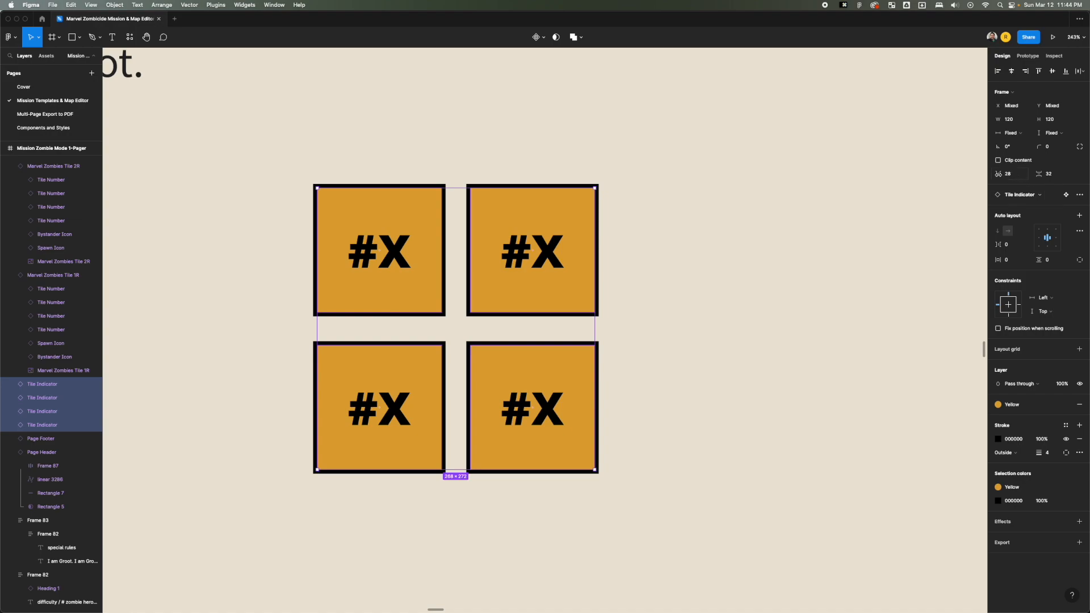
pyautogui.click(1016, 177)
pyautogui.write('0')
pyautogui.press('Tab')
pyautogui.write('0')
pyautogui.press('Tab')
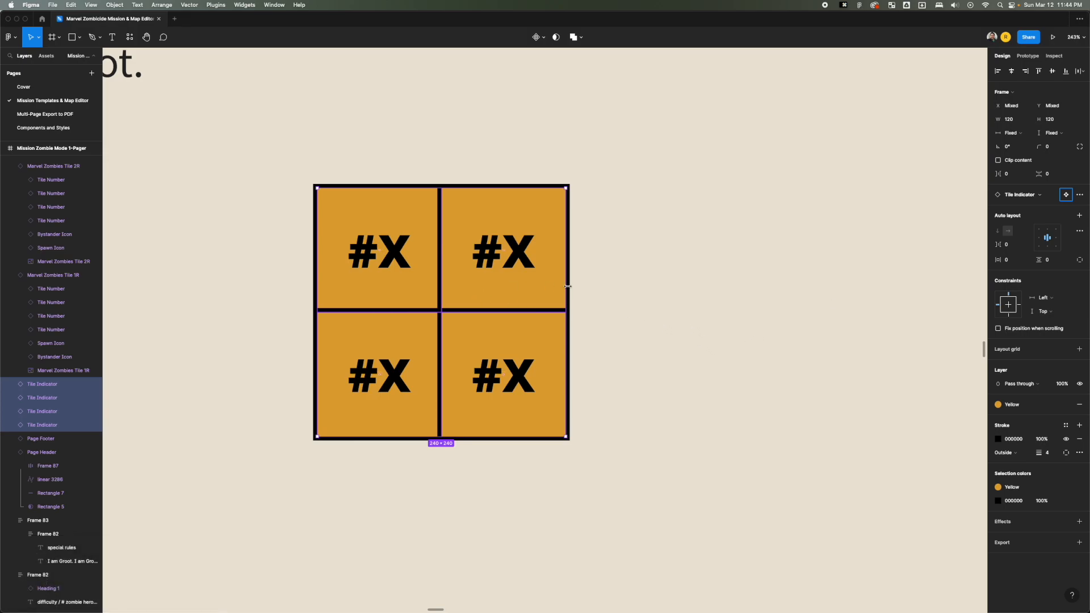
# Duplicate the two tile indicators of the right-hand column to form a third column beside the grid.
pyautogui.scroll(-5, 613, 289)
pyautogui.click(533, 287)
pyautogui.moveTo(529, 286); pyautogui.dragTo(615, 286)
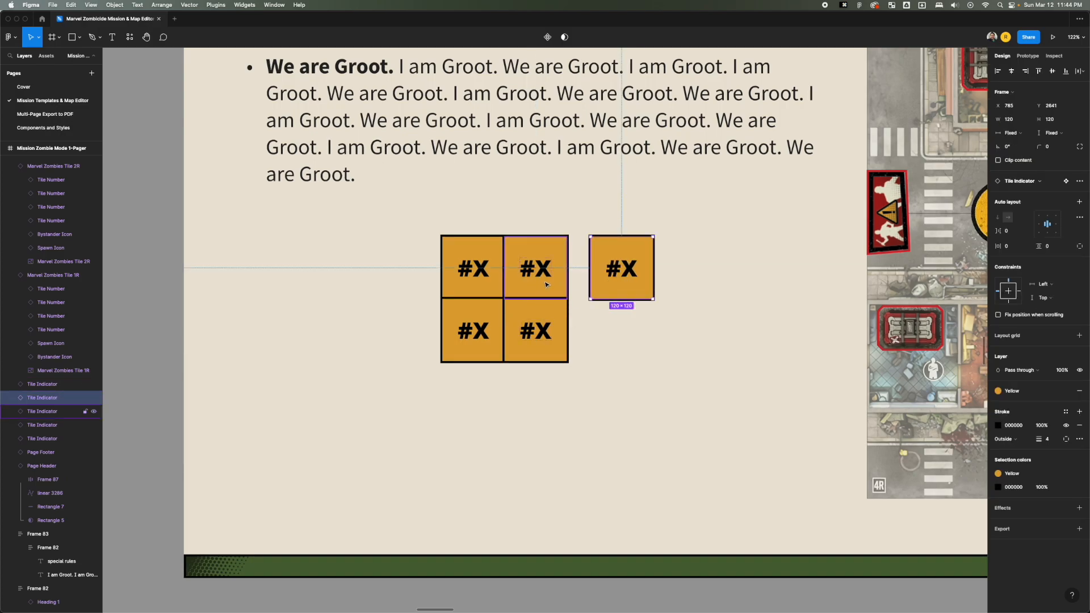
pyautogui.moveTo(547, 339); pyautogui.dragTo(631, 339)
pyautogui.click(677, 303)
# Tidy up all six tile indicators into a three-by-two grid with horizontal spacing of 0.
pyautogui.moveTo(688, 252); pyautogui.dragTo(375, 356)
pyautogui.click(1083, 74)
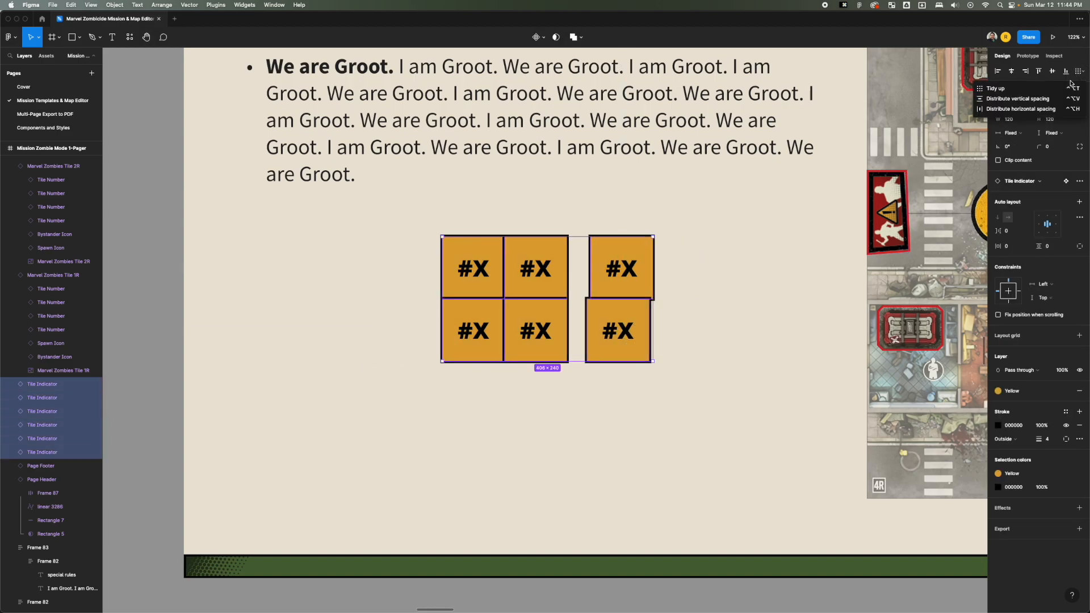
pyautogui.click(1013, 87)
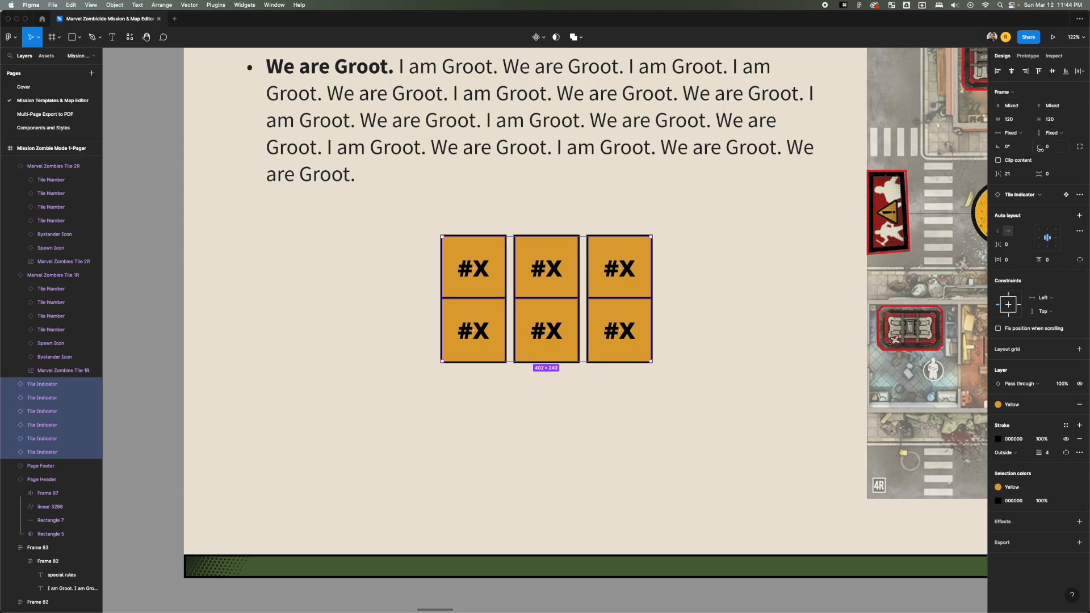
pyautogui.click(1008, 177)
pyautogui.write('0')
pyautogui.press('Tab')
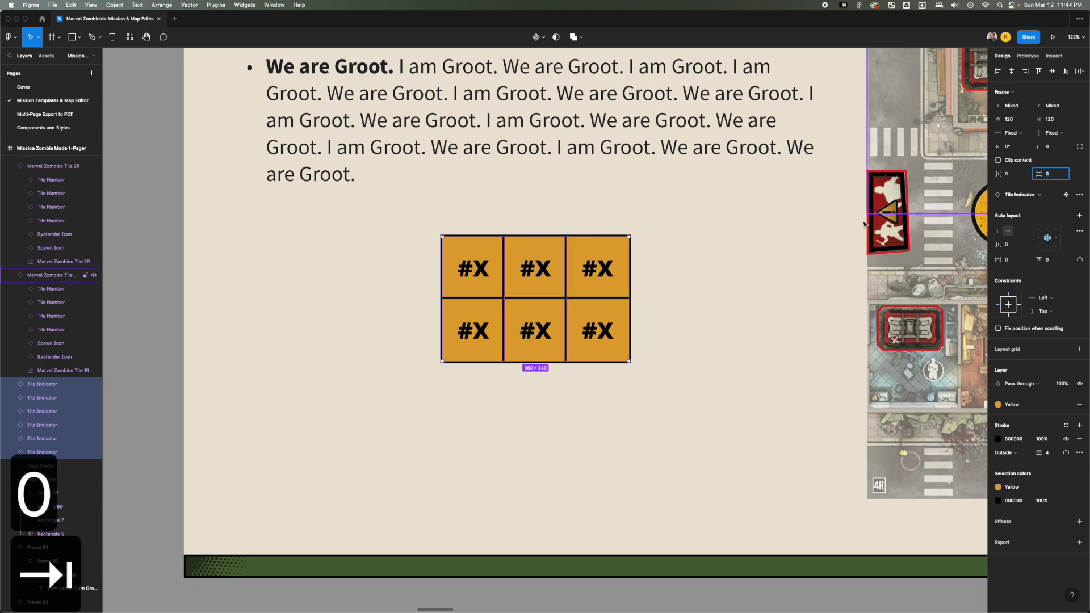
pyautogui.click(667, 267)
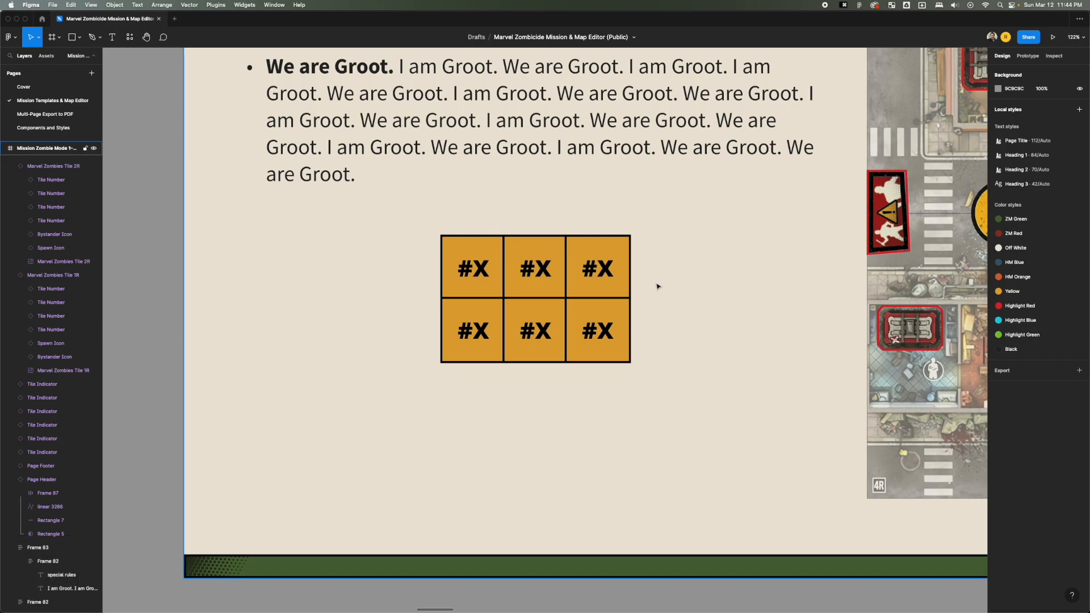
# Copy the second item of the Objectives list and paste it as a third numbered objective.
pyautogui.scroll(-5, 661, 284)
pyautogui.scroll(5, 663, 283)
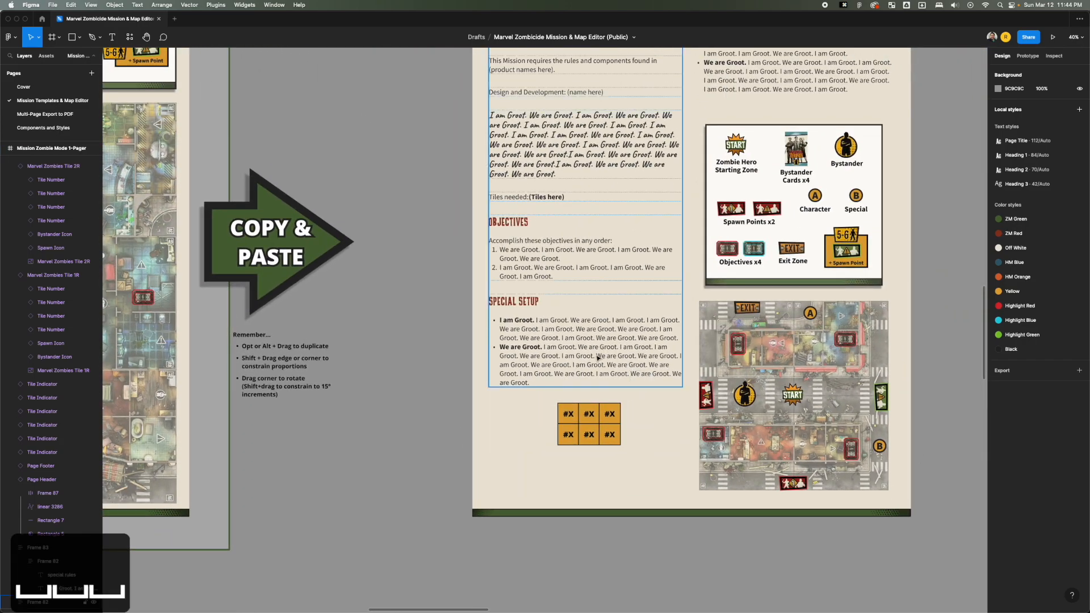
pyautogui.scroll(2, 596, 335)
pyautogui.hscroll(1, 596, 335)
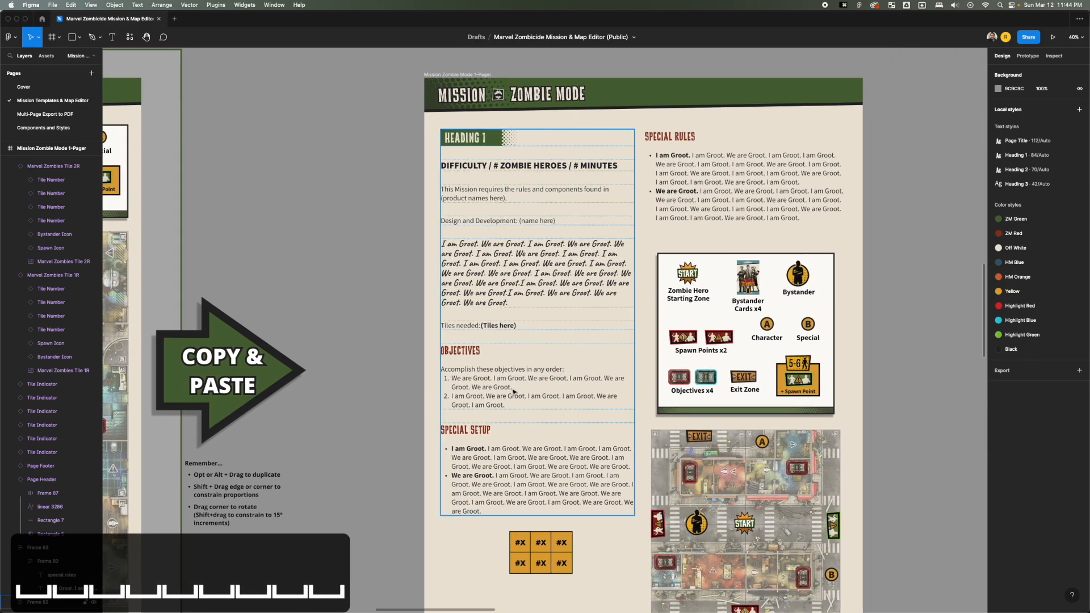
pyautogui.press('t')
pyautogui.click(450, 397)
pyautogui.moveTo(450, 398); pyautogui.dragTo(511, 405)
pyautogui.press('cmd+c')
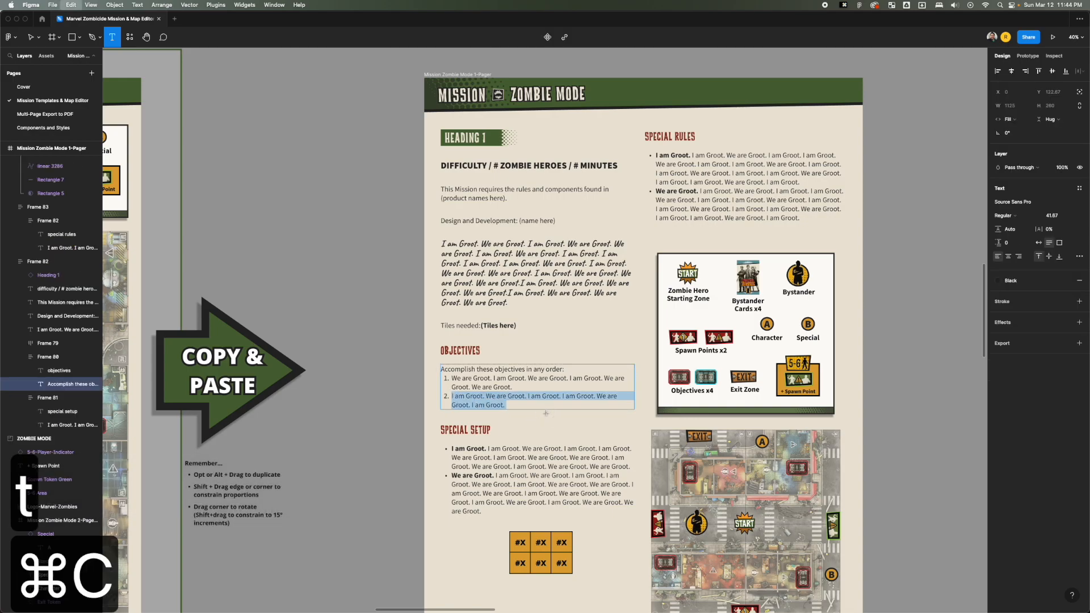
pyautogui.click(539, 406)
pyautogui.press('Return')
pyautogui.press('cmd+v')
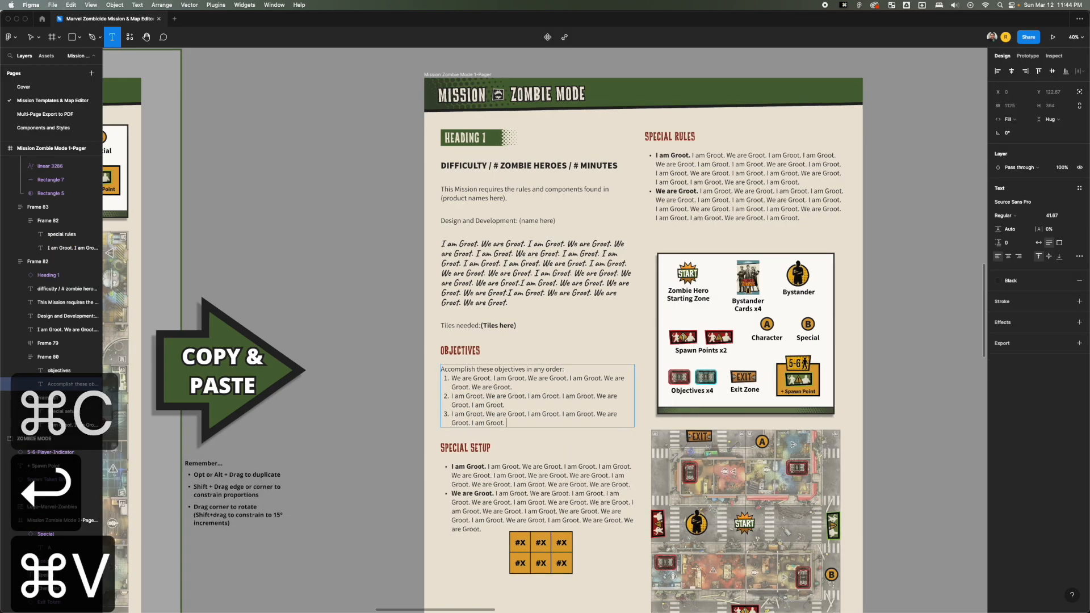
pyautogui.press('Escape')
# Select all six tile indicators and shift the block slightly up and left beneath the Special Setup text.
pyautogui.press('space')
pyautogui.moveTo(540, 465); pyautogui.dragTo(517, 310)
pyautogui.moveTo(473, 407); pyautogui.dragTo(538, 423)
pyautogui.click(555, 377)
pyautogui.click(499, 417)
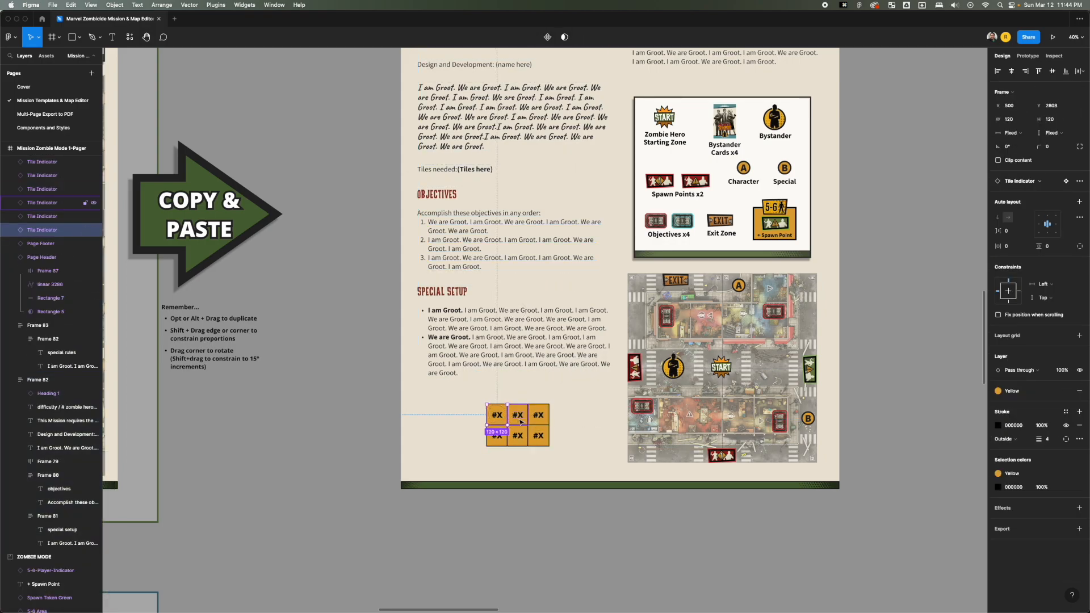
pyautogui.keyDown('shift'); pyautogui.click(520, 422); pyautogui.keyUp('shift')
pyautogui.keyDown('shift'); pyautogui.click(539, 422); pyautogui.keyUp('shift')
pyautogui.keyDown('shift'); pyautogui.click(496, 436); pyautogui.keyUp('shift')
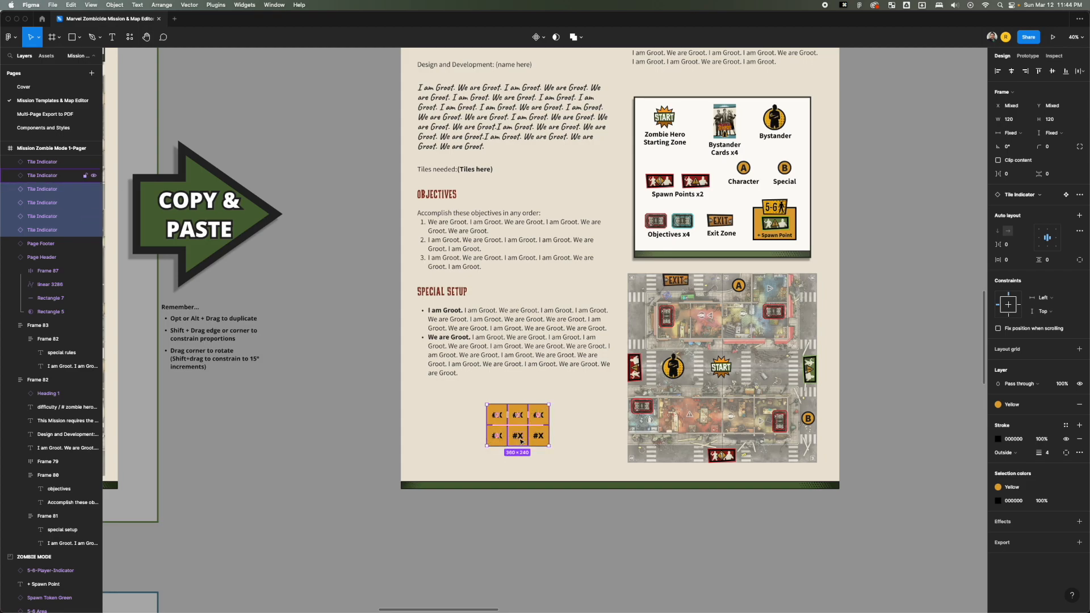
pyautogui.keyDown('shift'); pyautogui.click(517, 436); pyautogui.keyUp('shift')
pyautogui.keyDown('shift'); pyautogui.click(536, 432); pyautogui.keyUp('shift')
pyautogui.moveTo(534, 424); pyautogui.dragTo(522, 421)
pyautogui.click(578, 413)
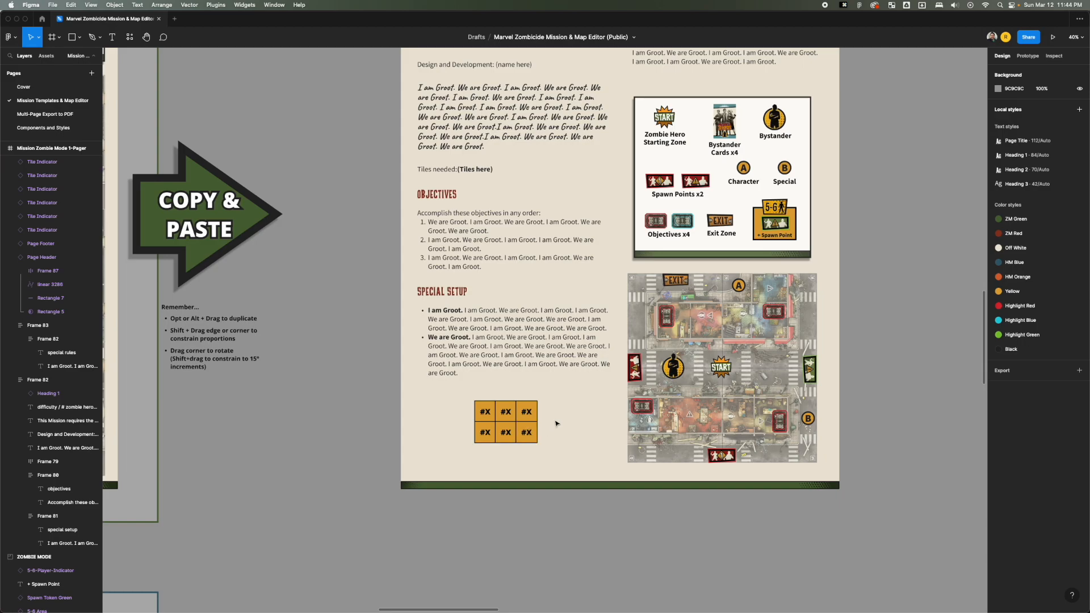
# Try scaling the six tile indicators down together to 65 × 65 each, and undo the resize.
pyautogui.scroll(5, 497, 423)
pyautogui.scroll(-4, 495, 426)
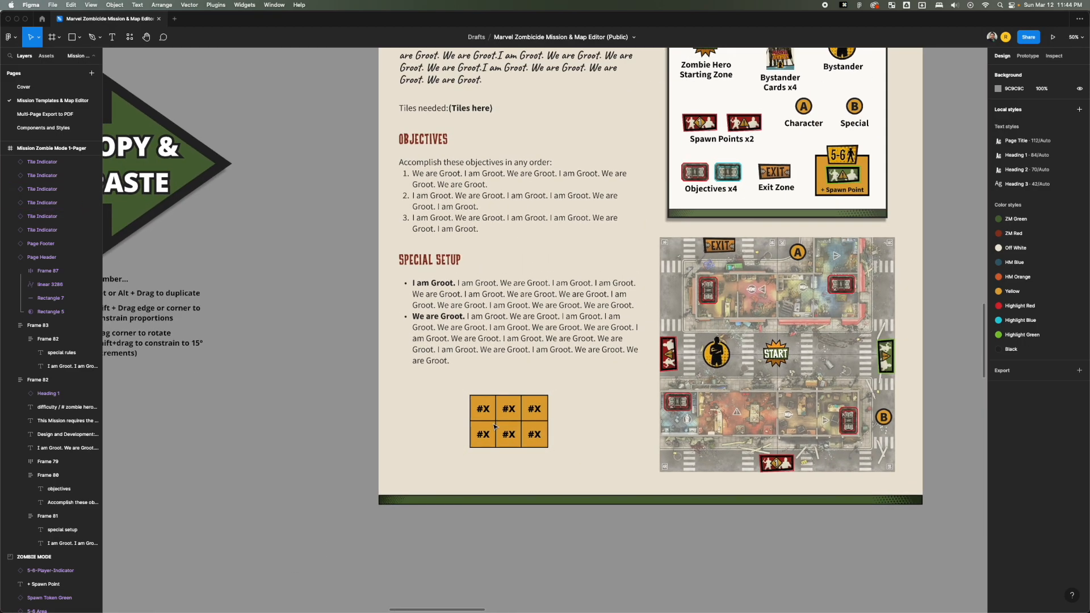
pyautogui.moveTo(495, 426); pyautogui.dragTo(668, 415)
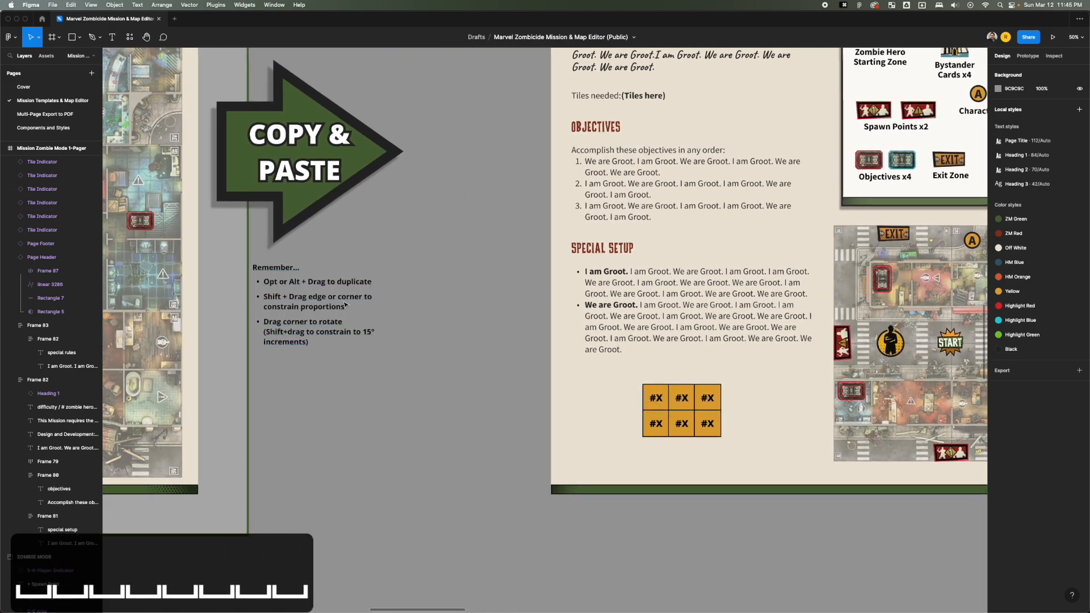
pyautogui.scroll(2, 345, 305)
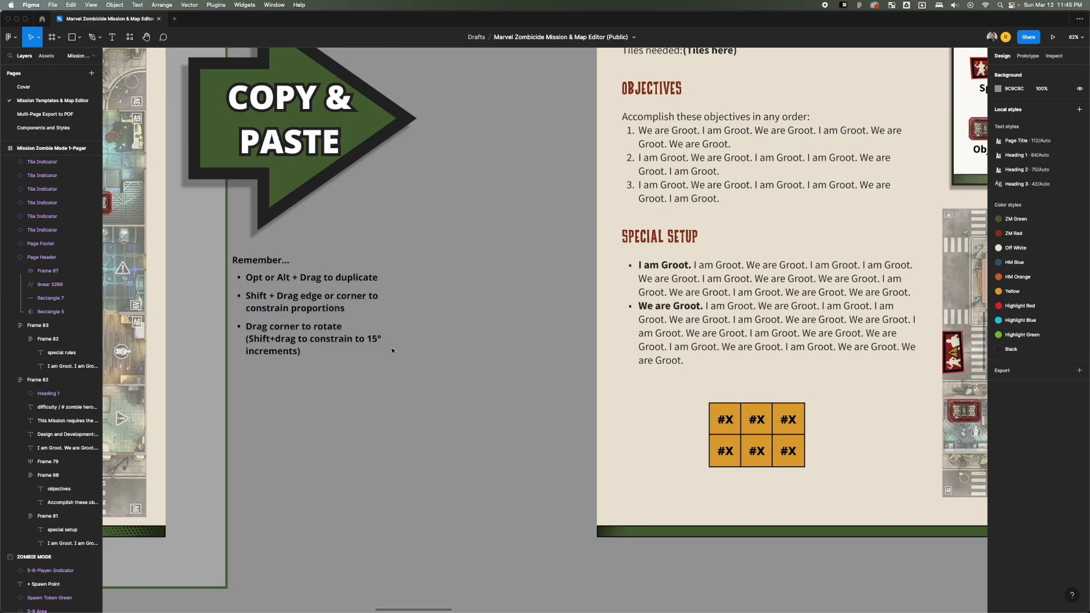
pyautogui.moveTo(684, 398); pyautogui.dragTo(766, 445)
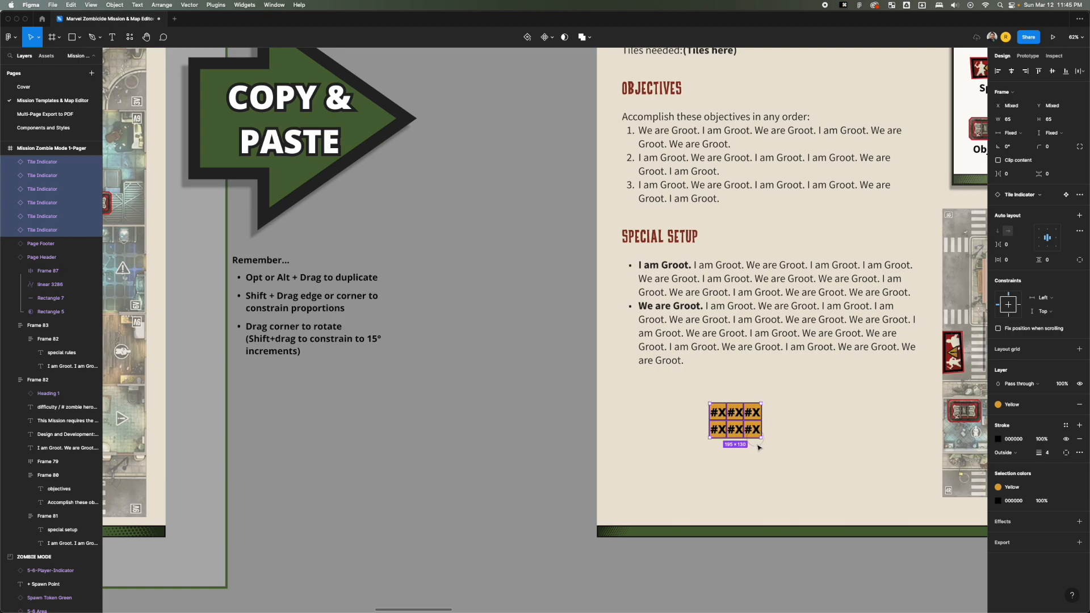
pyautogui.press('super+z')
pyautogui.click(825, 436)
# Try to rotate the whole map together with its tokens, and undo the rotation.
pyautogui.moveTo(608, 438); pyautogui.dragTo(430, 423)
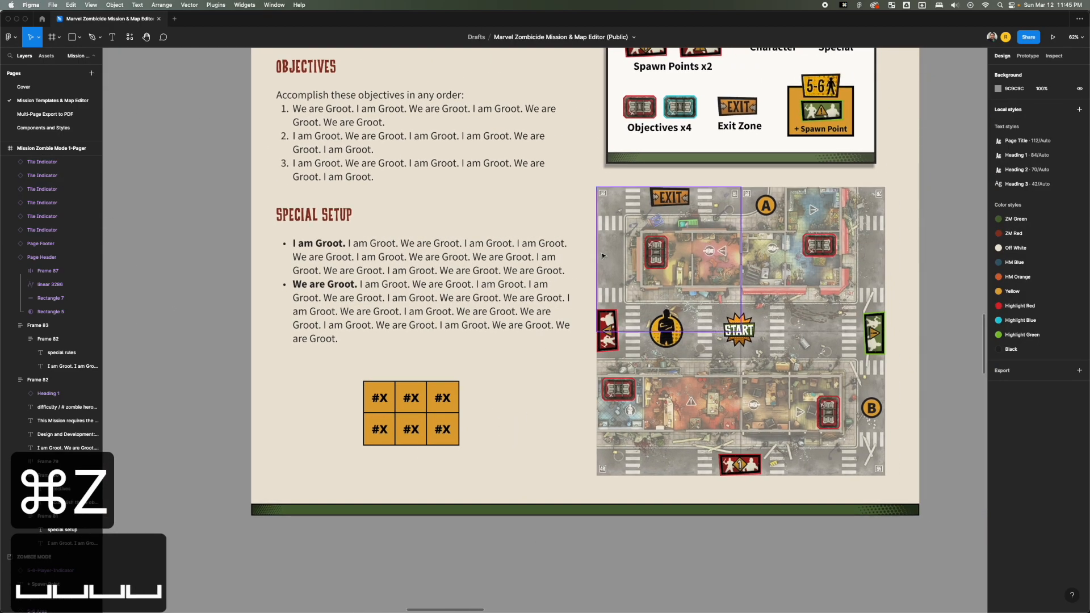
pyautogui.click(601, 253)
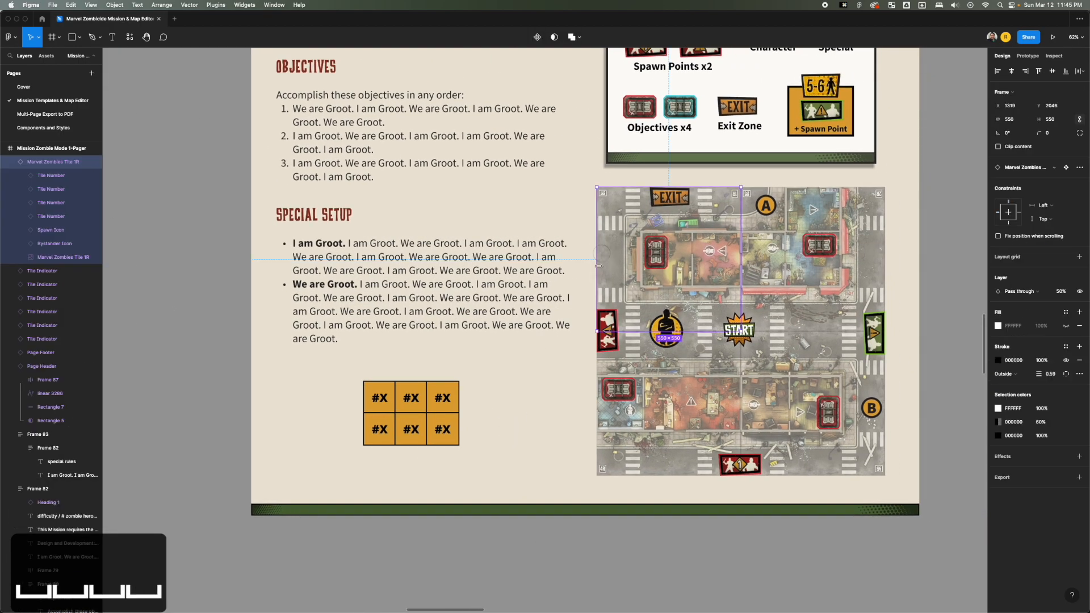
pyautogui.scroll(1, 592, 233)
pyautogui.scroll(-5, 593, 234)
pyautogui.click(587, 219)
pyautogui.moveTo(584, 208); pyautogui.dragTo(768, 373)
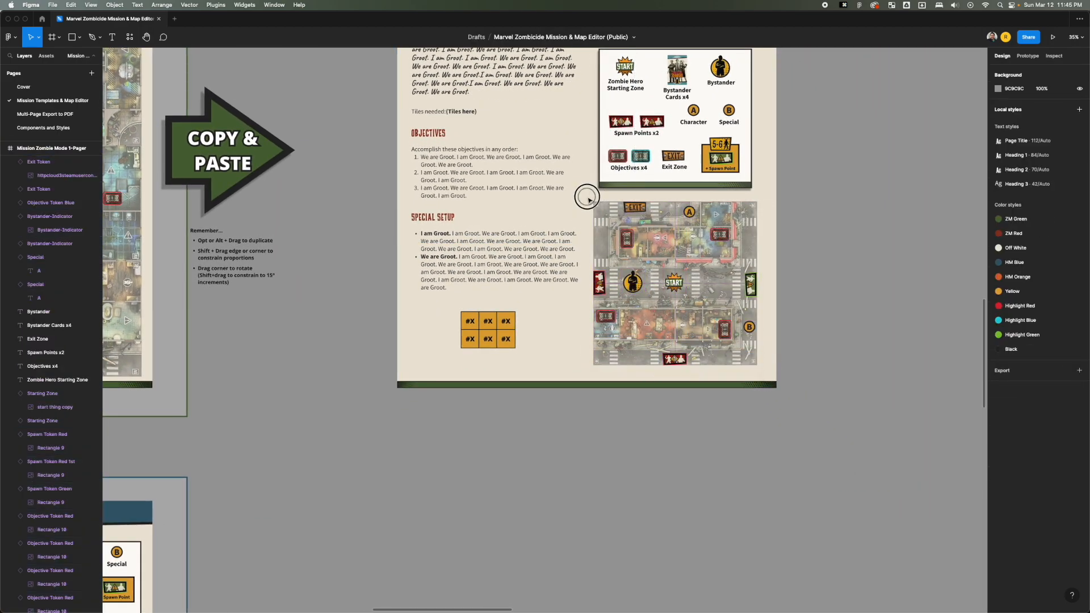
pyautogui.moveTo(595, 200); pyautogui.dragTo(626, 236)
pyautogui.press('super+z')
pyautogui.press('super+z')
pyautogui.press('super+z')
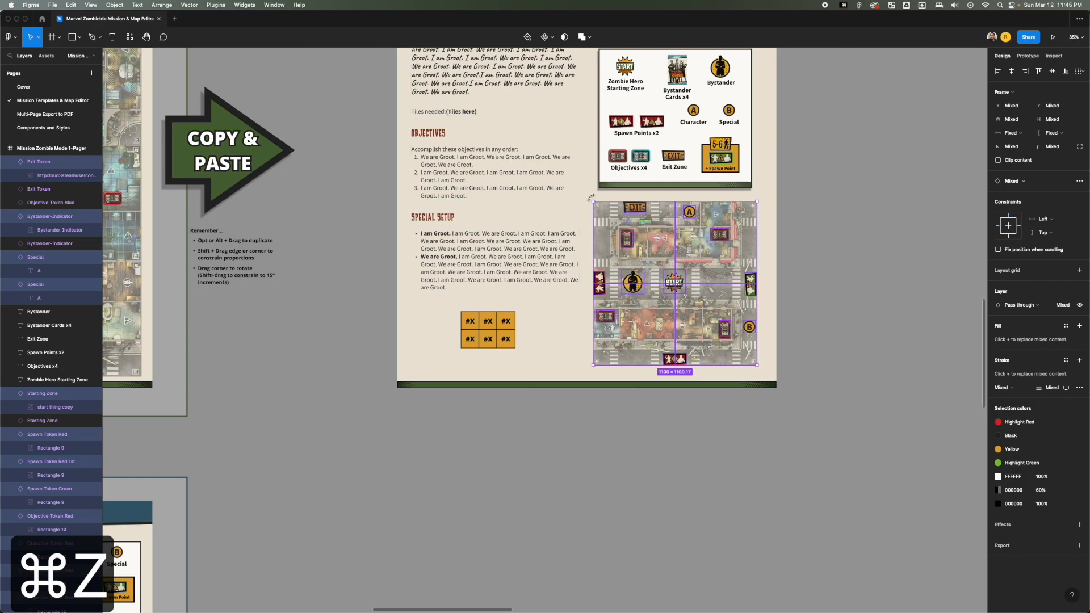
# Rotate the map's upper-right tile, Marvel Zombies Tile 2R, to -90°.
pyautogui.keyDown('super'); pyautogui.click(602, 223); pyautogui.keyUp('super')
pyautogui.scroll(5, 602, 224)
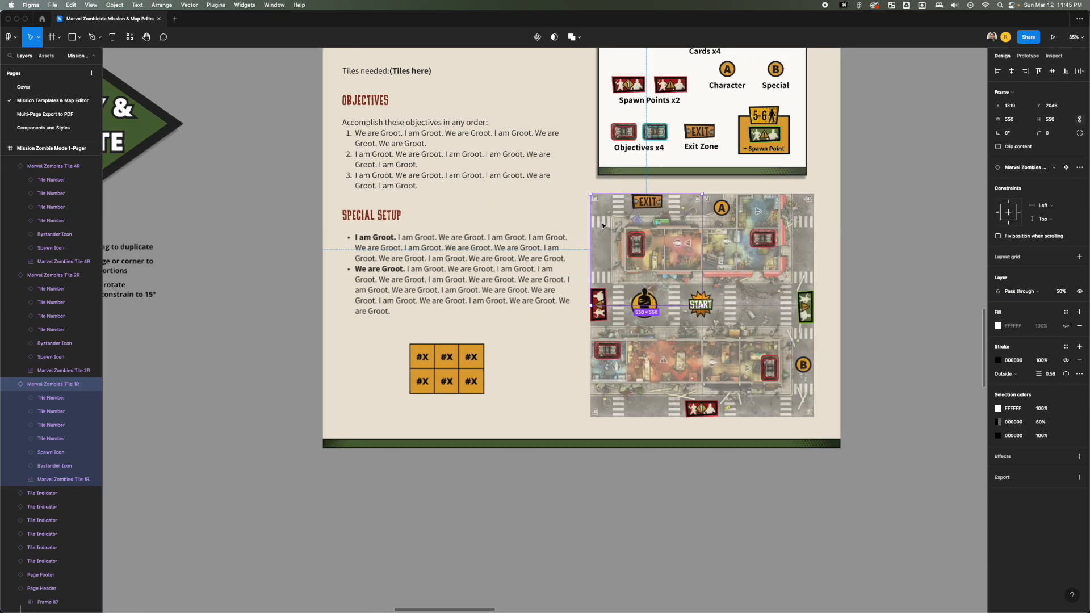
pyautogui.click(782, 235)
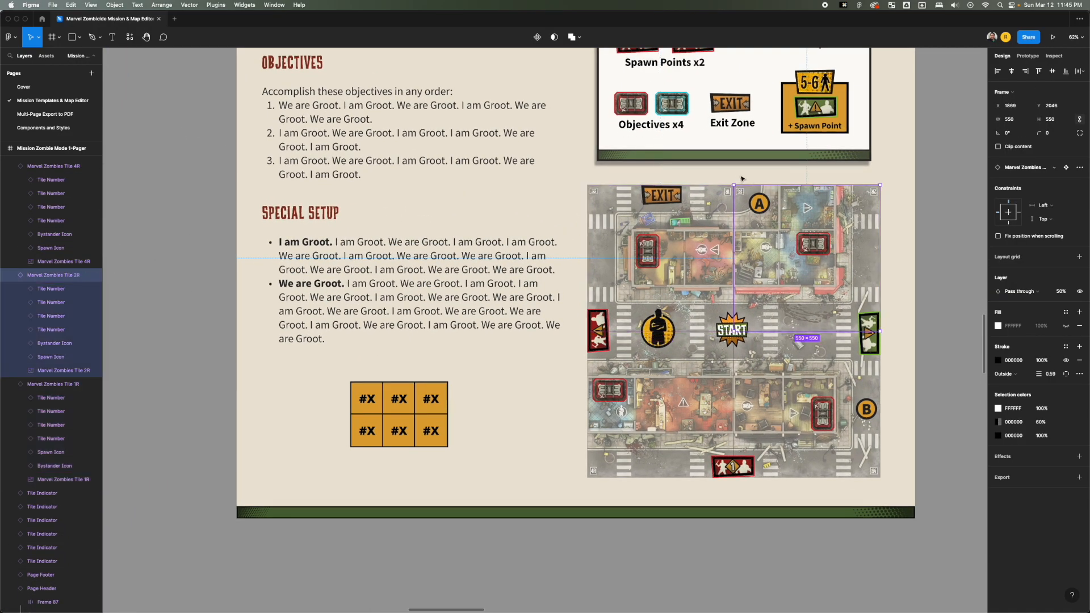
pyautogui.moveTo(731, 180); pyautogui.dragTo(877, 188)
pyautogui.press('super+z')
pyautogui.moveTo(883, 181); pyautogui.dragTo(884, 329)
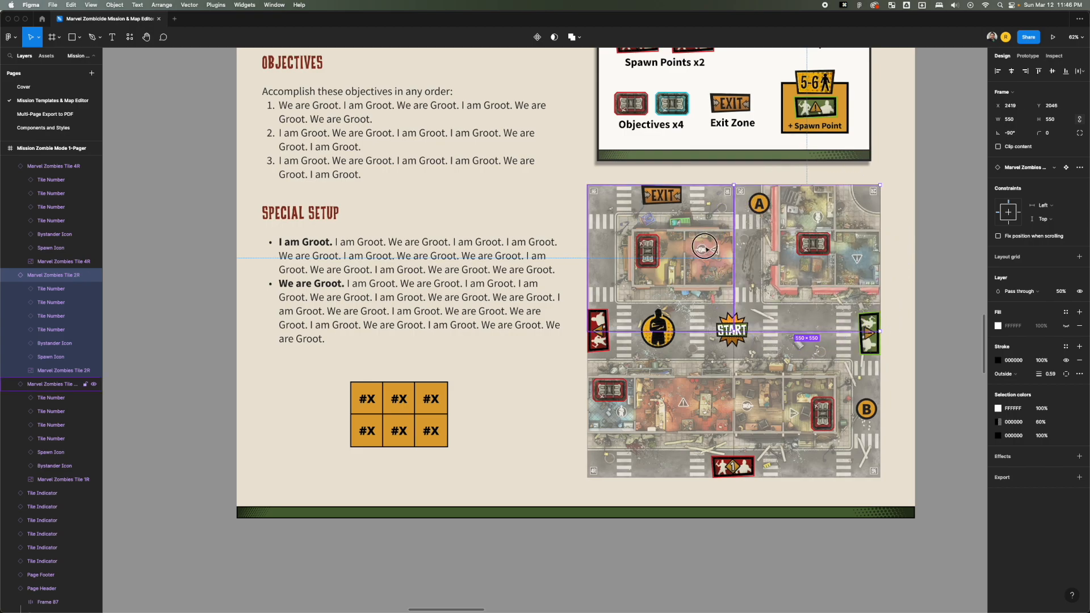
# Rotate the map's upper-left tile to 180° and relocate its red objective token, turned to 180°, into the upper-right tile's lower room.
pyautogui.click(731, 188)
pyautogui.moveTo(735, 180); pyautogui.dragTo(596, 300)
pyautogui.press('Escape')
pyautogui.click(647, 250)
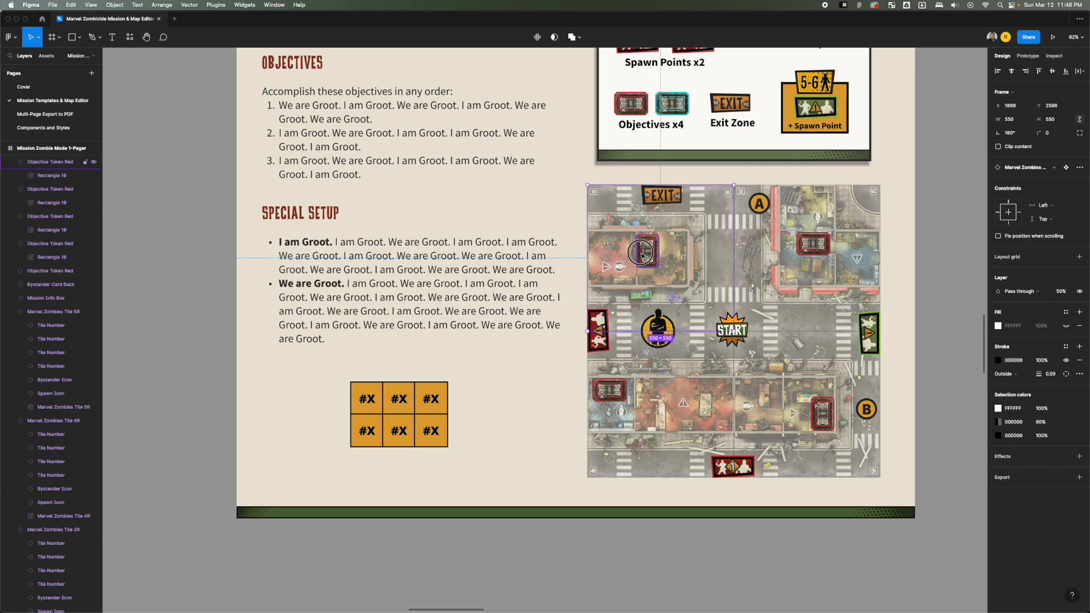
pyautogui.moveTo(671, 242); pyautogui.dragTo(850, 275)
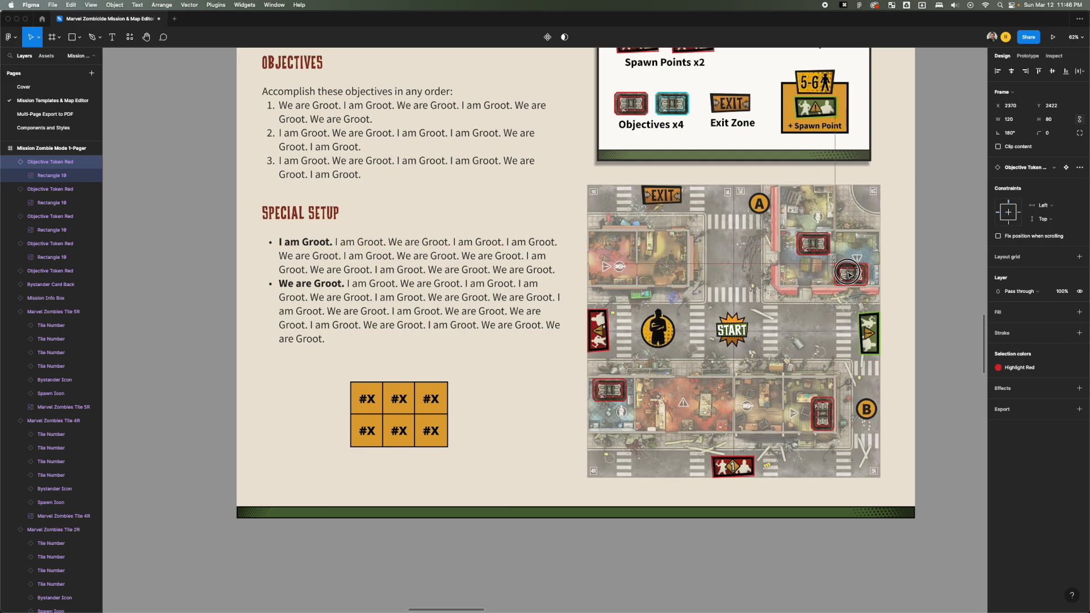
# Change the Bystander Cards label in the mission info box to read x3.
pyautogui.scroll(-5, 804, 271)
pyautogui.press('space')
pyautogui.moveTo(726, 87); pyautogui.dragTo(726, 172)
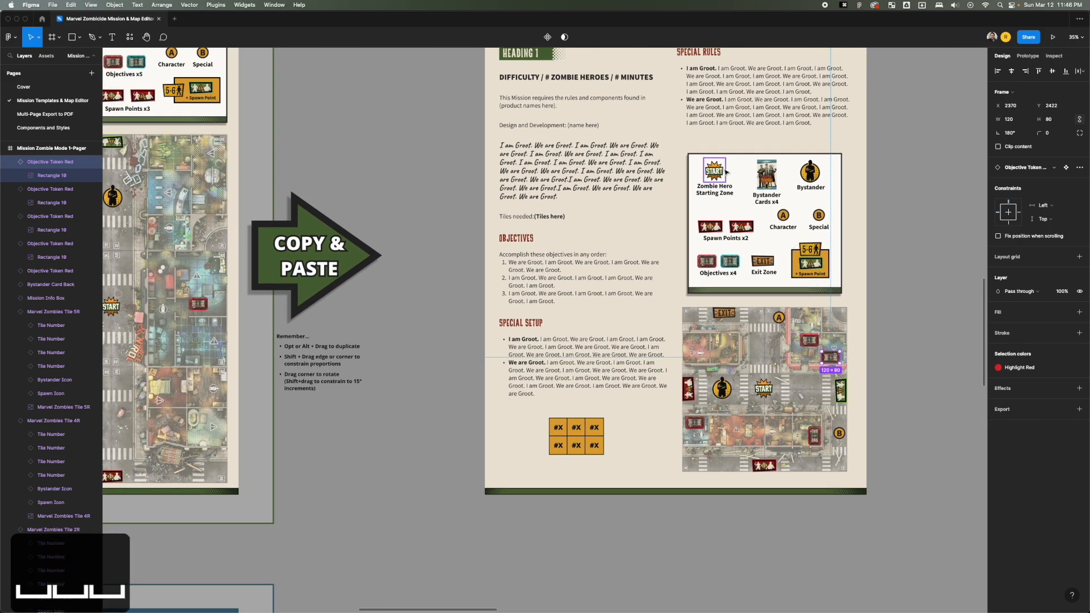
pyautogui.click(721, 172)
pyautogui.click(722, 192)
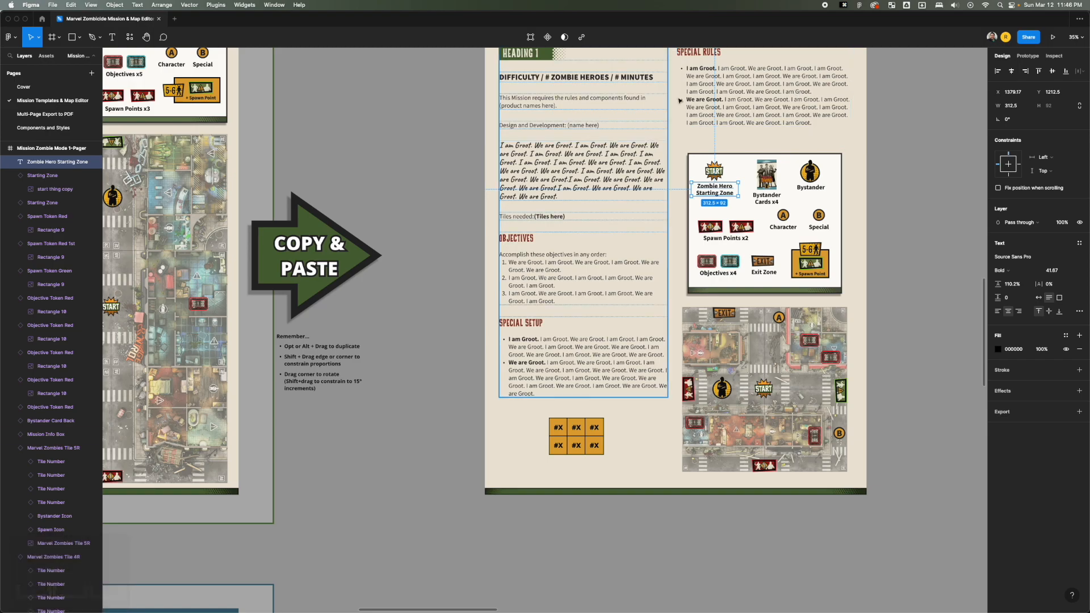
pyautogui.scroll(3, 721, 204)
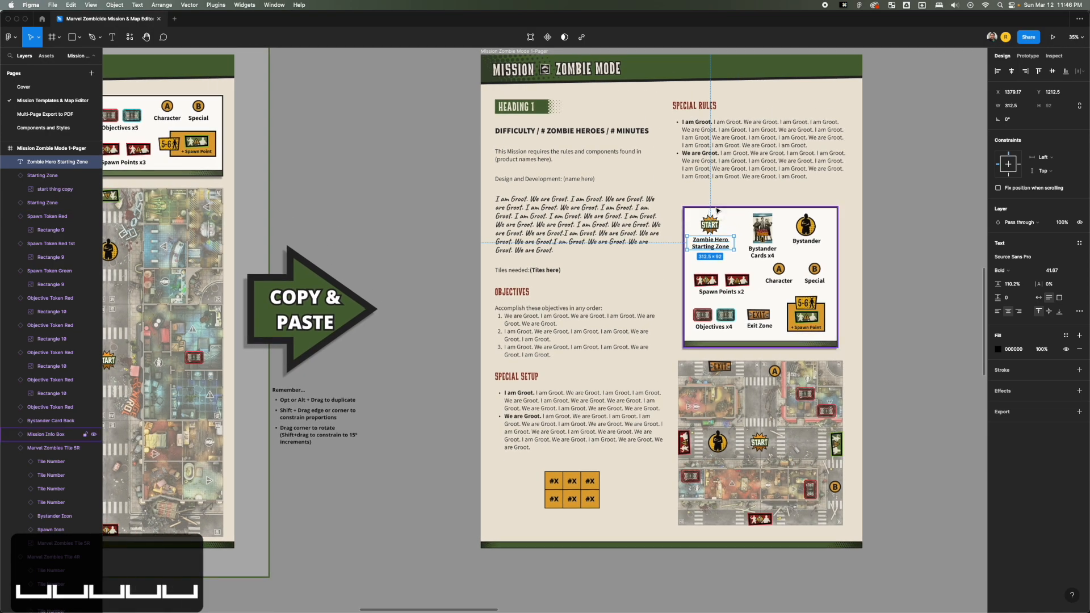
pyautogui.click(762, 230)
pyautogui.scroll(5, 764, 243)
pyautogui.click(783, 279)
pyautogui.press('t')
pyautogui.moveTo(781, 272); pyautogui.dragTo(794, 273)
pyautogui.write('3')
pyautogui.press('Escape')
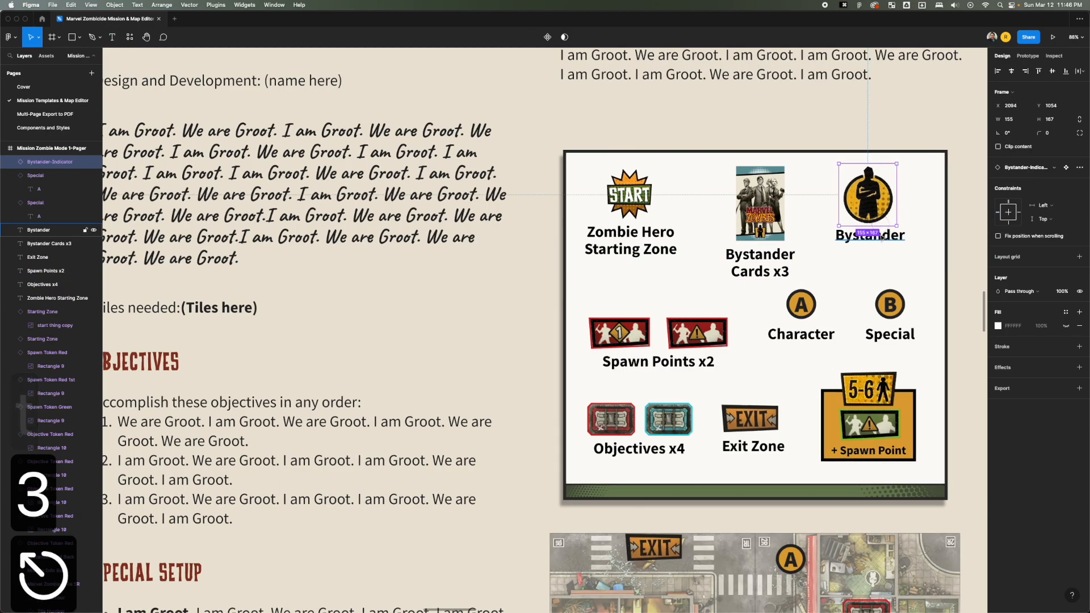
# Replace the Character label under the A token in the info box with "Magneto".
pyautogui.doubleClick(803, 334)
pyautogui.press('Escape')
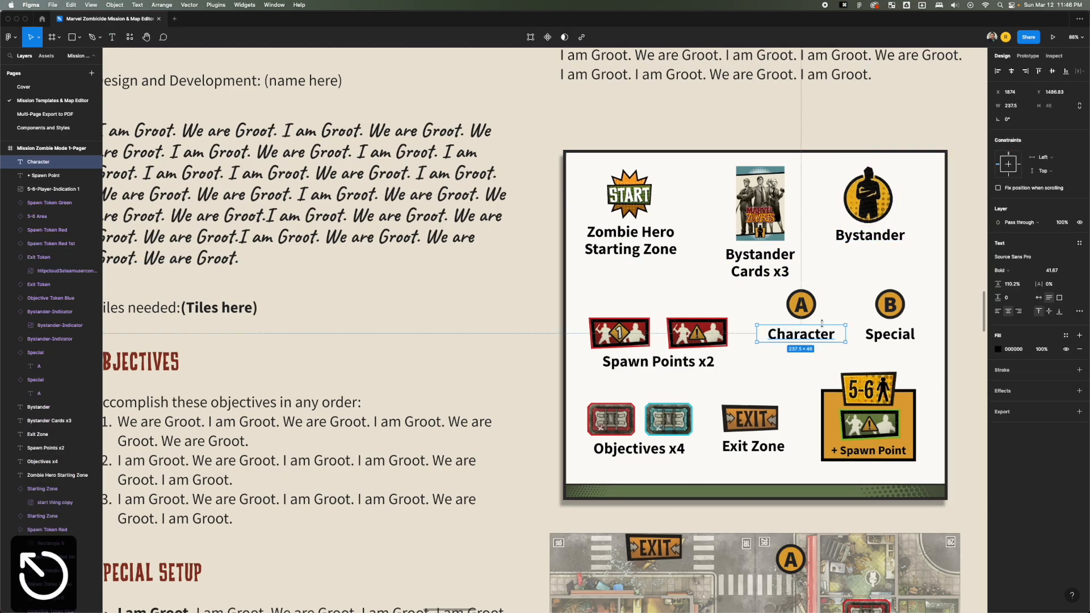
pyautogui.scroll(-5, 818, 334)
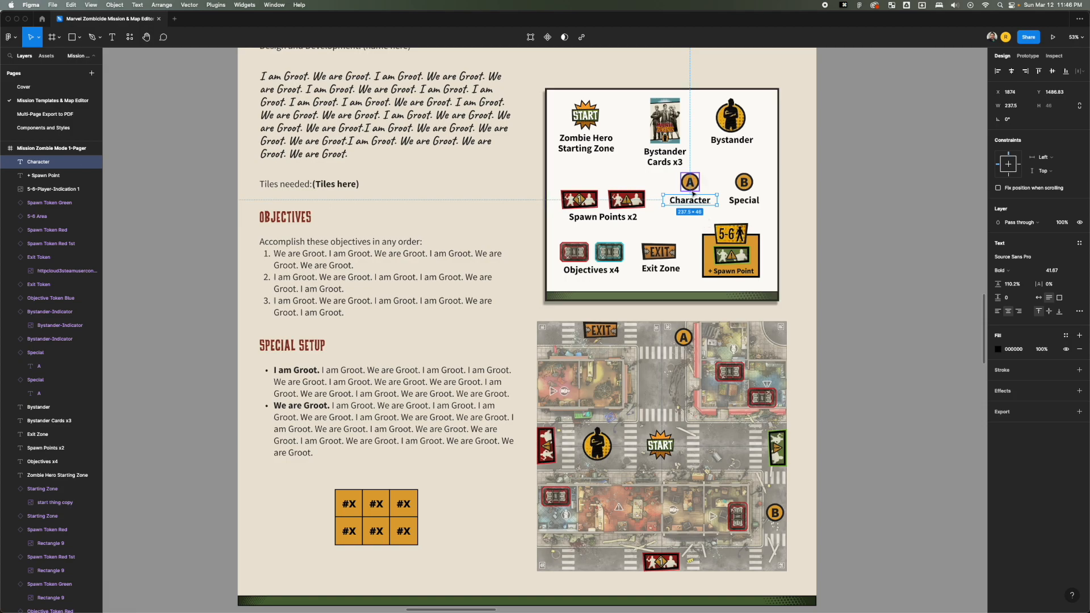
pyautogui.doubleClick(691, 201)
pyautogui.write('Magneto')
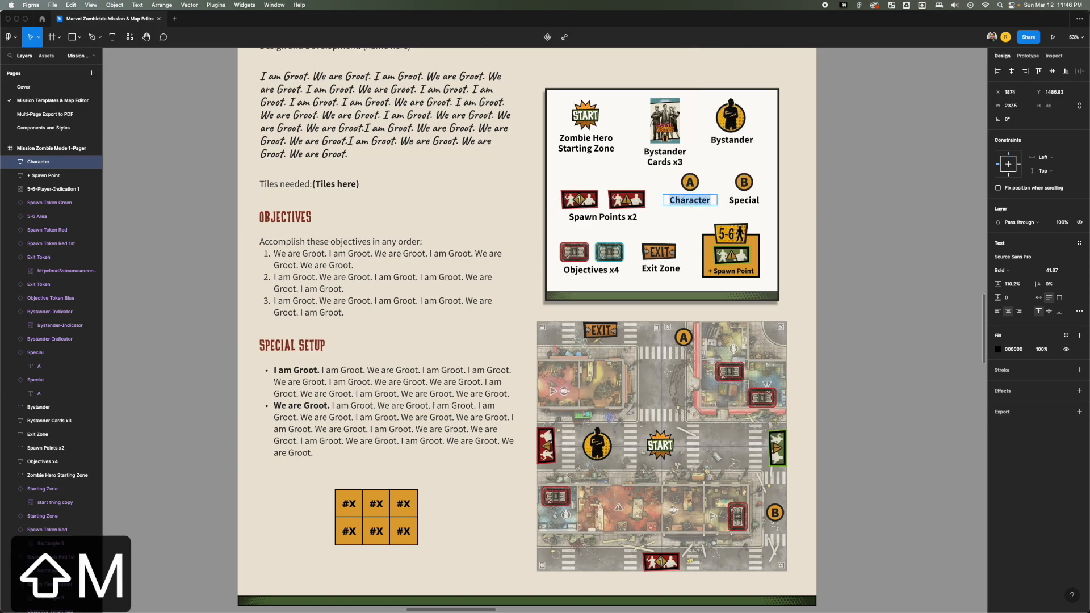
pyautogui.press('Escape')
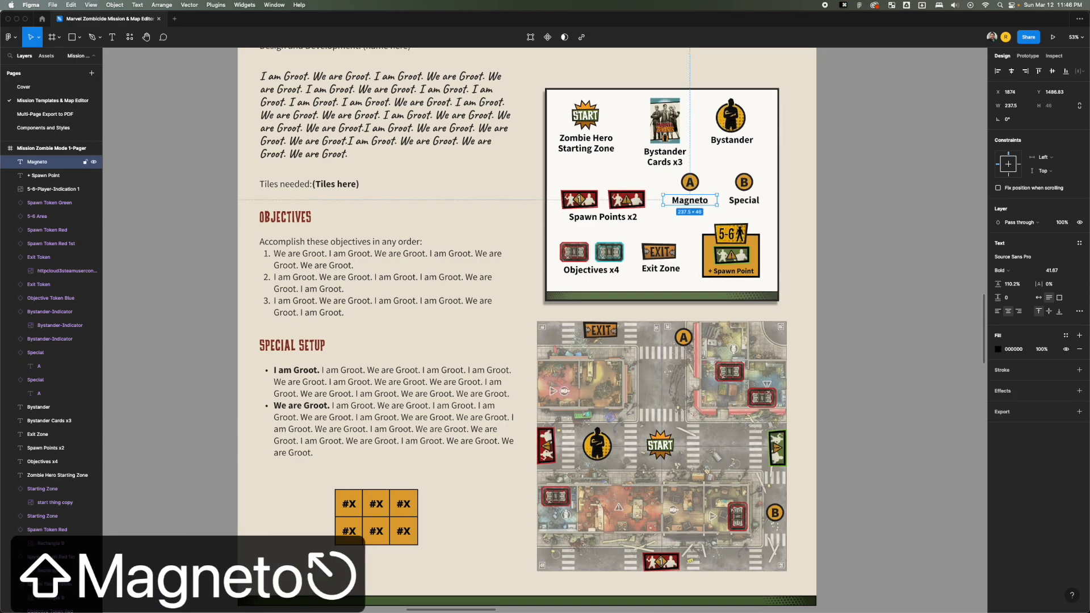
# Move the map's A token left onto the street between the two upper tiles, to X 1816, Y 2083.
pyautogui.click(700, 190)
pyautogui.moveTo(684, 337); pyautogui.dragTo(659, 339)
pyautogui.press('space')
pyautogui.moveTo(482, 213); pyautogui.dragTo(449, 315)
pyautogui.scroll(-5, 528, 306)
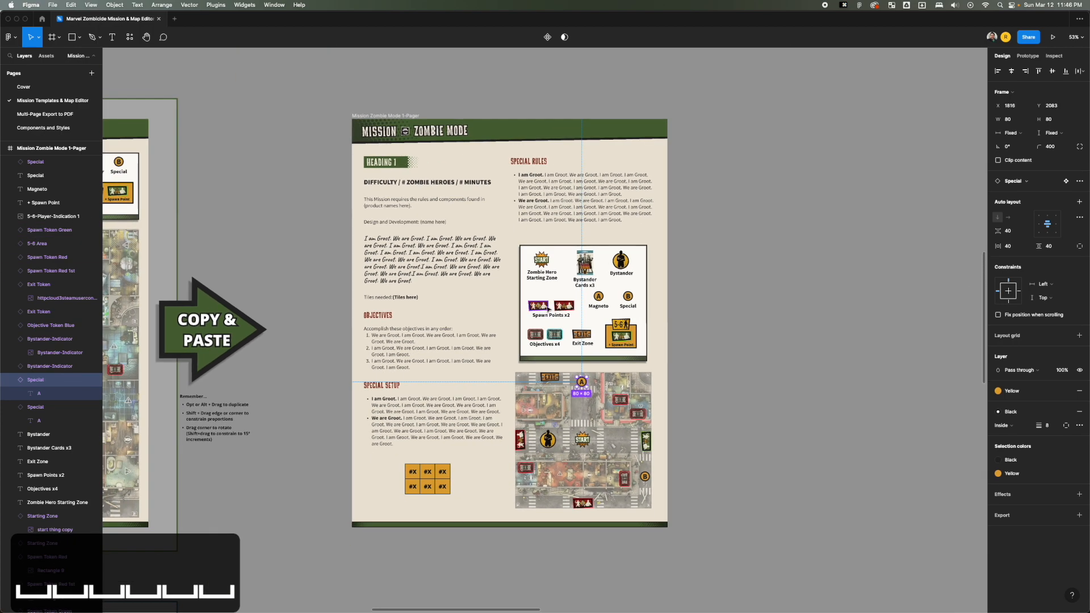
pyautogui.press('Escape')
pyautogui.scroll(5, 628, 306)
pyautogui.click(627, 291)
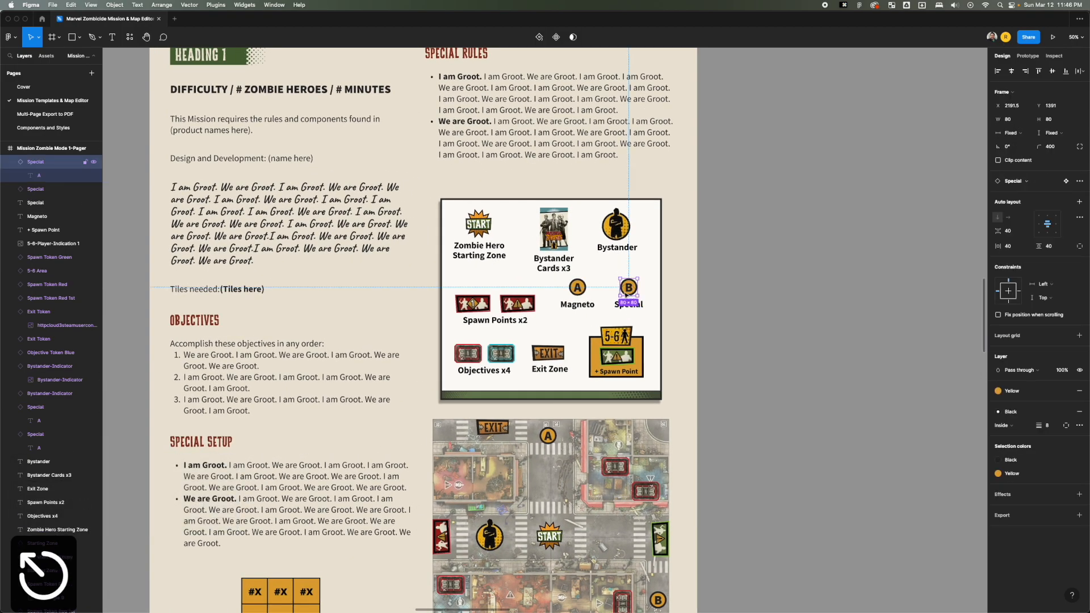
pyautogui.press('t')
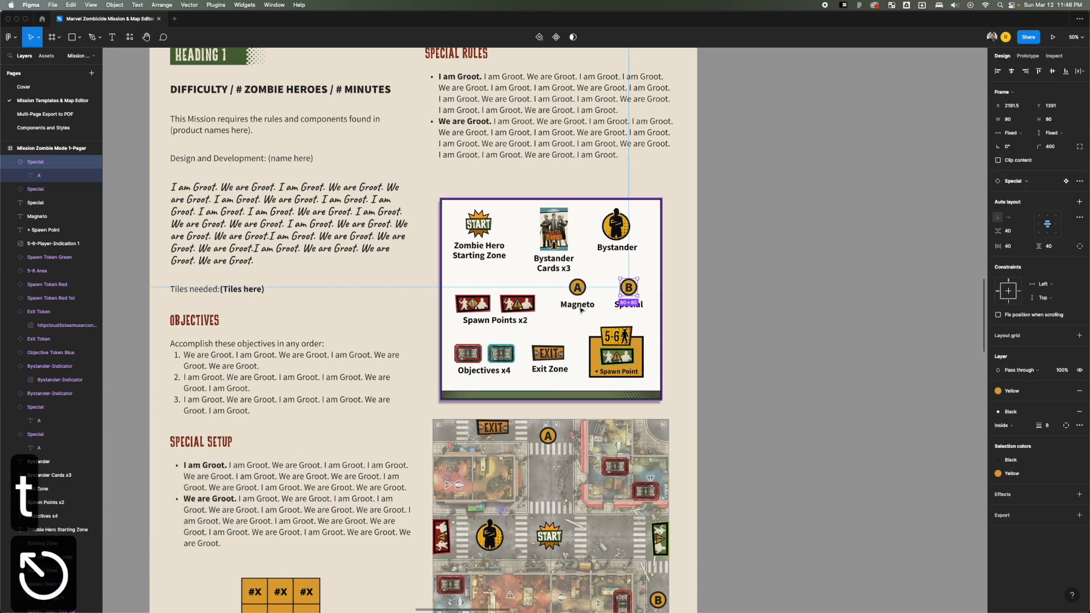
pyautogui.press('v')
pyautogui.press('t')
pyautogui.click(548, 436)
pyautogui.press('Escape')
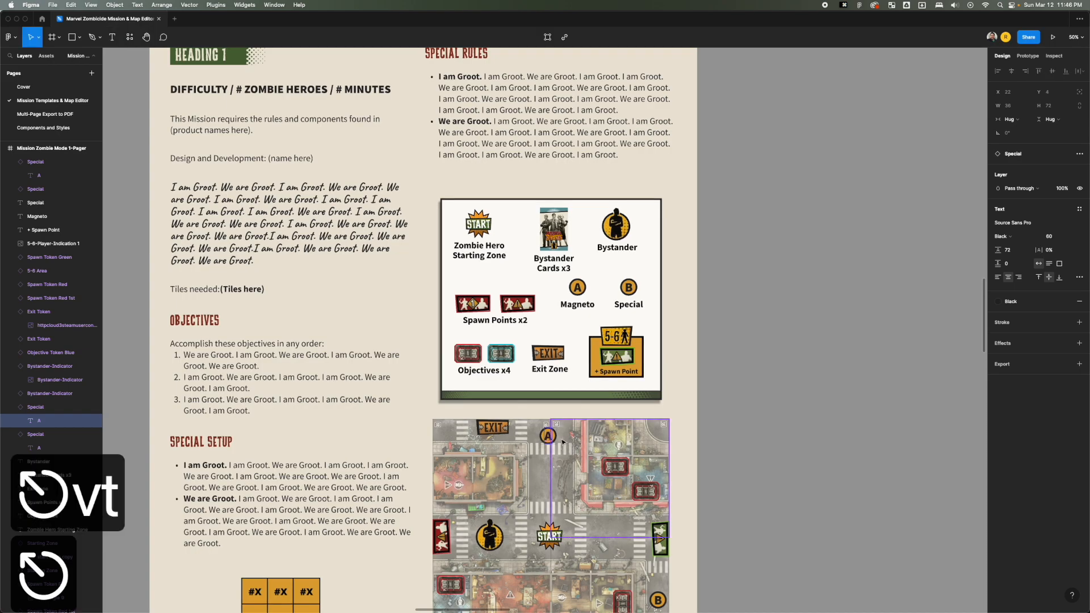
pyautogui.press('v')
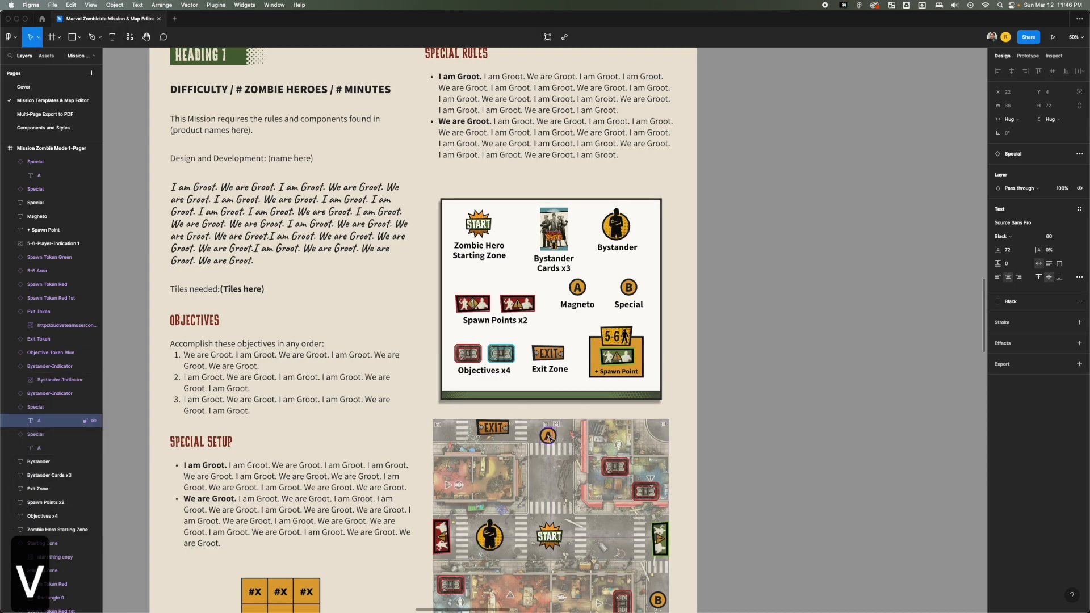
pyautogui.press('t')
pyautogui.press('Escape')
pyautogui.press('Escape')
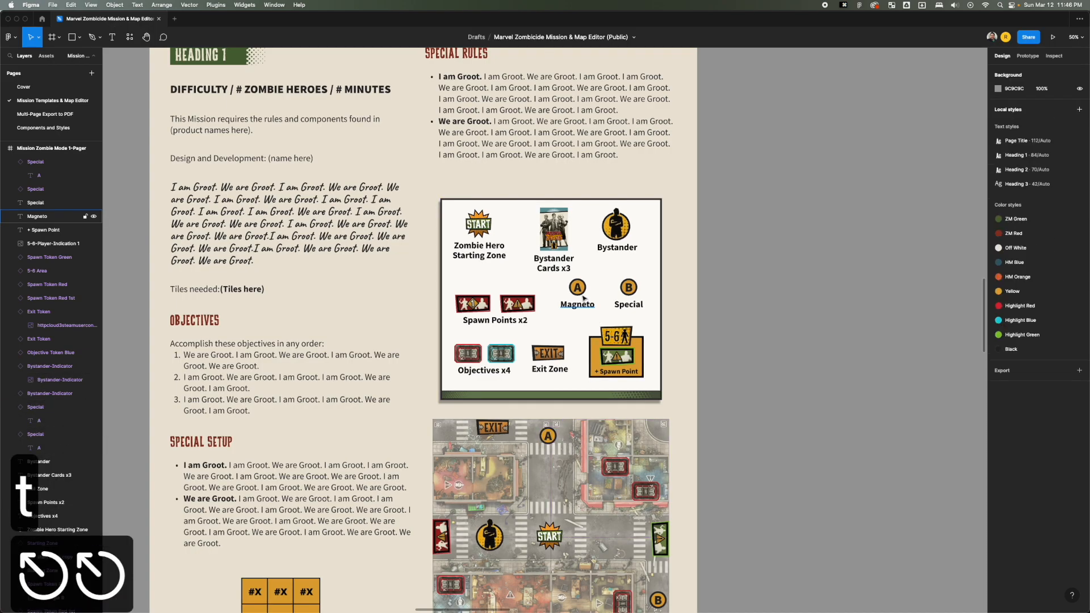
pyautogui.doubleClick(577, 291)
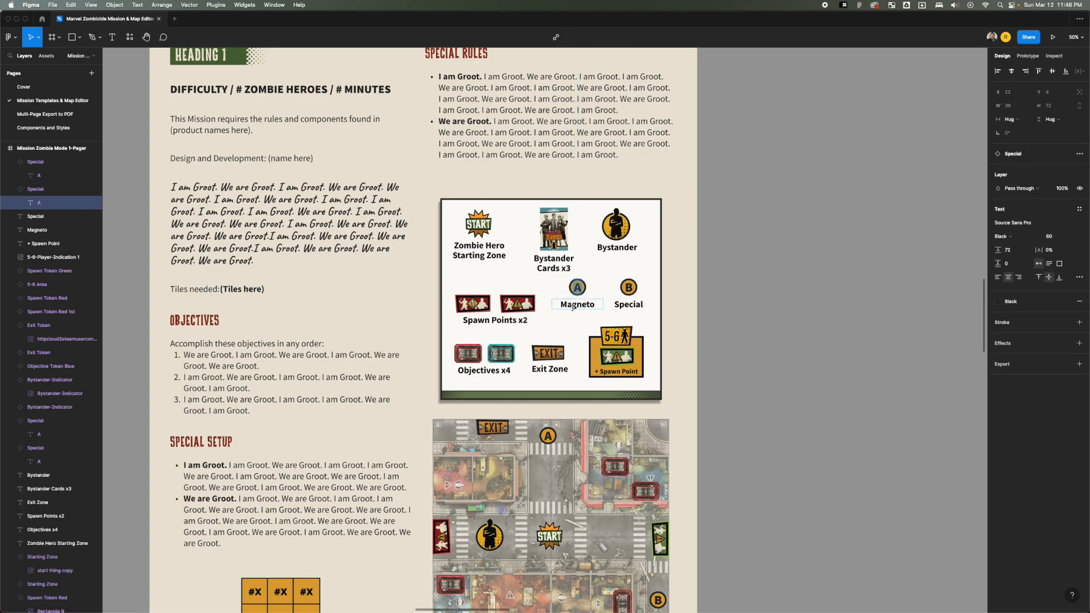
pyautogui.press('Escape')
pyautogui.press('Escape')
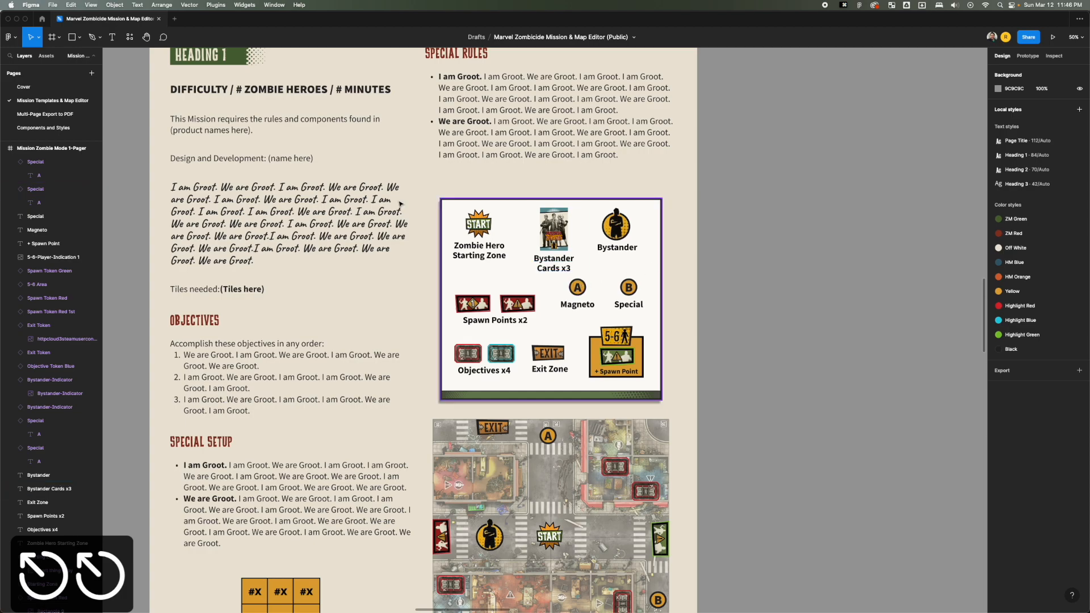
# Try C and X as the letter in the info box's Magneto token, and clear the letter.
pyautogui.click(112, 38)
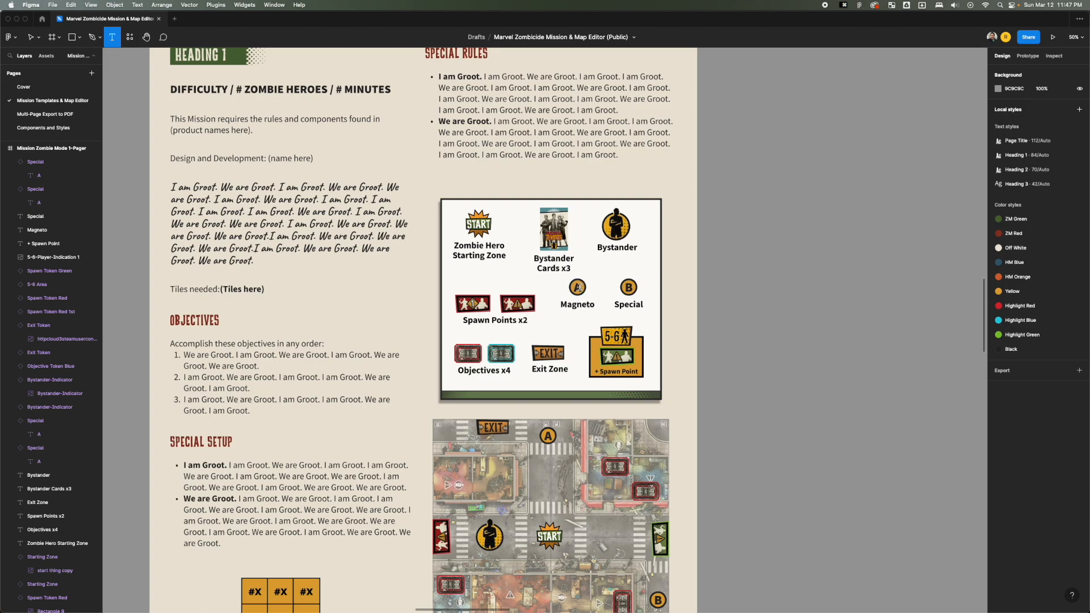
pyautogui.doubleClick(578, 288)
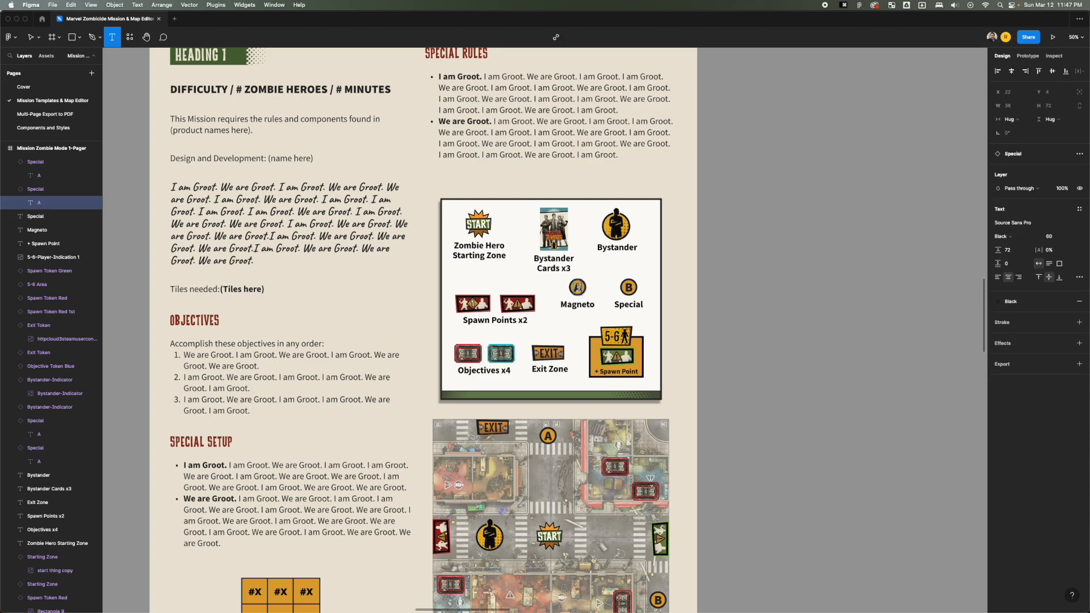
pyautogui.press('BackSpace')
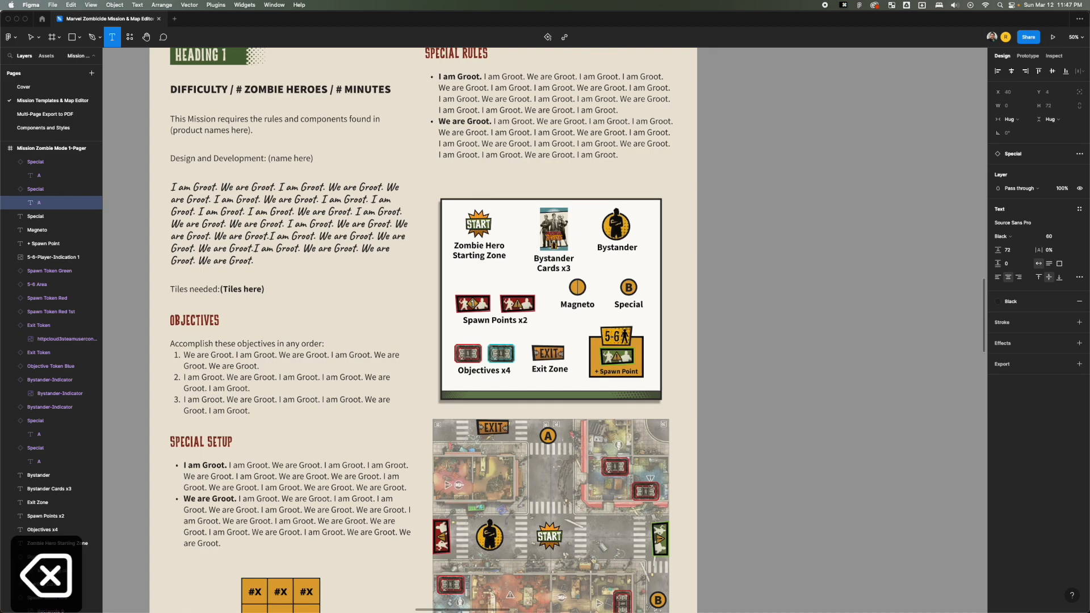
pyautogui.write('C')
pyautogui.press('BackSpace')
pyautogui.write('X')
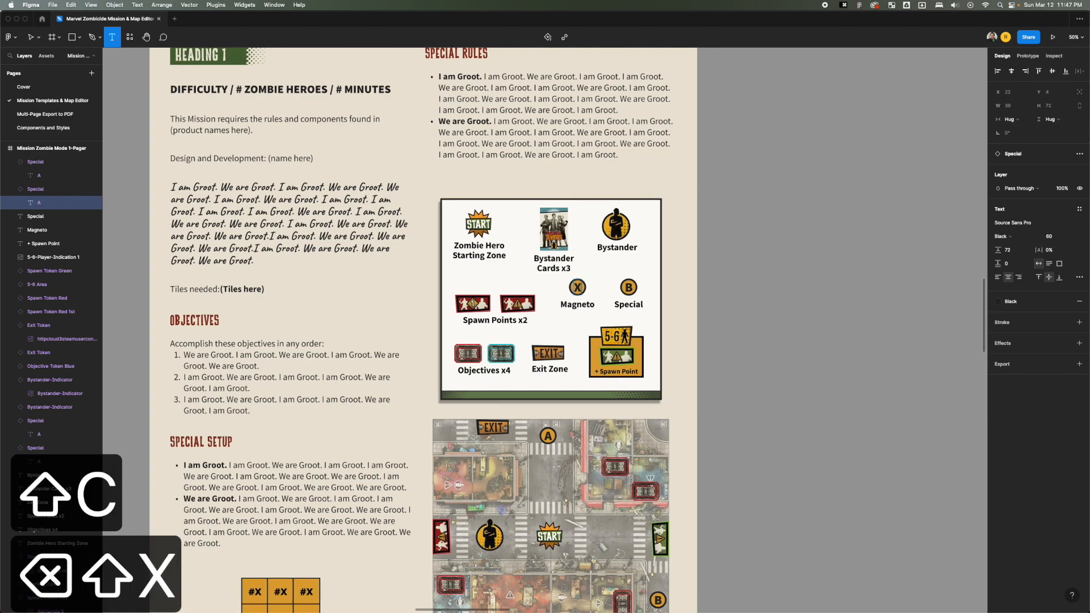
pyautogui.press('BackSpace')
pyautogui.press('Escape')
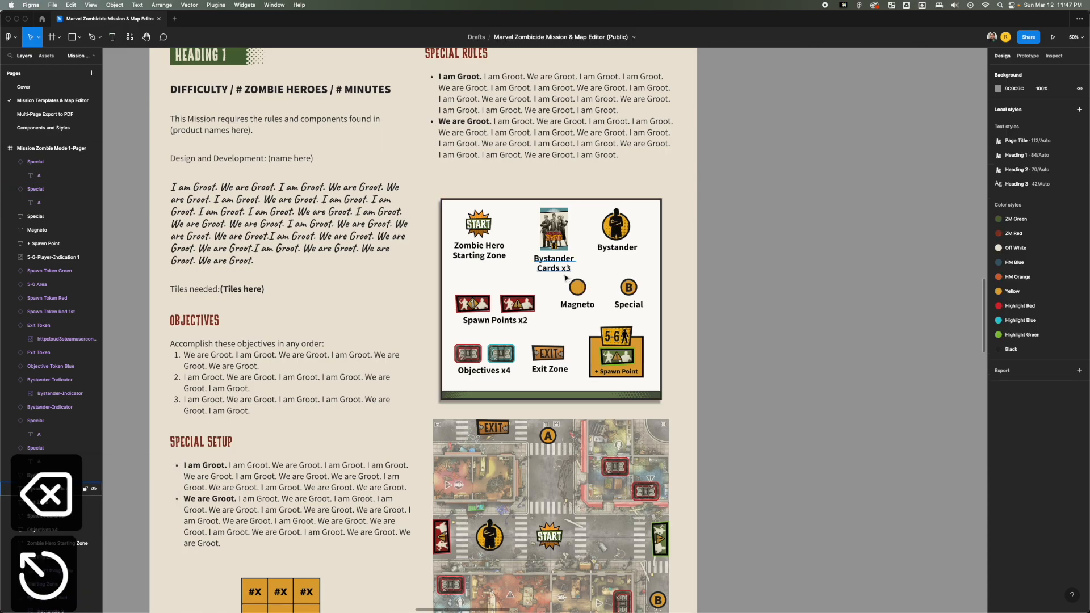
# Add the text "a" on the empty Magneto token in the info box.
pyautogui.press('t')
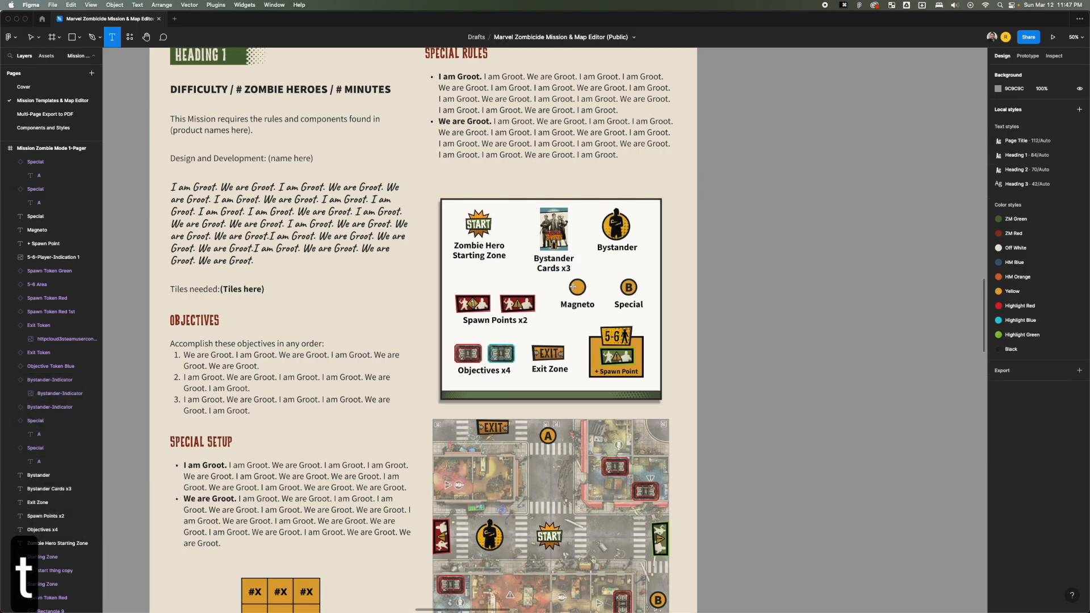
pyautogui.click(577, 288)
pyautogui.write('a')
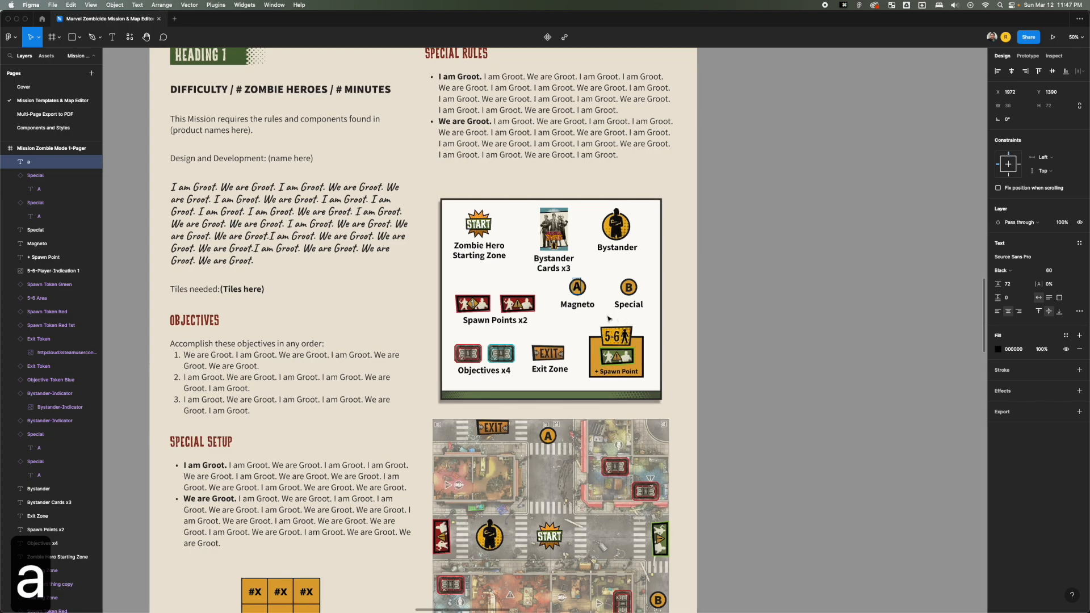
pyautogui.press('Escape')
pyautogui.press('t')
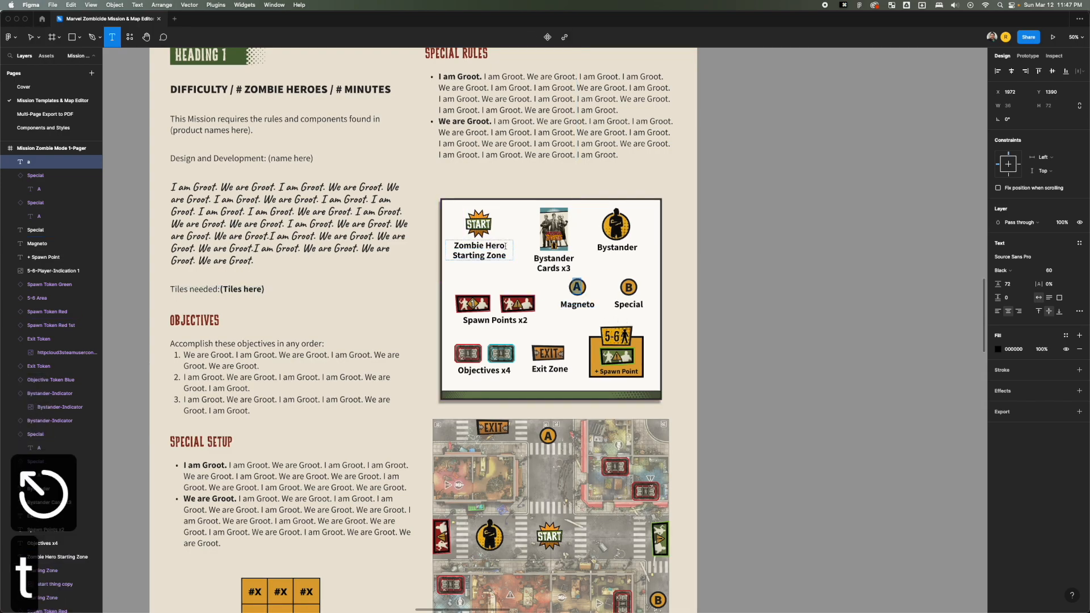
pyautogui.moveTo(504, 246); pyautogui.dragTo(447, 246)
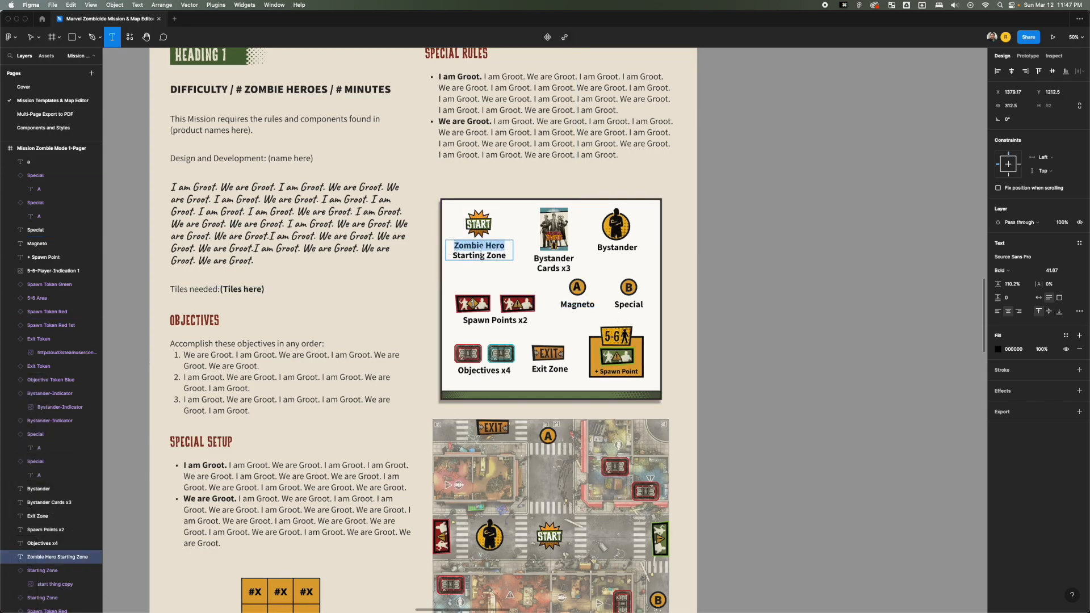
pyautogui.press('Escape')
pyautogui.scroll(-3, 570, 334)
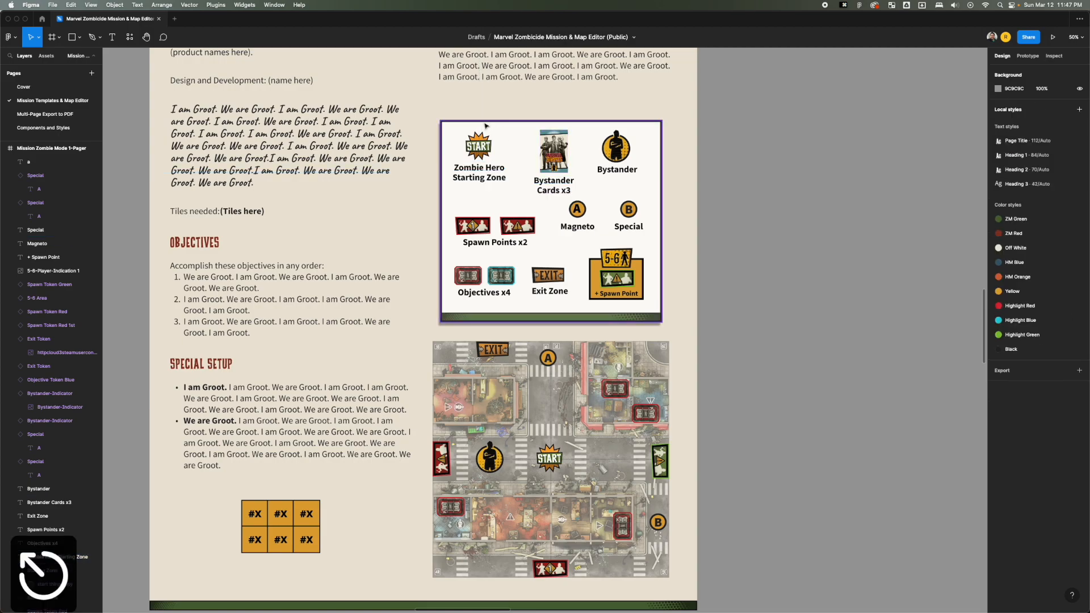
# Try moving the mission info box by its background and undo each move.
pyautogui.click(453, 137)
pyautogui.moveTo(452, 137); pyautogui.dragTo(521, 178)
pyautogui.press('super+z')
pyautogui.moveTo(452, 132)
pyautogui.mouseDown()
pyautogui.moveTo(468, 140)
pyautogui.moveTo(446, 121)
pyautogui.moveTo(457, 141)
pyautogui.mouseUp()
pyautogui.press('super+z')
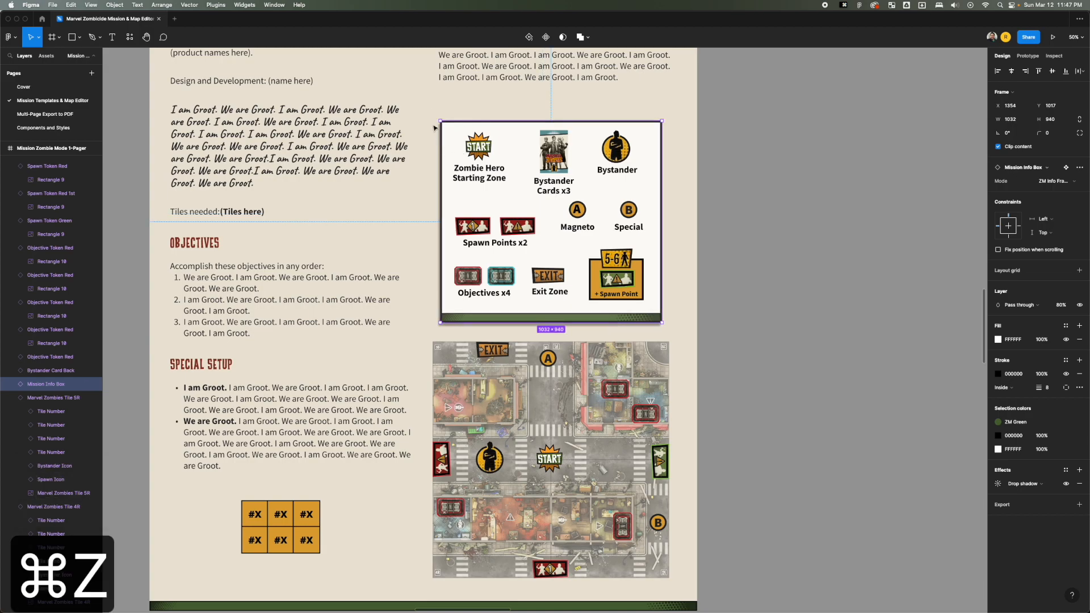
# Select all the icons and labels inside the info box and shift them together slightly left and down, leaving the box in place.
pyautogui.click(491, 149)
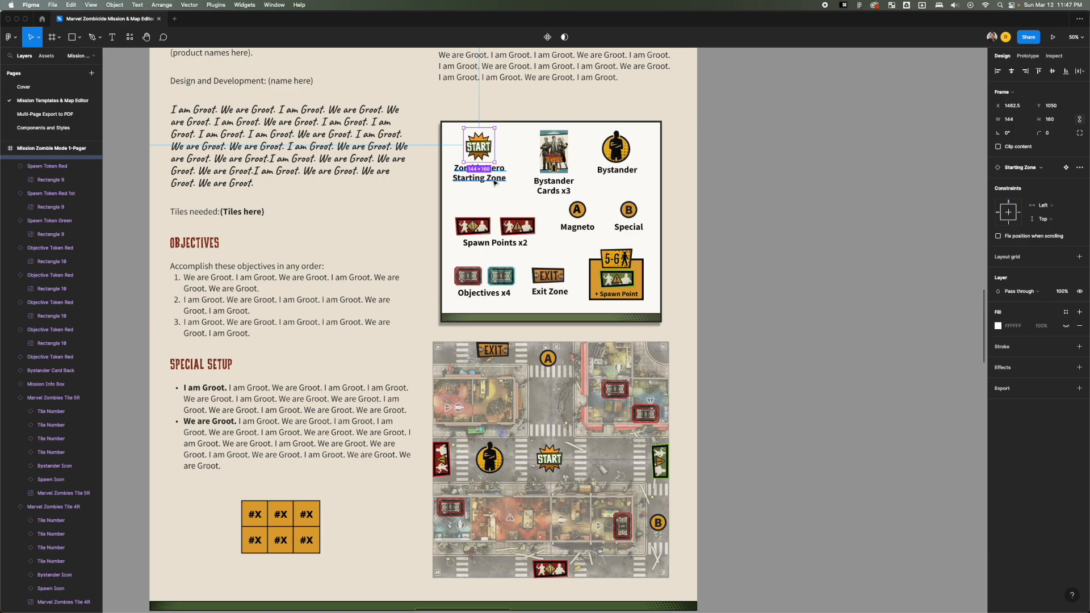
pyautogui.click(485, 109)
pyautogui.moveTo(487, 106); pyautogui.dragTo(506, 163)
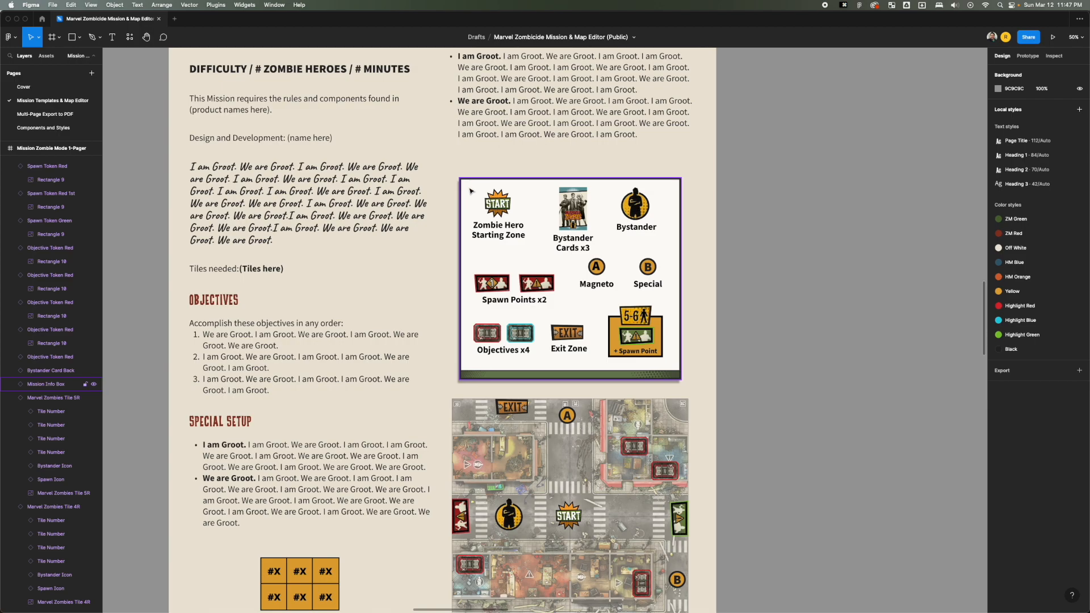
pyautogui.moveTo(469, 185); pyautogui.dragTo(685, 380)
pyautogui.scroll(-1, 685, 379)
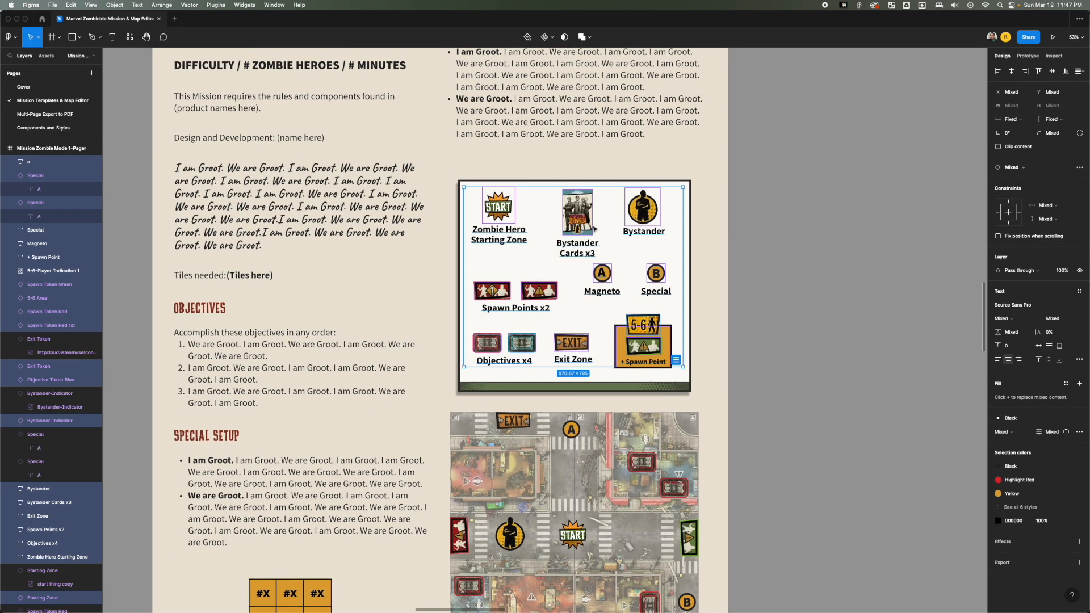
pyautogui.moveTo(579, 225); pyautogui.dragTo(580, 229)
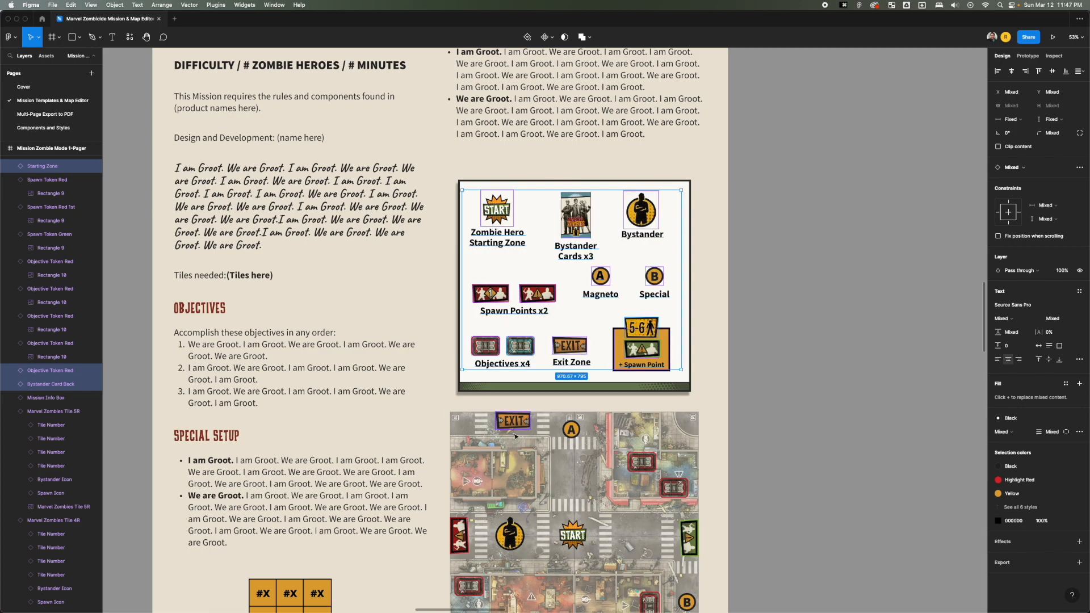
pyautogui.click(704, 309)
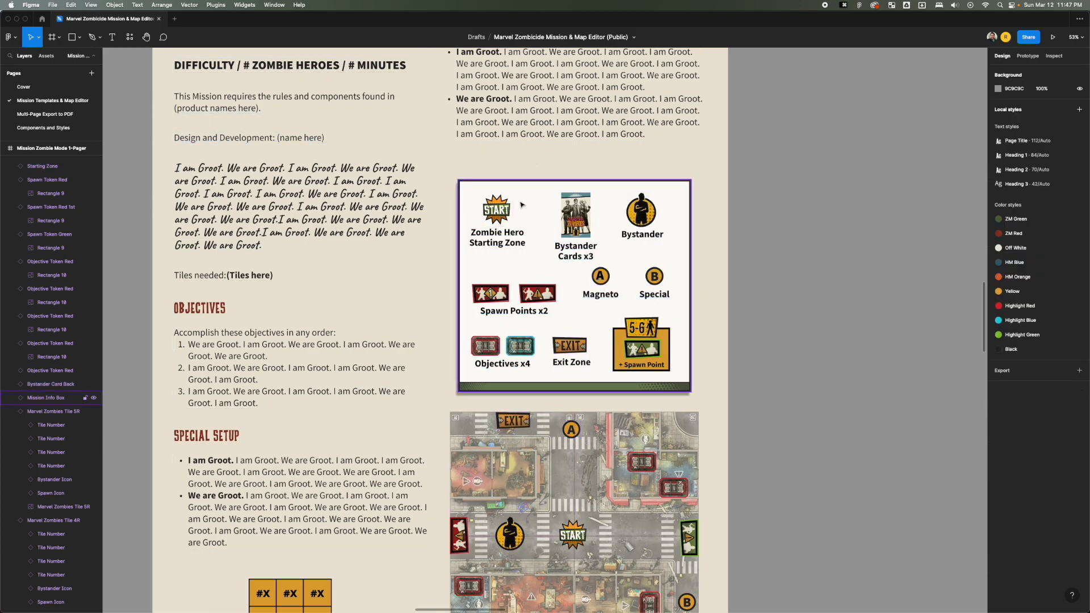
# Try moving the loose "a" text off the info box's Magneto token, undo the moves, and delete that text.
pyautogui.scroll(-3, 568, 227)
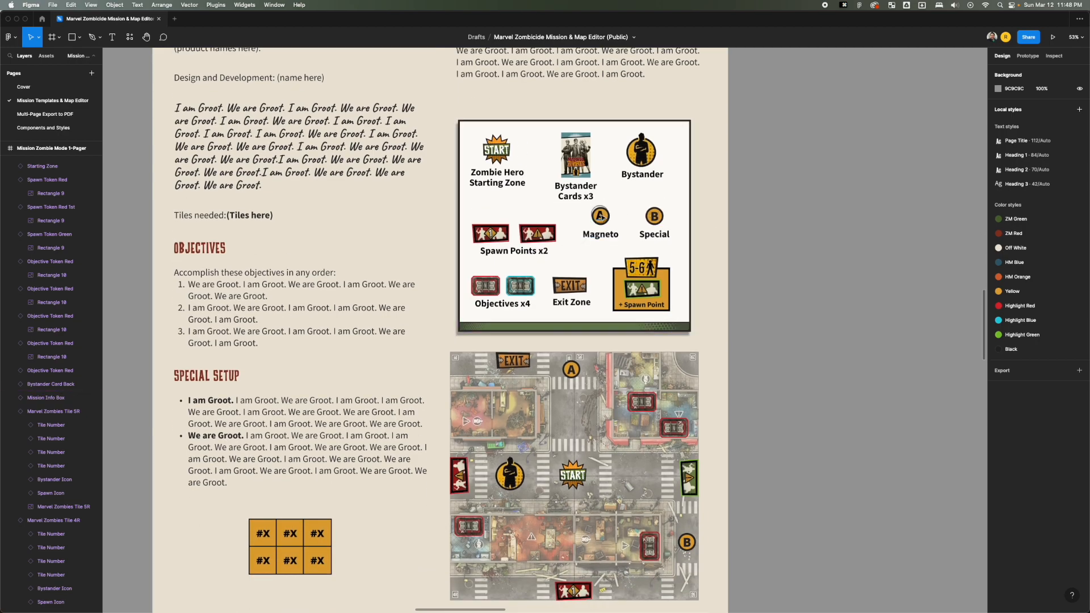
pyautogui.click(602, 216)
pyautogui.click(701, 216)
pyautogui.click(605, 220)
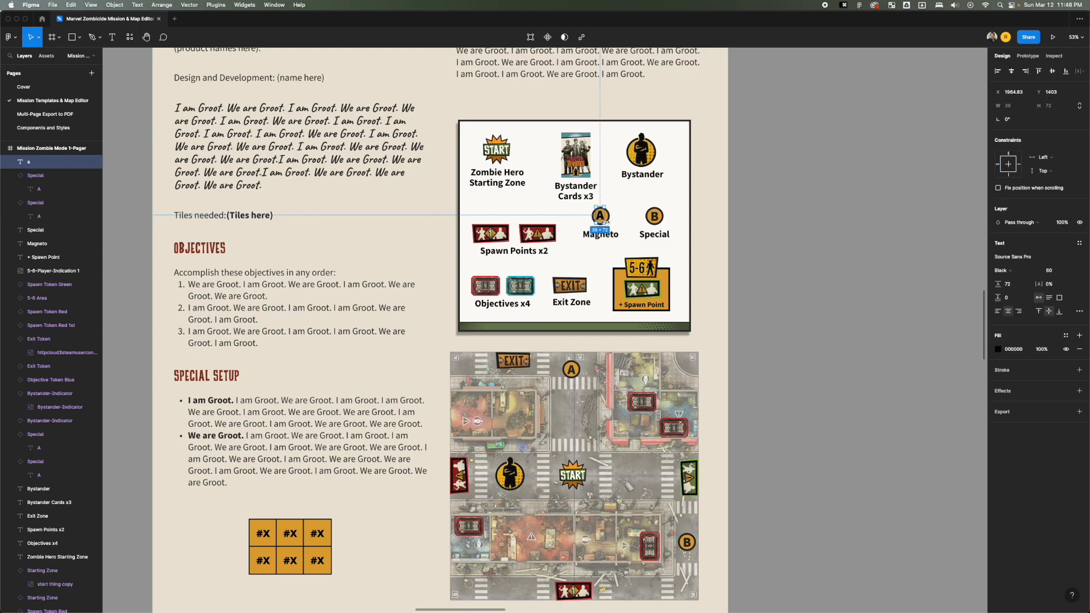
pyautogui.moveTo(602, 218); pyautogui.dragTo(621, 219)
pyautogui.press('super+z')
pyautogui.press('super+z')
pyautogui.press('super+z')
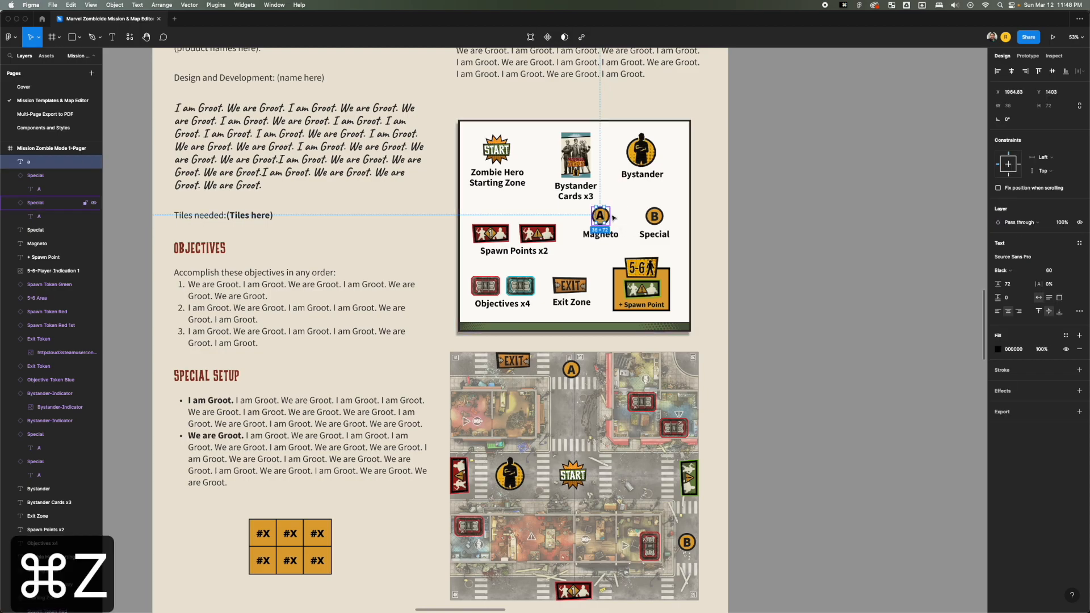
pyautogui.moveTo(632, 222); pyautogui.dragTo(605, 221)
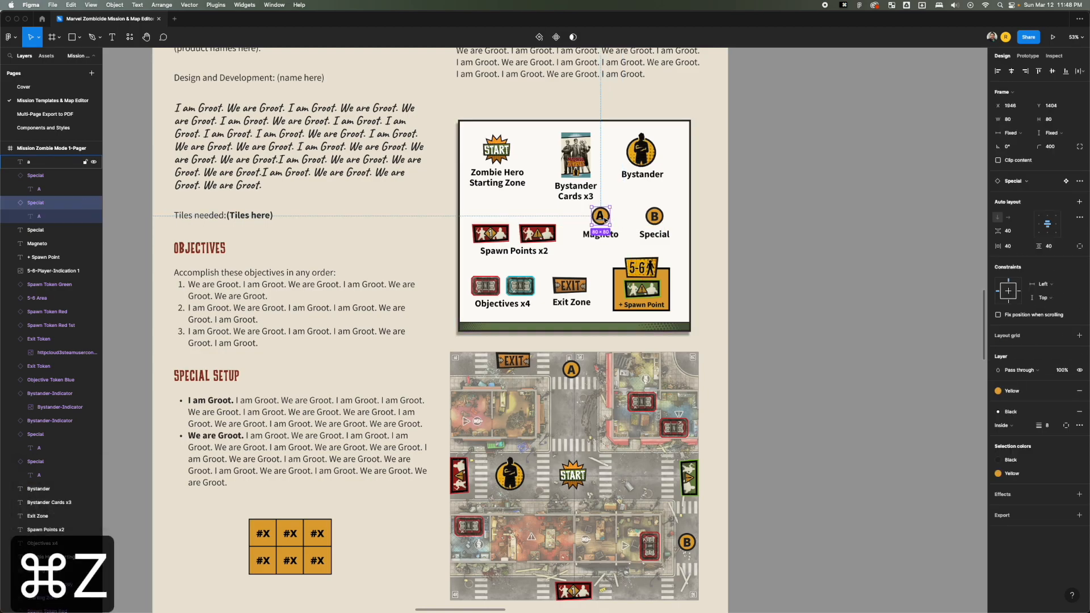
pyautogui.click(604, 219)
pyautogui.press('BackSpace')
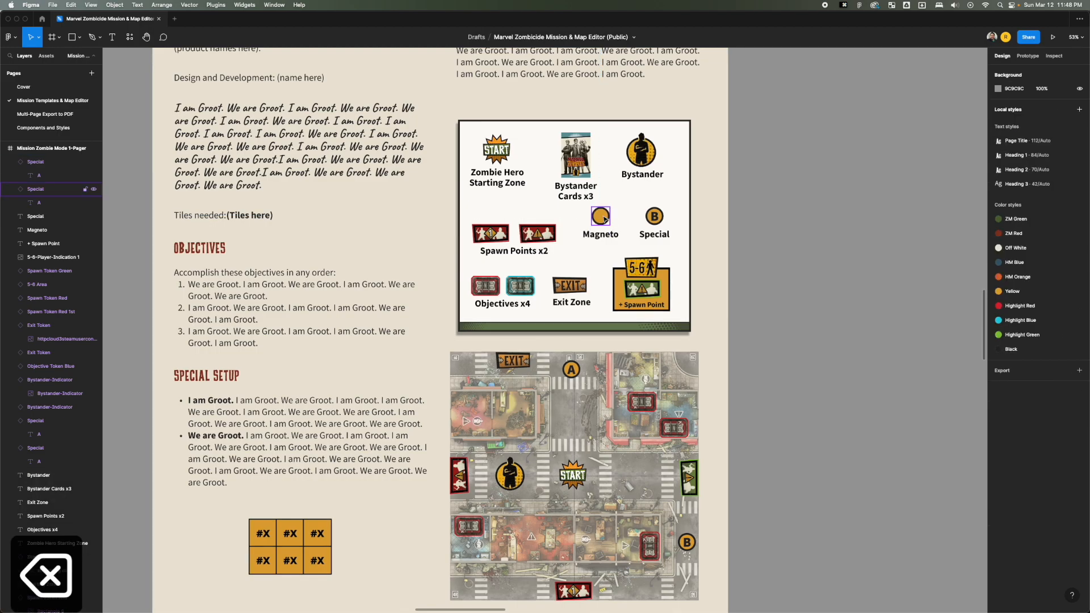
# Try adding "asdf" as separate text over the empty Magneto token and remove it.
pyautogui.press('t')
pyautogui.write('asdf')
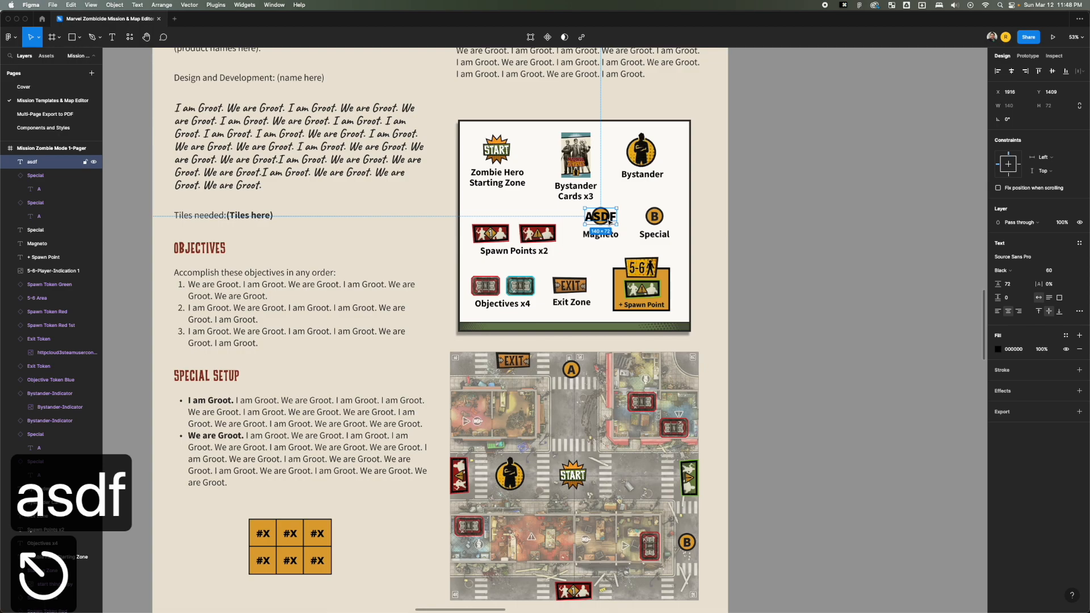
pyautogui.press('super+z')
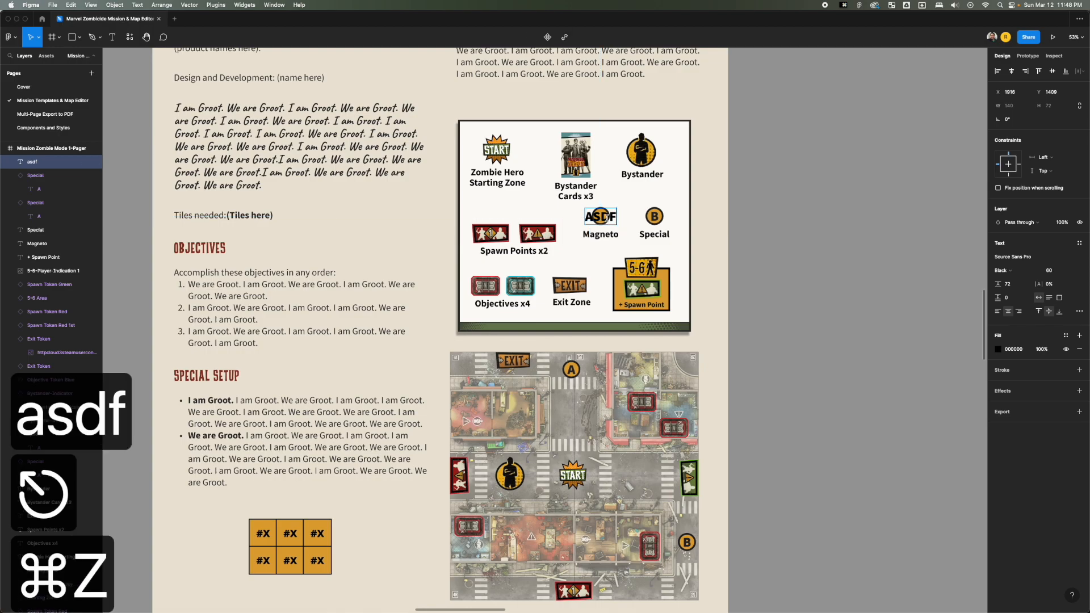
pyautogui.press('BackSpace')
pyautogui.press('BackSpace')
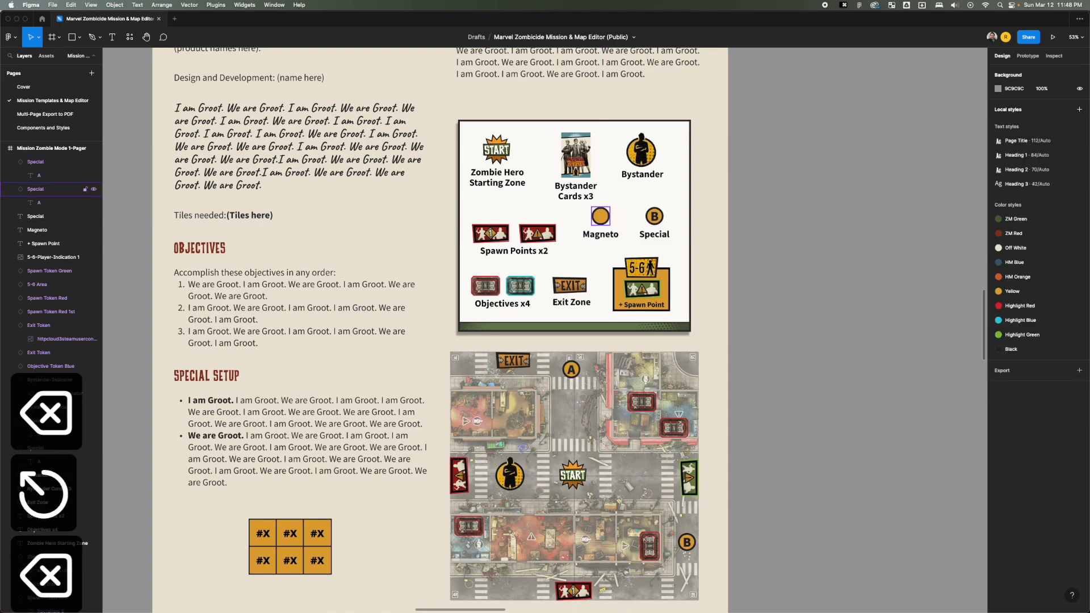
# Enter "T" in the empty letter layer nested inside the info box's Magneto token.
pyautogui.click(53, 205)
pyautogui.press('t')
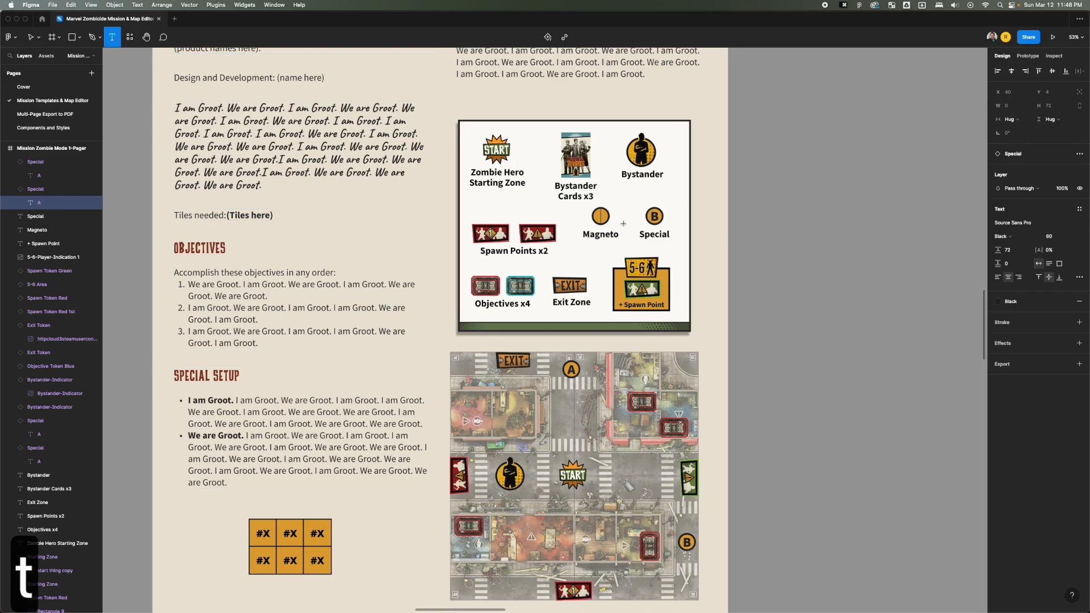
pyautogui.write('T')
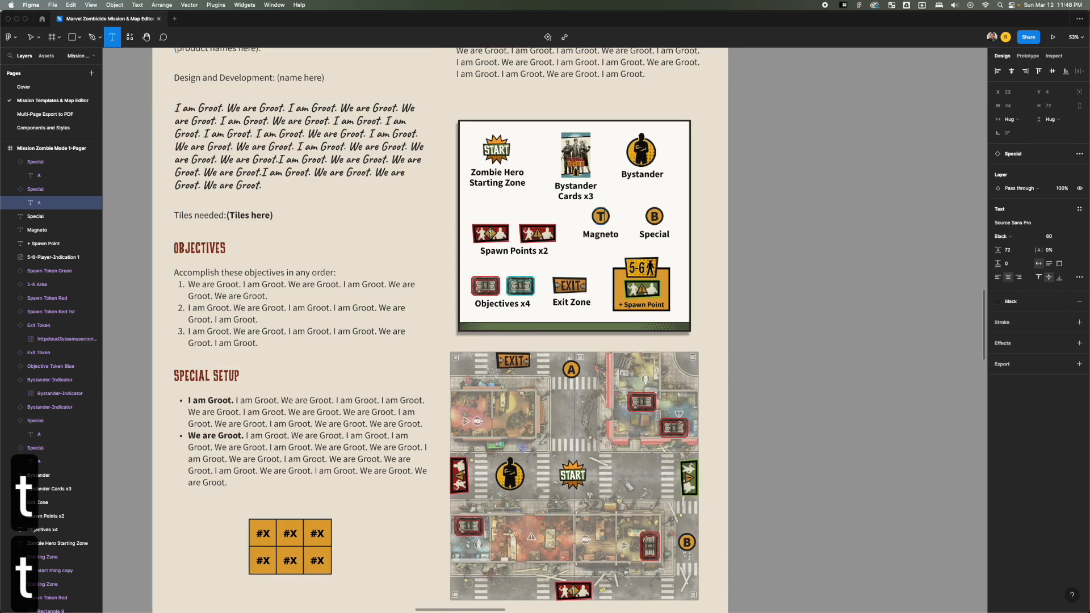
pyautogui.press('Escape')
# Select the whole T token in the info box and place it above the Magneto label at X 1943, Y 1407.
pyautogui.click(600, 222)
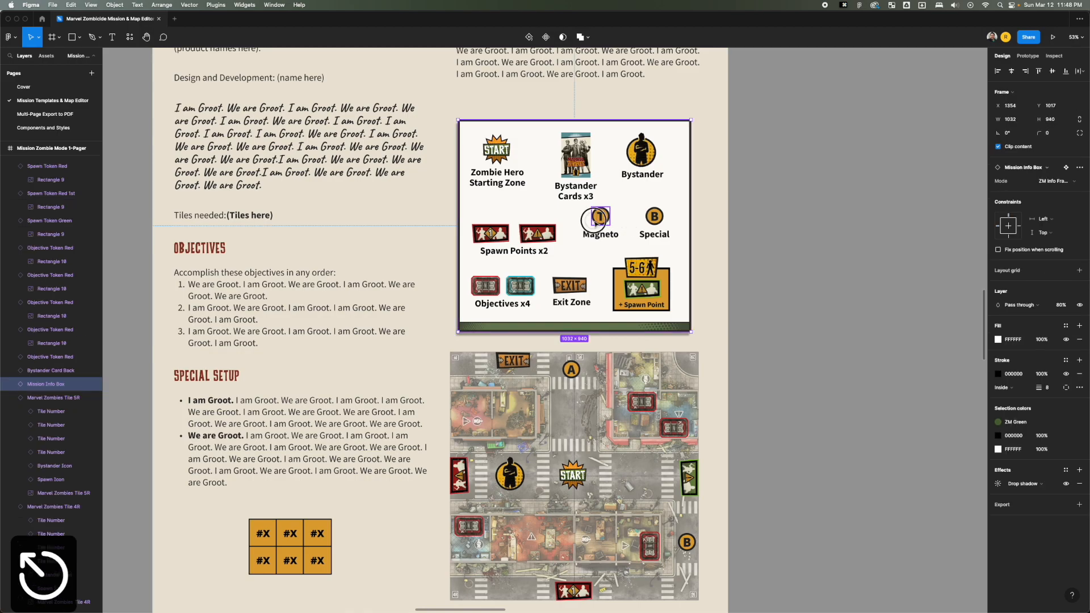
pyautogui.press('super+z')
pyautogui.press('super+z')
pyautogui.press('super+z')
pyautogui.press('super+z')
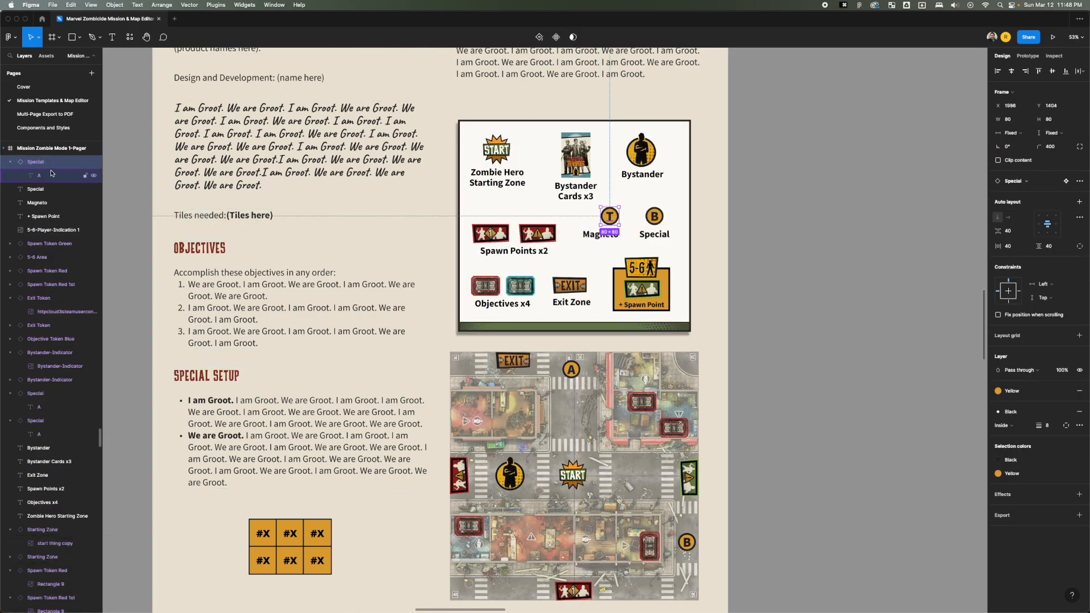
pyautogui.scroll(1, 55, 169)
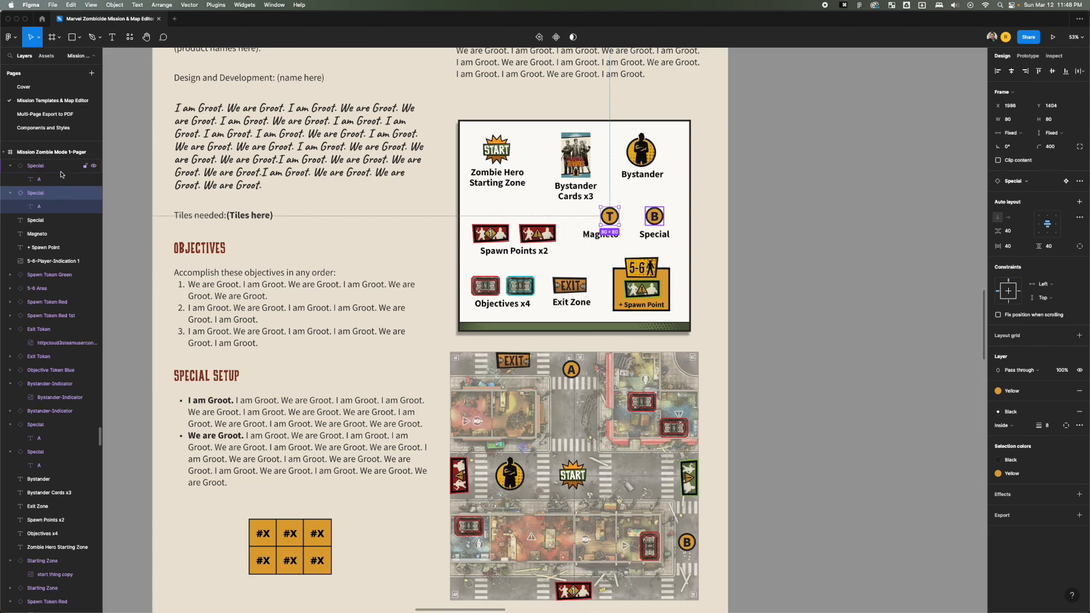
pyautogui.click(45, 204)
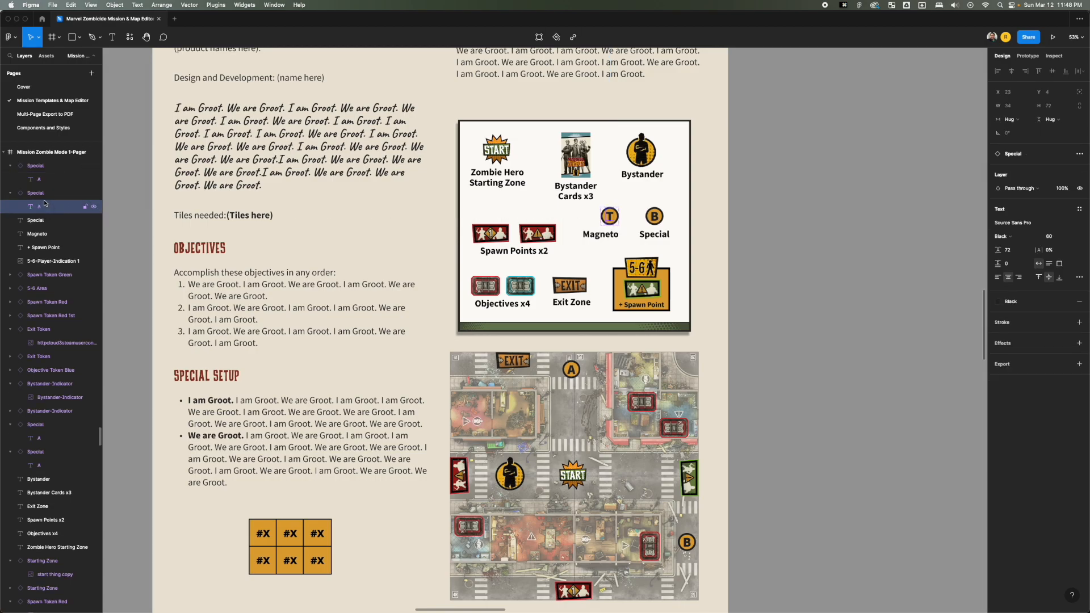
pyautogui.click(47, 198)
pyautogui.moveTo(603, 223); pyautogui.dragTo(603, 225)
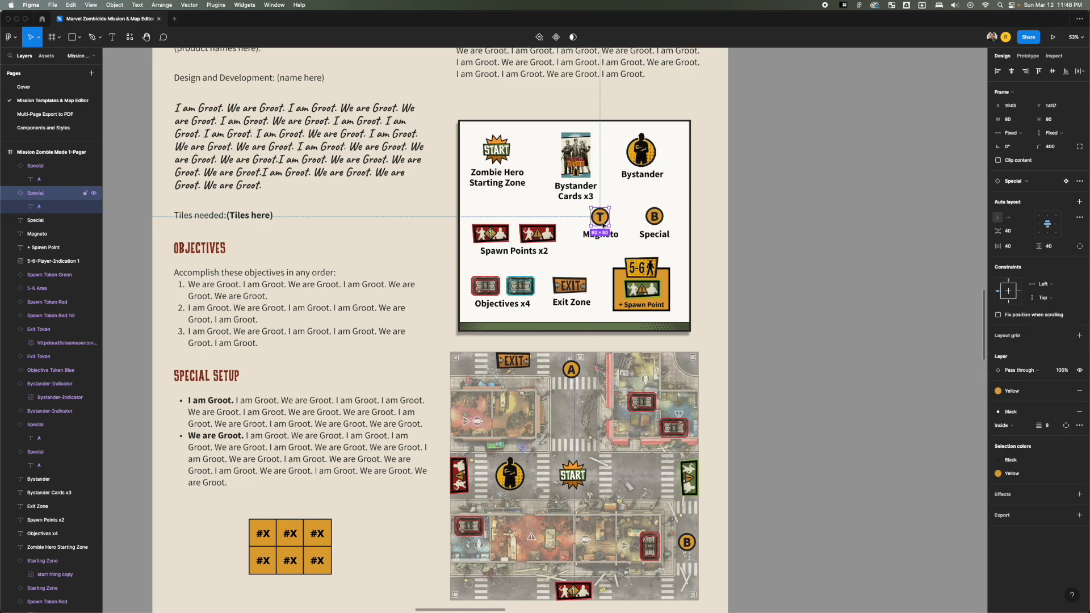
# Replace the "(Tiles here)" placeholder after Tiles needed with "asdfasdfasdfasdf".
pyautogui.doubleClick(657, 221)
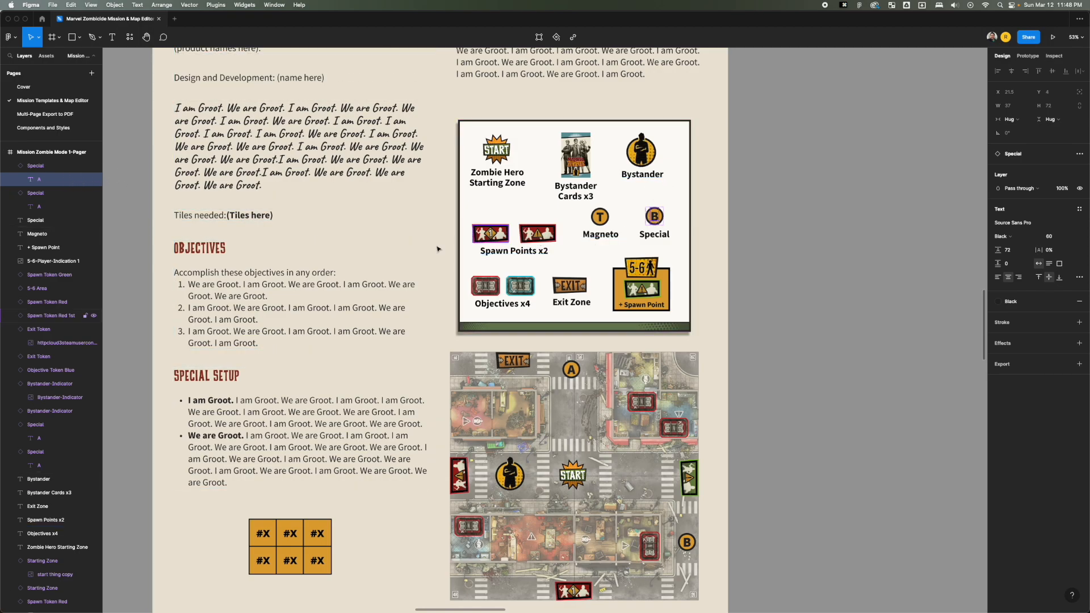
pyautogui.click(243, 218)
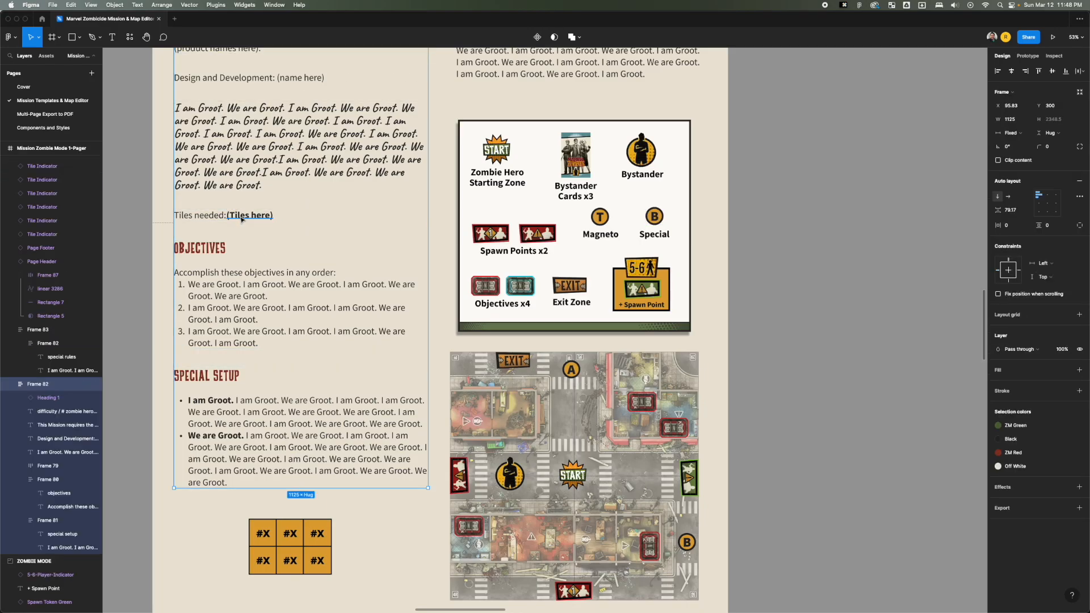
pyautogui.click(240, 220)
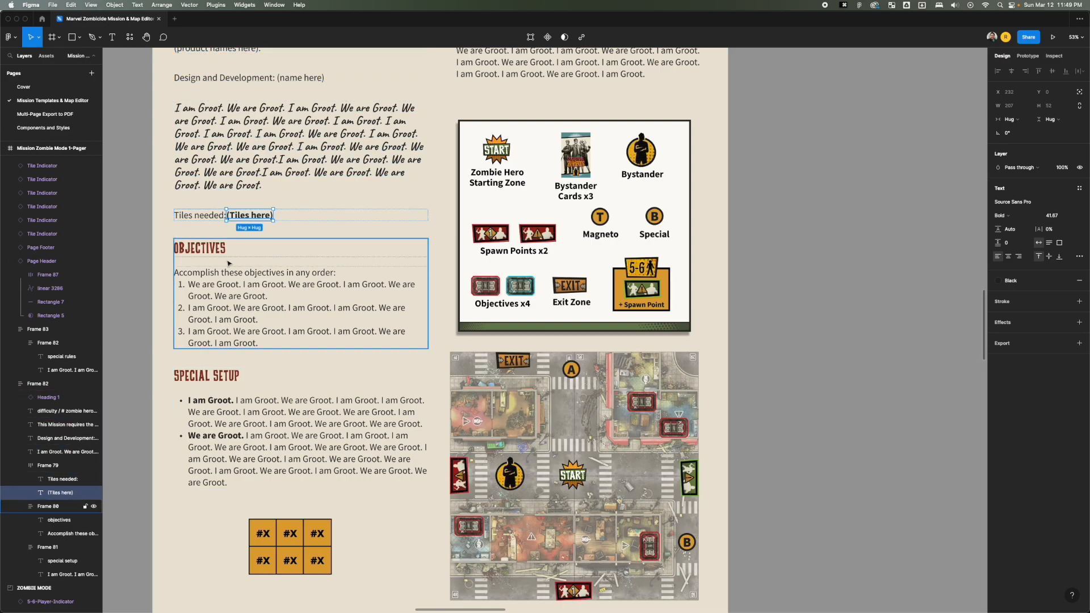
pyautogui.doubleClick(266, 216)
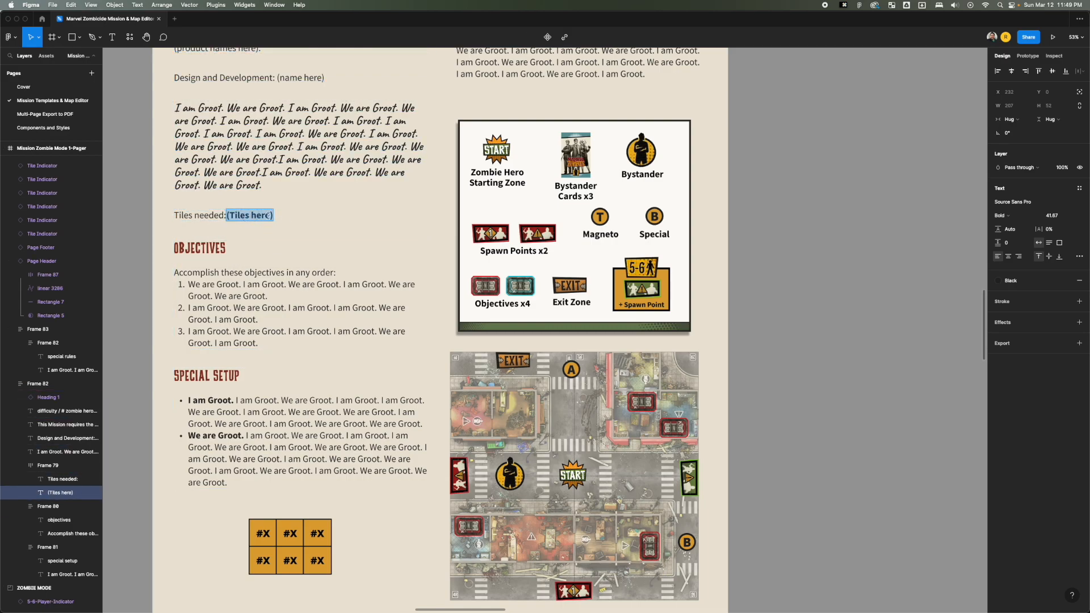
pyautogui.write('asdfasdfasdfasdf')
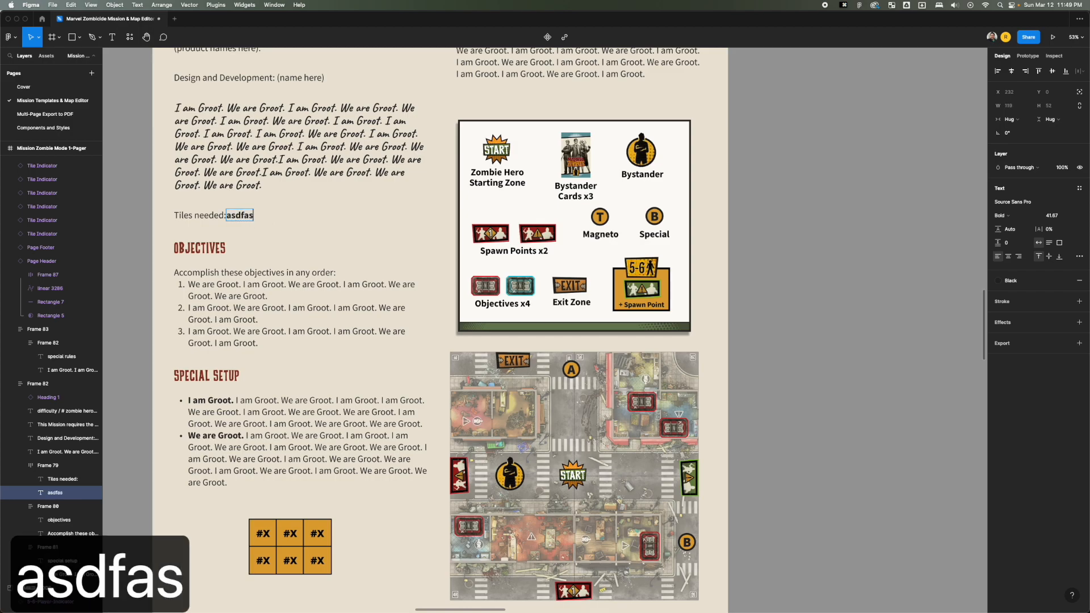
pyautogui.press('Escape')
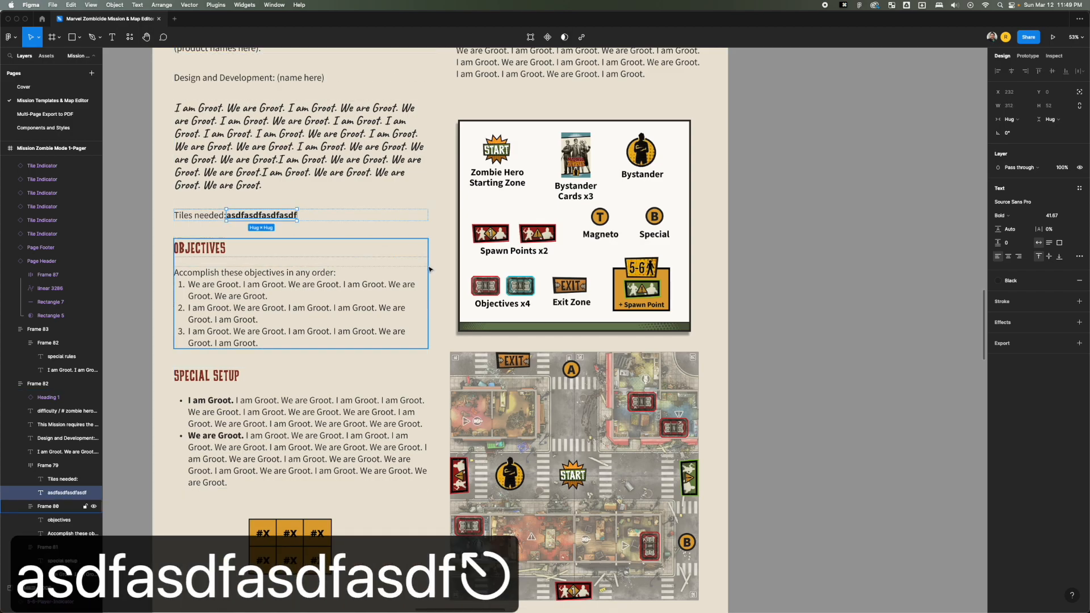
# Replace the Heading 1 banner text of the mission page with "sdf" using the Text tool.
pyautogui.scroll(-5, 433, 249)
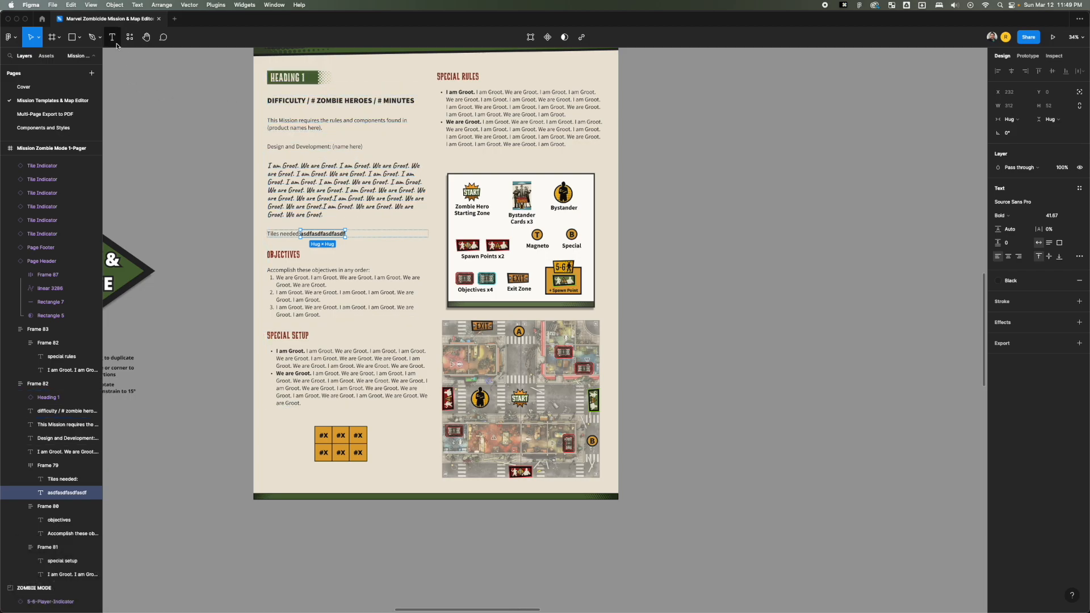
pyautogui.press('Return')
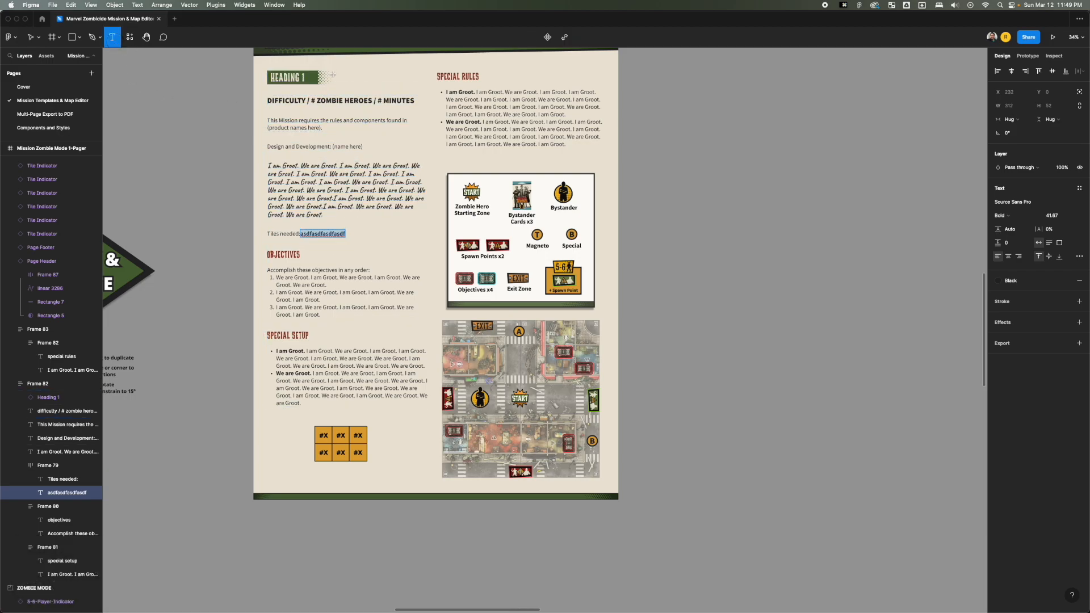
pyautogui.click(288, 75)
pyautogui.press('super+a')
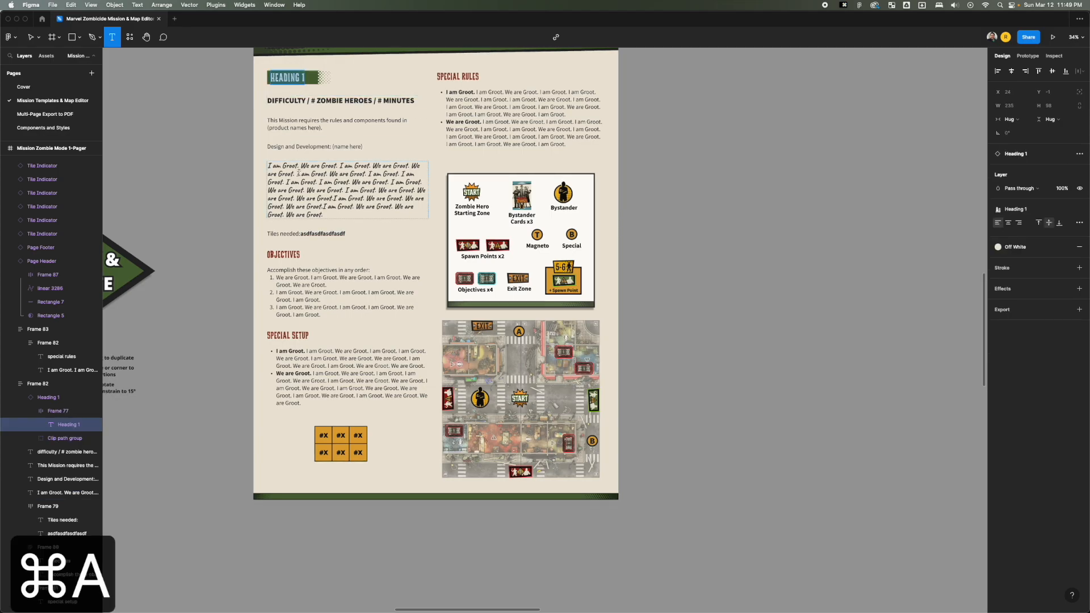
pyautogui.write('sdf')
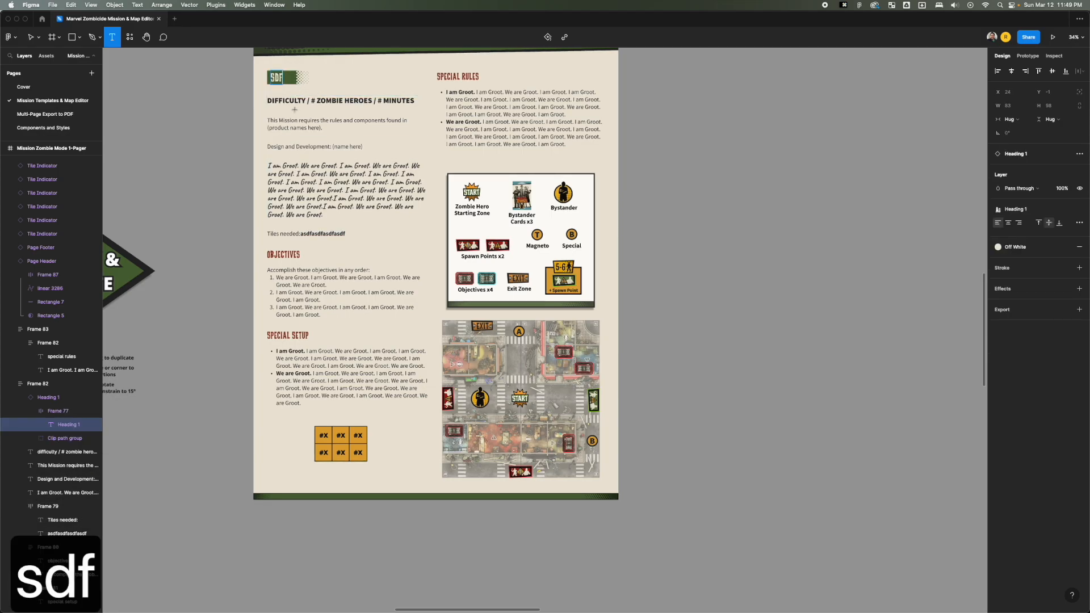
pyautogui.press('Escape')
pyautogui.click(788, 202)
# Resize the mission info box on the zombie mode page to about 1123 × 963.
pyautogui.press('space')
pyautogui.moveTo(660, 202); pyautogui.dragTo(703, 172)
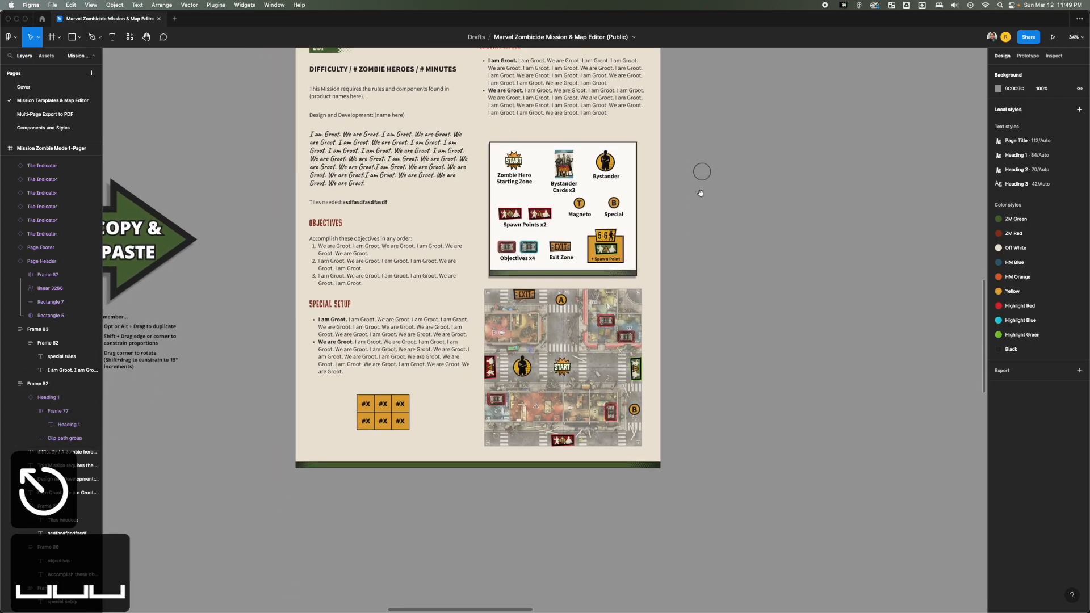
pyautogui.scroll(-5, 695, 339)
pyautogui.scroll(5, 691, 286)
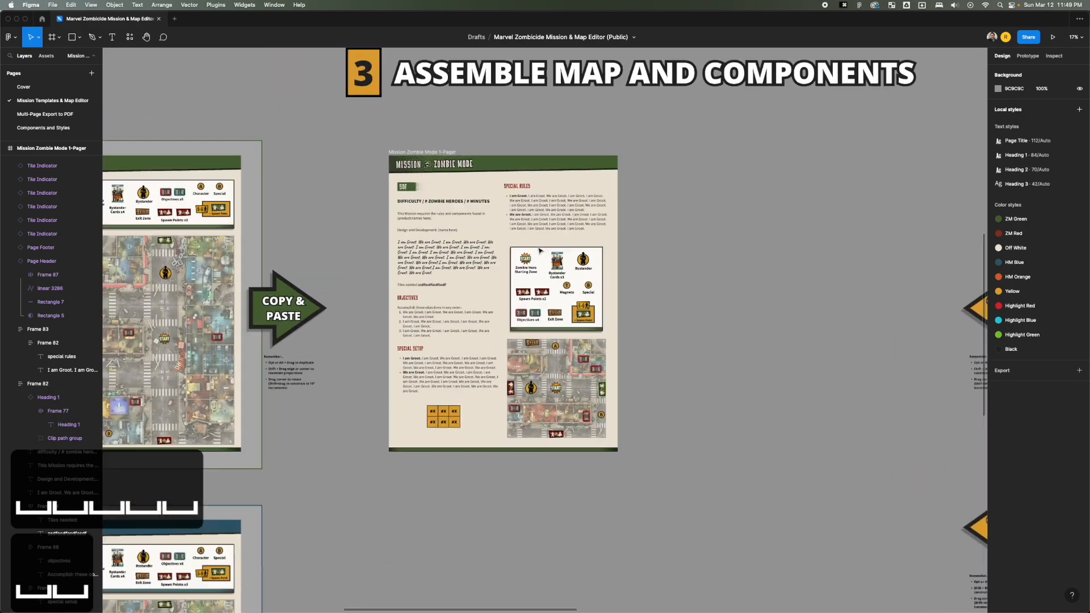
pyautogui.press('space')
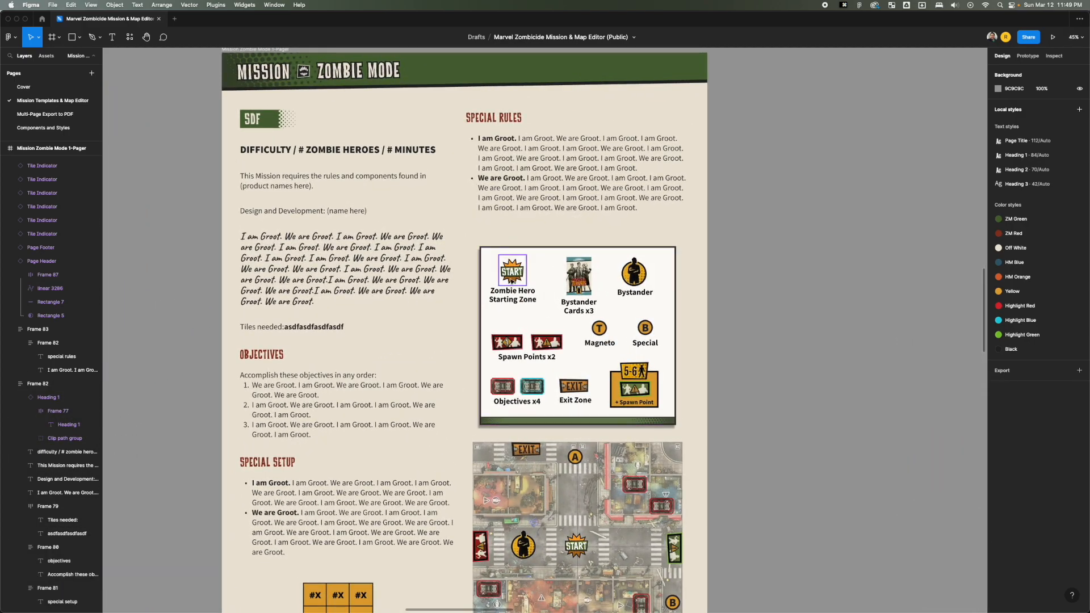
pyautogui.moveTo(539, 250); pyautogui.dragTo(480, 153)
pyautogui.click(481, 153)
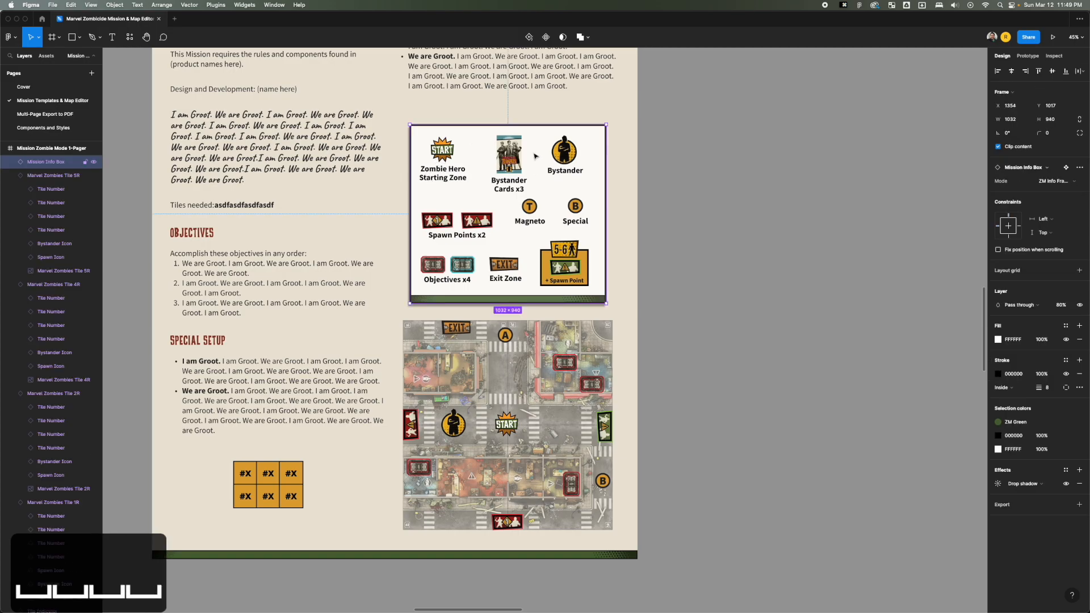
pyautogui.moveTo(545, 305); pyautogui.dragTo(427, 195)
pyautogui.moveTo(608, 171)
pyautogui.mouseDown()
pyautogui.moveTo(462, 173)
pyautogui.moveTo(609, 175)
pyautogui.mouseUp()
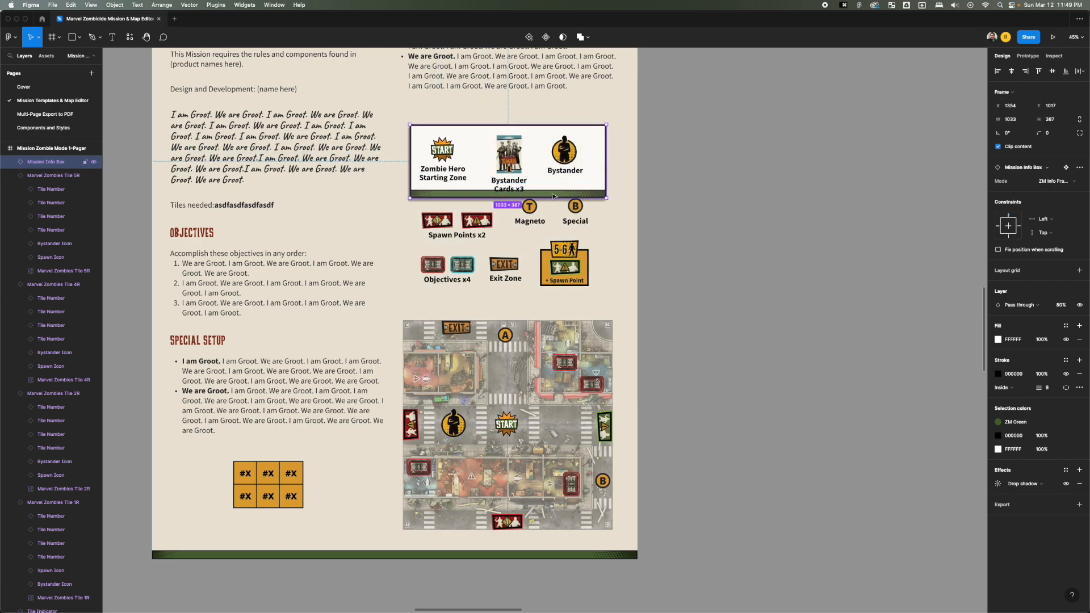
pyautogui.moveTo(561, 197); pyautogui.dragTo(623, 307)
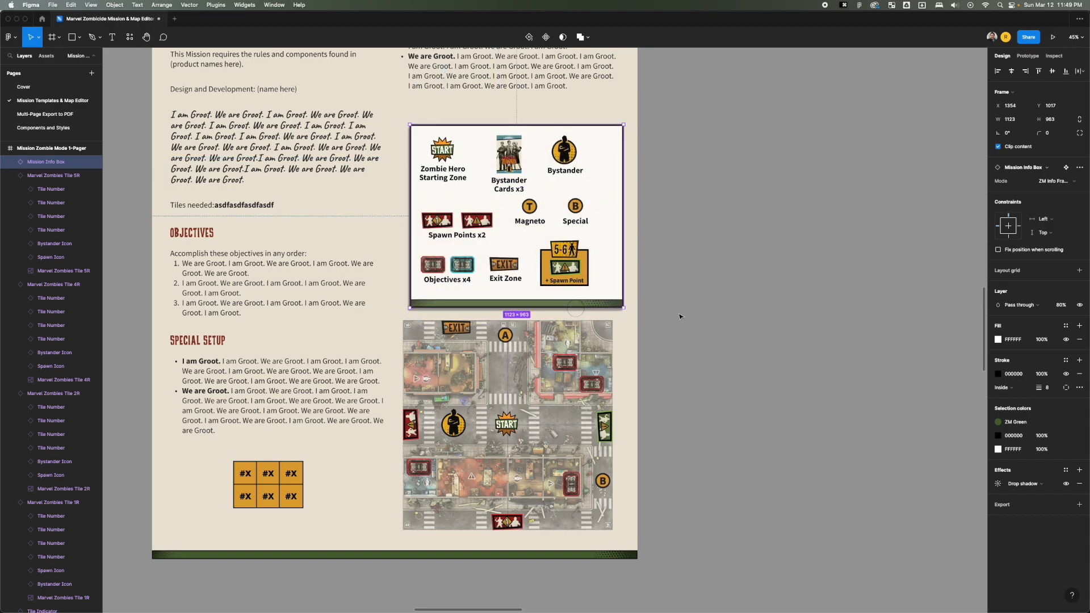
pyautogui.click(669, 321)
# Try shortening the whole mission page frame from its lower edge, and undo the resize.
pyautogui.scroll(-5, 669, 321)
pyautogui.click(489, 145)
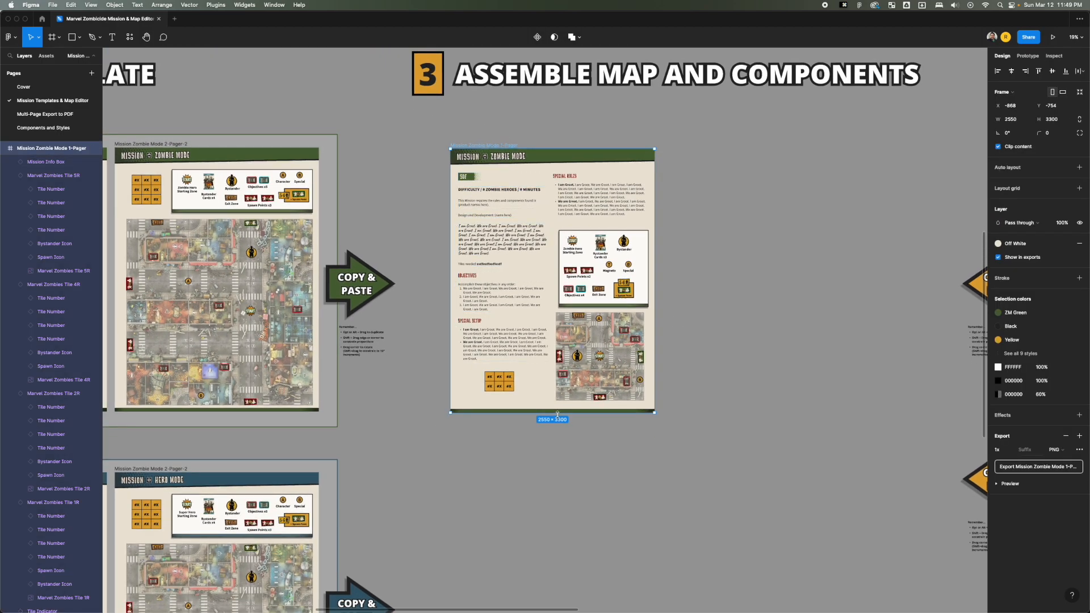
pyautogui.moveTo(558, 415); pyautogui.dragTo(556, 364)
pyautogui.press('cmd+z')
pyautogui.click(673, 297)
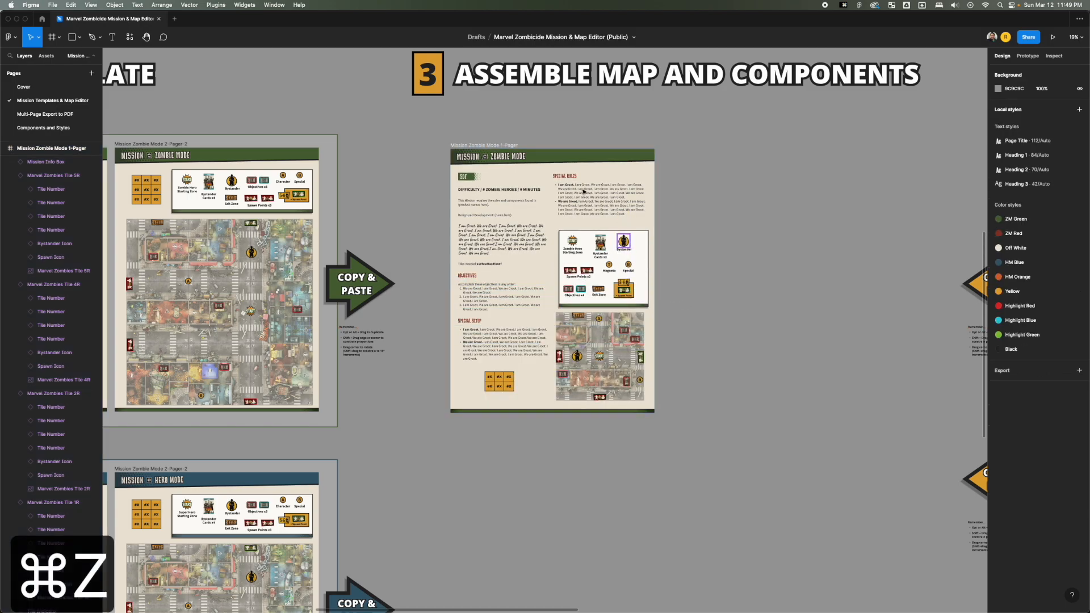
pyautogui.moveTo(521, 123); pyautogui.dragTo(402, 117)
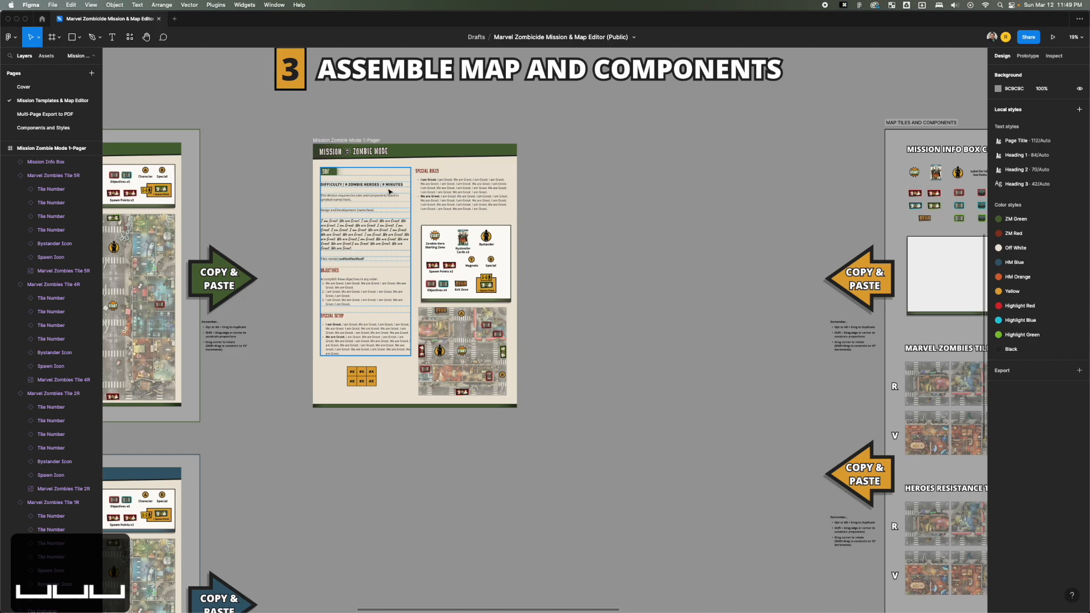
pyautogui.hscroll(-2, 409, 197)
pyautogui.scroll(5, 434, 197)
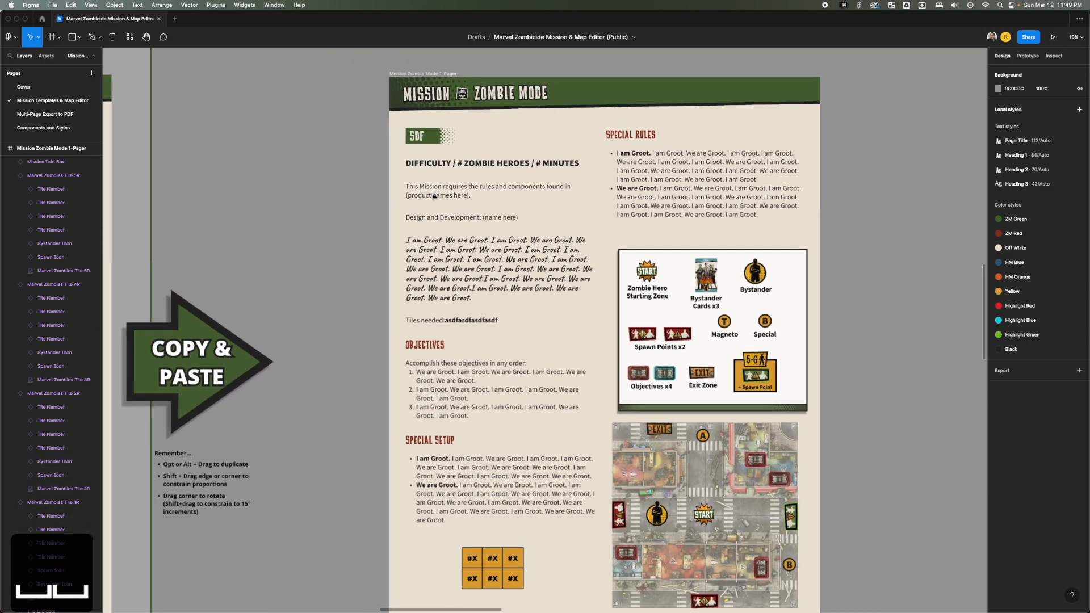
pyautogui.click(435, 197)
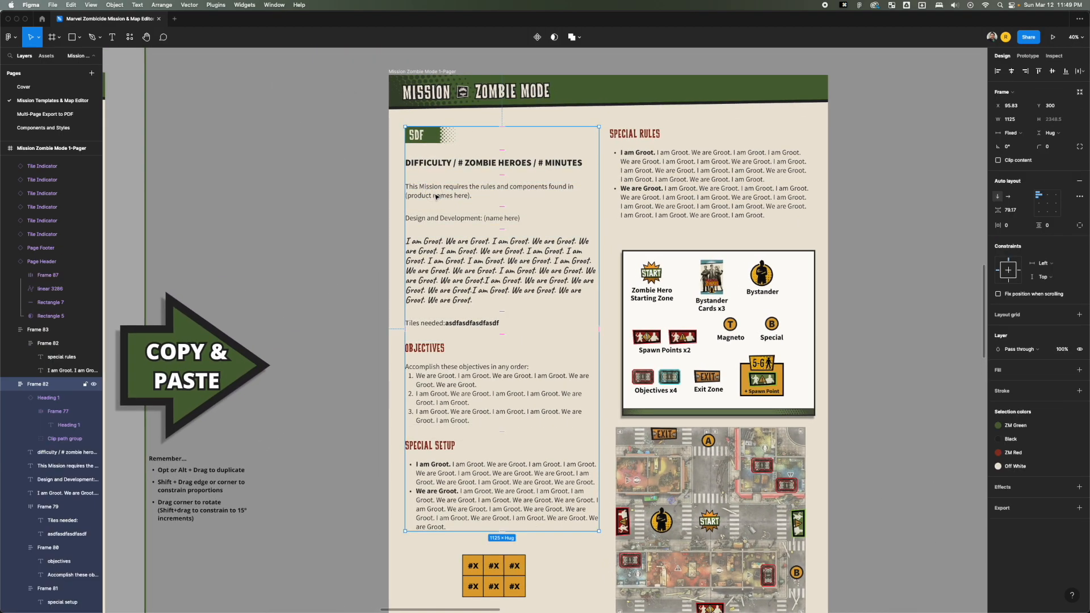
pyautogui.doubleClick(430, 202)
pyautogui.press('Escape')
pyautogui.press('Escape')
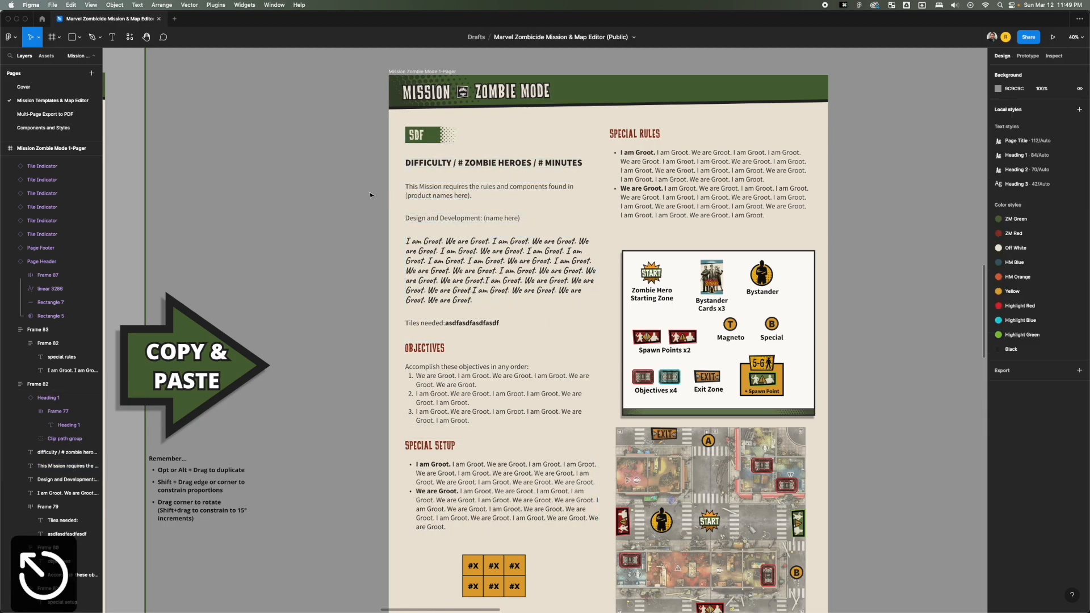
pyautogui.click(445, 195)
pyautogui.hscroll(3, 444, 195)
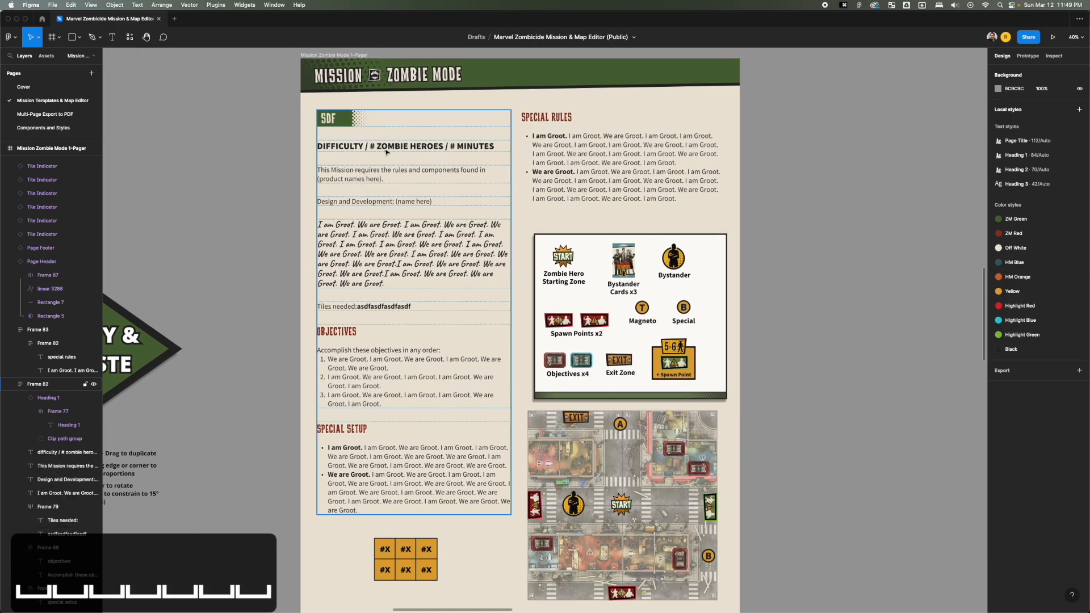
# Set the auto layout spacing between the items of the main mission text column, Frame 82, to 50.
pyautogui.click(342, 179)
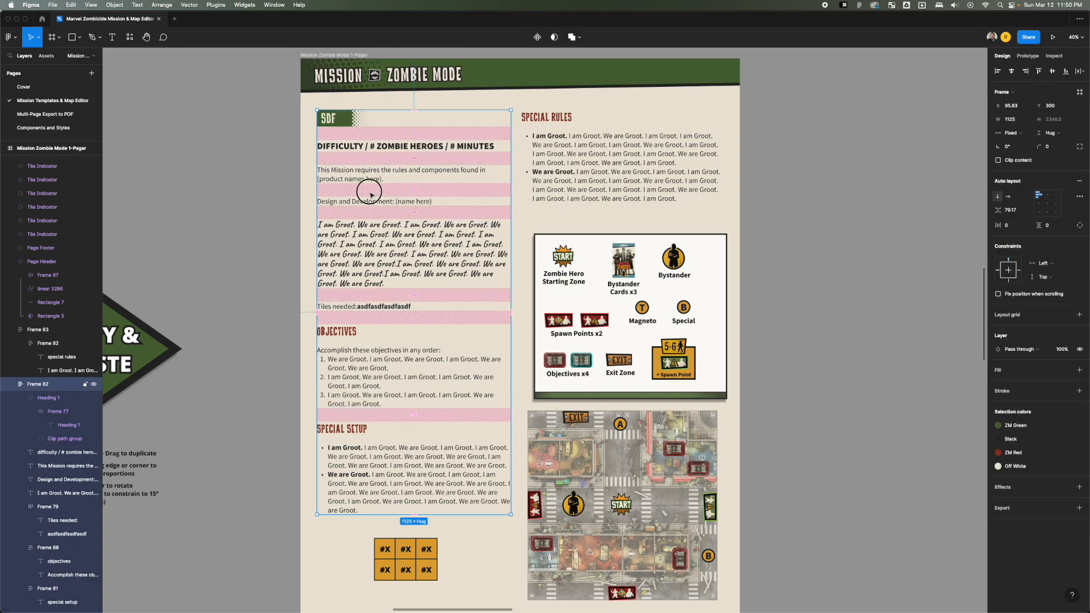
pyautogui.click(371, 195)
pyautogui.click(256, 191)
pyautogui.click(357, 185)
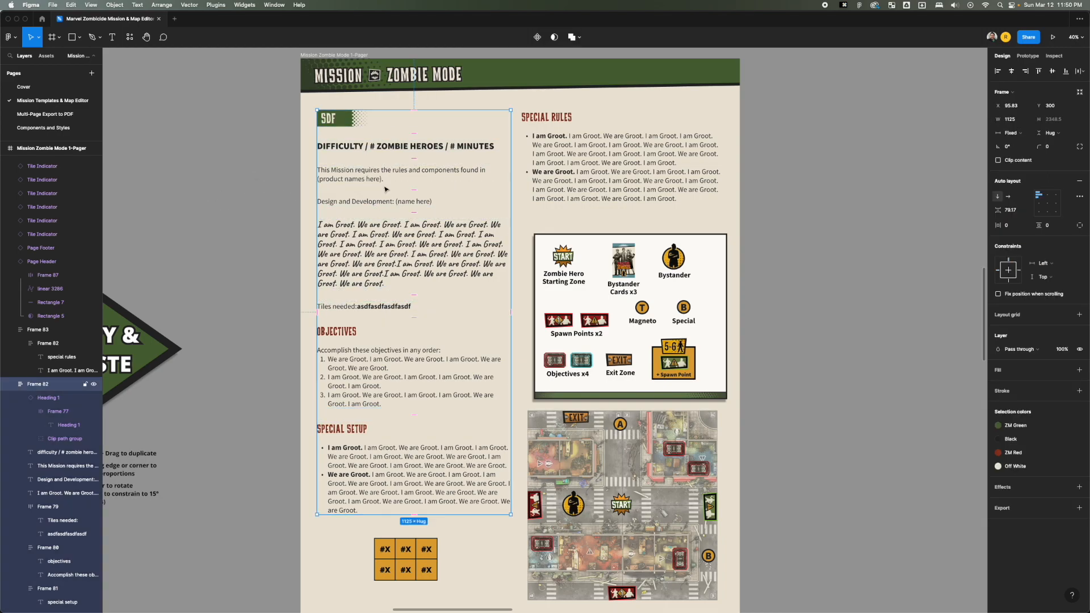
pyautogui.click(260, 139)
pyautogui.click(365, 126)
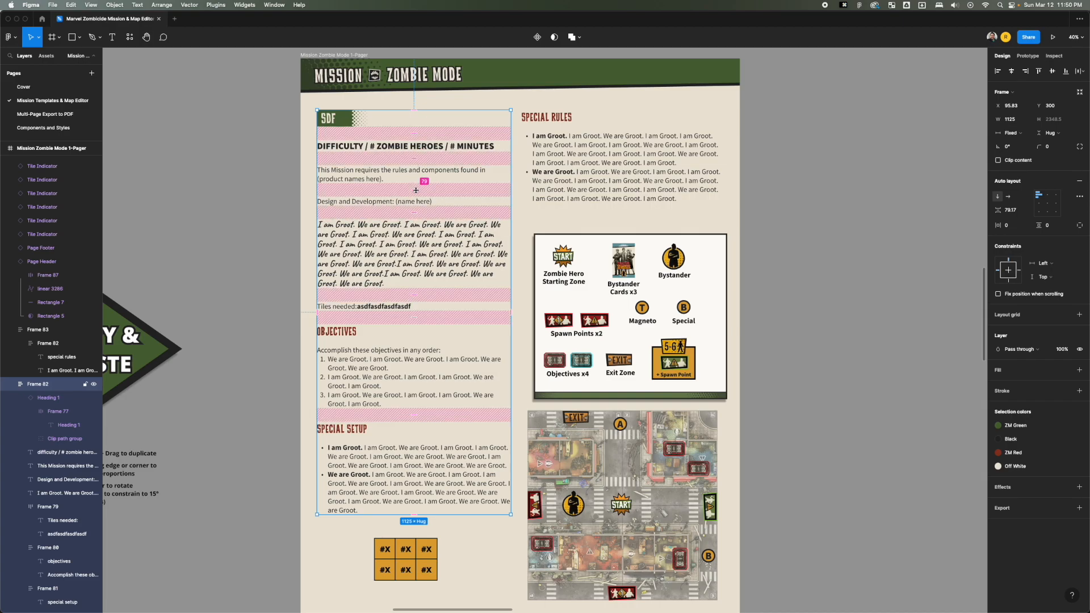
pyautogui.moveTo(416, 190)
pyautogui.mouseDown()
pyautogui.moveTo(415, 178)
pyautogui.moveTo(414, 210)
pyautogui.moveTo(416, 169)
pyautogui.moveTo(417, 178)
pyautogui.mouseUp()
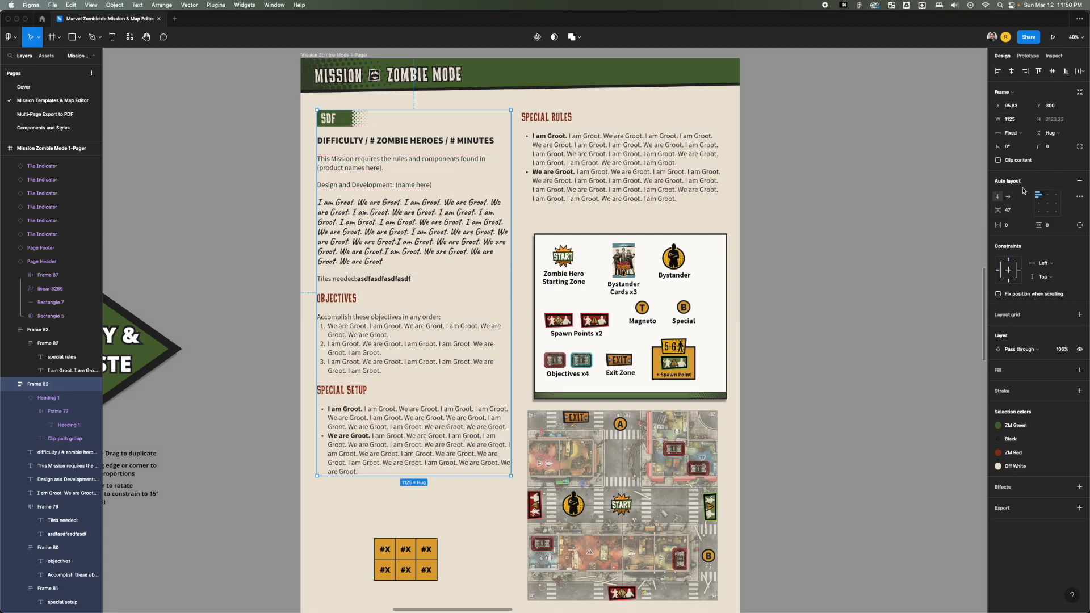
pyautogui.moveTo(998, 212); pyautogui.dragTo(1000, 211)
pyautogui.click(1012, 212)
pyautogui.write('50')
pyautogui.press('Return')
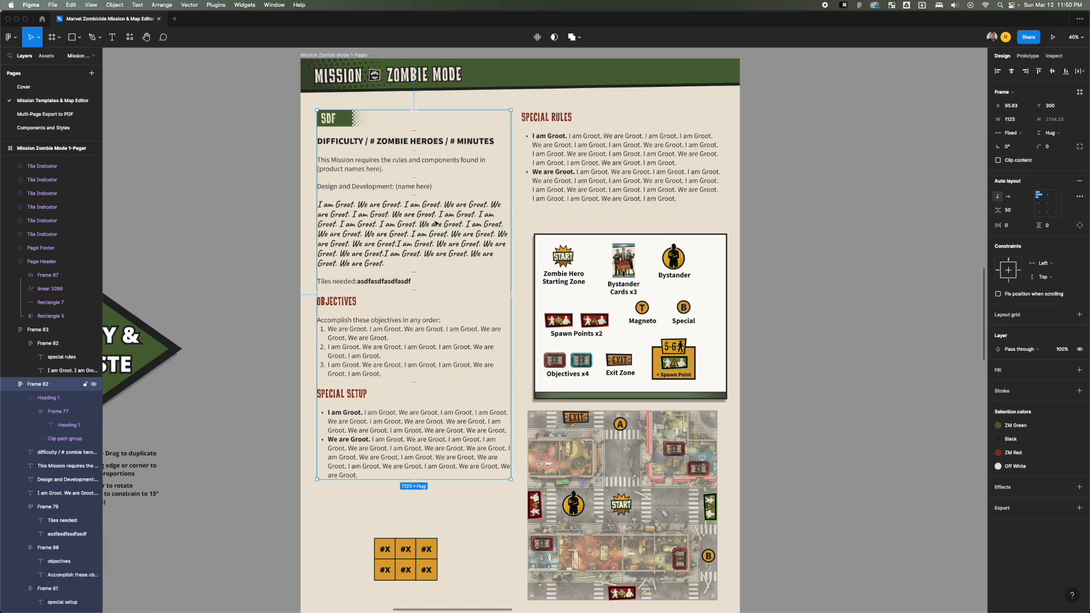
# Remove auto layout from Frame 82, which holds the whole main mission text column.
pyautogui.click(265, 194)
pyautogui.click(367, 177)
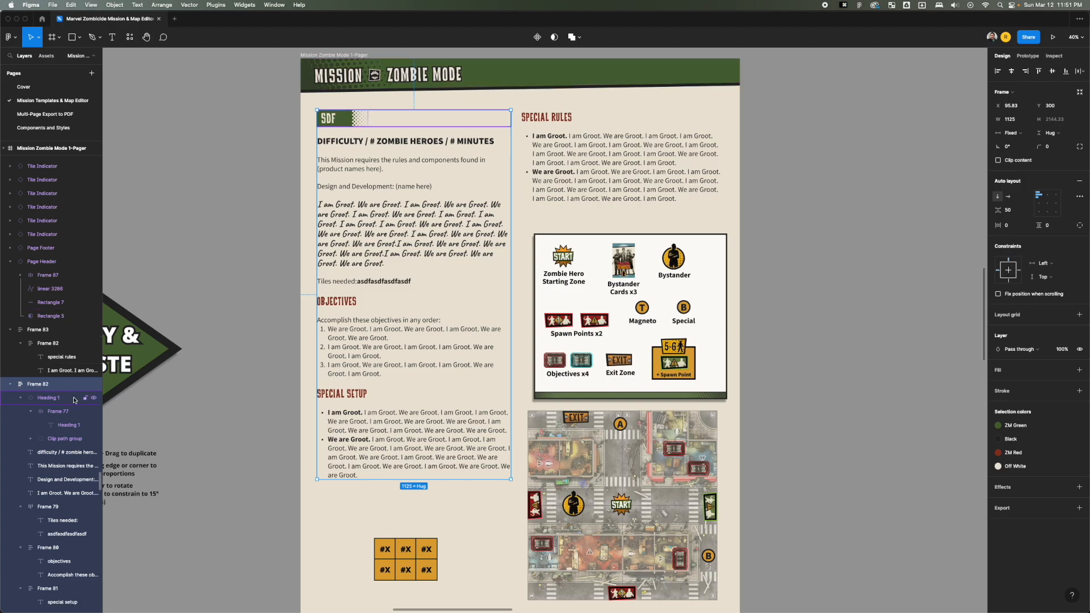
pyautogui.scroll(-1, 49, 386)
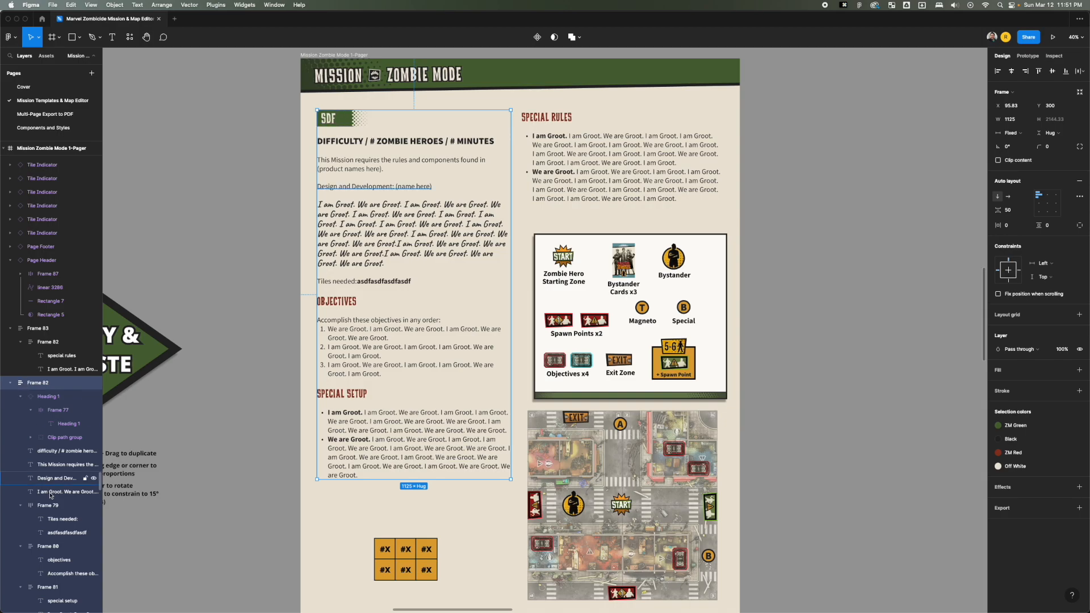
pyautogui.click(34, 508)
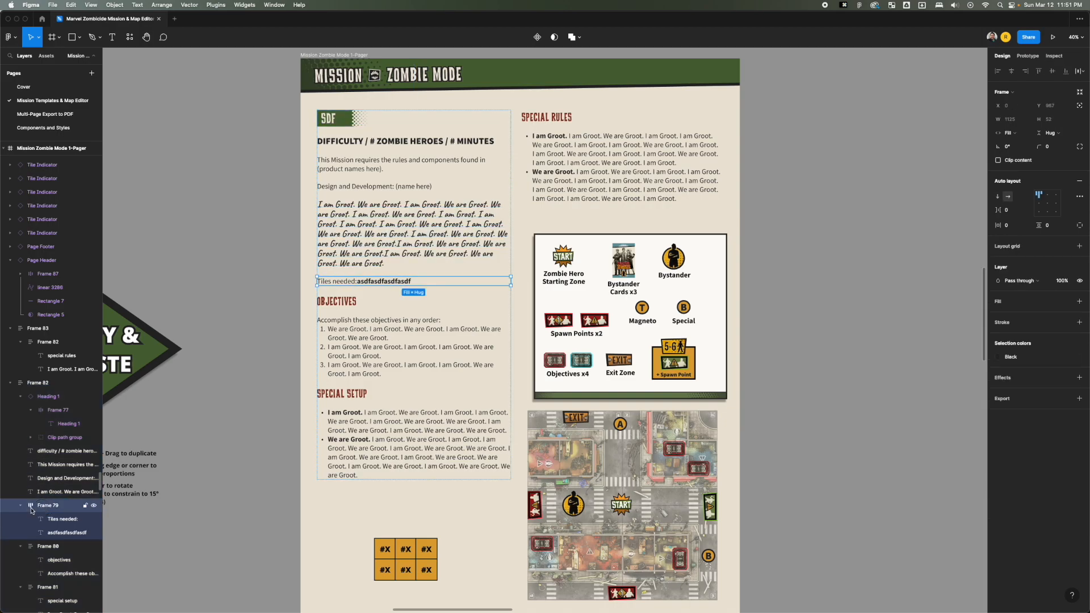
pyautogui.click(28, 386)
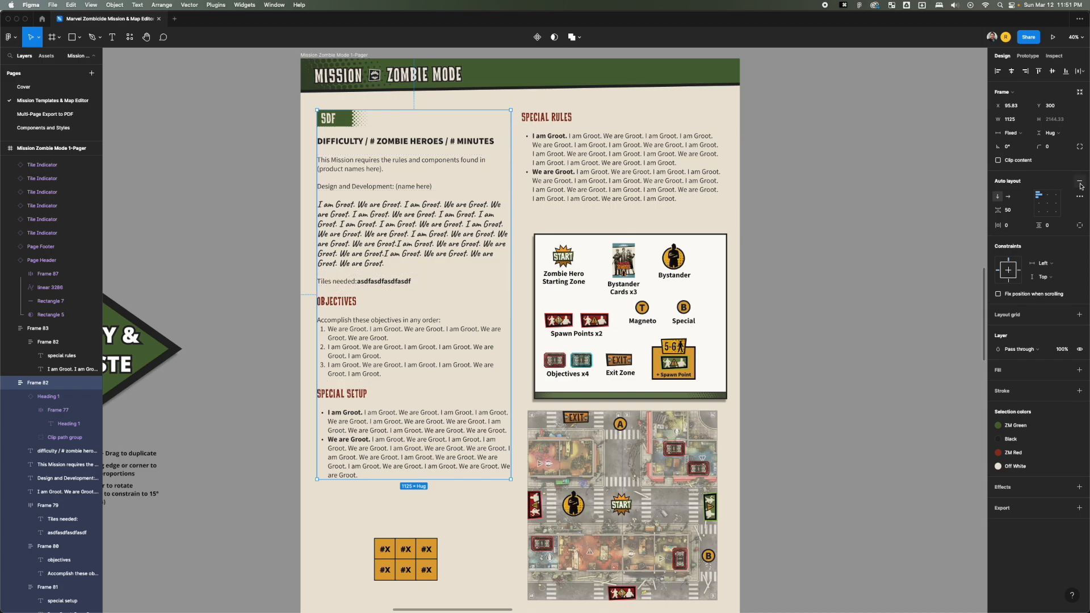
pyautogui.hotkey('shift', 'alt', 'a')
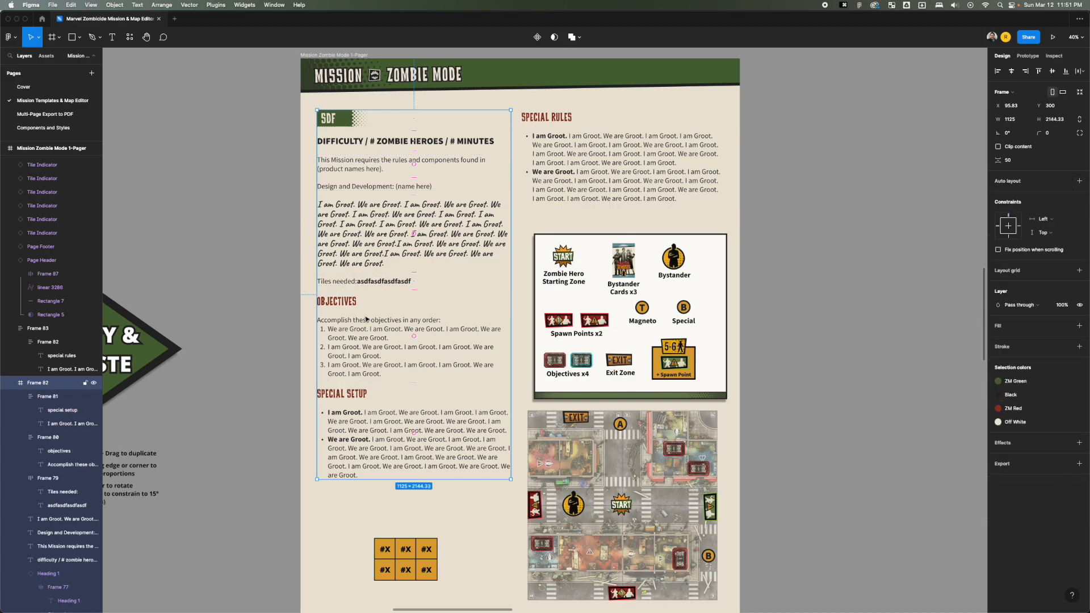
# Remove auto layout from the nested frame holding the Objectives heading and its numbered list.
pyautogui.click(361, 340)
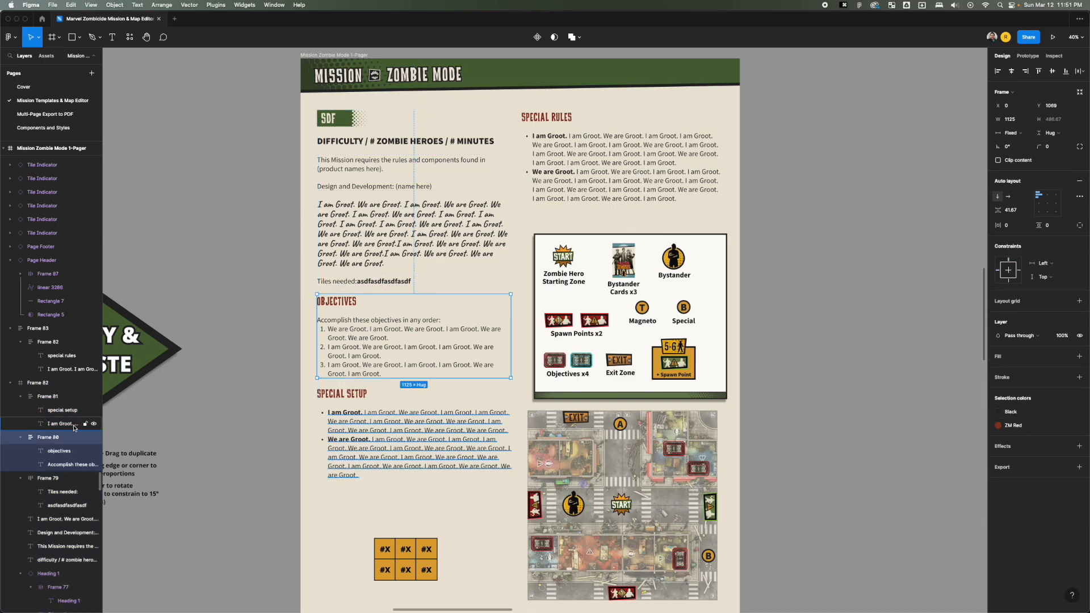
pyautogui.rightClick(368, 332)
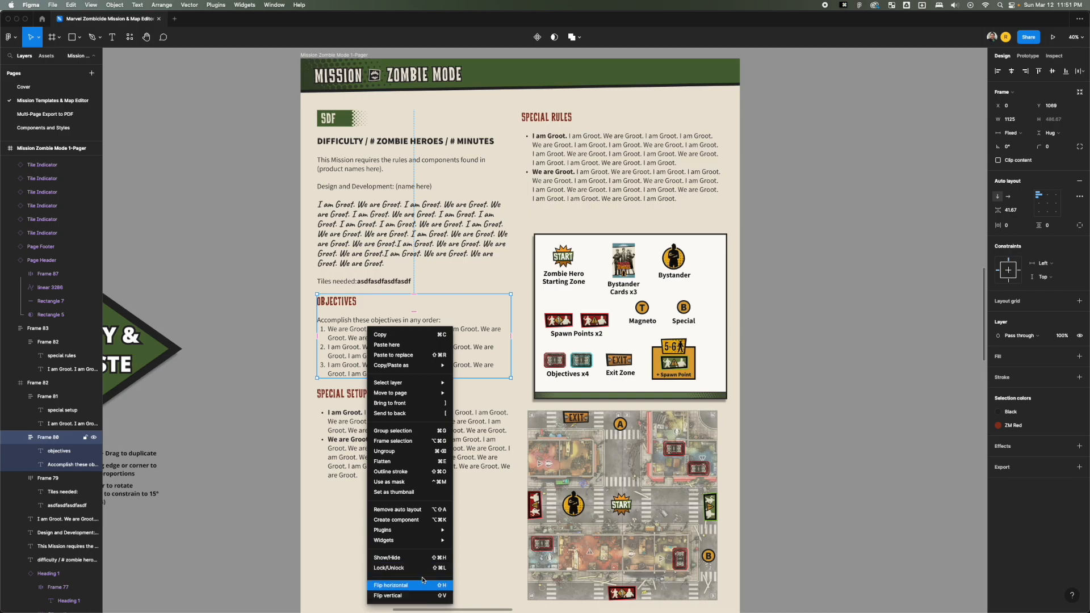
pyautogui.click(404, 509)
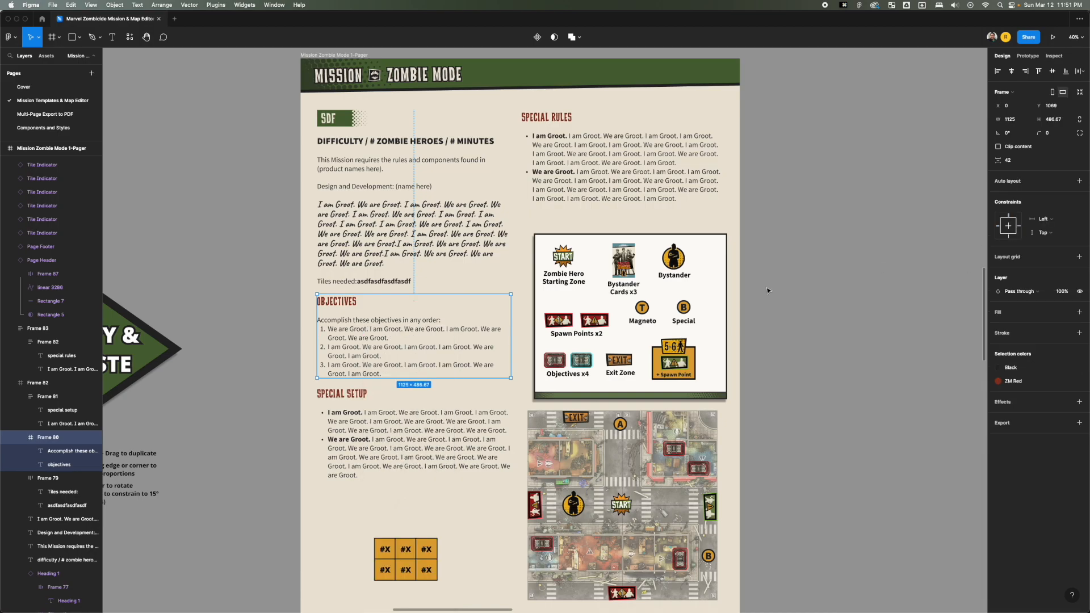
# Try moving the SDF heading banner inside the text column frame, and undo the move.
pyautogui.click(373, 163)
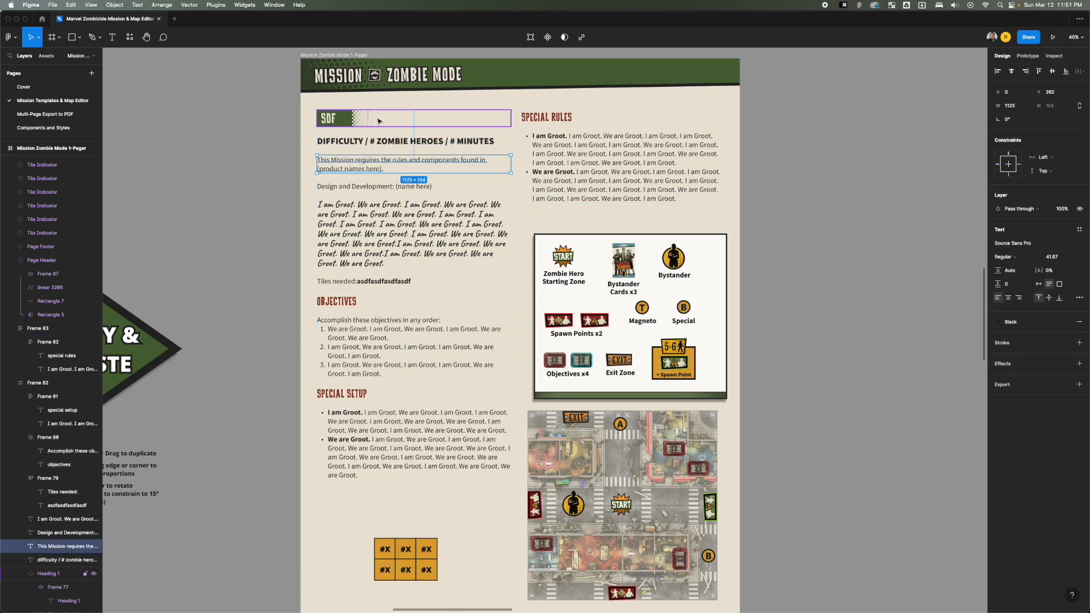
pyautogui.moveTo(379, 121); pyautogui.dragTo(342, 131)
pyautogui.press('super+z')
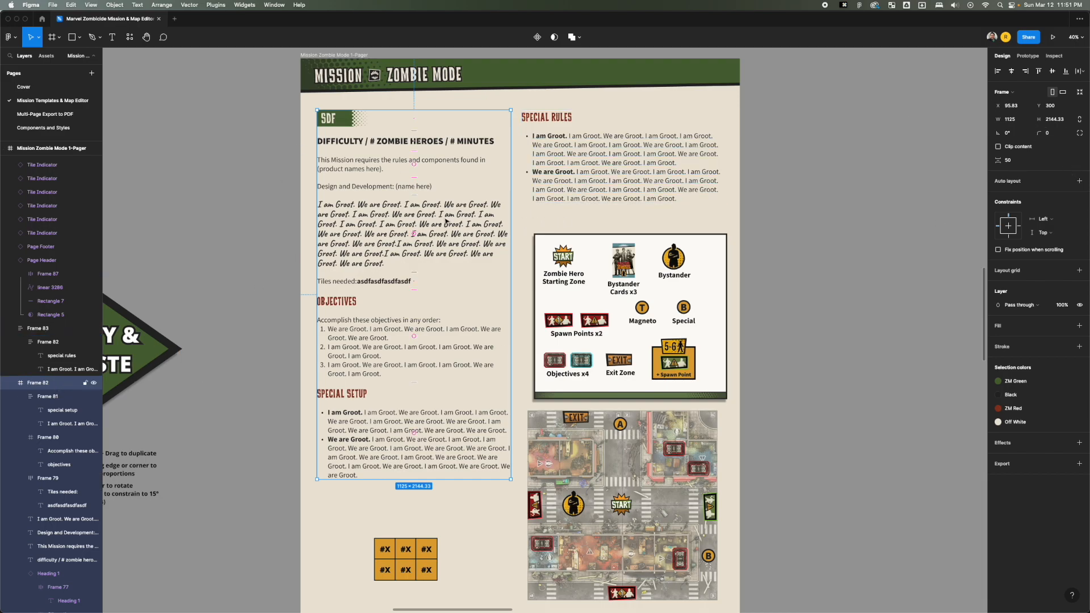
# Ungroup Frame 82 so that the mission text items sit directly on the page.
pyautogui.rightClick(378, 217)
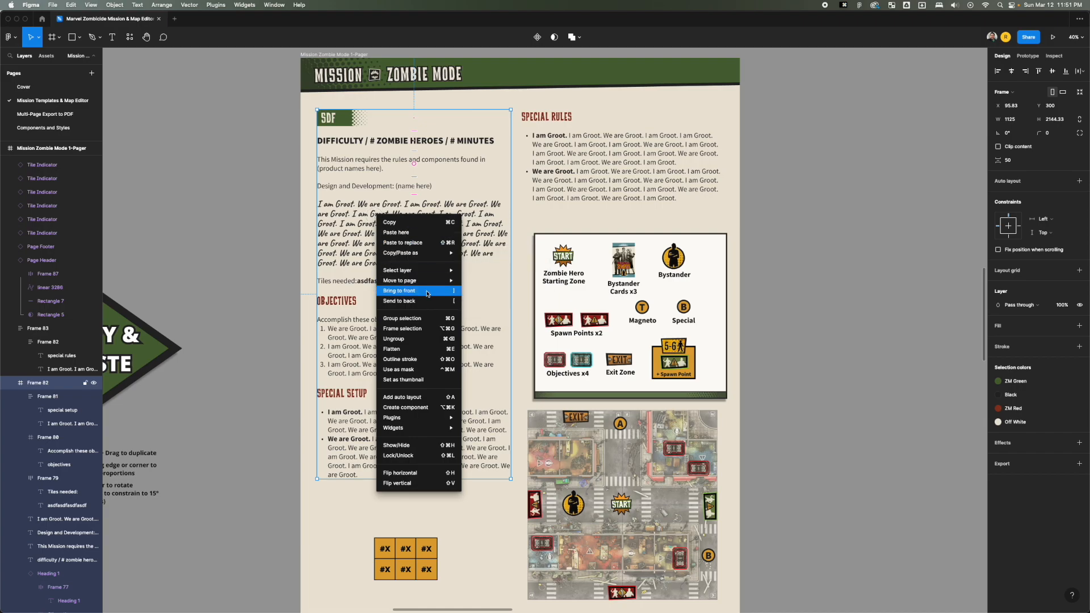
pyautogui.click(431, 339)
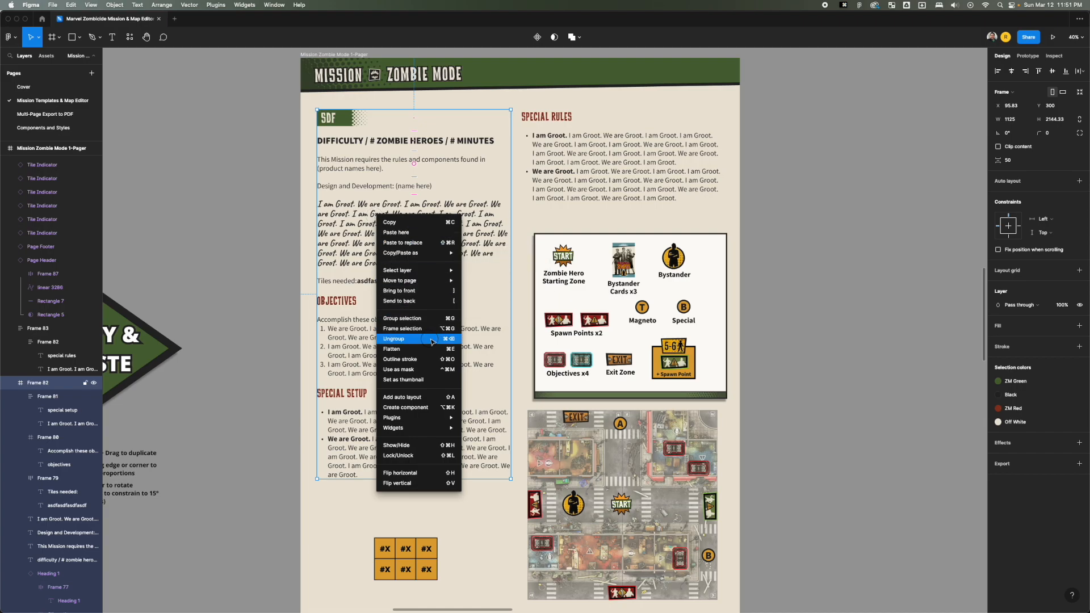
pyautogui.click(287, 287)
# Try moving the SDF heading banner, the difficulty line and the mission requirements paragraph individually to new positions.
pyautogui.click(338, 206)
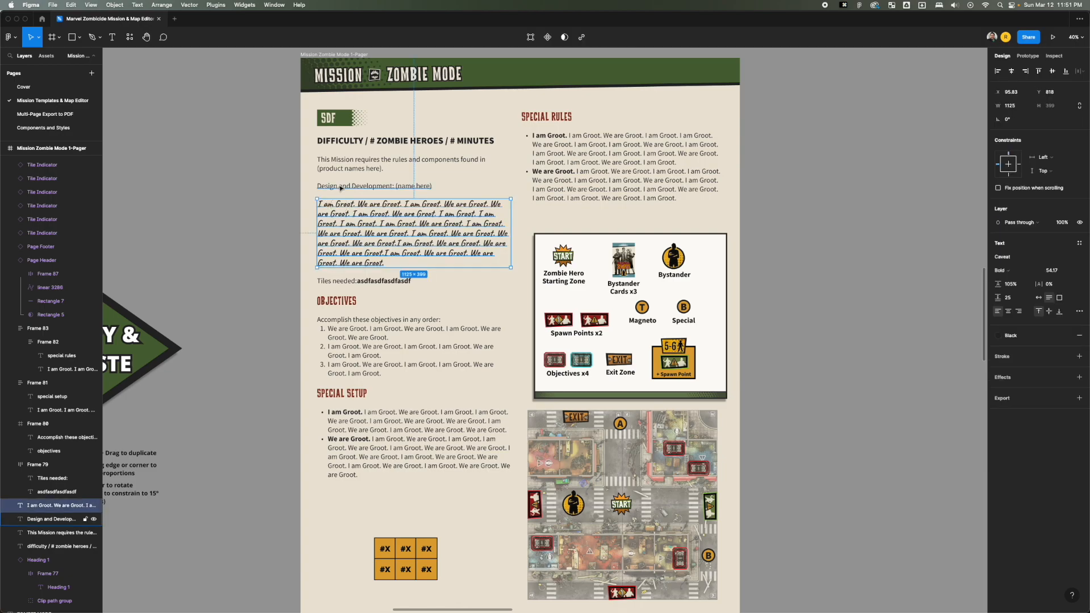
pyautogui.click(335, 122)
pyautogui.moveTo(335, 122); pyautogui.dragTo(358, 185)
pyautogui.moveTo(352, 222); pyautogui.dragTo(357, 256)
pyautogui.moveTo(587, 172); pyautogui.dragTo(545, 212)
# Undo the trial moves of the heading banner and the individual text items.
pyautogui.press('super+z')
pyautogui.press('super+z')
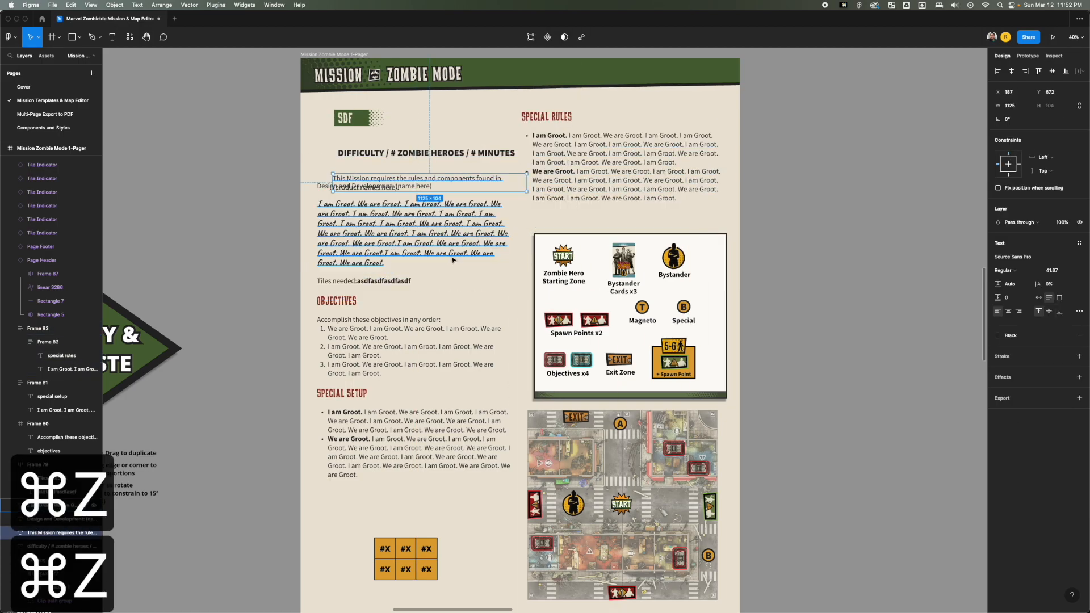
pyautogui.press('super+z')
pyautogui.press('super+z')
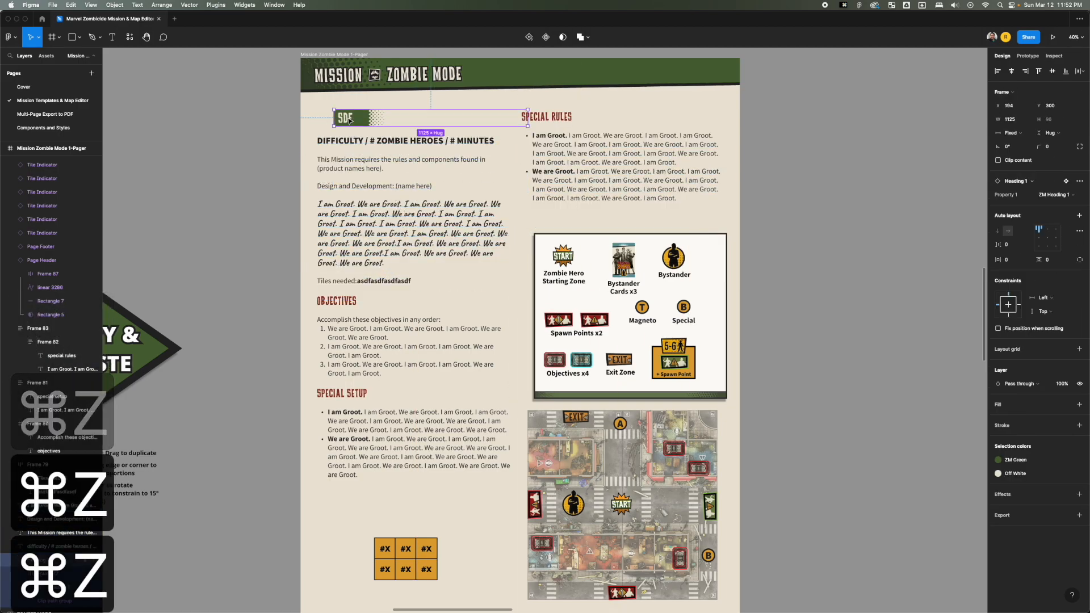
pyautogui.press('super+z')
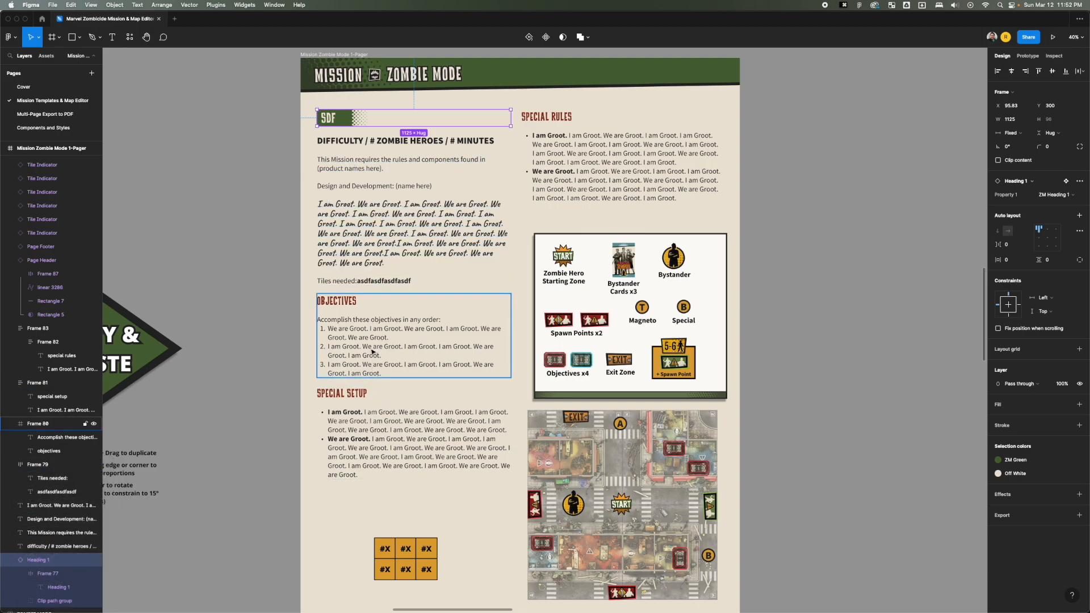
pyautogui.press('super+z')
pyautogui.press('super+z')
pyautogui.press('super+z')
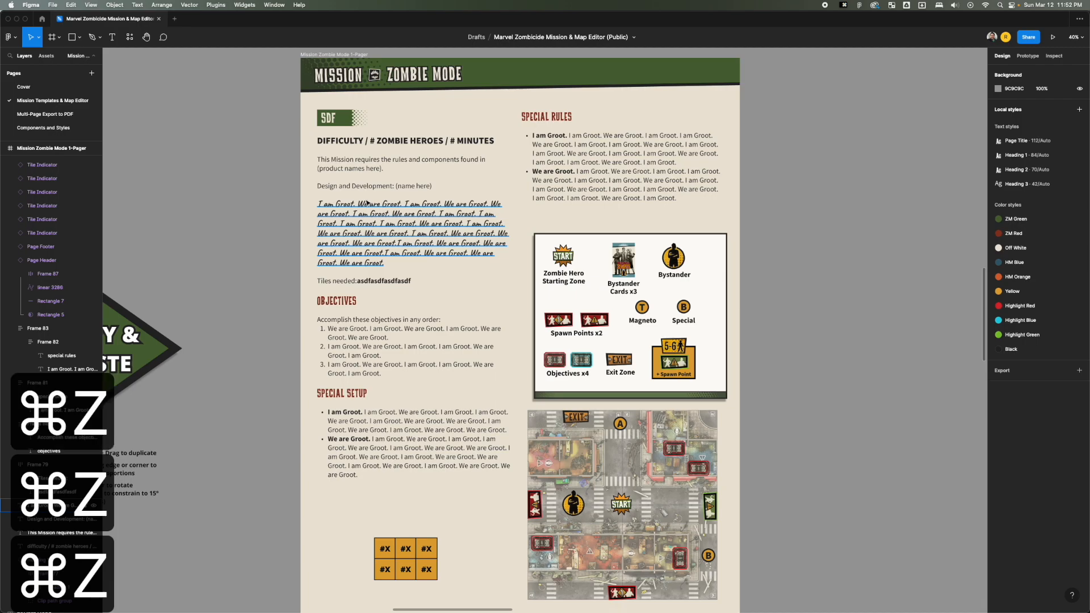
# Undo the ungrouping of the first text column so its mission text items belong to Frame 82 again.
pyautogui.press('super+z')
pyautogui.press('super+z')
pyautogui.press('super+z')
pyautogui.press('super+z')
pyautogui.press('super+z')
pyautogui.press('super+z')
pyautogui.press('super+z')
pyautogui.press('super+z')
pyautogui.press('super+z')
pyautogui.press('super+z')
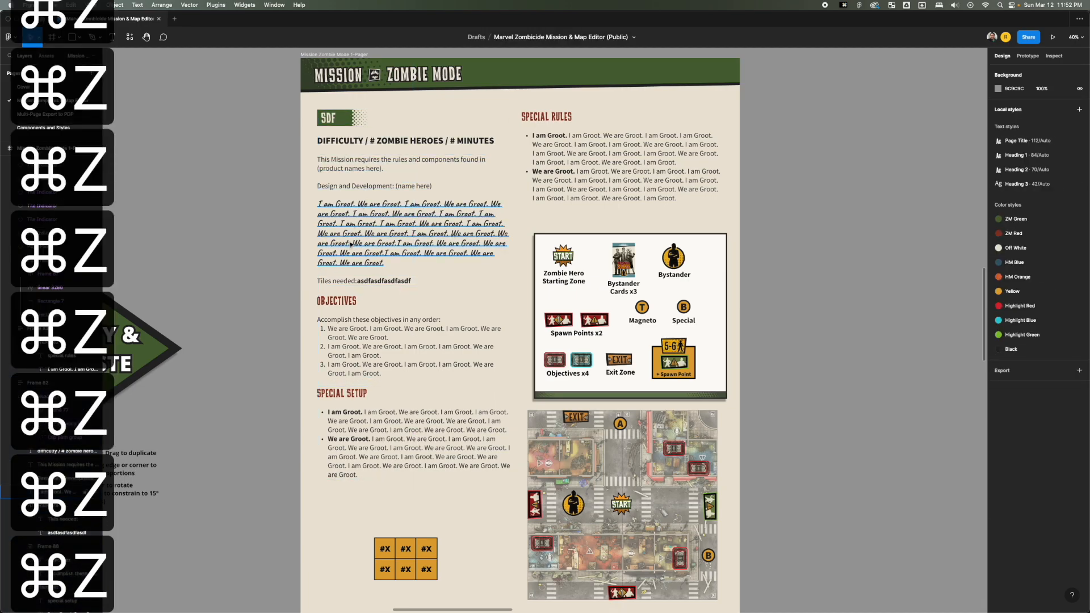
pyautogui.press('super+z')
pyautogui.press('super+z')
pyautogui.press('super+z')
# Try moving the Special Setup section into the second text column above Special Rules, and undo the move.
pyautogui.click(283, 243)
pyautogui.click(381, 319)
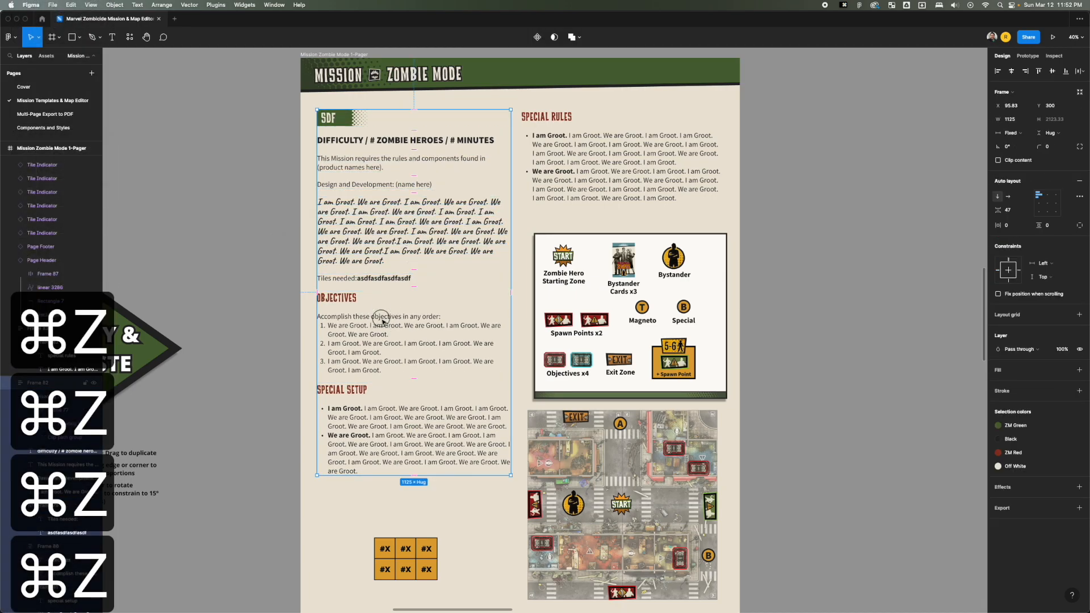
pyautogui.click(358, 412)
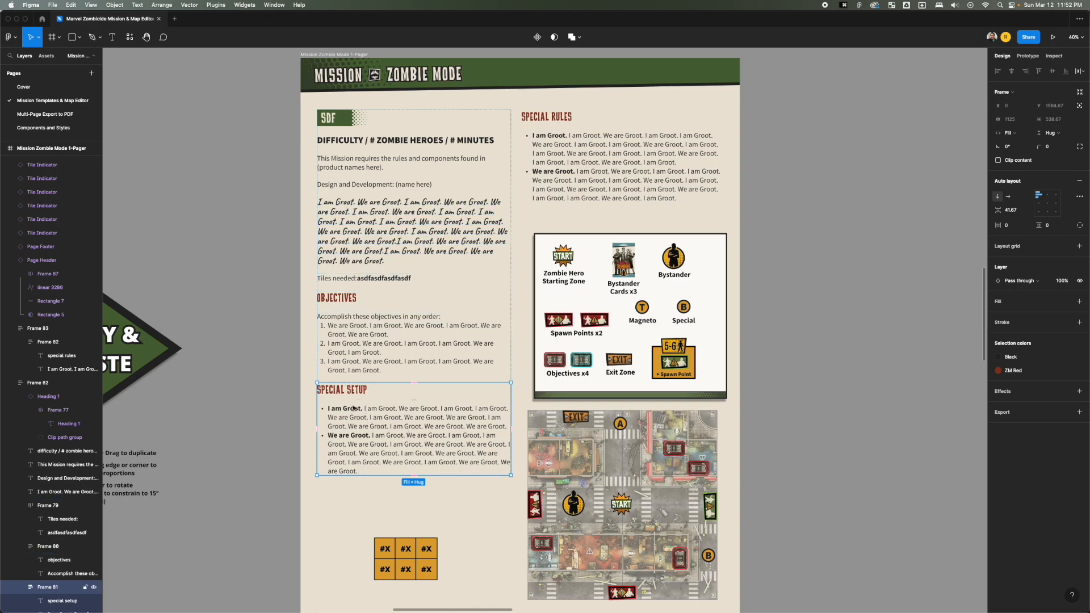
pyautogui.scroll(-3, 604, 449)
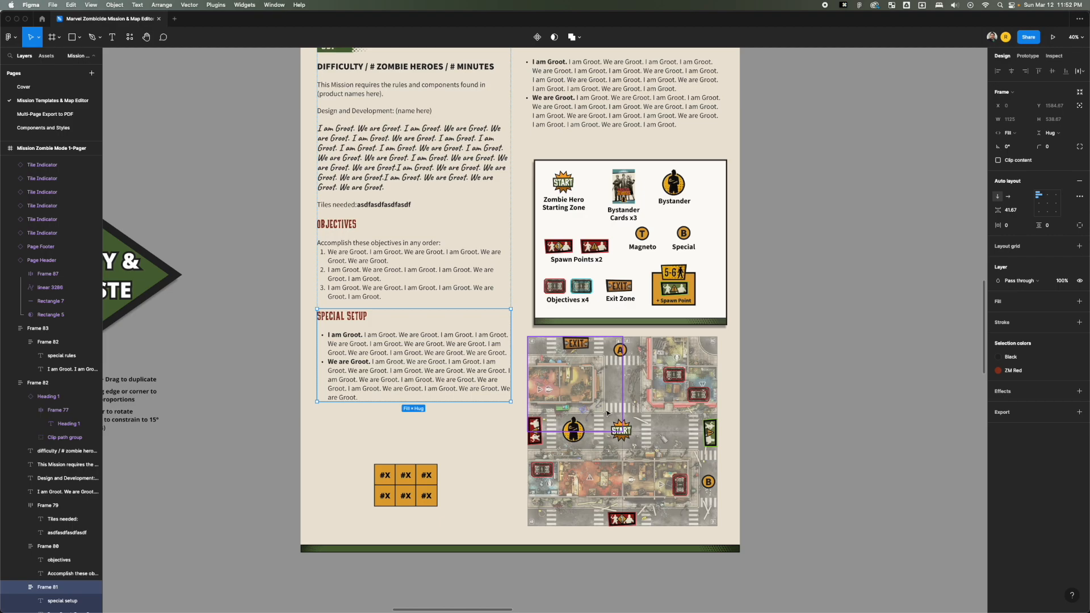
pyautogui.scroll(-1, 399, 376)
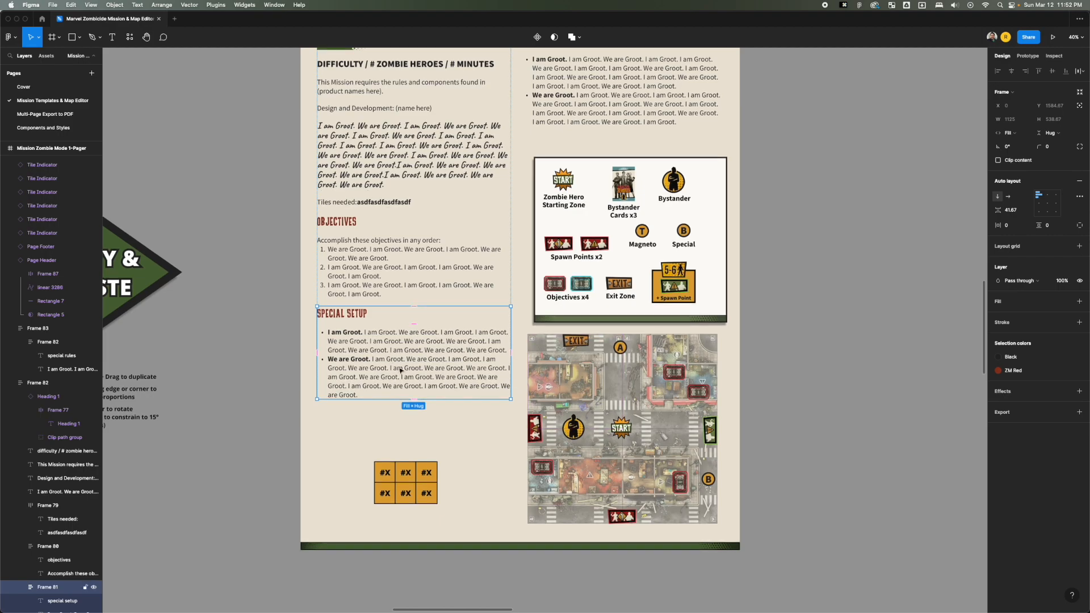
pyautogui.press('space')
pyautogui.moveTo(465, 307); pyautogui.dragTo(444, 386)
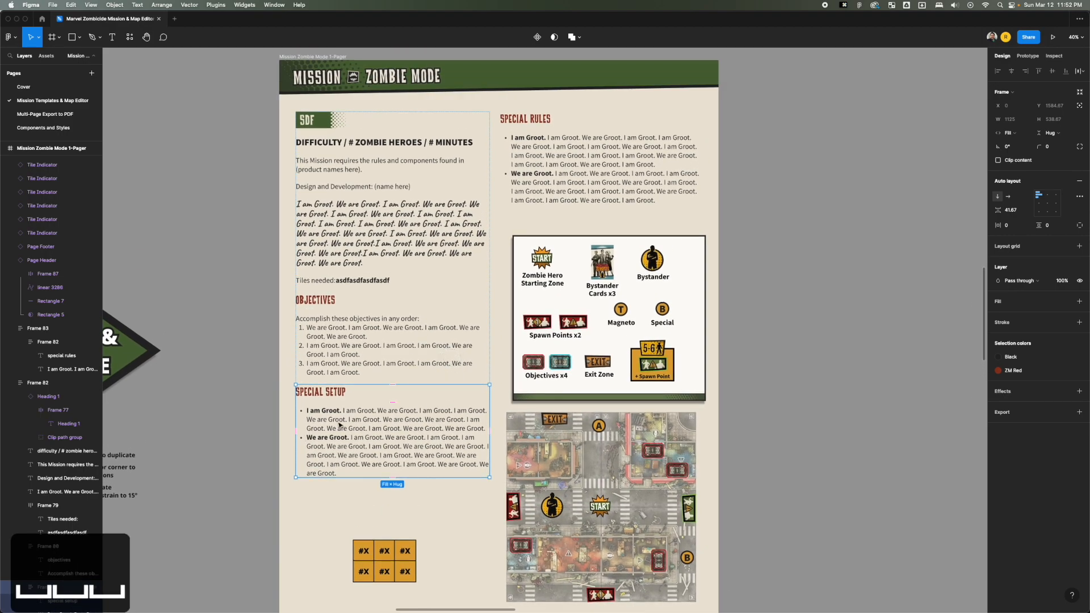
pyautogui.scroll(1, 340, 425)
pyautogui.press('Escape')
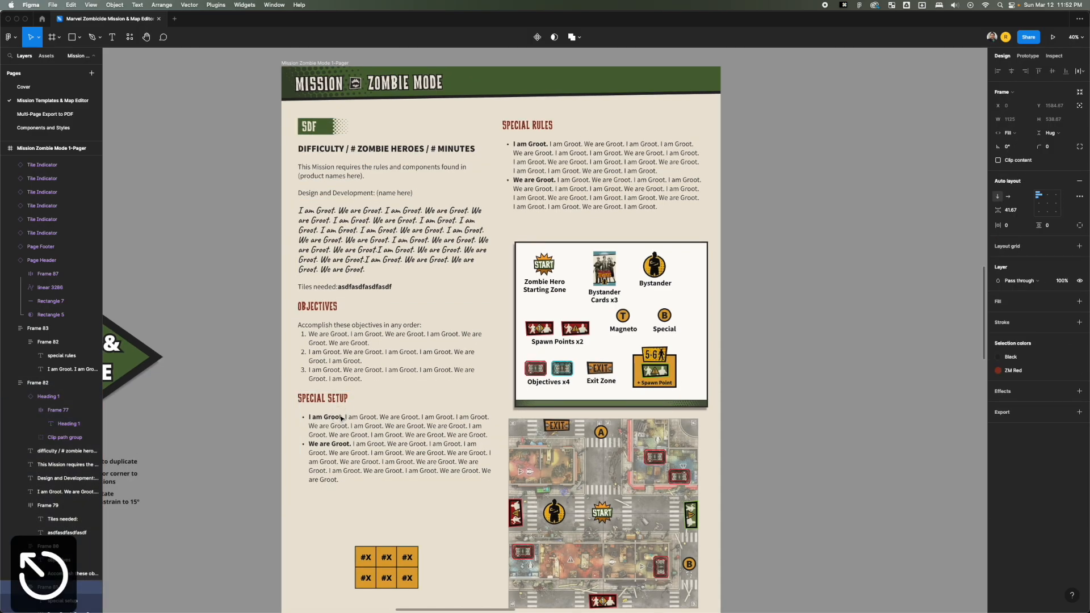
pyautogui.moveTo(372, 425); pyautogui.dragTo(585, 160)
pyautogui.moveTo(563, 126); pyautogui.dragTo(556, 117)
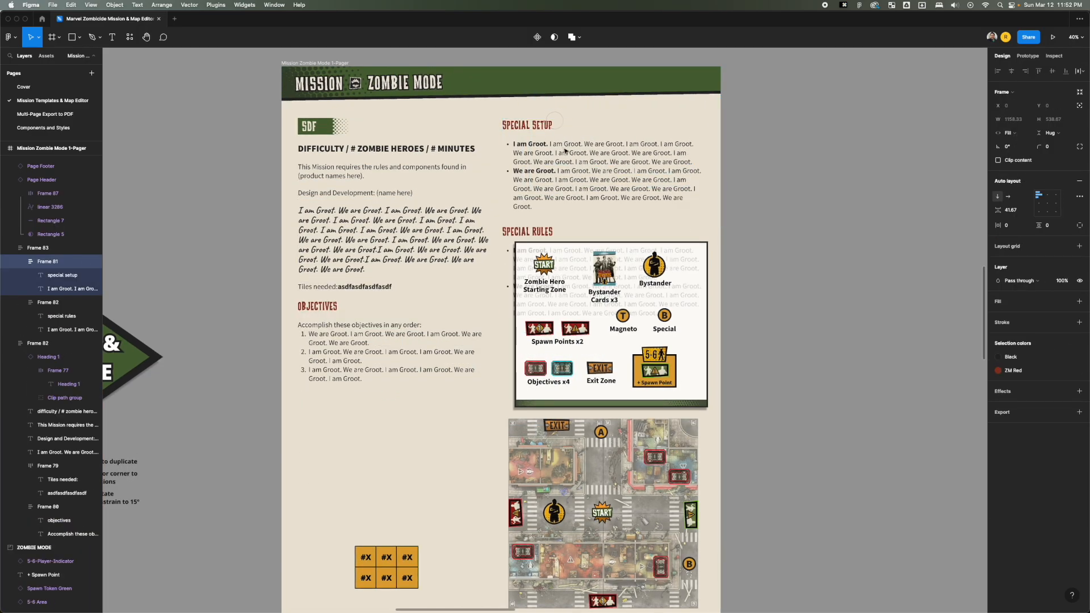
pyautogui.scroll(-1, 567, 152)
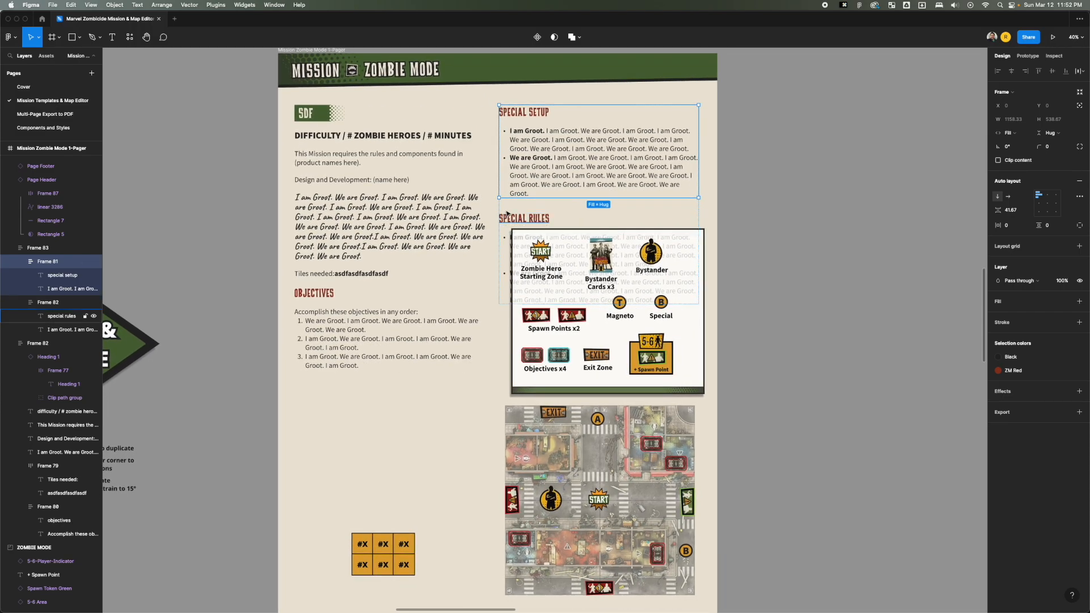
pyautogui.press('super+z')
# Move the Special Setup section between the italic story paragraph and the Tiles needed line in the first text column.
pyautogui.moveTo(342, 401); pyautogui.dragTo(340, 298)
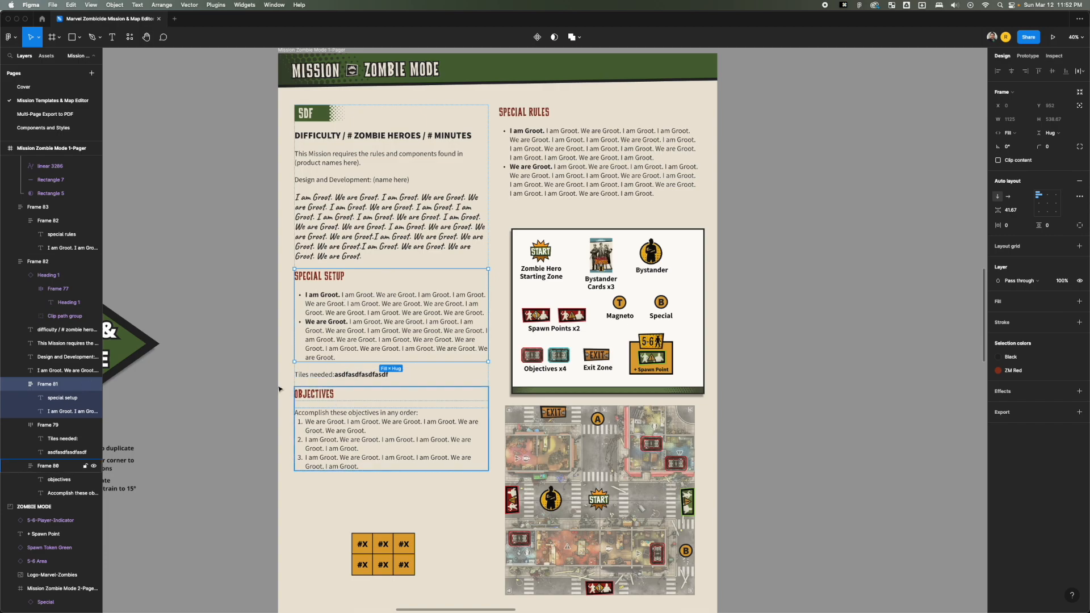
pyautogui.click(828, 239)
# Delete the customized Mission Zombie Mode 1-Pager copy from the Assemble Map and Components area.
pyautogui.scroll(-5, 773, 267)
pyautogui.moveTo(775, 265); pyautogui.dragTo(638, 238)
pyautogui.scroll(3, 360, 296)
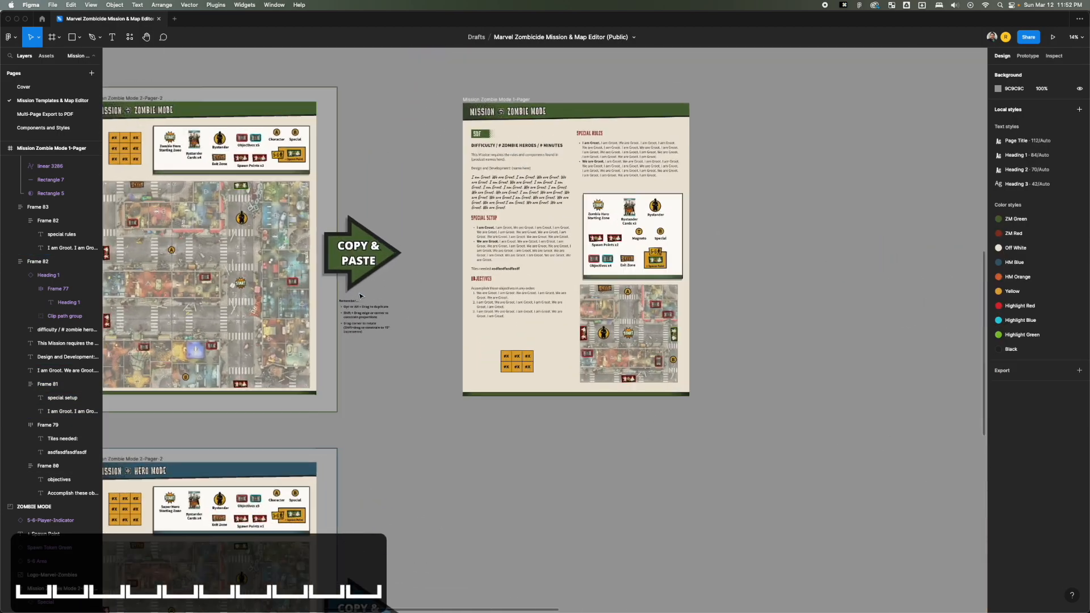
pyautogui.scroll(5, 360, 296)
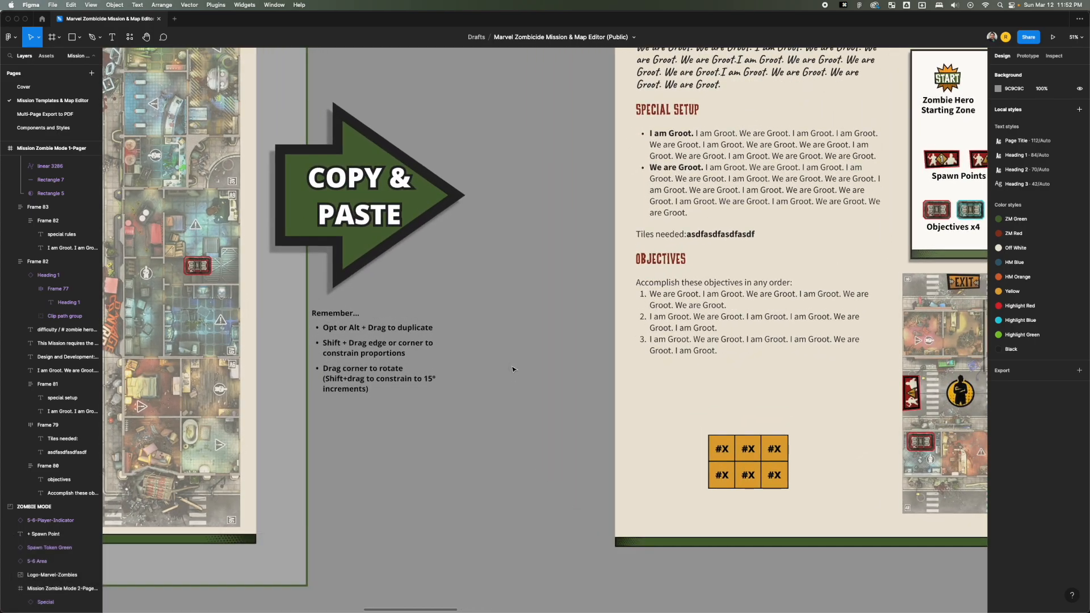
pyautogui.scroll(-6, 513, 370)
pyautogui.moveTo(624, 256); pyautogui.dragTo(301, 221)
pyautogui.click(302, 221)
pyautogui.click(494, 261)
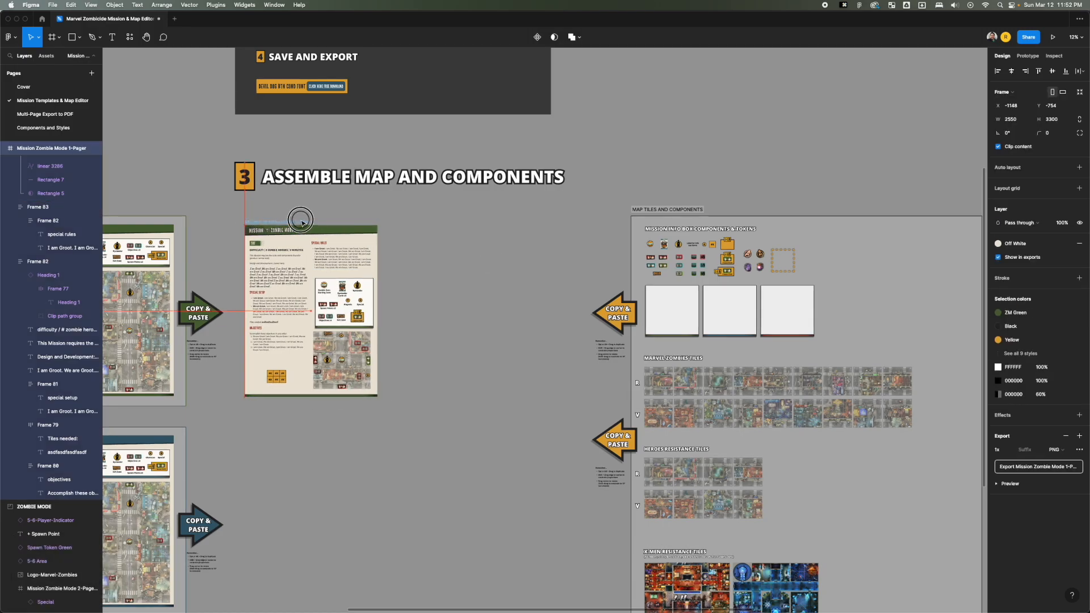
pyautogui.moveTo(399, 230); pyautogui.dragTo(714, 236)
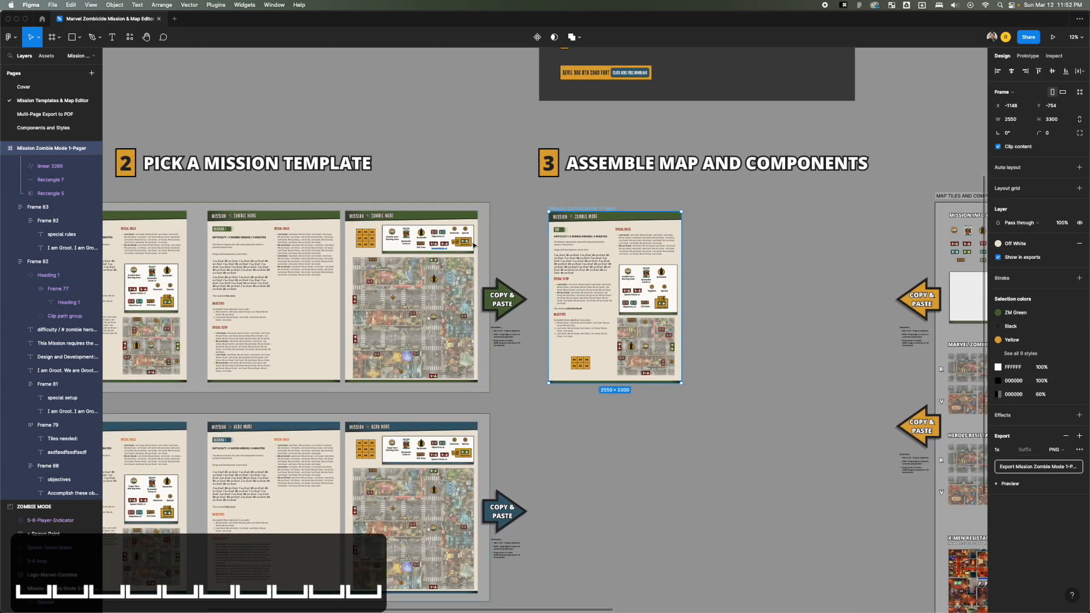
pyautogui.press('BackSpace')
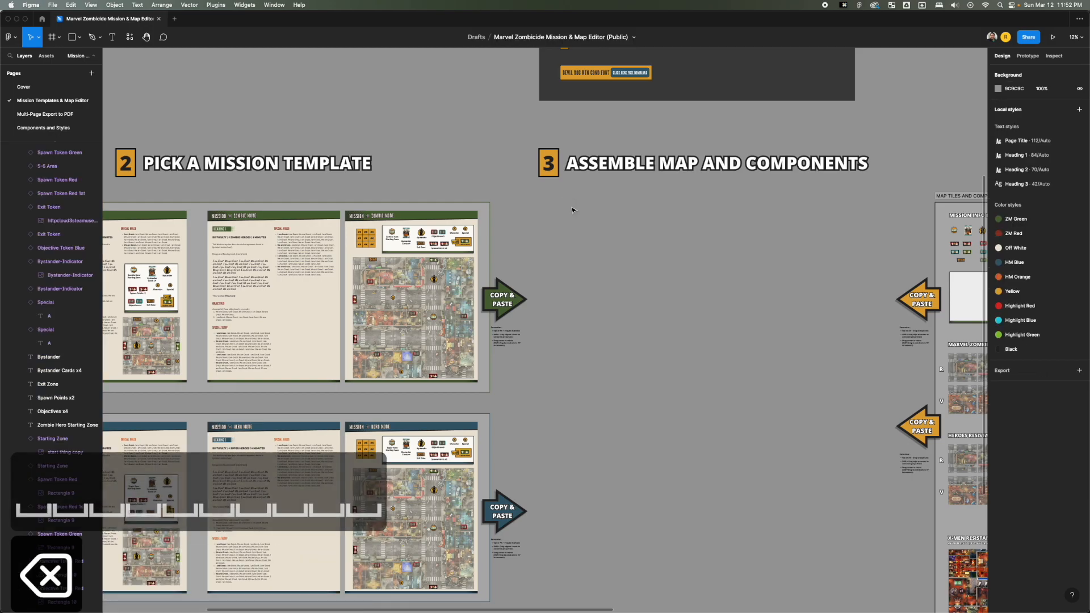
# Copy the original Mission Zombie Mode 1-Pager template from the Pick a Mission Template area.
pyautogui.moveTo(566, 207); pyautogui.dragTo(792, 238)
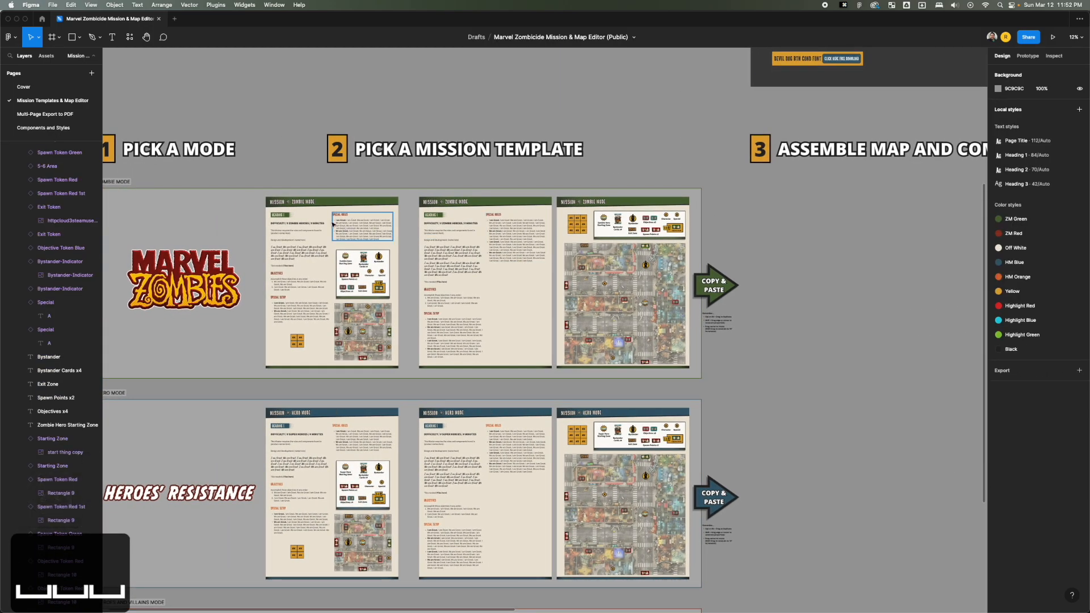
pyautogui.click(286, 198)
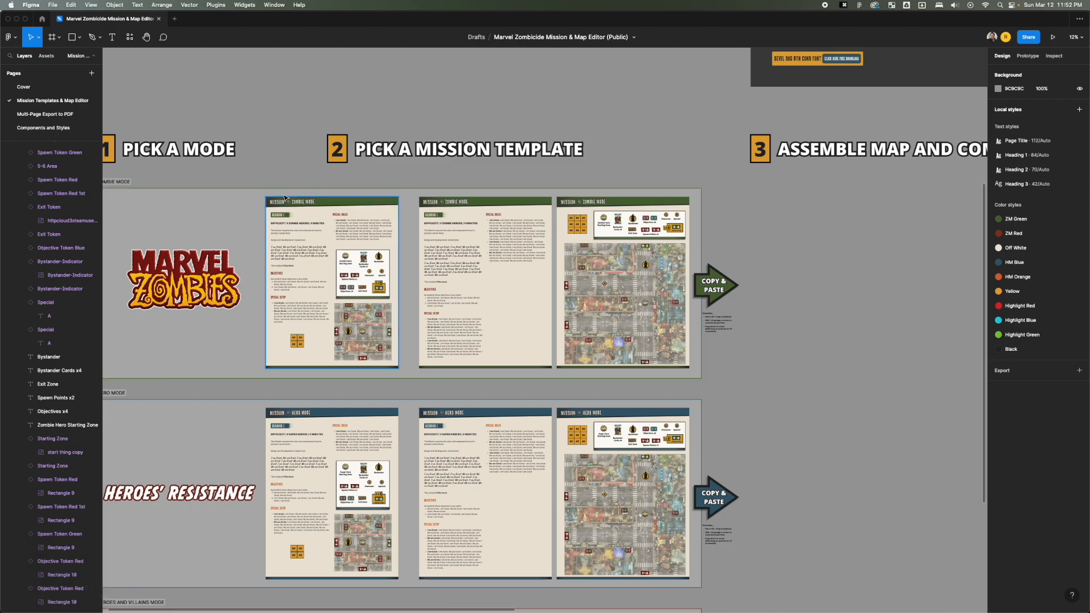
pyautogui.click(283, 195)
pyautogui.press('super+c')
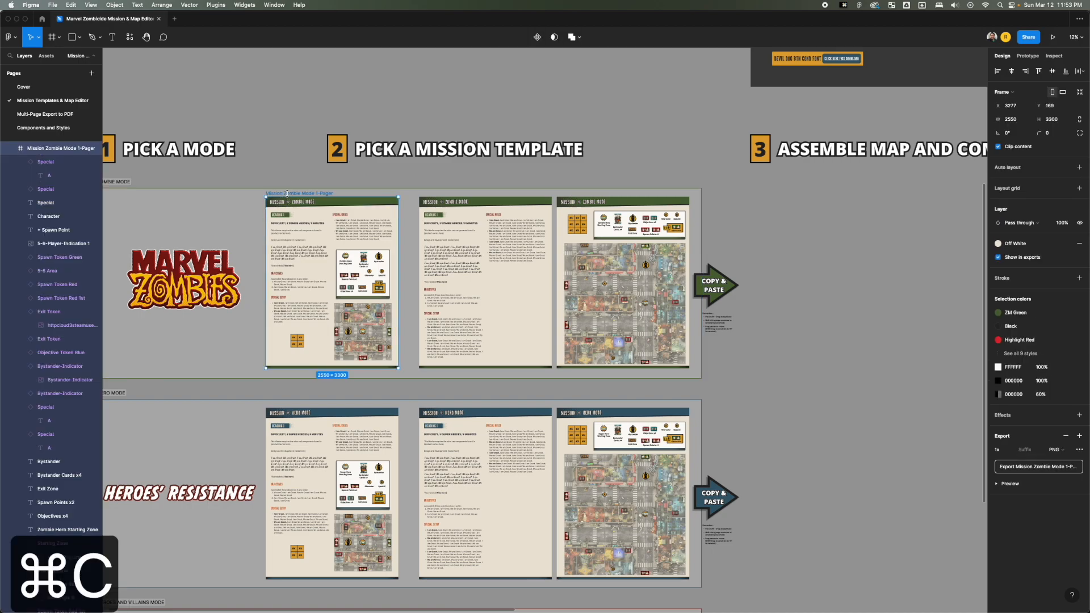
# Paste the 1-Pager template into the empty canvas under Assemble Map and Components and position it below the heading.
pyautogui.click(828, 261)
pyautogui.press('space')
pyautogui.moveTo(839, 268); pyautogui.dragTo(367, 292)
pyautogui.press('z')
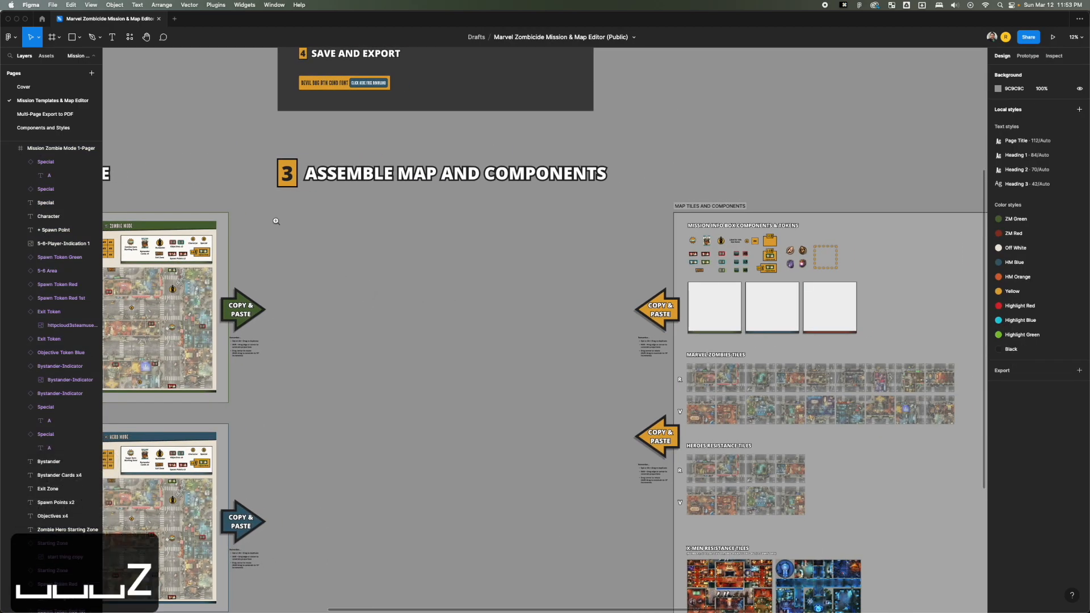
pyautogui.moveTo(276, 221); pyautogui.dragTo(684, 410)
pyautogui.press('space')
pyautogui.moveTo(641, 447); pyautogui.dragTo(904, 428)
pyautogui.scroll(-2, 741, 445)
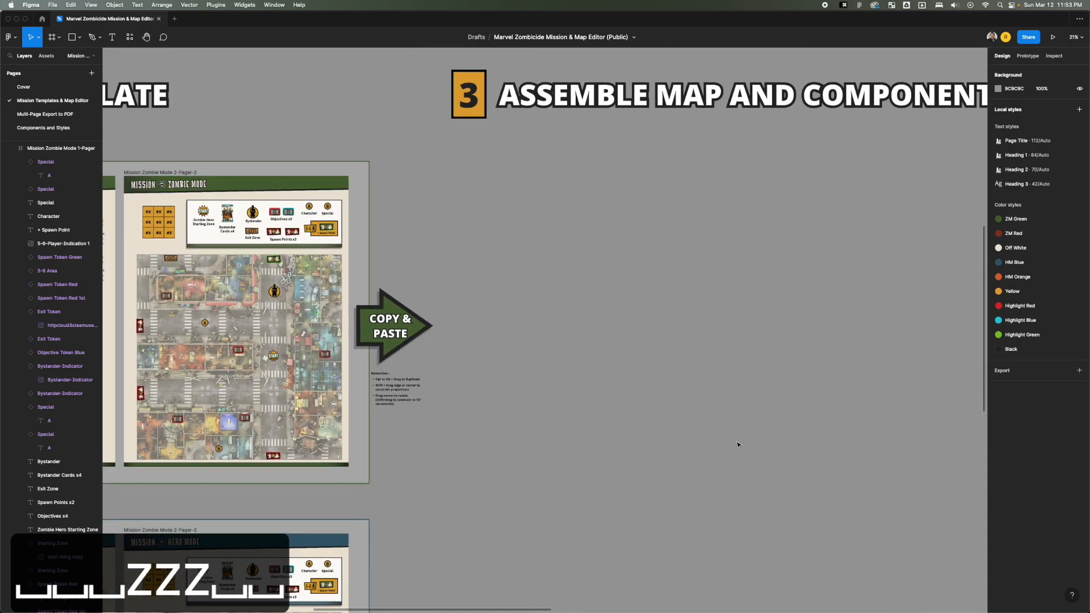
pyautogui.press('super+v')
pyautogui.moveTo(465, 184); pyautogui.dragTo(529, 182)
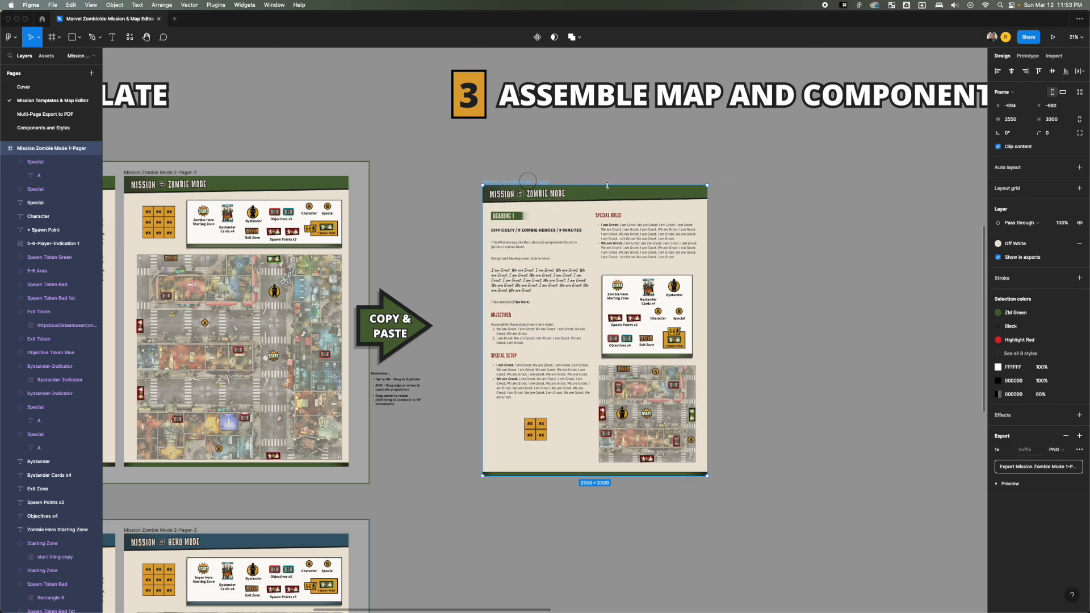
# Delete the mission info box with its tokens and the sample map from the pasted 1-Pager page.
pyautogui.press('space')
pyautogui.moveTo(778, 257); pyautogui.dragTo(672, 198)
pyautogui.press('z')
pyautogui.moveTo(685, 110); pyautogui.dragTo(376, 465)
pyautogui.click(769, 307)
pyautogui.moveTo(688, 208); pyautogui.dragTo(484, 353)
pyautogui.press('BackSpace')
pyautogui.moveTo(713, 325); pyautogui.dragTo(479, 518)
pyautogui.press('BackSpace')
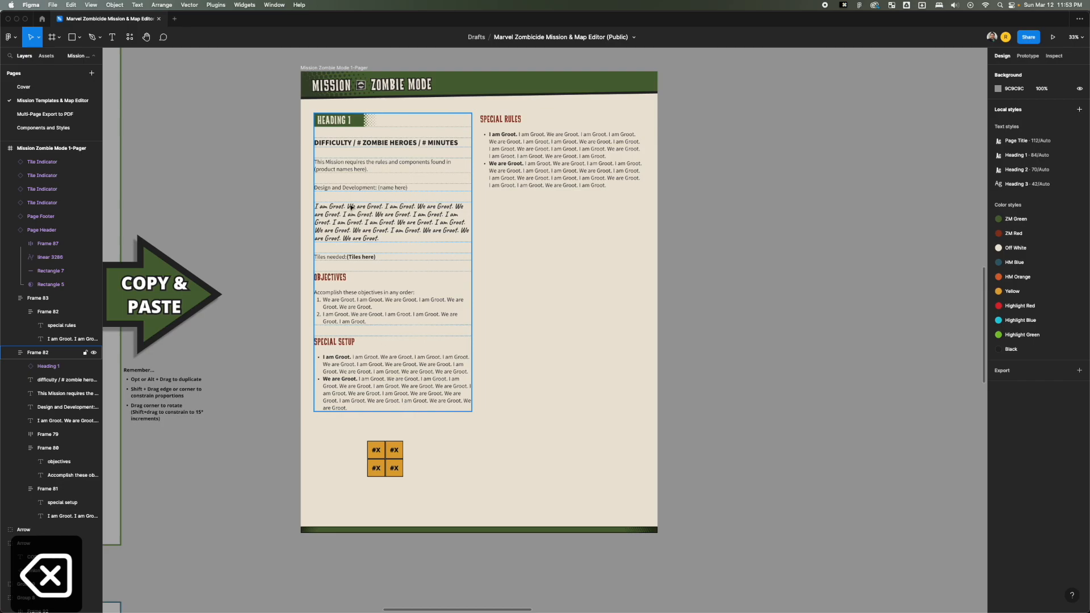
# Examine the R and V rows of the Marvel Zombies tiles, comparing the corner label of tile 1R with its layer name.
pyautogui.click(849, 219)
pyautogui.scroll(-5, 770, 250)
pyautogui.press('space')
pyautogui.moveTo(771, 260); pyautogui.dragTo(445, 261)
pyautogui.moveTo(587, 263); pyautogui.dragTo(384, 249)
pyautogui.press('space')
pyautogui.moveTo(461, 313); pyautogui.dragTo(550, 209)
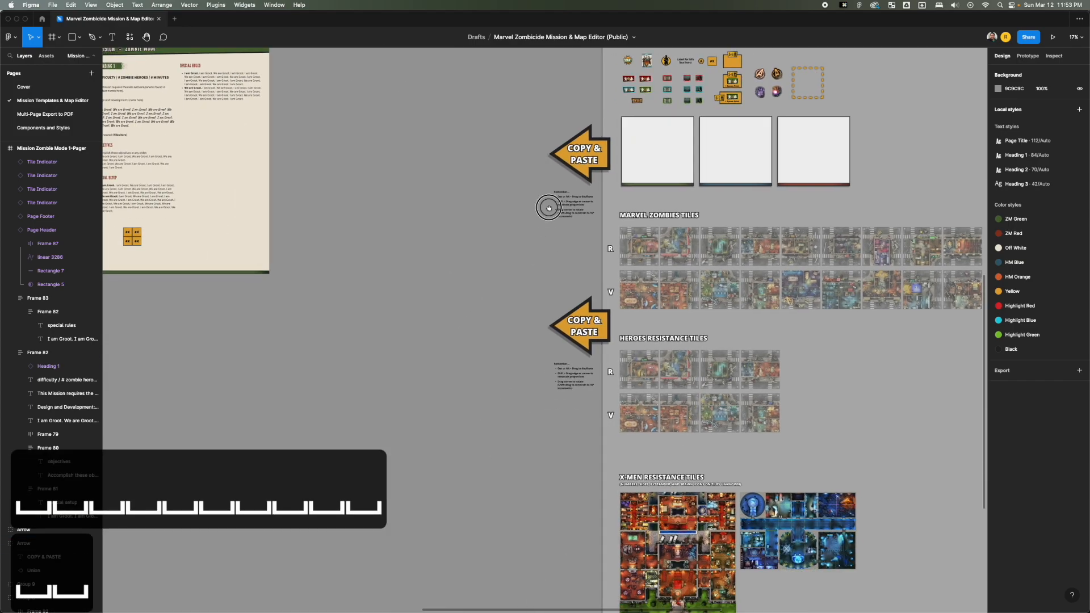
pyautogui.press('space')
pyautogui.moveTo(647, 247); pyautogui.dragTo(418, 244)
pyautogui.press('z')
pyautogui.moveTo(366, 211); pyautogui.dragTo(834, 347)
pyautogui.press('space')
pyautogui.moveTo(626, 352); pyautogui.dragTo(778, 291)
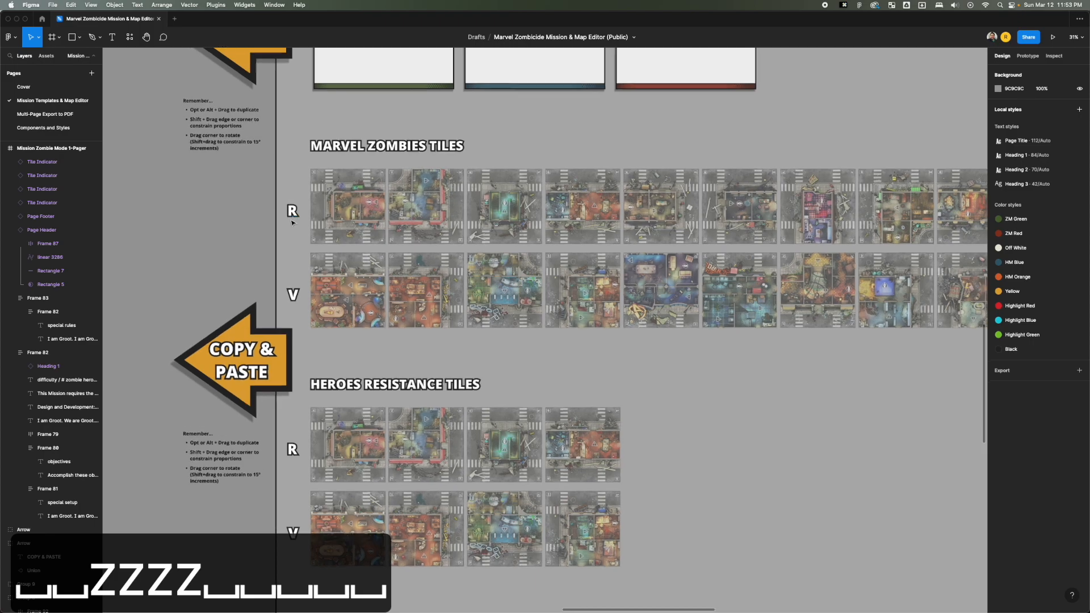
pyautogui.scroll(5, 293, 225)
pyautogui.scroll(3, 293, 225)
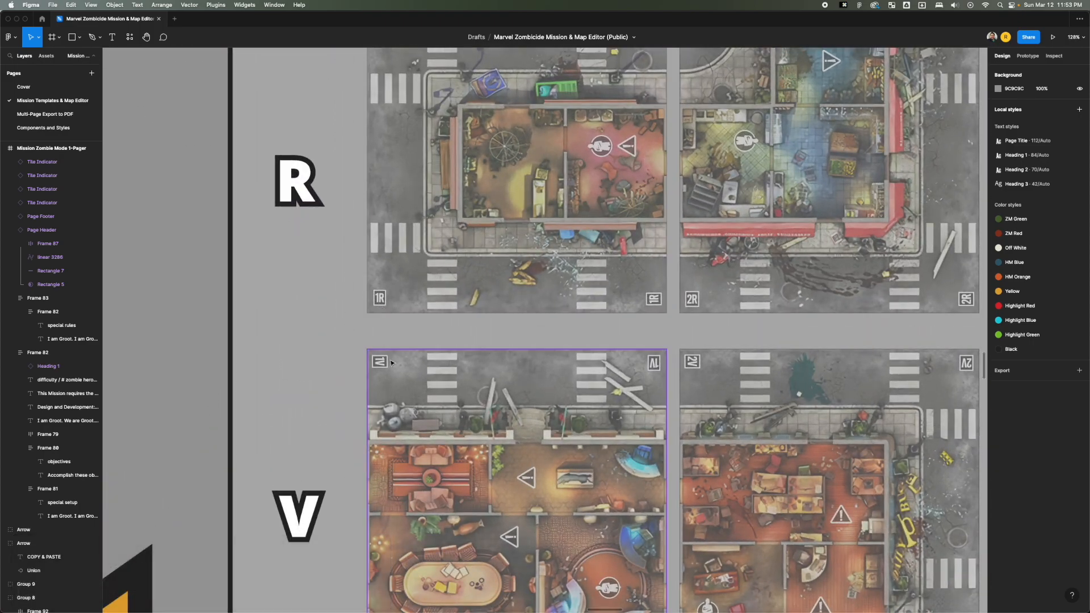
pyautogui.click(378, 306)
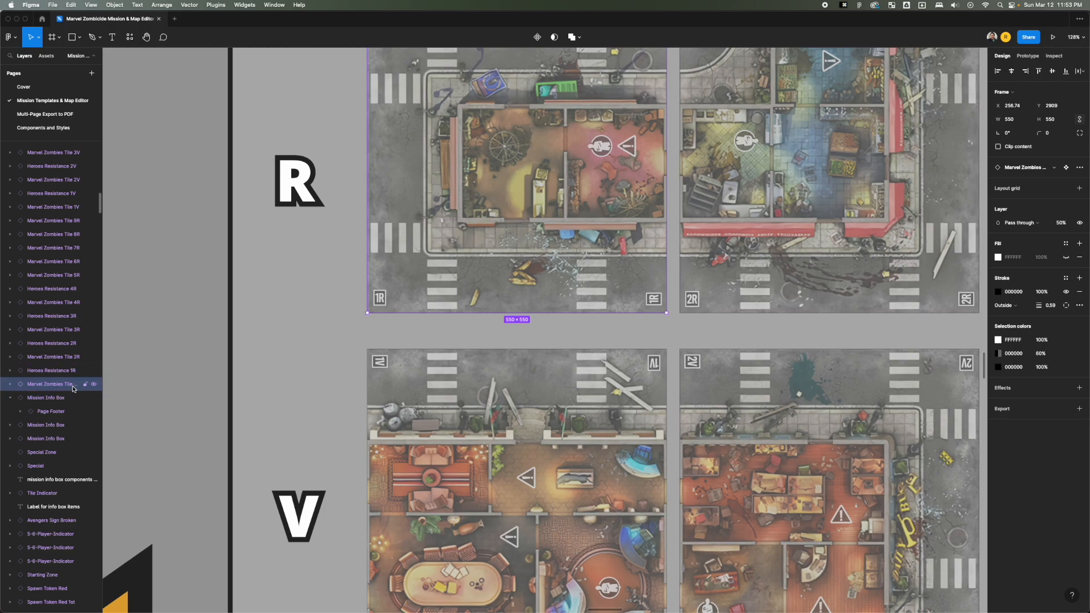
pyautogui.scroll(-5, 344, 335)
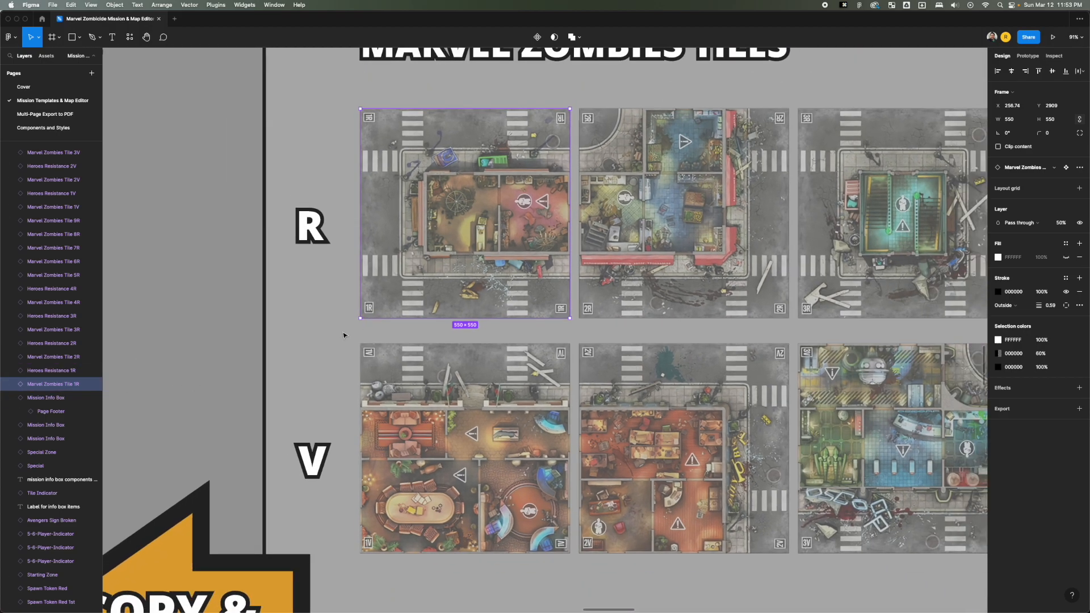
# Duplicate Marvel Zombies tile 1R from the tile library onto the open canvas beside the library section.
pyautogui.click(321, 354)
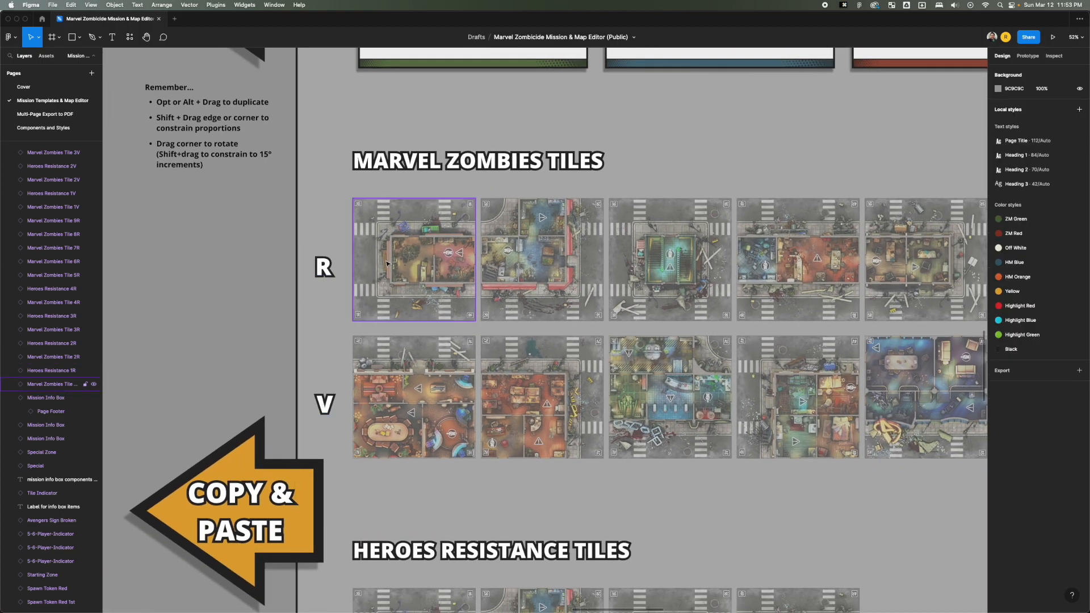
pyautogui.click(579, 194)
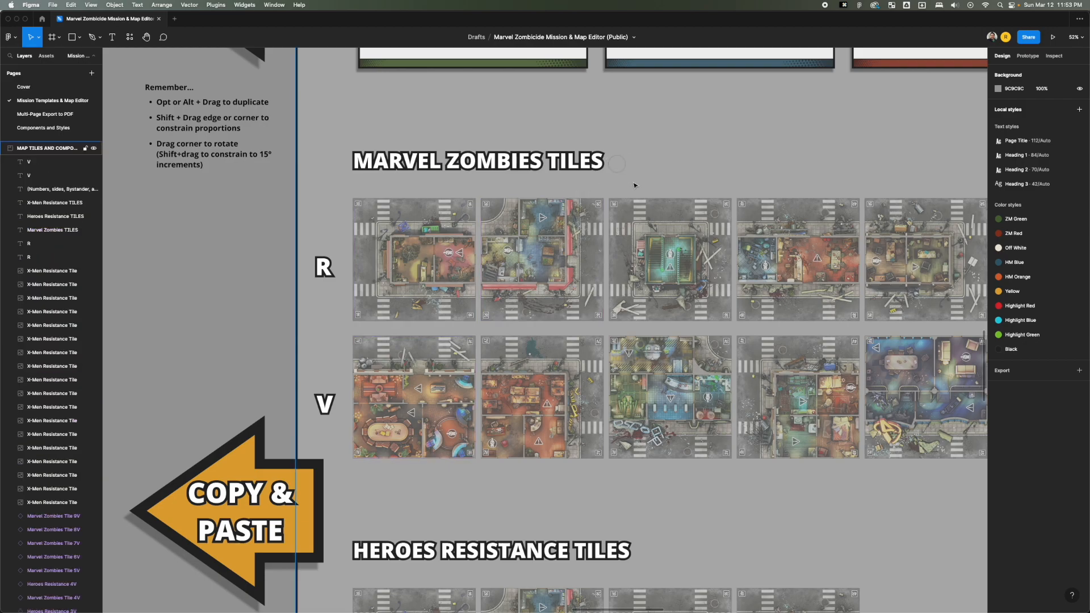
pyautogui.scroll(-5, 493, 238)
pyautogui.scroll(2, 493, 239)
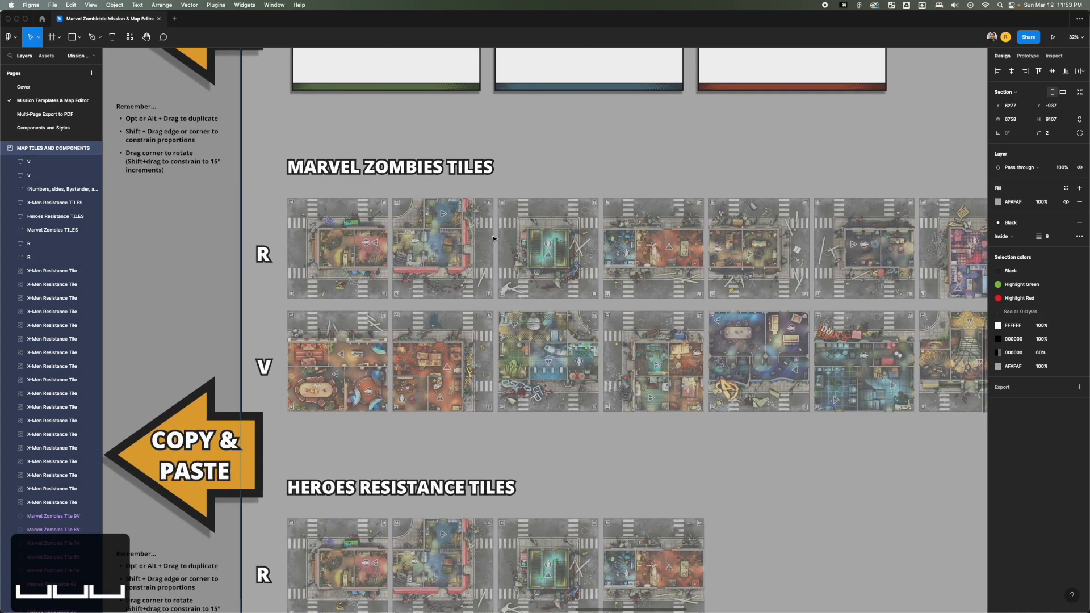
pyautogui.click(356, 258)
pyautogui.press('super+c')
pyautogui.press('super+v')
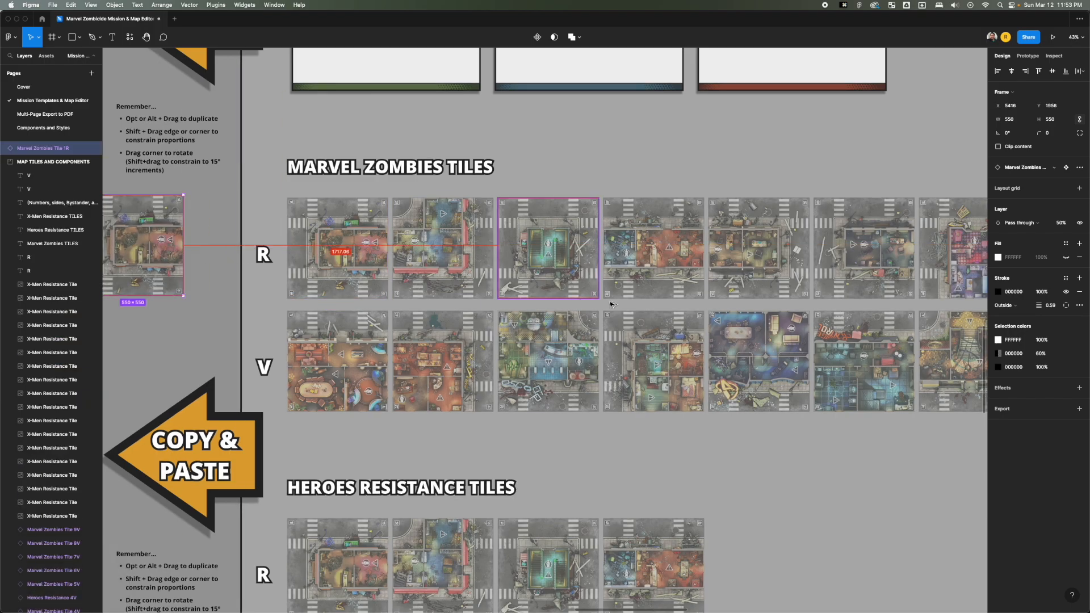
# Duplicate Marvel Zombies tiles 2V, 7R and 8R onto the open canvas next to the copied 1R tile.
pyautogui.press('space')
pyautogui.moveTo(598, 382); pyautogui.dragTo(553, 347)
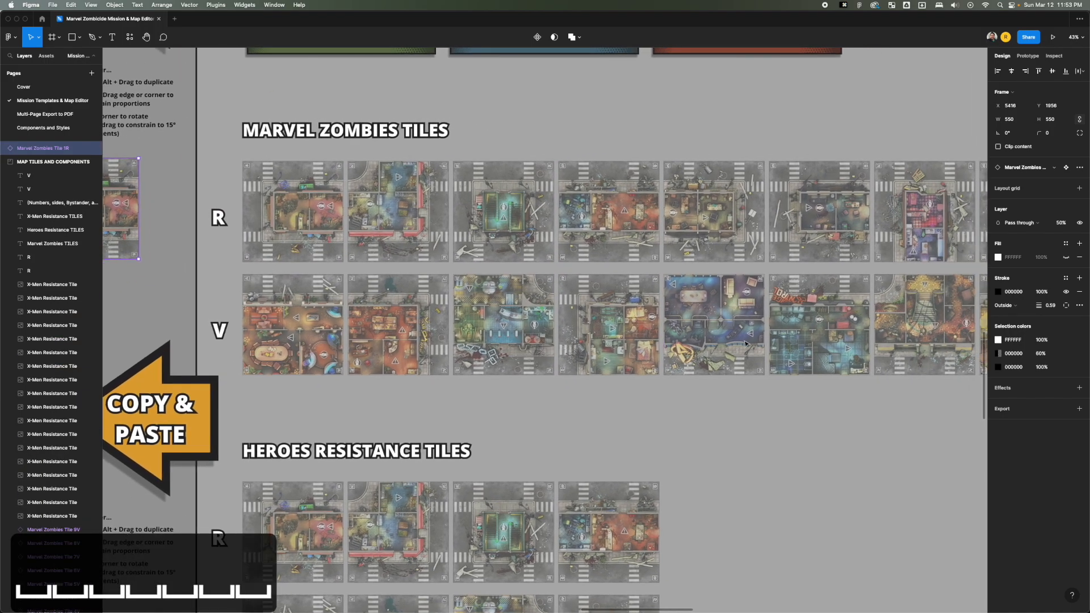
pyautogui.moveTo(415, 341); pyautogui.dragTo(139, 312)
pyautogui.press('space')
pyautogui.moveTo(506, 321); pyautogui.dragTo(386, 323)
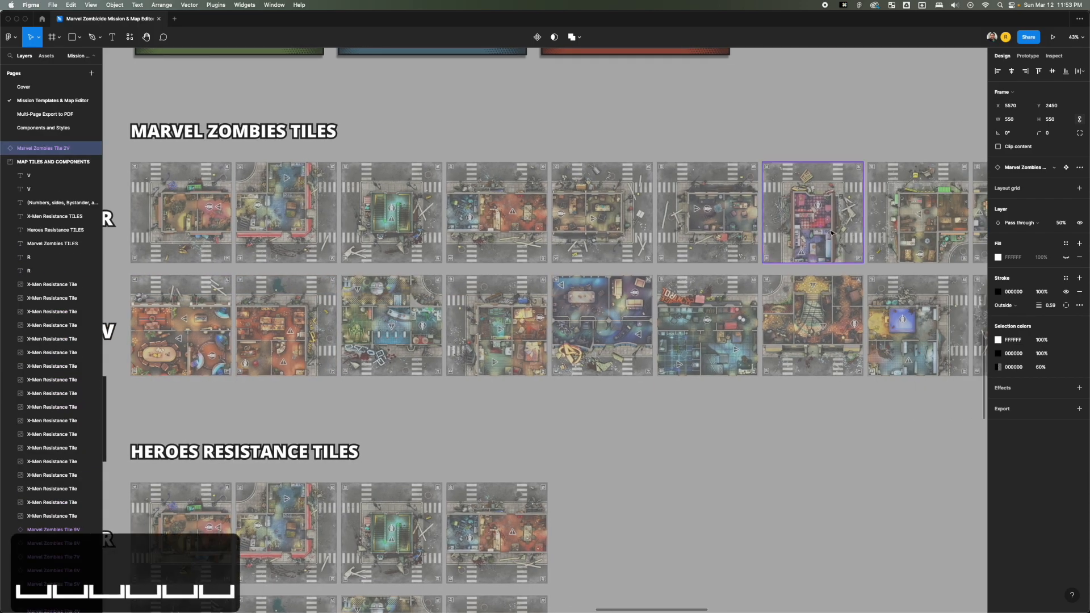
pyautogui.moveTo(827, 233); pyautogui.dragTo(192, 231)
pyautogui.press('space')
pyautogui.moveTo(535, 246); pyautogui.dragTo(258, 251)
pyautogui.scroll(-5, 672, 248)
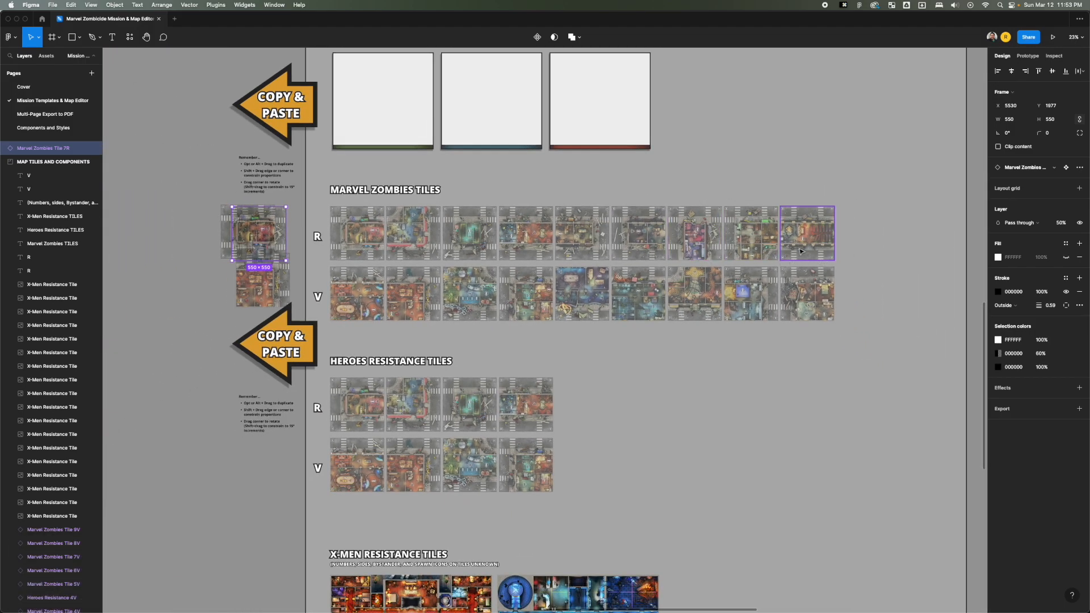
pyautogui.moveTo(759, 243); pyautogui.dragTo(460, 275)
# Spread the four duplicated tiles into a rough two-by-two arrangement on the open canvas and select all of them.
pyautogui.press('space')
pyautogui.press('z')
pyautogui.moveTo(629, 200); pyautogui.dragTo(463, 368)
pyautogui.moveTo(590, 194); pyautogui.dragTo(322, 178)
pyautogui.moveTo(491, 197); pyautogui.dragTo(371, 165)
pyautogui.press('space')
pyautogui.scroll(3, 522, 159)
pyautogui.press('space')
pyautogui.moveTo(404, 233); pyautogui.dragTo(624, 211)
pyautogui.scroll(-3, 429, 253)
pyautogui.moveTo(388, 224); pyautogui.dragTo(776, 358)
pyautogui.moveTo(783, 343); pyautogui.dragTo(687, 357)
pyautogui.press('space')
pyautogui.press('space')
pyautogui.moveTo(700, 249); pyautogui.dragTo(701, 251)
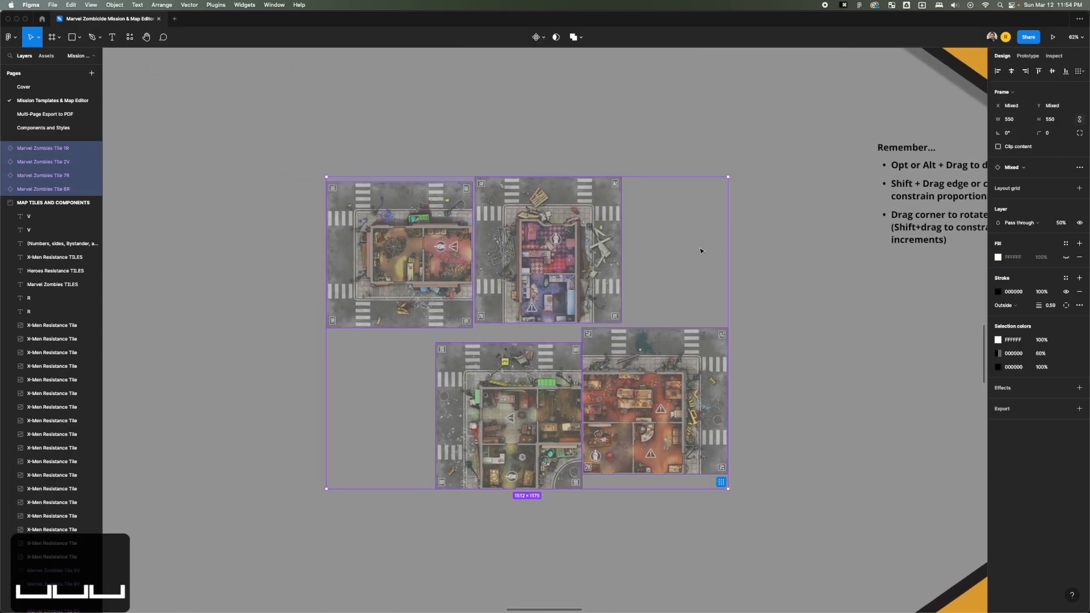
# Select the four duplicated map tiles and tidy them up into an even two-by-two grid.
pyautogui.click(779, 220)
pyautogui.moveTo(774, 209); pyautogui.dragTo(414, 402)
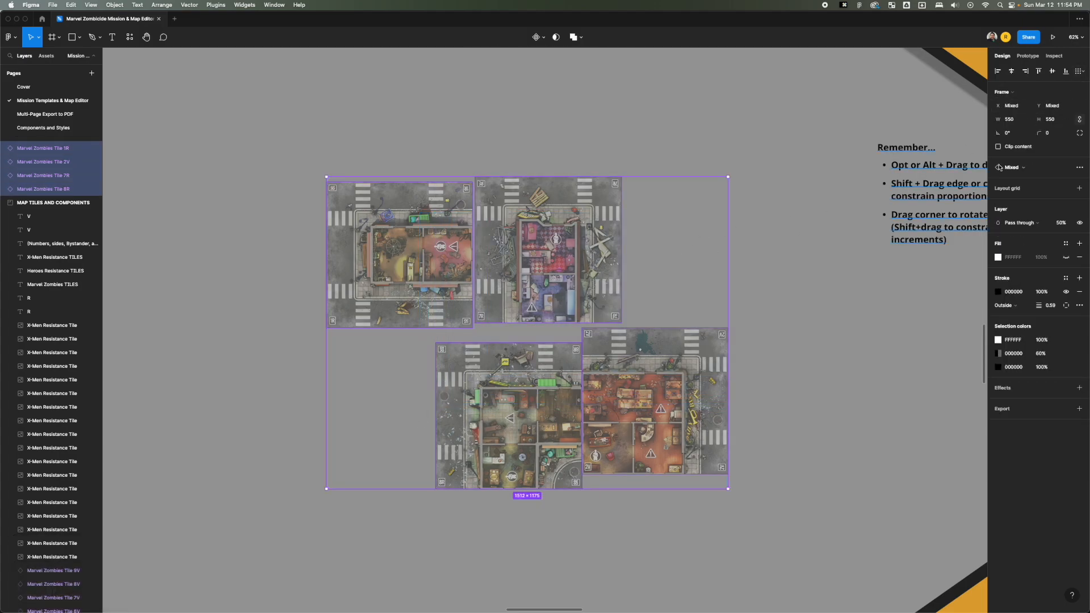
pyautogui.click(1079, 73)
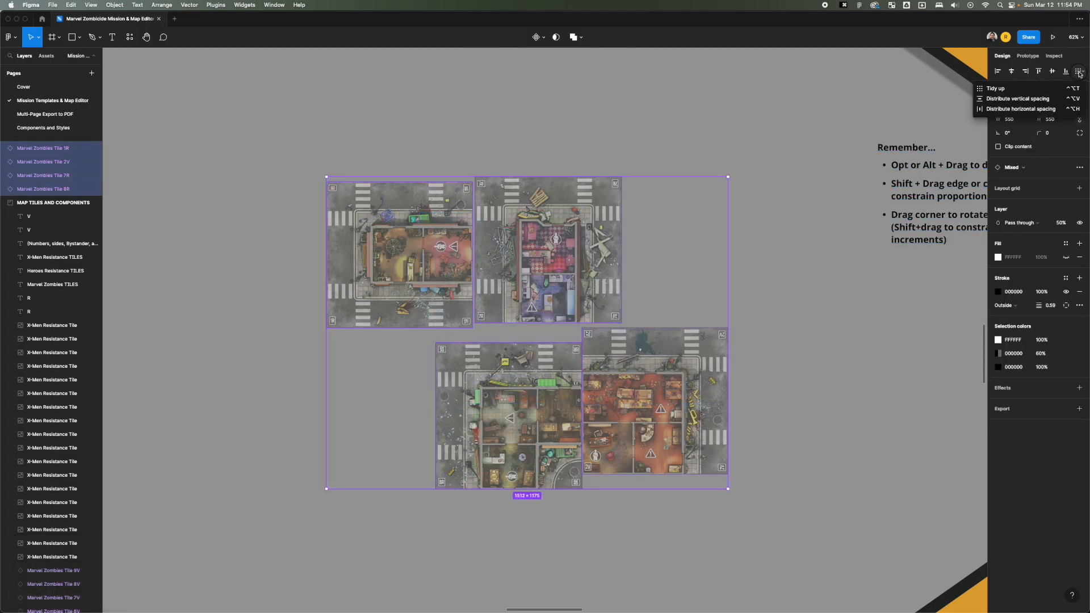
pyautogui.click(1051, 89)
pyautogui.click(717, 266)
pyautogui.moveTo(676, 255); pyautogui.dragTo(407, 401)
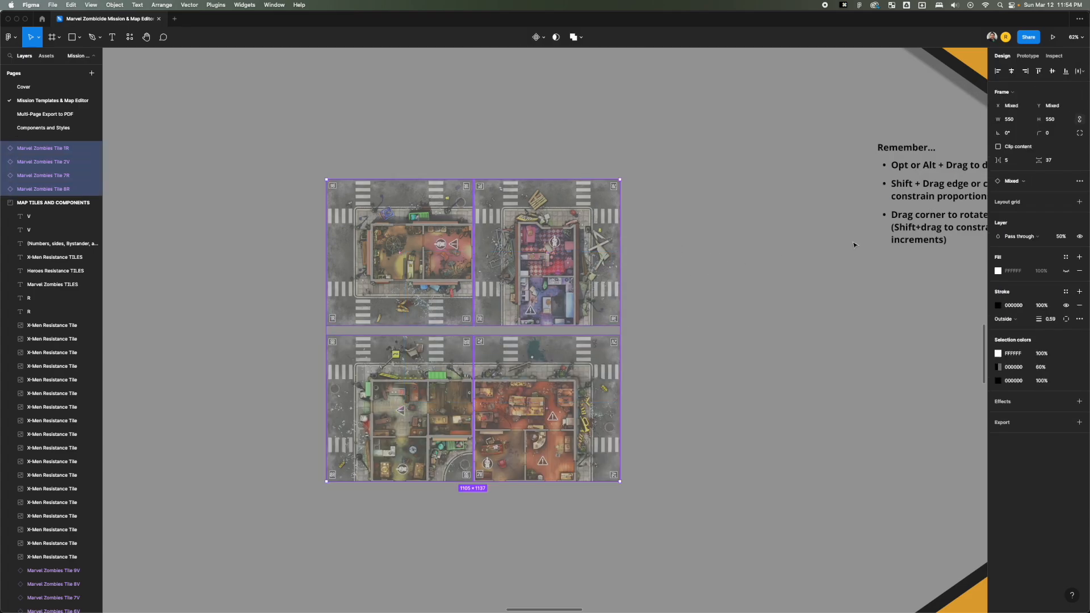
# Set both the horizontal and vertical spacing between the four tiles to 0, then deselect them.
pyautogui.write('0')
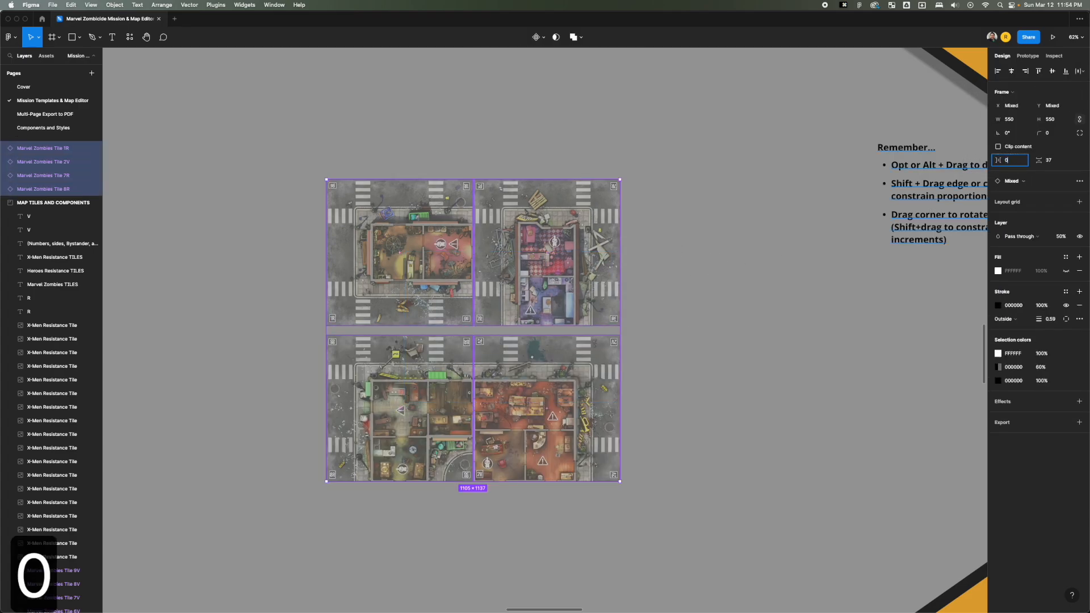
pyautogui.press('Tab')
pyautogui.write('0')
pyautogui.press('Tab')
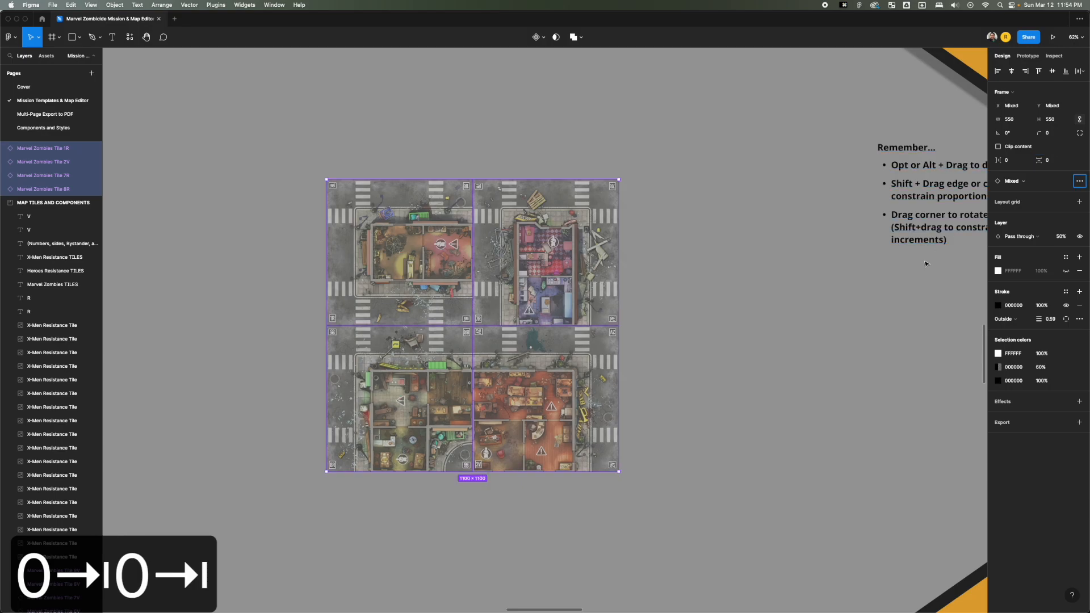
pyautogui.click(775, 252)
# Rotate Marvel Zombies tile 7R to -90° so its building lines up with the adjacent 1R tile.
pyautogui.click(558, 293)
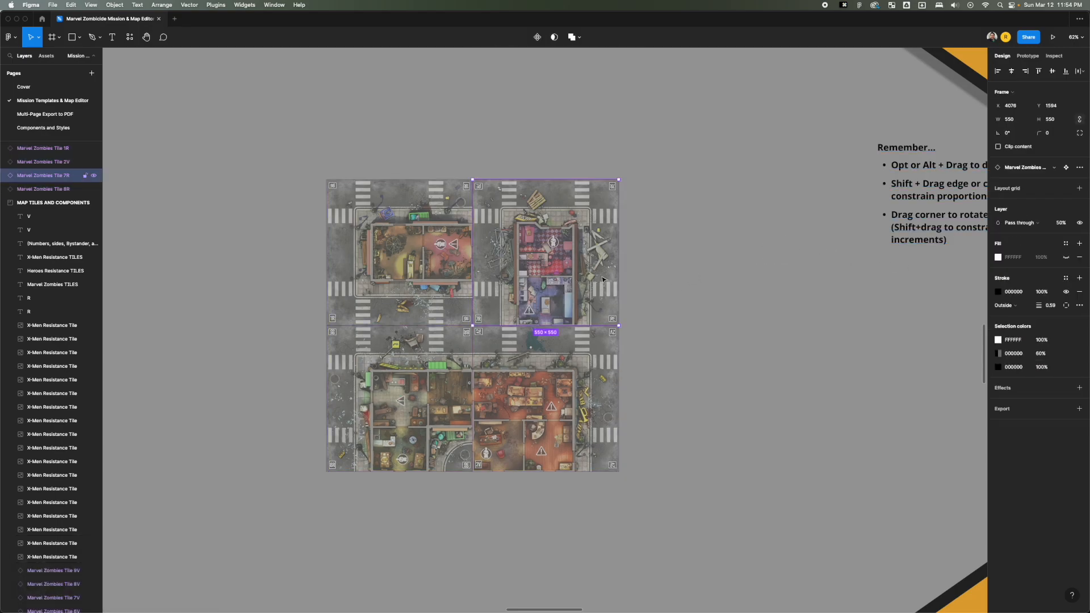
pyautogui.moveTo(622, 180); pyautogui.dragTo(636, 332)
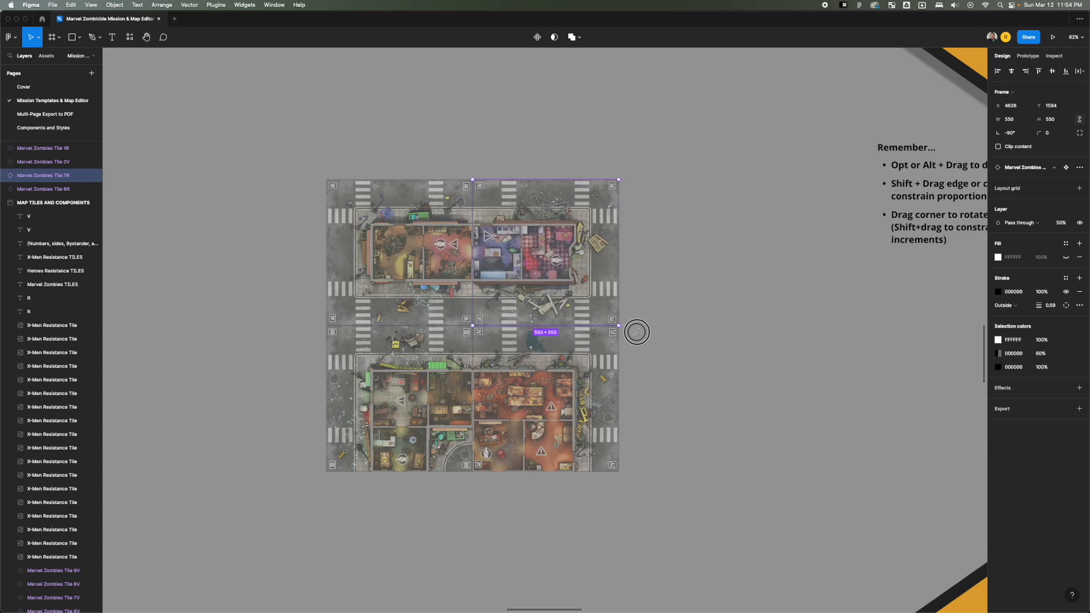
pyautogui.click(653, 359)
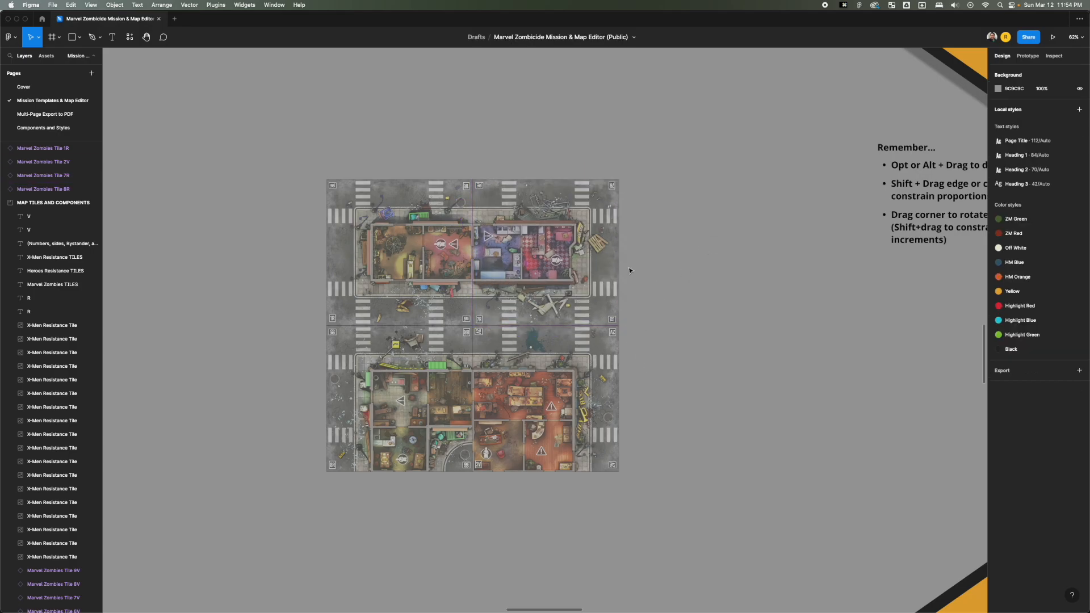
# Duplicate all mission info box components, tokens and the three info boxes, without their heading, onto the canvas beside the Zombie Mode 1-Pager.
pyautogui.scroll(-10, 629, 270)
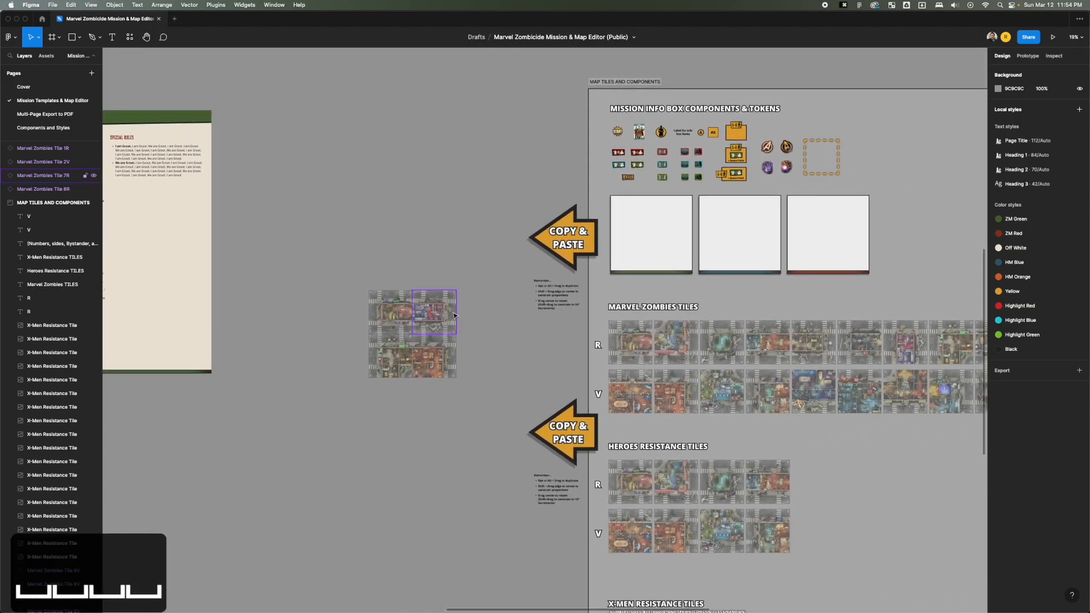
pyautogui.scroll(5, 433, 313)
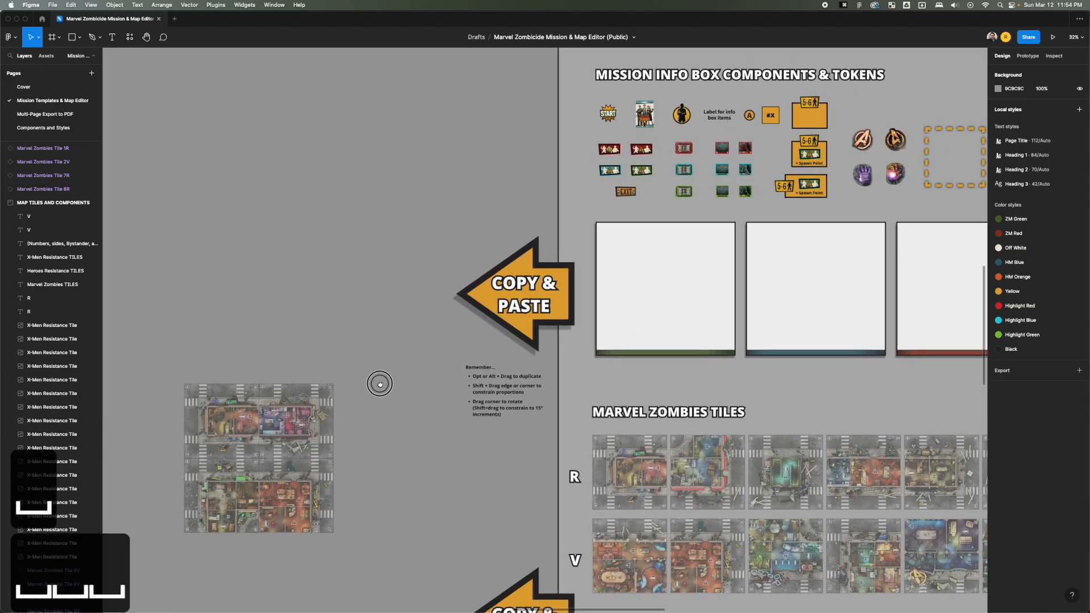
pyautogui.hscroll(5, 679, 117)
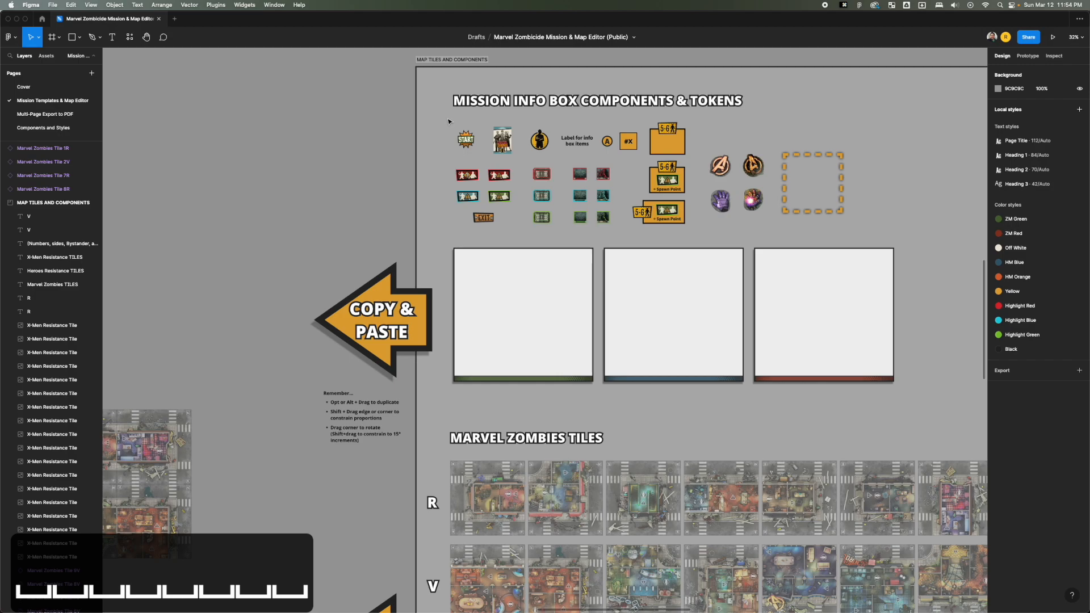
pyautogui.moveTo(524, 244); pyautogui.dragTo(914, 408)
pyautogui.hscroll(-10, 738, 397)
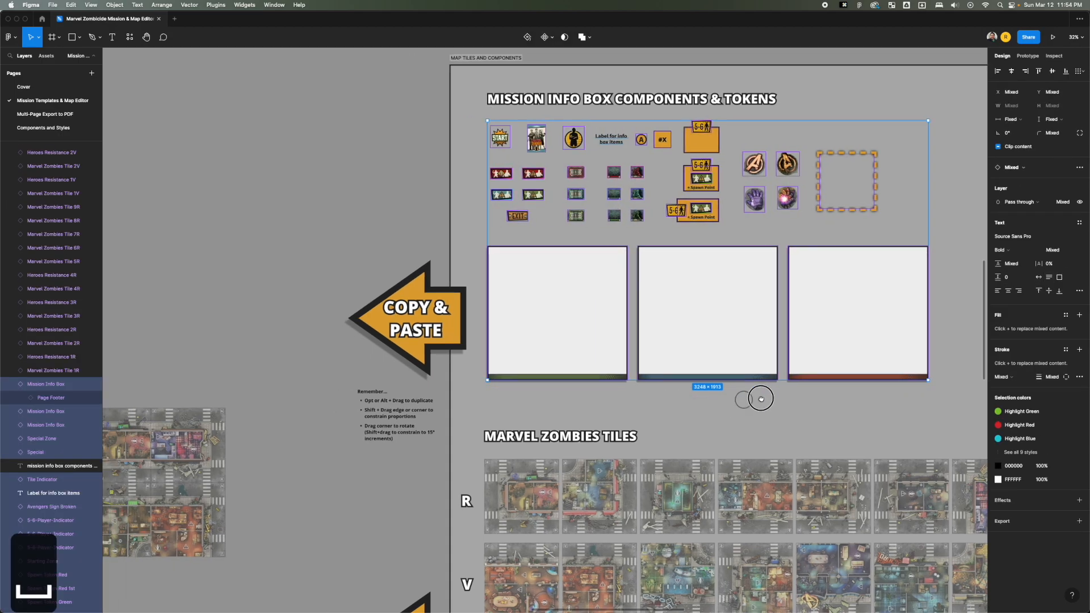
pyautogui.moveTo(769, 236); pyautogui.dragTo(201, 254)
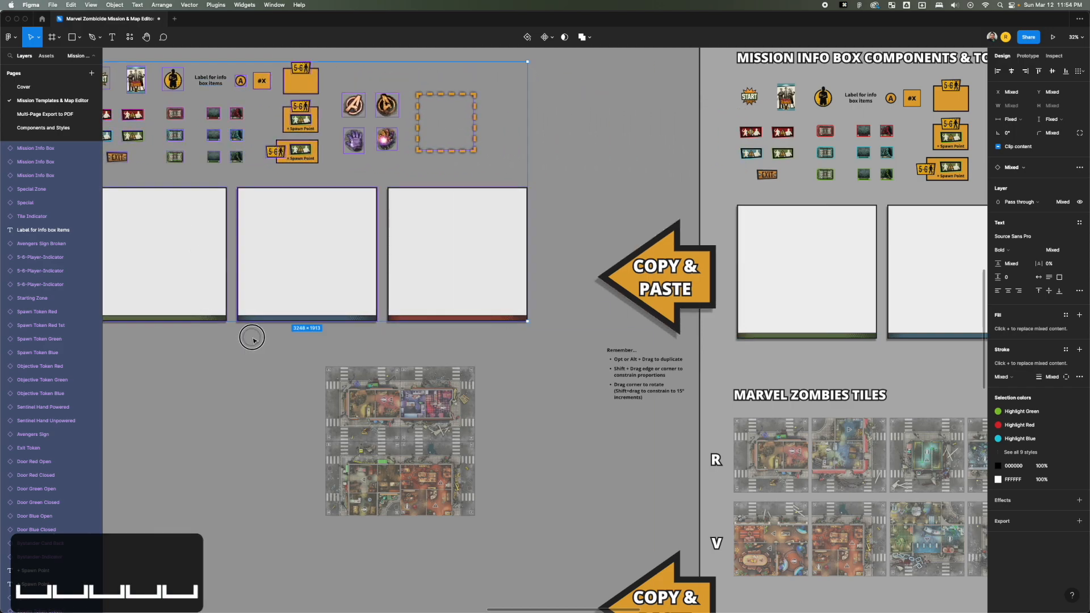
pyautogui.click(241, 389)
pyautogui.moveTo(205, 389); pyautogui.dragTo(440, 401)
pyautogui.hscroll(-8, 440, 401)
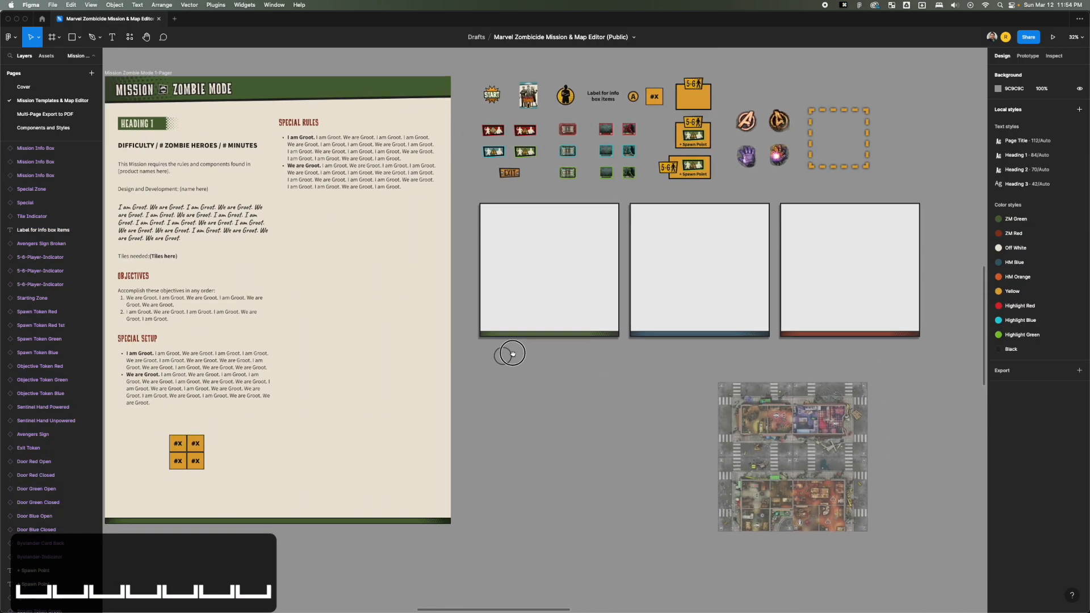
# Select the copied Mission Info Box with the green footer.
pyautogui.click(554, 260)
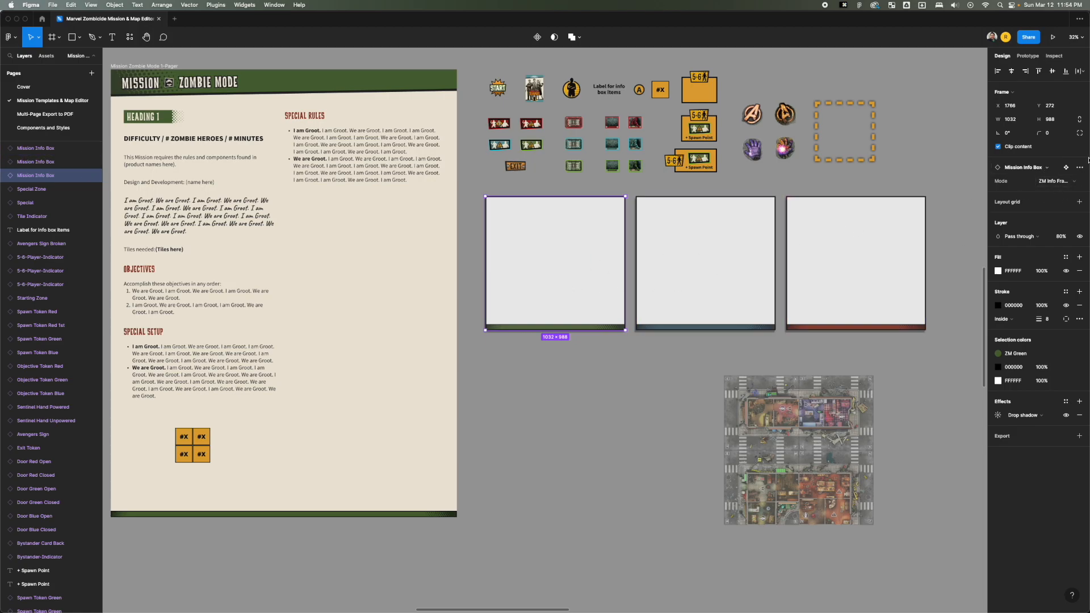
# Delete the two extra Mission Info Boxes with the blue and red footers, leaving the green-footer box.
pyautogui.click(1070, 183)
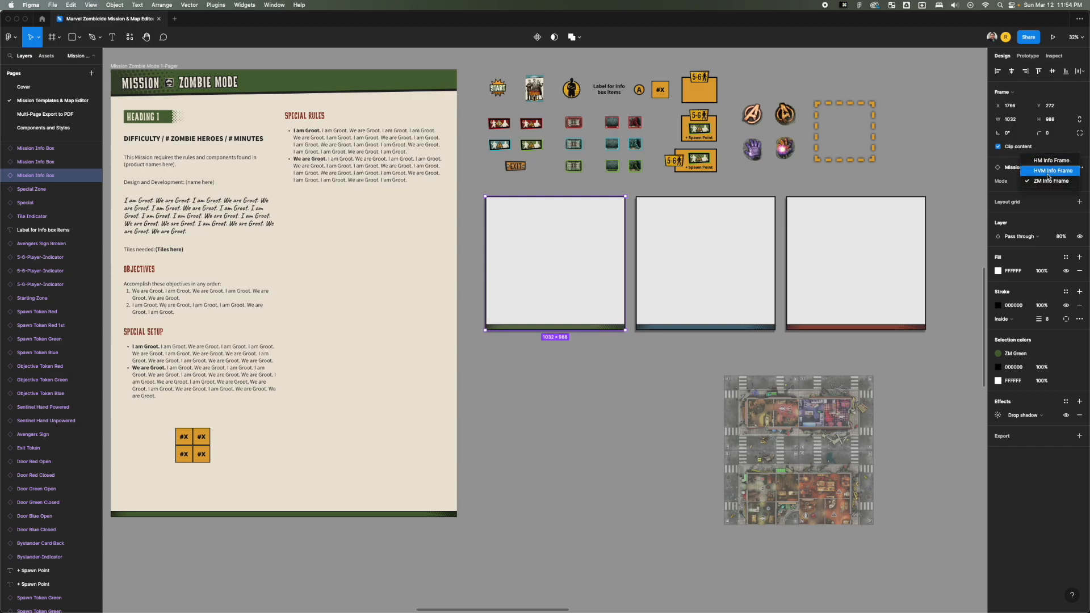
pyautogui.click(673, 191)
pyautogui.moveTo(654, 196); pyautogui.dragTo(828, 286)
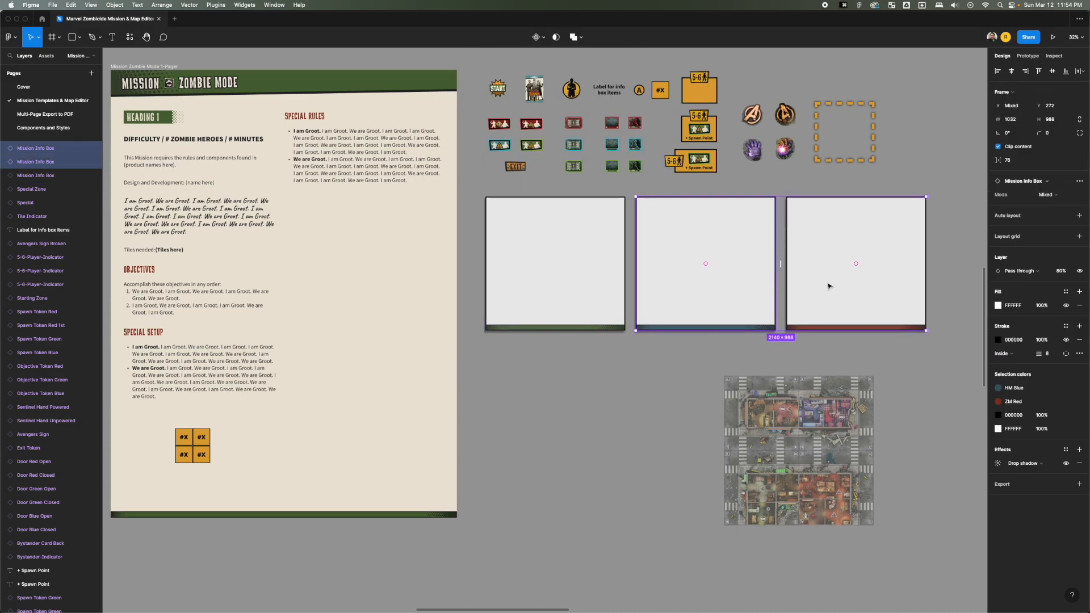
pyautogui.press('BackSpace')
# Duplicate the red spawn token marked 1 onto the upper edge of the assembled map.
pyautogui.moveTo(726, 289); pyautogui.dragTo(709, 319)
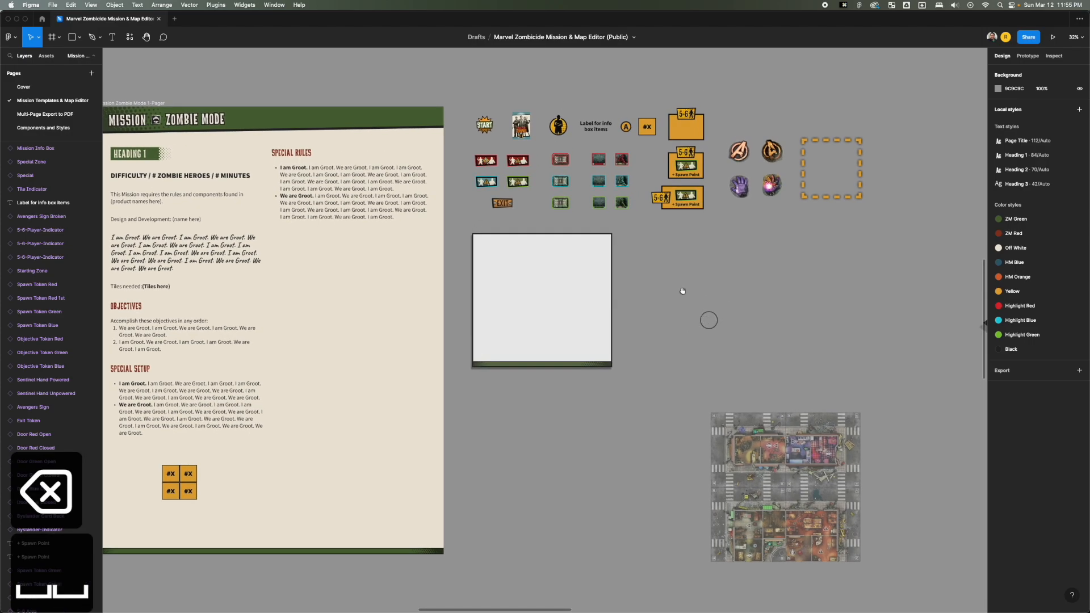
pyautogui.moveTo(493, 165); pyautogui.dragTo(791, 416)
pyautogui.click(628, 336)
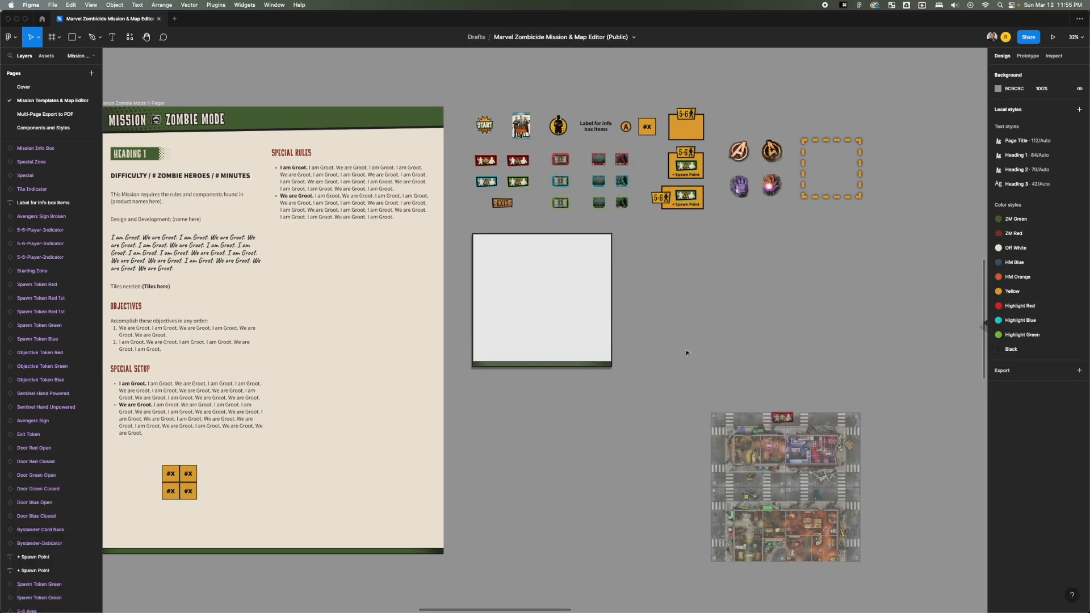
pyautogui.press('z')
pyautogui.press('z')
pyautogui.press('z')
pyautogui.moveTo(560, 161); pyautogui.dragTo(568, 88)
pyautogui.press('super+z')
pyautogui.moveTo(565, 153); pyautogui.dragTo(572, 141)
pyautogui.press('super+z')
pyautogui.click(586, 157)
pyautogui.click(603, 115)
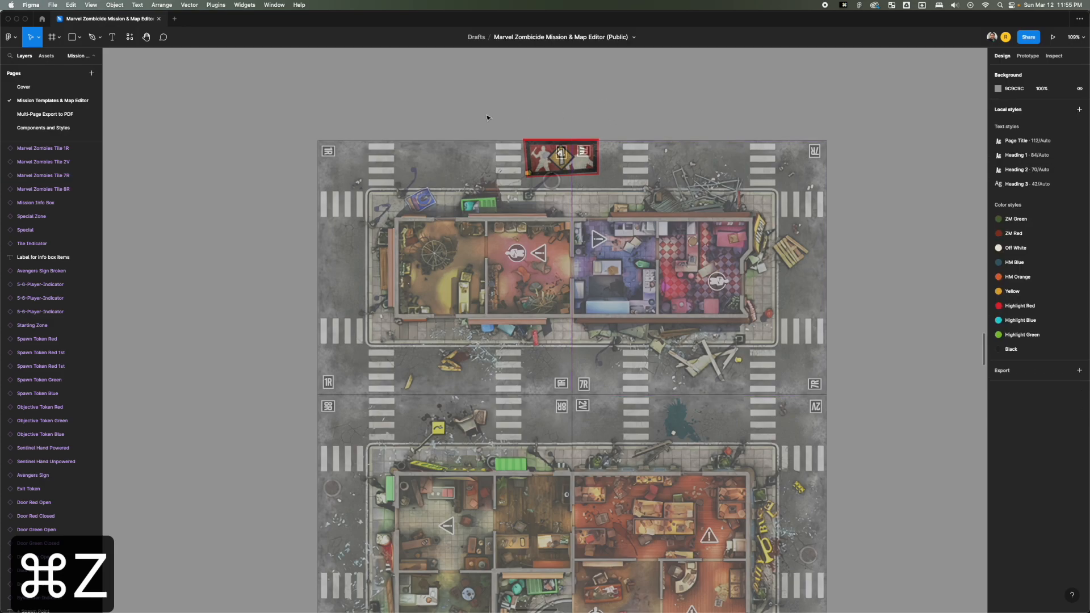
# Move the four map tiles down together so they clear the red spawn token above them.
pyautogui.scroll(-4, 491, 121)
pyautogui.press('space')
pyautogui.moveTo(486, 107); pyautogui.dragTo(495, 207)
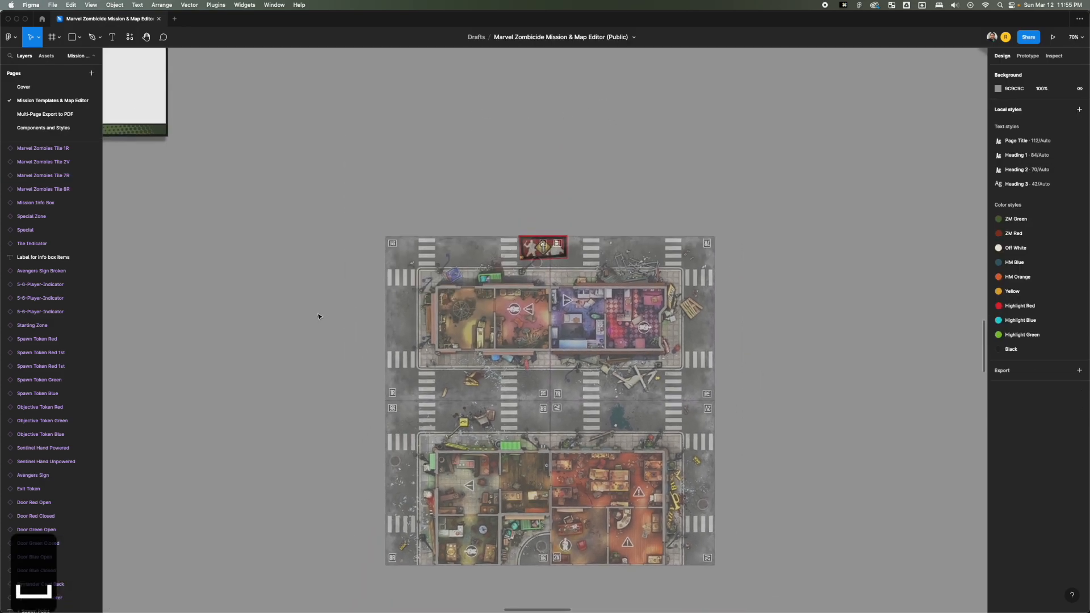
pyautogui.moveTo(313, 312); pyautogui.dragTo(784, 444)
pyautogui.moveTo(543, 241)
pyautogui.mouseDown()
pyautogui.moveTo(548, 221)
pyautogui.moveTo(545, 245)
pyautogui.mouseUp()
pyautogui.moveTo(548, 284); pyautogui.dragTo(534, 316)
pyautogui.click(560, 255)
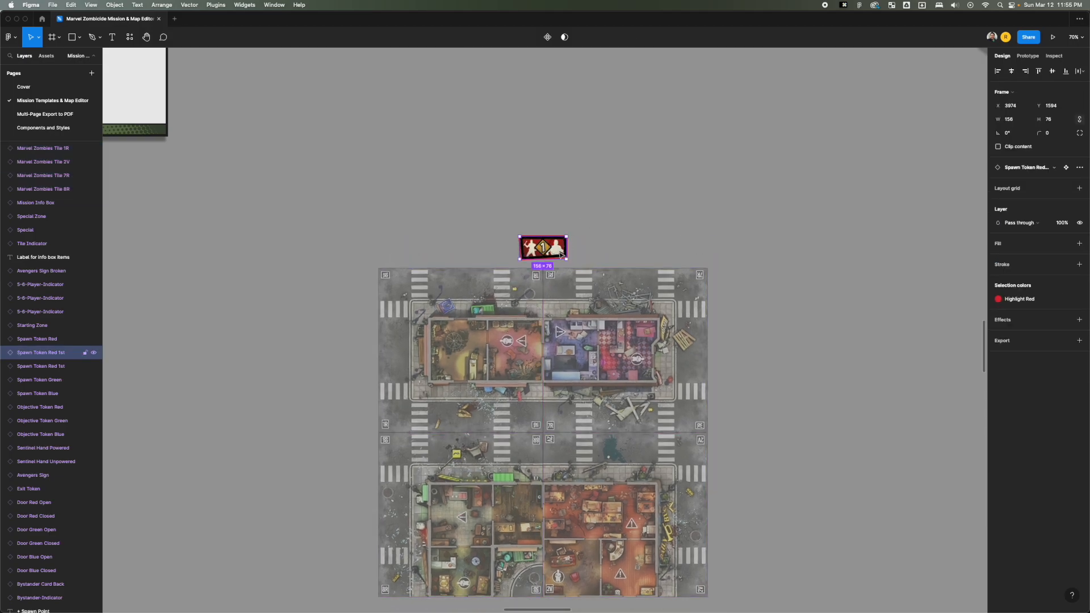
# Send the four map tiles to the back and place the red spawn token over the map's upper middle edge.
pyautogui.moveTo(789, 334); pyautogui.dragTo(352, 555)
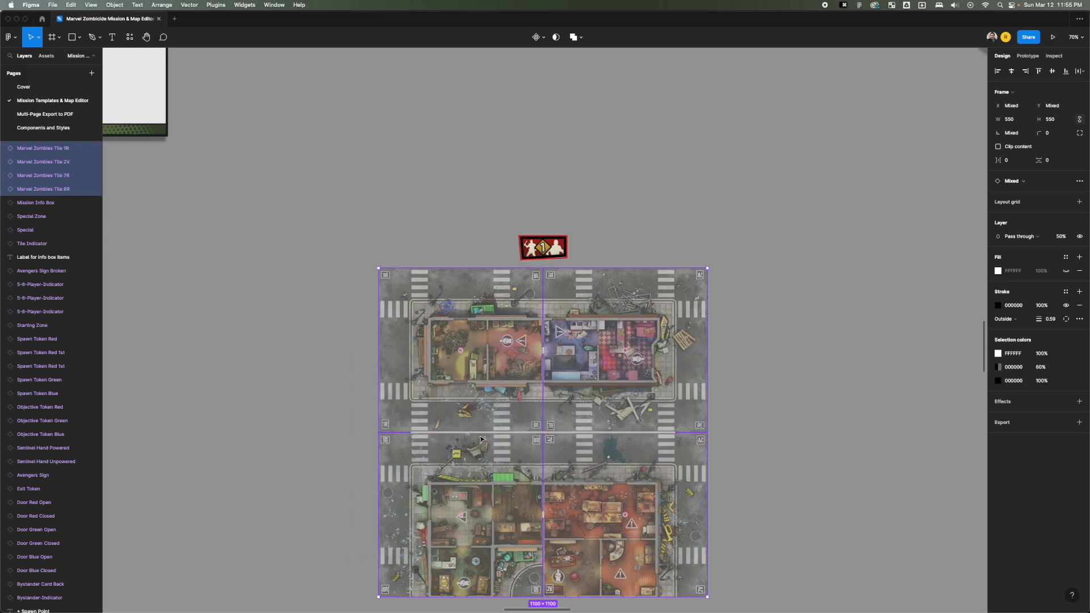
pyautogui.scroll(-1, 506, 320)
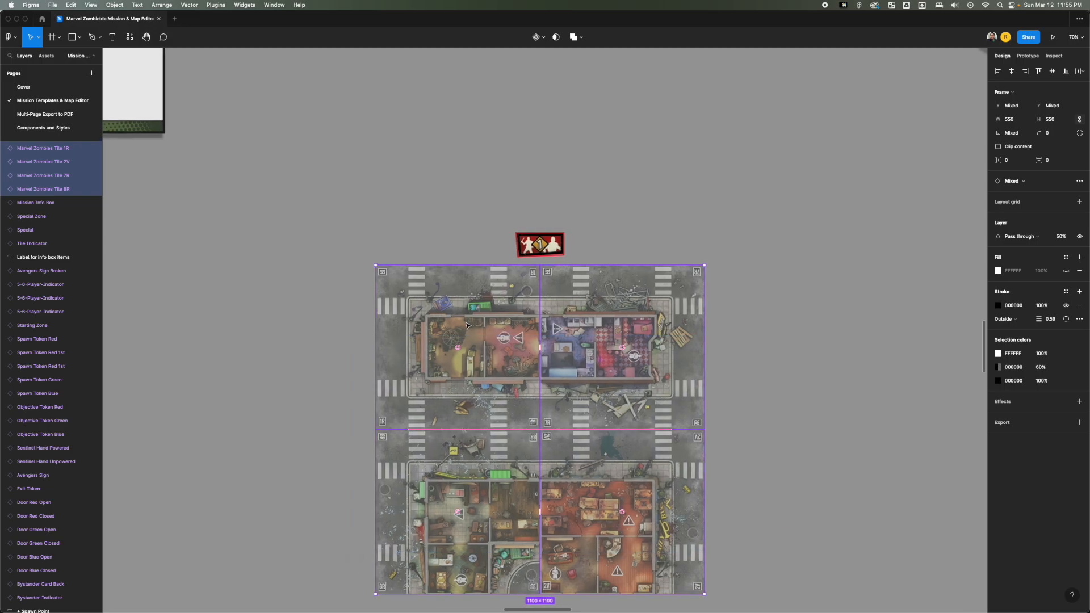
pyautogui.rightClick(468, 322)
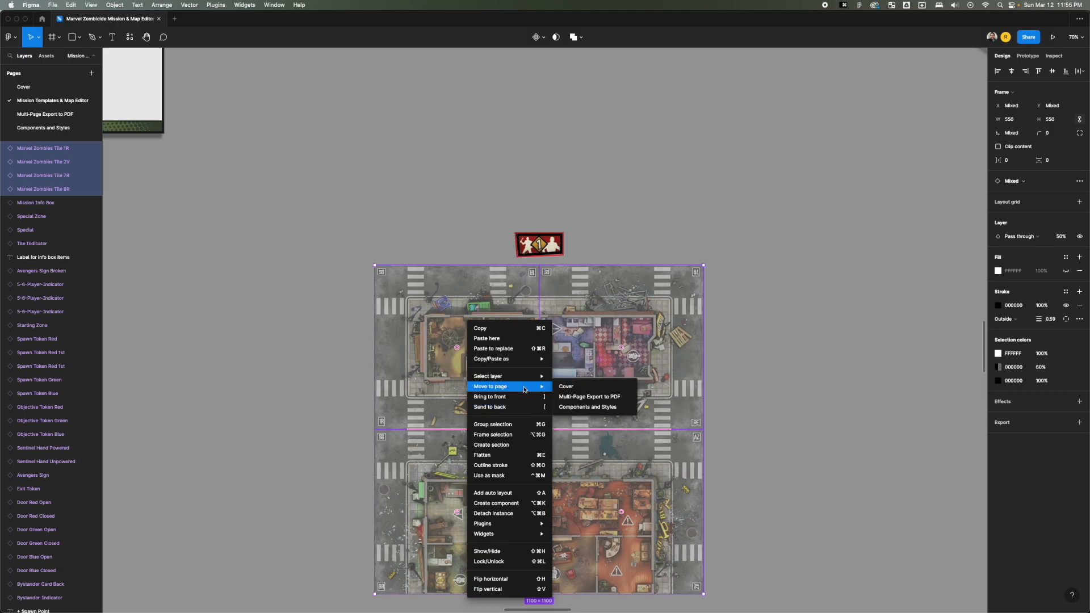
pyautogui.click(528, 407)
pyautogui.click(689, 232)
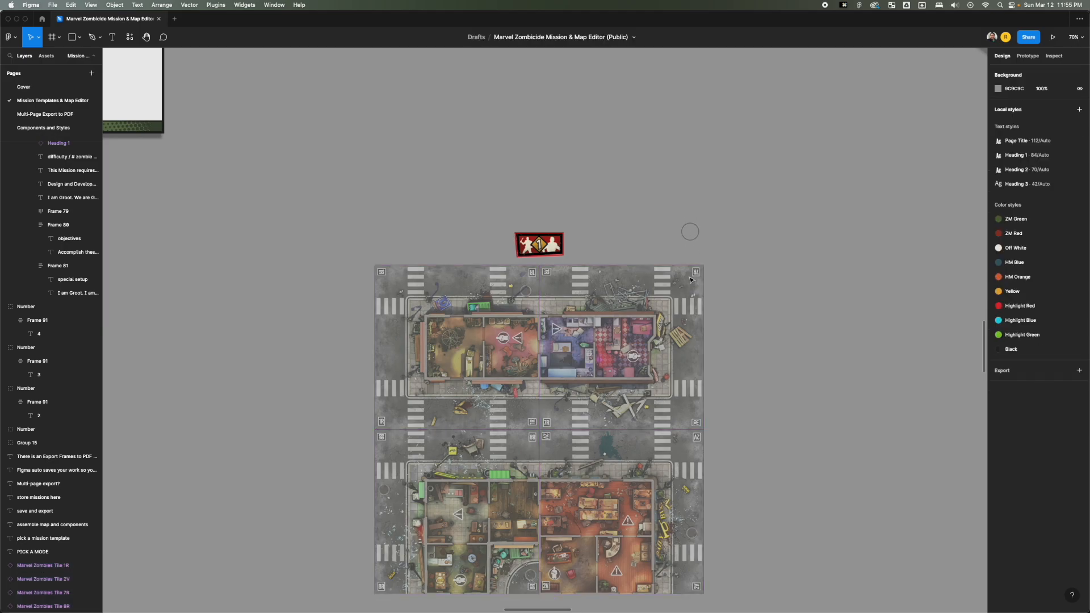
pyautogui.moveTo(539, 247); pyautogui.dragTo(540, 280)
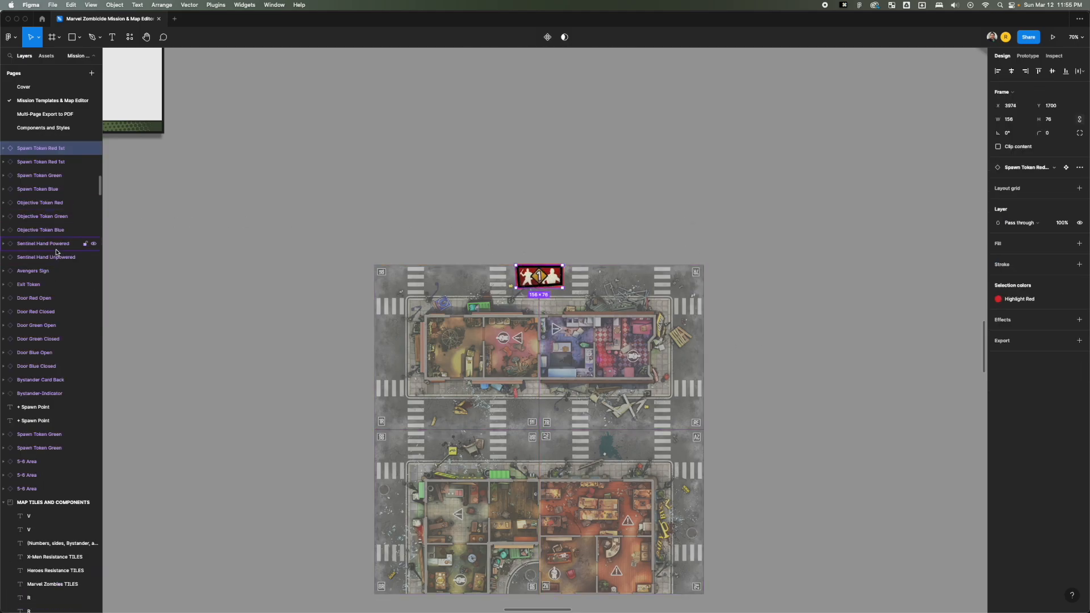
# Move the map together with its red spawn token up beside the Mission Info Box, beneath the mission components.
pyautogui.scroll(1, 396, 380)
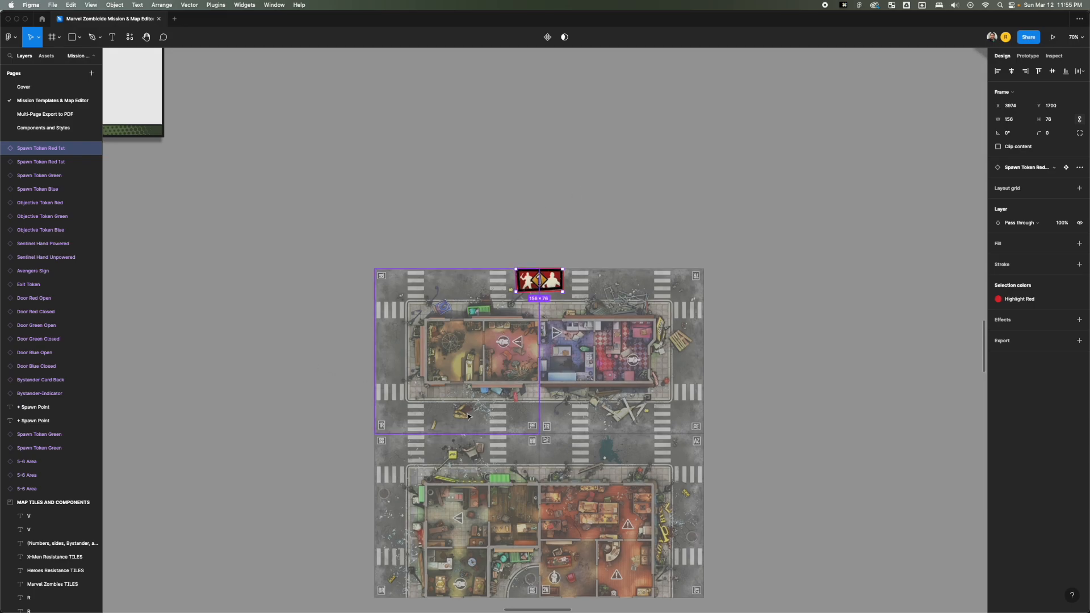
pyautogui.click(438, 238)
pyautogui.scroll(-5, 413, 254)
pyautogui.press('space')
pyautogui.moveTo(406, 224); pyautogui.dragTo(512, 301)
pyautogui.press('space')
pyautogui.press('space')
pyautogui.moveTo(463, 309); pyautogui.dragTo(683, 512)
pyautogui.moveTo(597, 423); pyautogui.dragTo(537, 243)
pyautogui.press('space')
pyautogui.moveTo(535, 227); pyautogui.dragTo(741, 347)
pyautogui.click(798, 331)
# Move the green spawn token onto the street at the map's right edge and rotate it to -90°.
pyautogui.press('z')
pyautogui.moveTo(757, 270); pyautogui.dragTo(449, 474)
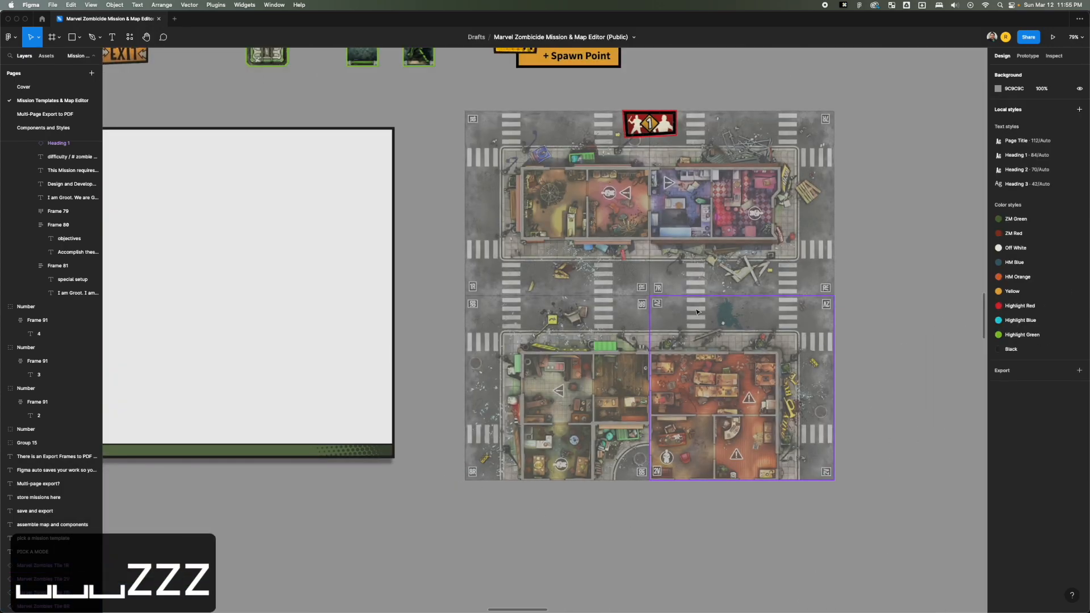
pyautogui.scroll(-2, 697, 312)
pyautogui.scroll(-3, 698, 311)
pyautogui.scroll(2, 698, 312)
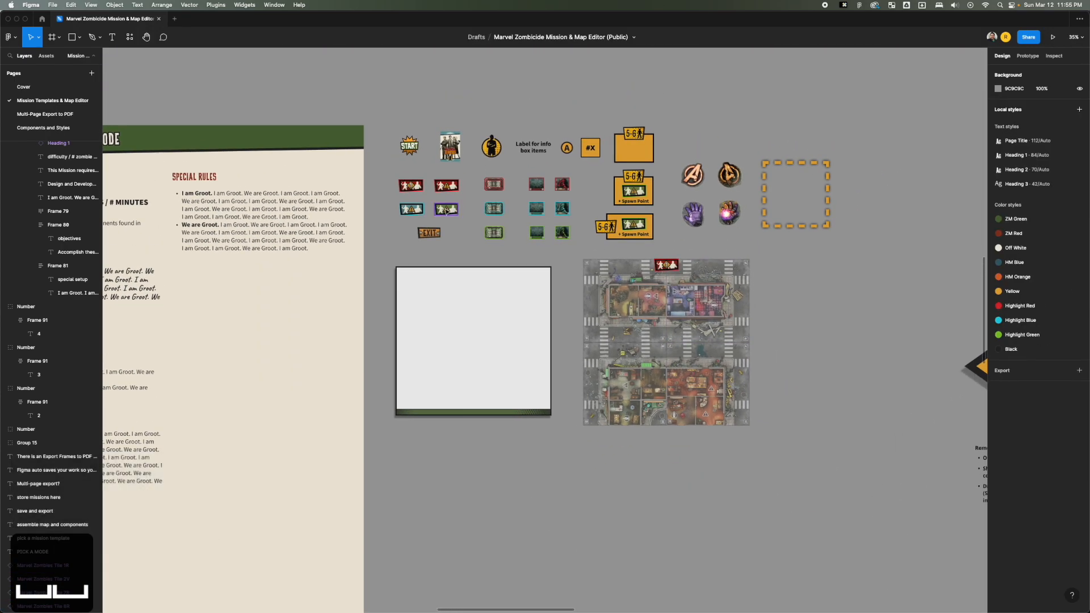
pyautogui.moveTo(447, 209); pyautogui.dragTo(750, 328)
pyautogui.scroll(3, 754, 336)
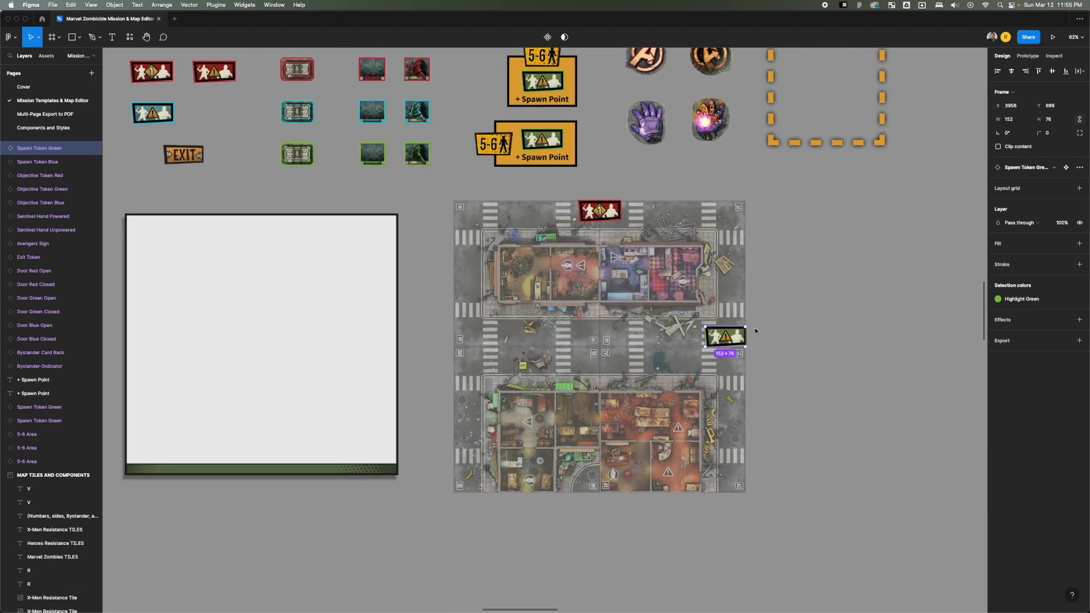
pyautogui.moveTo(750, 335)
pyautogui.mouseDown()
pyautogui.moveTo(757, 369)
pyautogui.moveTo(744, 373)
pyautogui.moveTo(735, 343)
pyautogui.mouseUp()
pyautogui.scroll(1, 761, 337)
pyautogui.click(771, 335)
# Duplicate the open red door onto the upper wall of tile 2V's building and scale it down proportionally to 67 × 61.
pyautogui.press('space')
pyautogui.moveTo(764, 279); pyautogui.dragTo(757, 324)
pyautogui.moveTo(432, 136); pyautogui.dragTo(626, 357)
pyautogui.press('space')
pyautogui.press('z')
pyautogui.moveTo(617, 416); pyautogui.dragTo(707, 343)
pyautogui.hscroll(-5, 361, 226)
pyautogui.scroll(2, 361, 226)
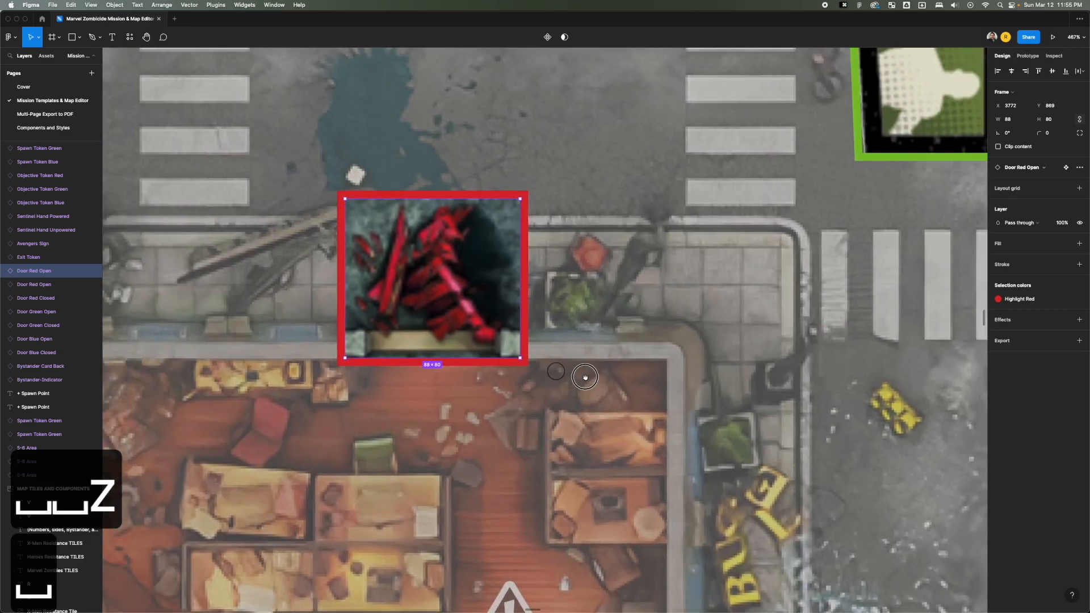
pyautogui.moveTo(420, 207); pyautogui.dragTo(462, 259)
pyautogui.moveTo(510, 293); pyautogui.dragTo(496, 293)
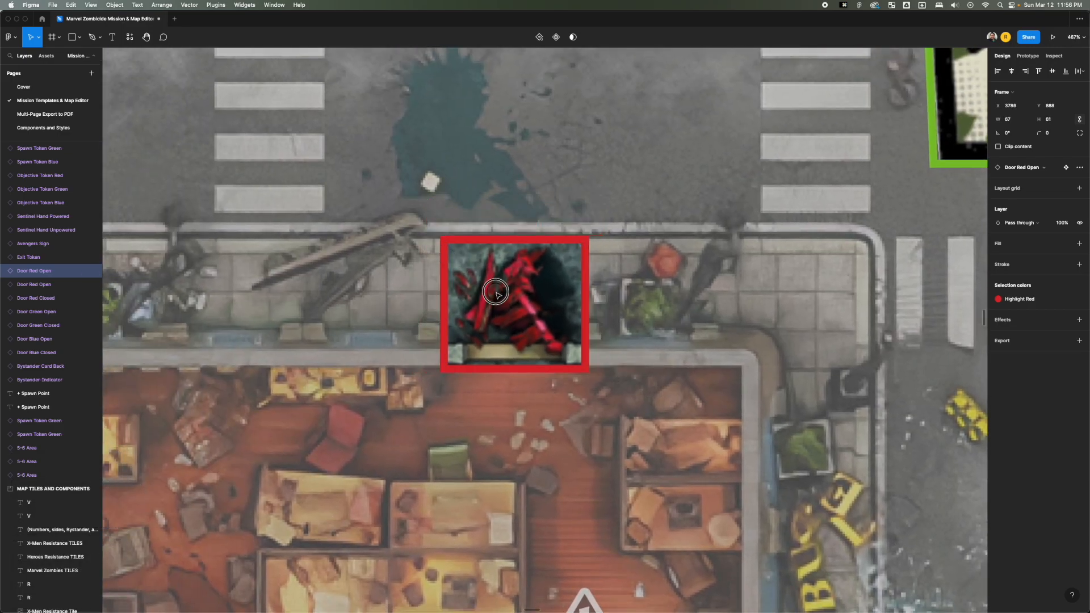
# Scale down the red spawn token at the map's upper edge, keeping its proportions.
pyautogui.scroll(-15, 523, 308)
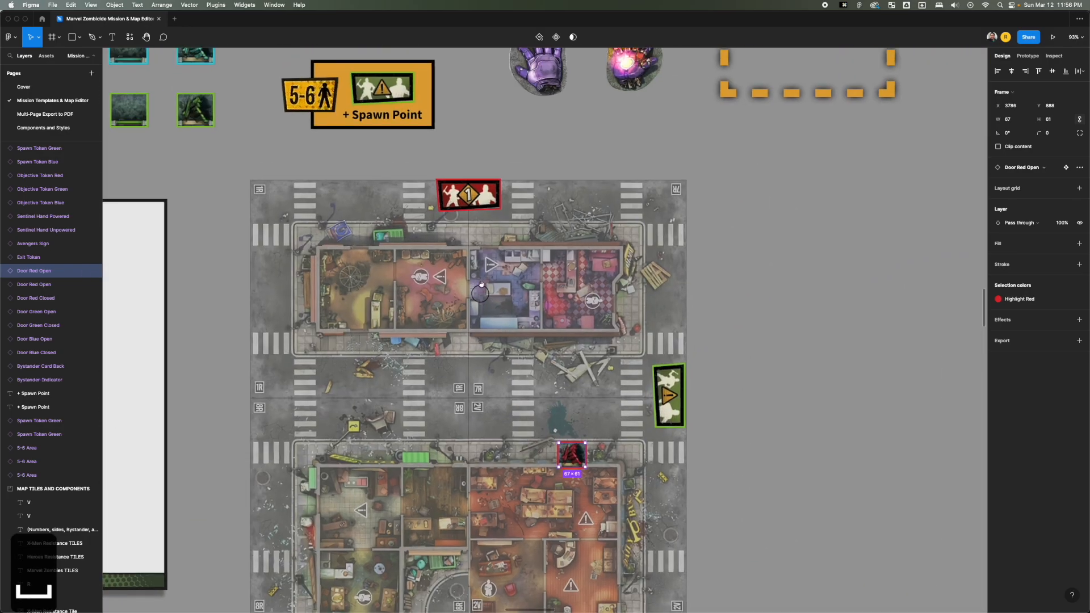
pyautogui.click(482, 195)
pyautogui.keyDown('shift'); pyautogui.click(668, 393); pyautogui.keyUp('shift')
pyautogui.click(801, 234)
pyautogui.click(470, 196)
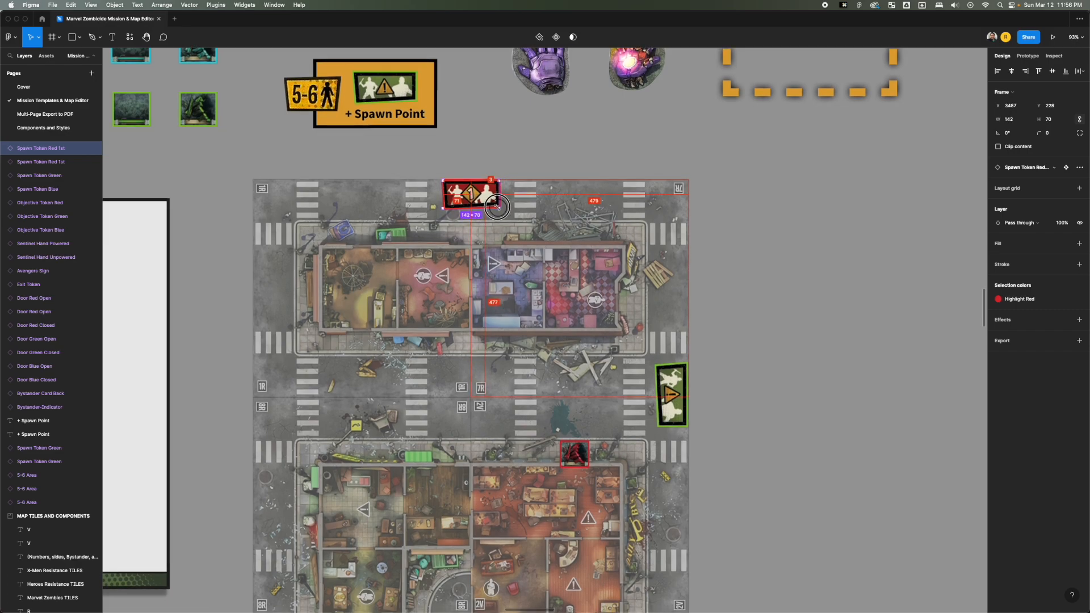
pyautogui.press('alt')
pyautogui.click(665, 378)
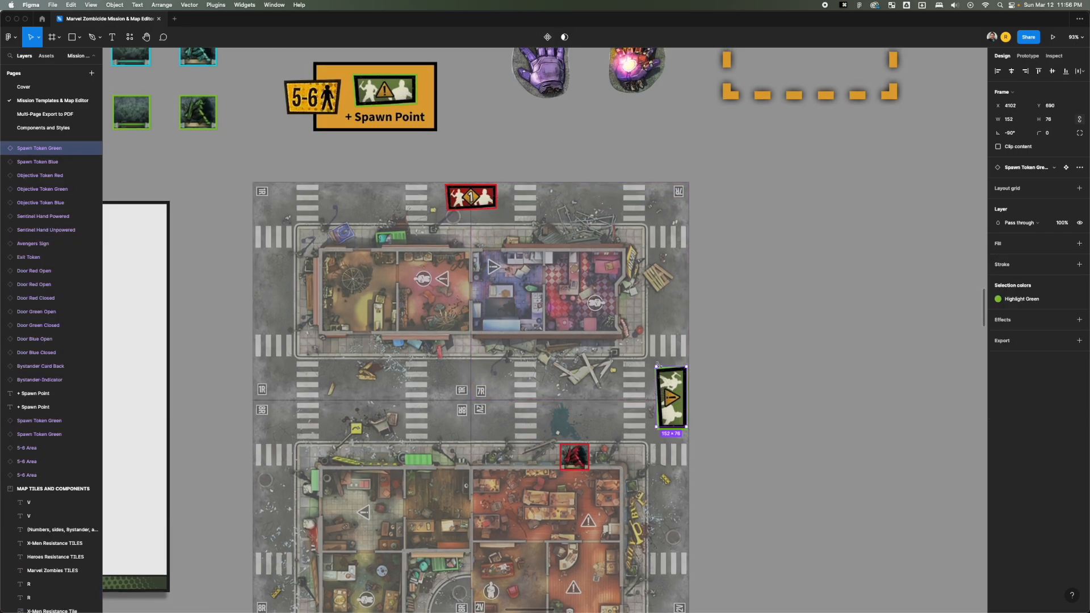
pyautogui.moveTo(665, 373); pyautogui.dragTo(752, 377)
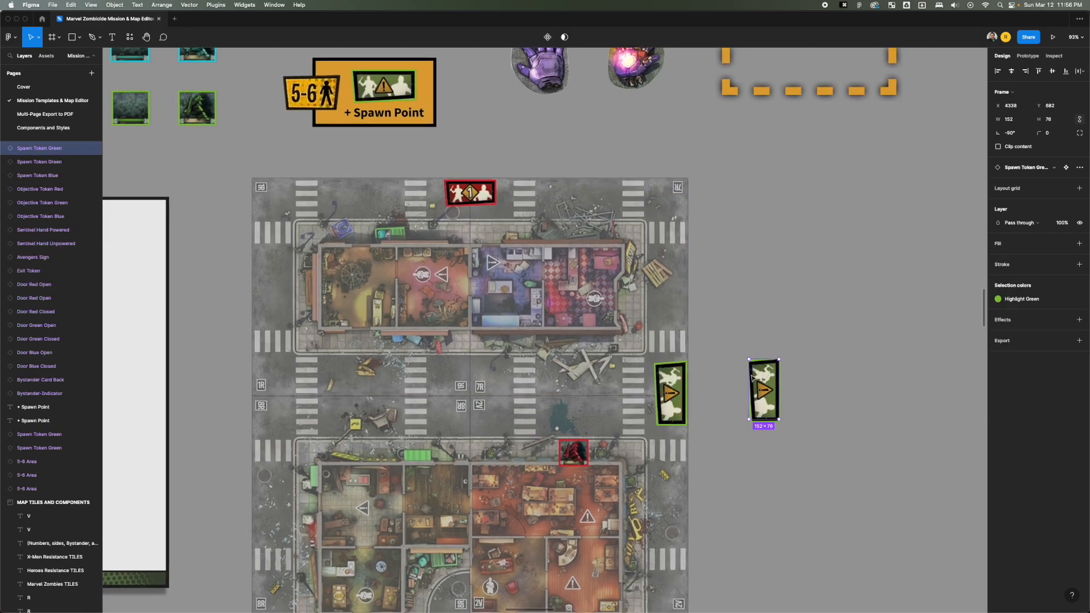
pyautogui.press('BackSpace')
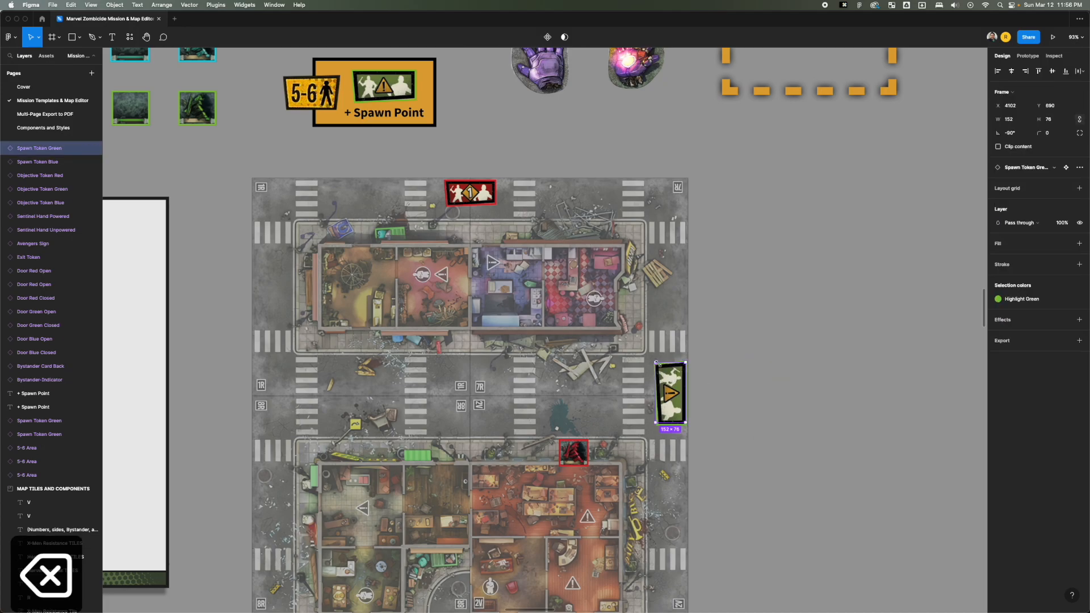
pyautogui.press('super+z')
# Scale the green spawn token down to 109 × 55 against the map's right edge.
pyautogui.moveTo(656, 362); pyautogui.dragTo(669, 379)
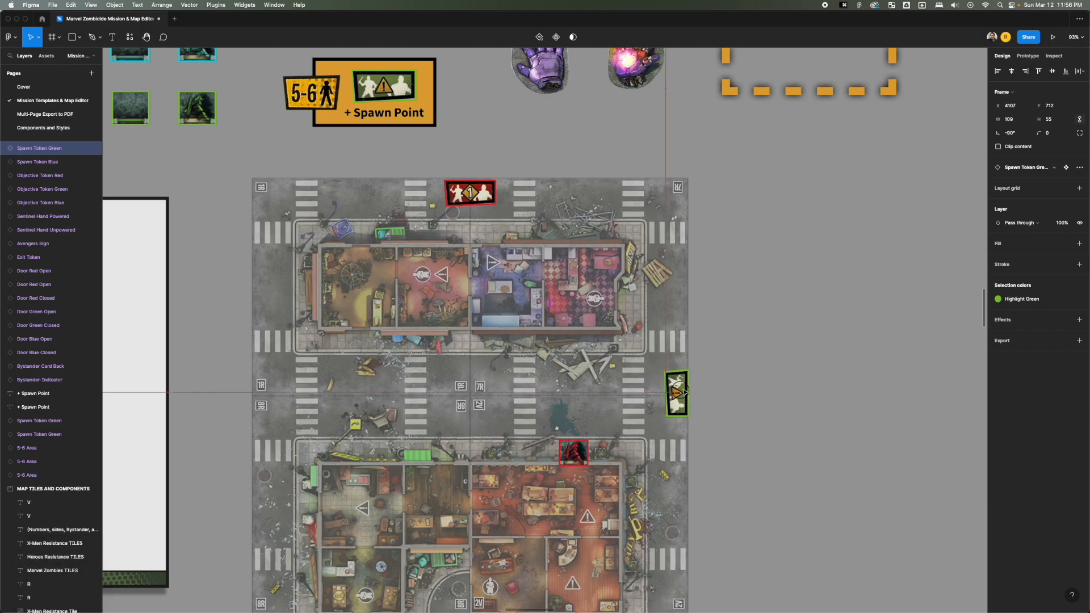
pyautogui.click(714, 380)
# Duplicate the Bystander Indicator onto the street intersection at the centre of the map.
pyautogui.press('space')
pyautogui.moveTo(733, 303); pyautogui.dragTo(904, 430)
pyautogui.scroll(-5, 528, 386)
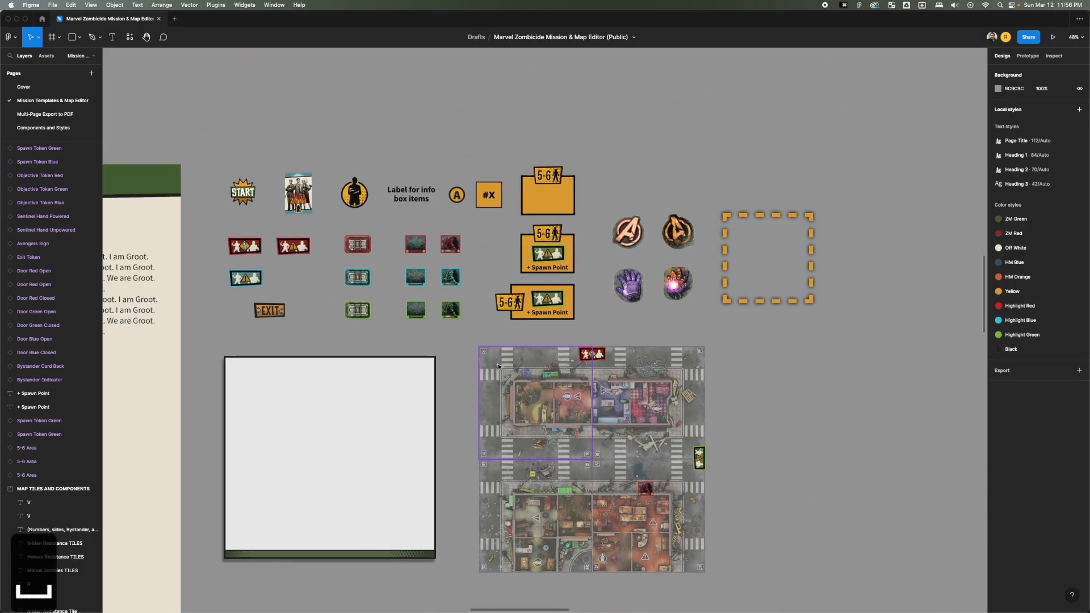
pyautogui.moveTo(498, 366); pyautogui.dragTo(554, 330)
pyautogui.moveTo(410, 158); pyautogui.dragTo(650, 425)
pyautogui.click(732, 277)
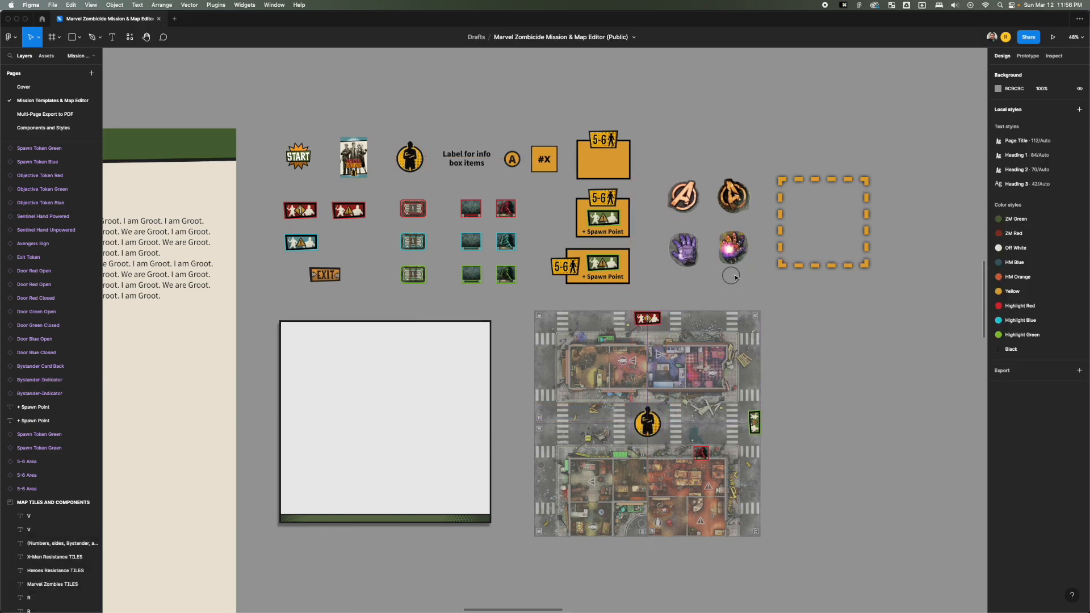
# Duplicate the dashed Special Zone onto the street left of the bystander indicator and scale it down to fit.
pyautogui.moveTo(825, 186); pyautogui.dragTo(608, 402)
pyautogui.moveTo(647, 480); pyautogui.dragTo(610, 442)
pyautogui.click(795, 462)
# Place copies of the red Objective Token in tile 7R's pink room and the upper-left room of the lower-left tile.
pyautogui.moveTo(530, 388); pyautogui.dragTo(653, 361)
pyautogui.moveTo(542, 188); pyautogui.dragTo(829, 335)
pyautogui.moveTo(535, 201); pyautogui.dragTo(704, 446)
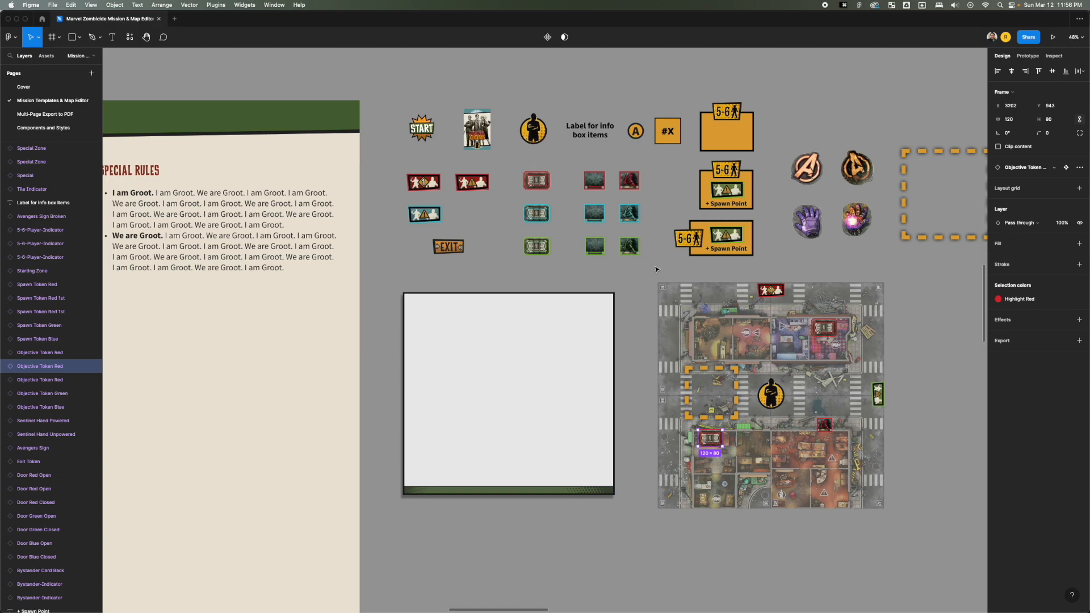
pyautogui.moveTo(651, 279); pyautogui.dragTo(888, 515)
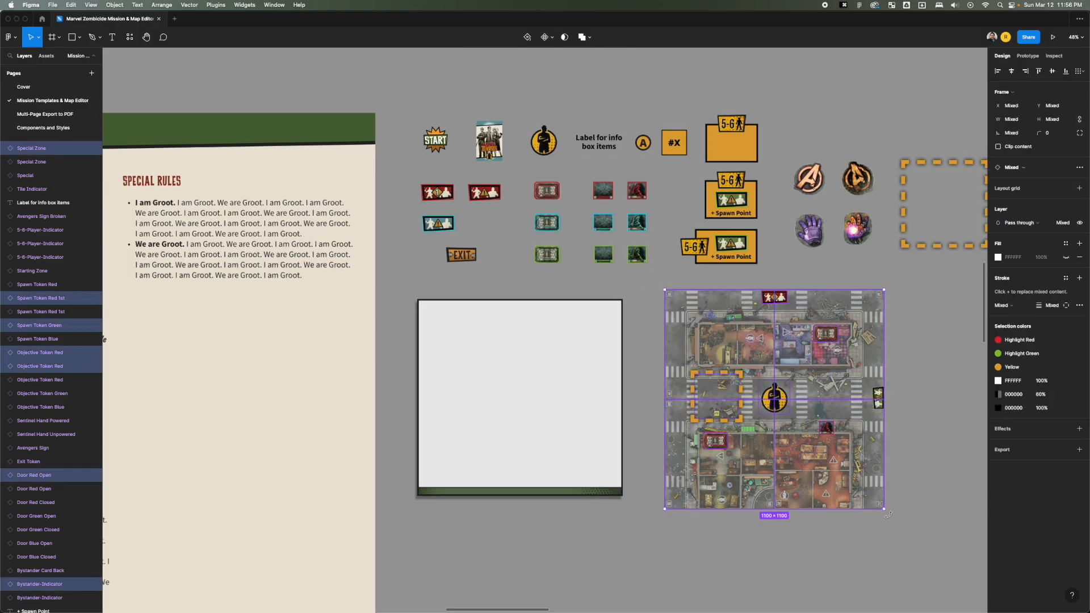
pyautogui.scroll(-5, 888, 515)
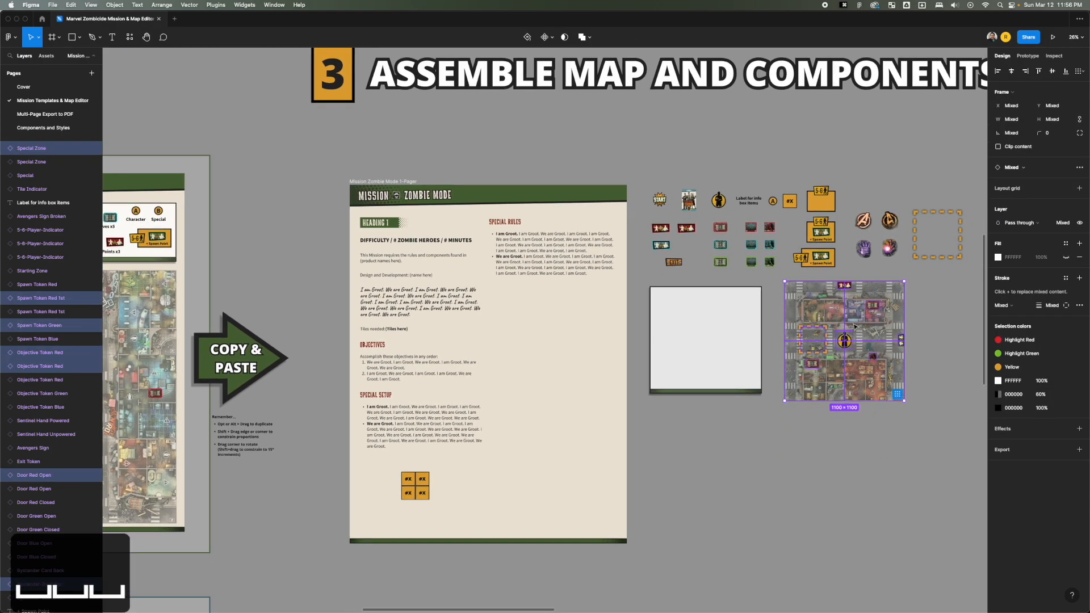
pyautogui.rightClick(855, 326)
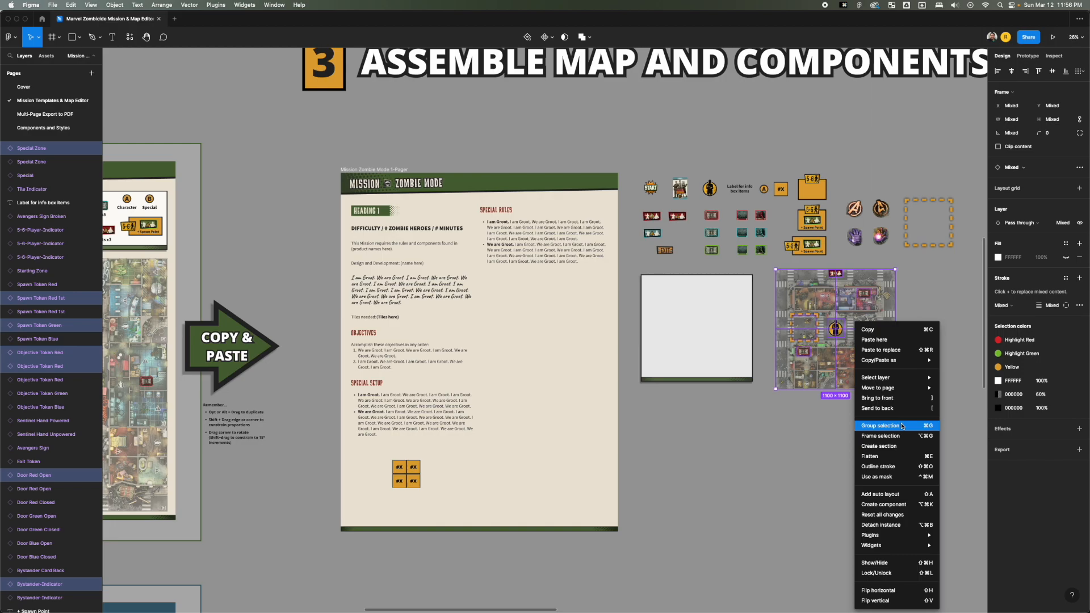
pyautogui.press('Escape')
pyautogui.press('Escape')
# Move the assembled map with all its tokens to the lower right of the Zombie Mode 1-Pager and the Mission Info Box above it.
pyautogui.moveTo(764, 272); pyautogui.dragTo(893, 419)
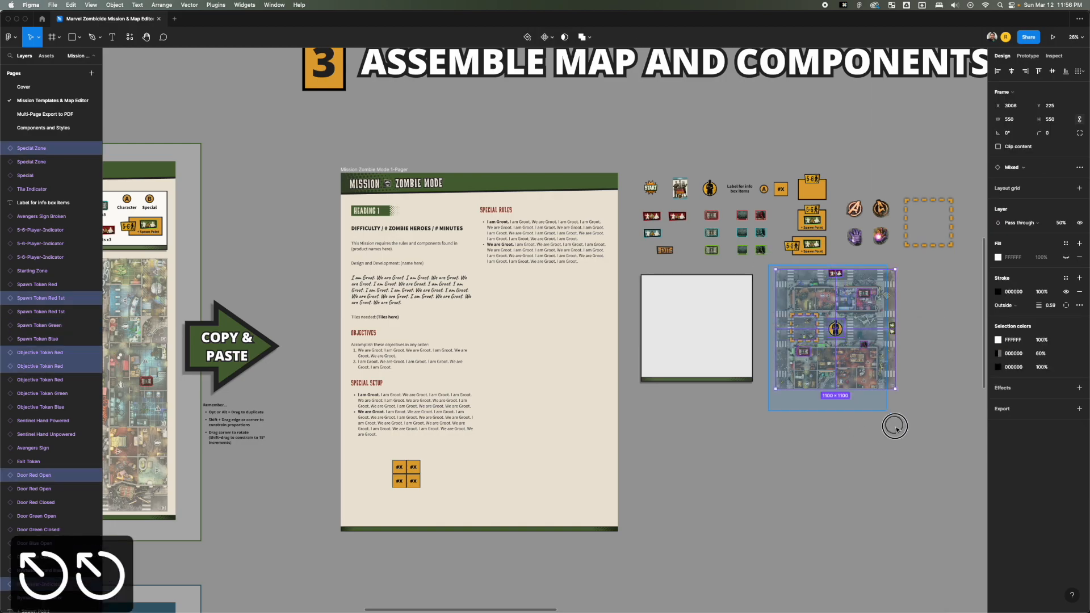
pyautogui.moveTo(875, 359); pyautogui.dragTo(588, 483)
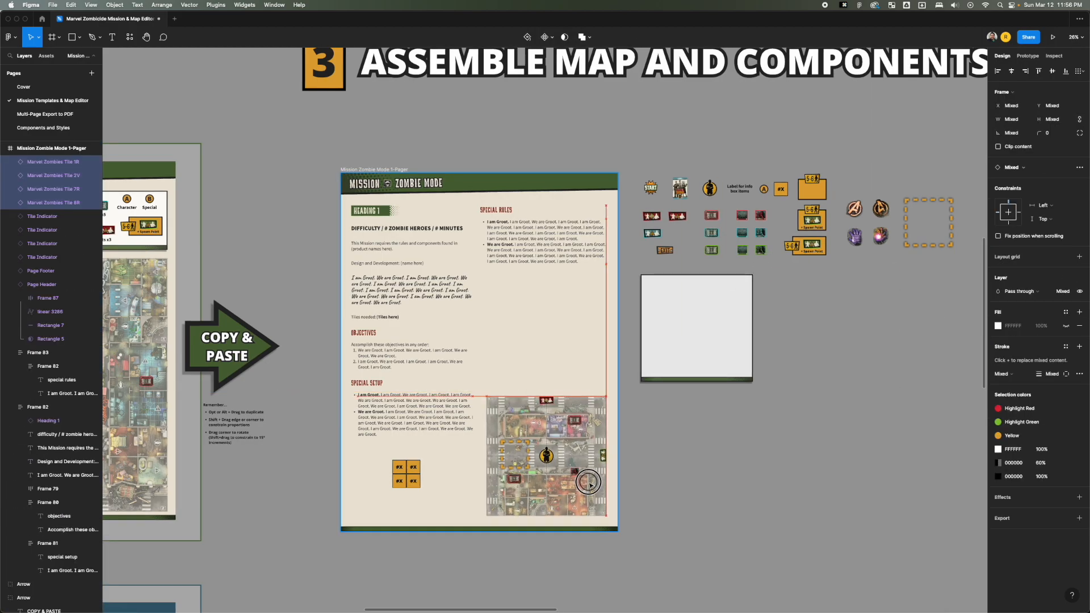
pyautogui.click(656, 473)
pyautogui.moveTo(732, 349); pyautogui.dragTo(583, 350)
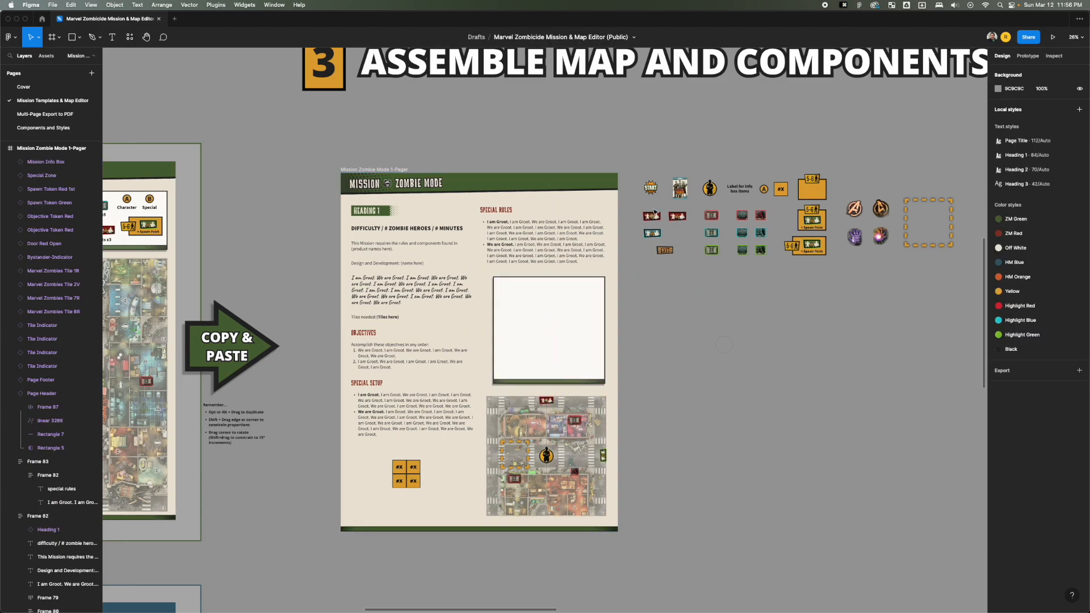
# Move the START token into the info box's upper-left corner and place a copy of the info box label beneath it.
pyautogui.moveTo(650, 188); pyautogui.dragTo(507, 291)
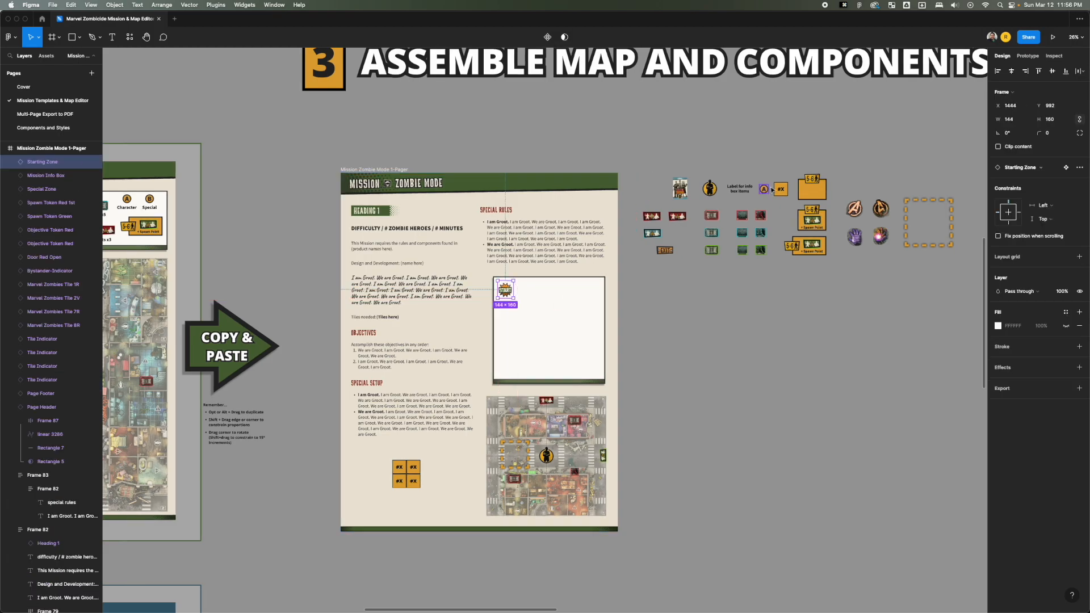
pyautogui.moveTo(740, 192); pyautogui.dragTo(516, 307)
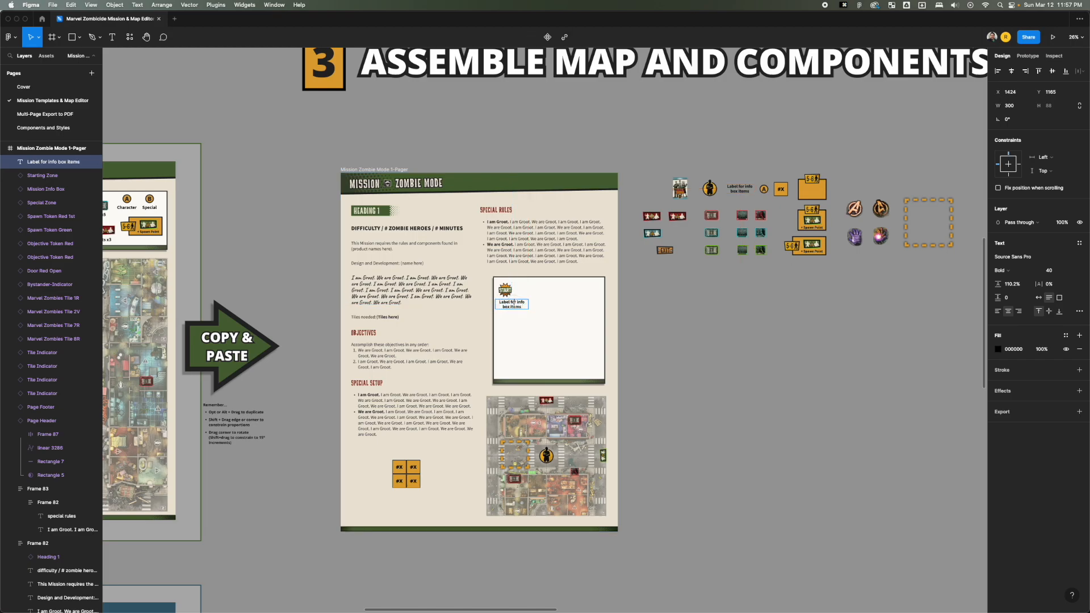
# Change the info box label to "Zombie Heroes Start Zone" and center the START token above it.
pyautogui.press('super+a')
pyautogui.write('Zoi=')
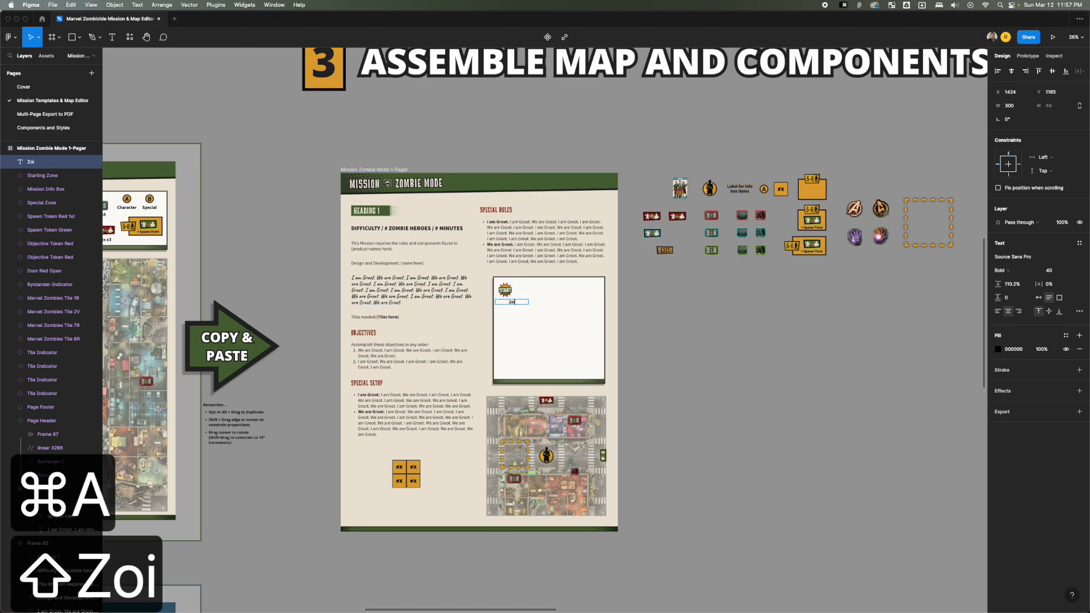
pyautogui.press('BackSpace')
pyautogui.press('BackSpace')
pyautogui.write('mib')
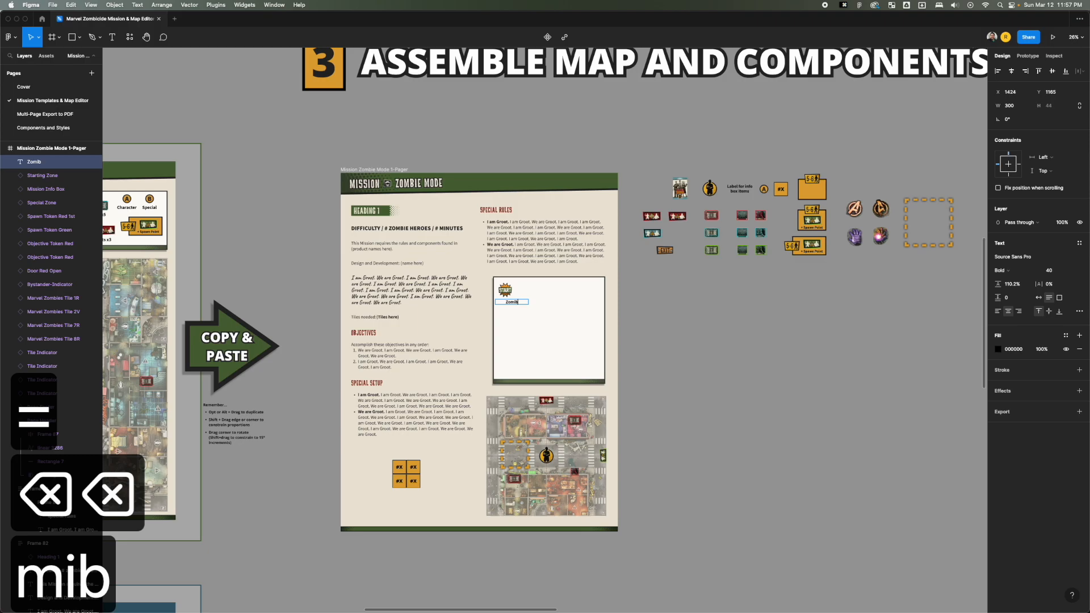
pyautogui.write('e')
pyautogui.press('BackSpace')
pyautogui.press('BackSpace')
pyautogui.press('BackSpace')
pyautogui.write('biie ')
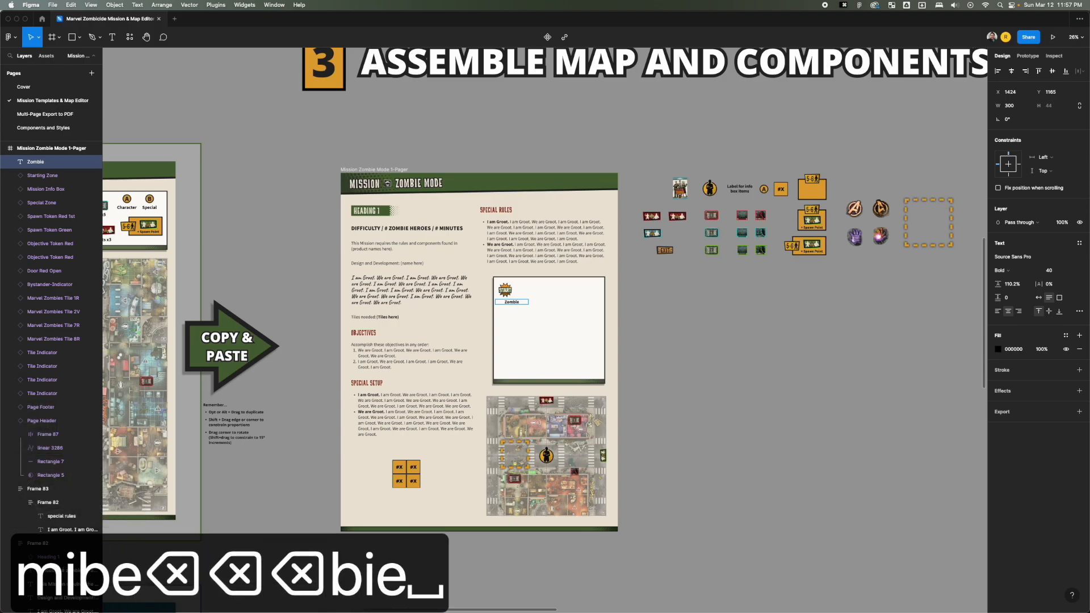
pyautogui.write('Heroes Star')
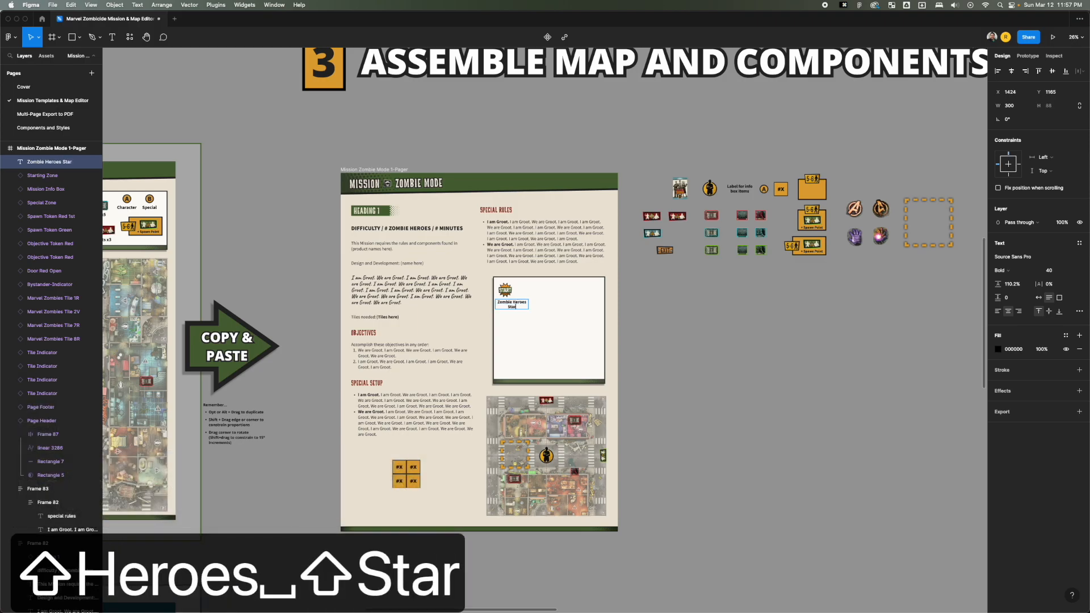
pyautogui.write('t Zone')
pyautogui.press('Escape')
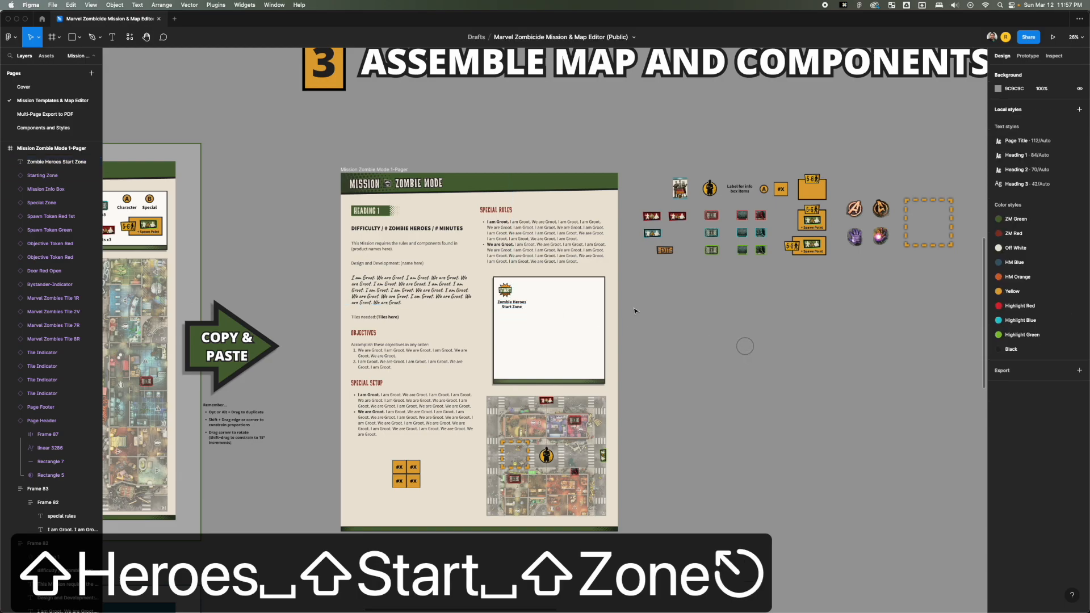
pyautogui.moveTo(500, 294); pyautogui.dragTo(510, 294)
# Place the Bystander Card Back and Bystander Indicator beside the START token and a Special Zone scaled to 194 × 194 beneath its label.
pyautogui.moveTo(681, 189); pyautogui.dragTo(545, 292)
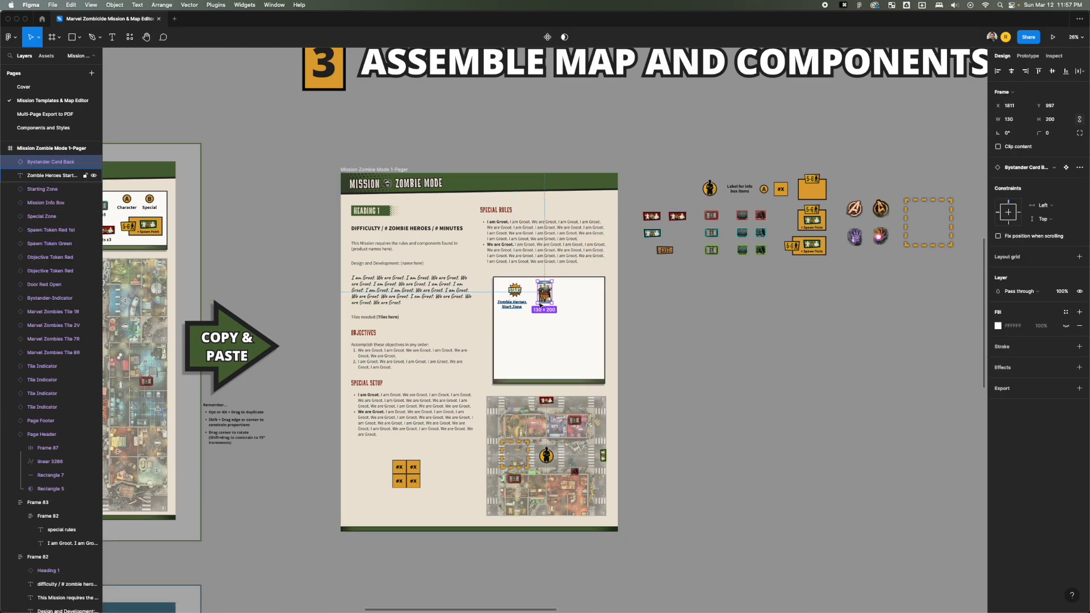
pyautogui.moveTo(710, 187); pyautogui.dragTo(576, 300)
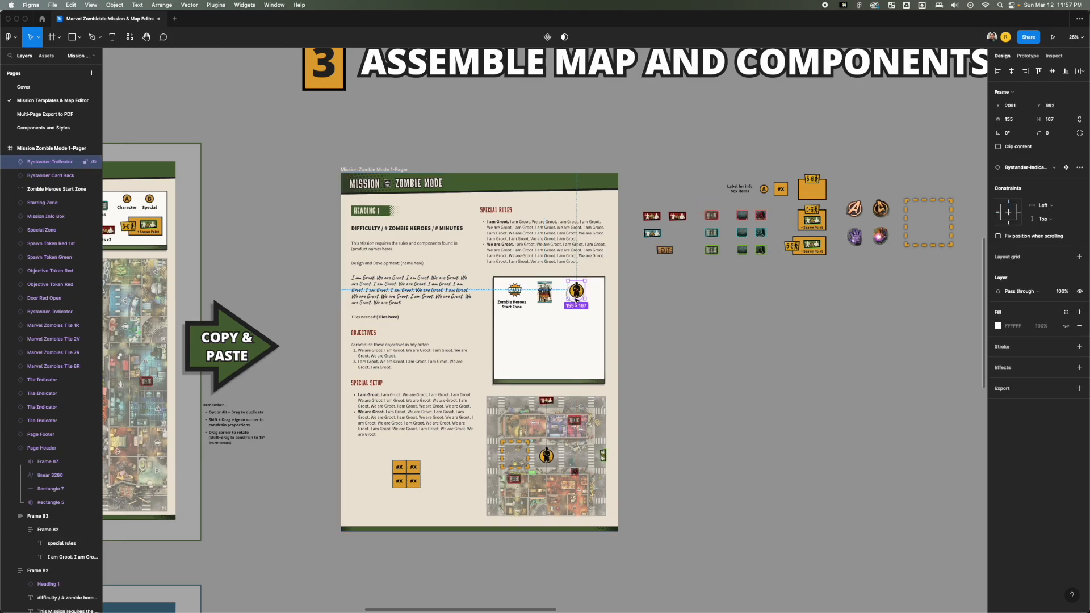
pyautogui.moveTo(906, 222); pyautogui.dragTo(517, 336)
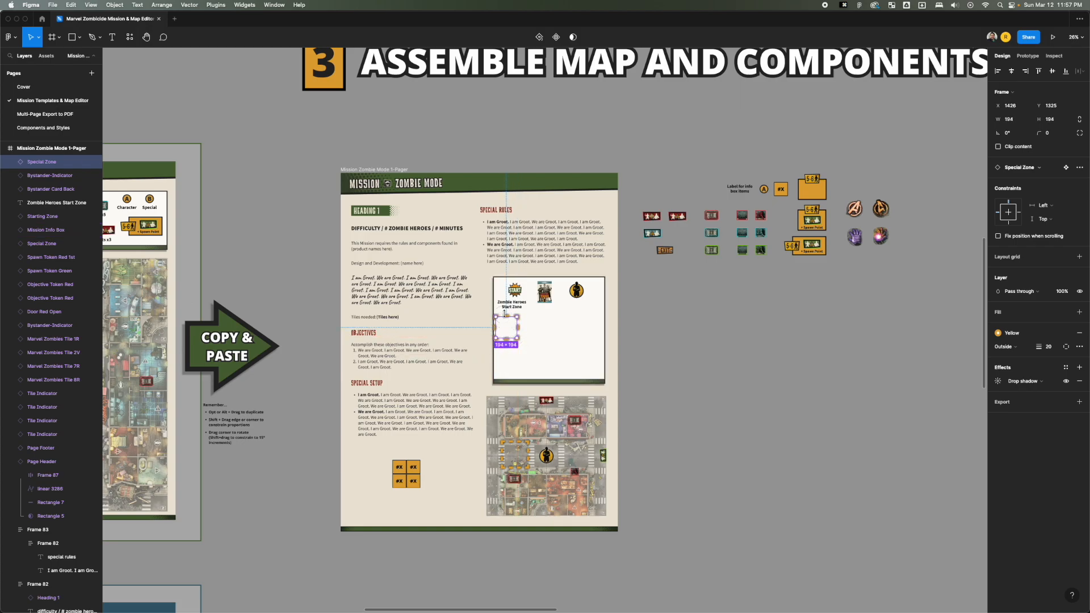
pyautogui.moveTo(507, 317); pyautogui.dragTo(517, 320)
pyautogui.click(713, 308)
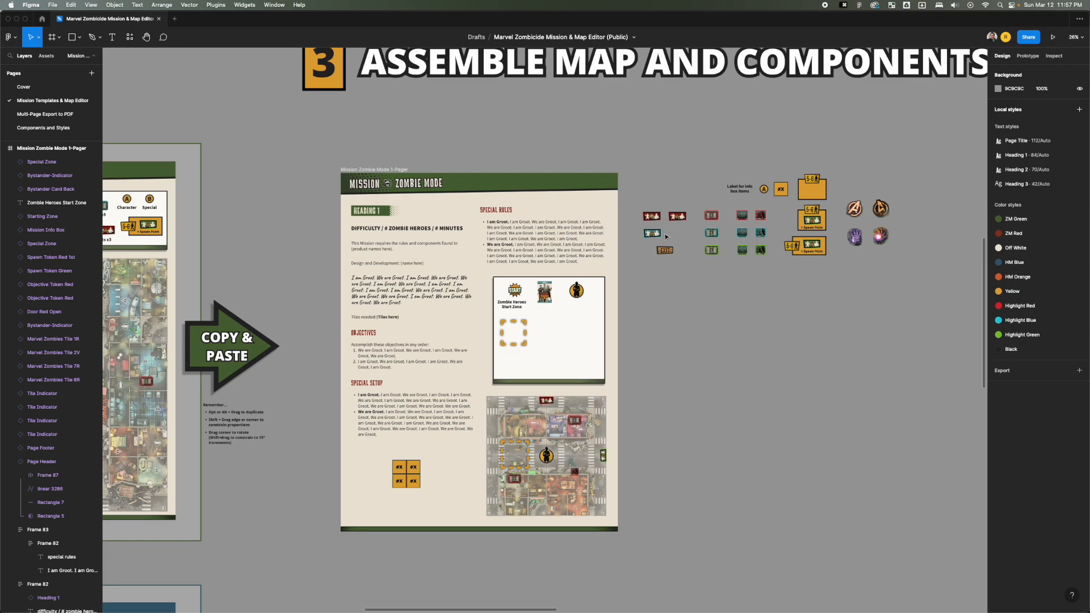
# Examine how the Mission Info Box in the Zombie Mode 2-Pager template arranges its tokens and labels.
pyautogui.hscroll(-5, 691, 289)
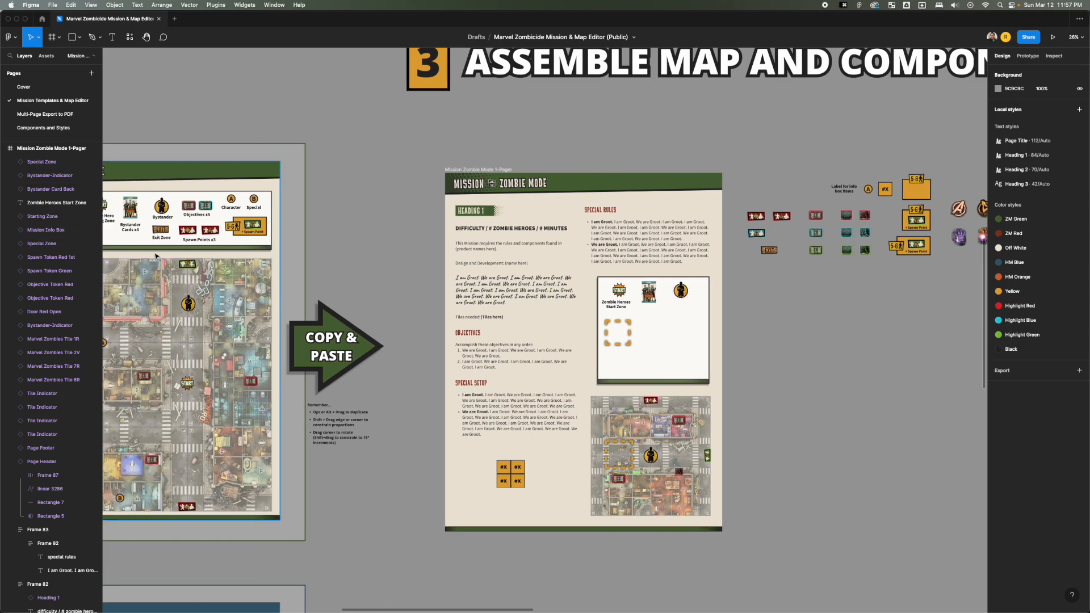
pyautogui.hscroll(-5, 335, 262)
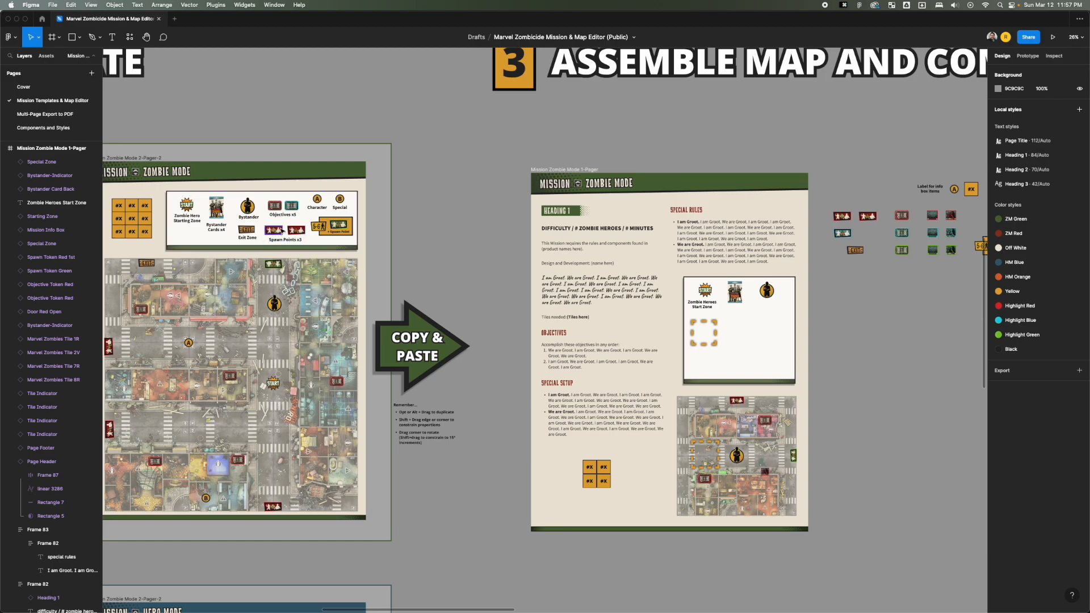
pyautogui.scroll(10, 273, 236)
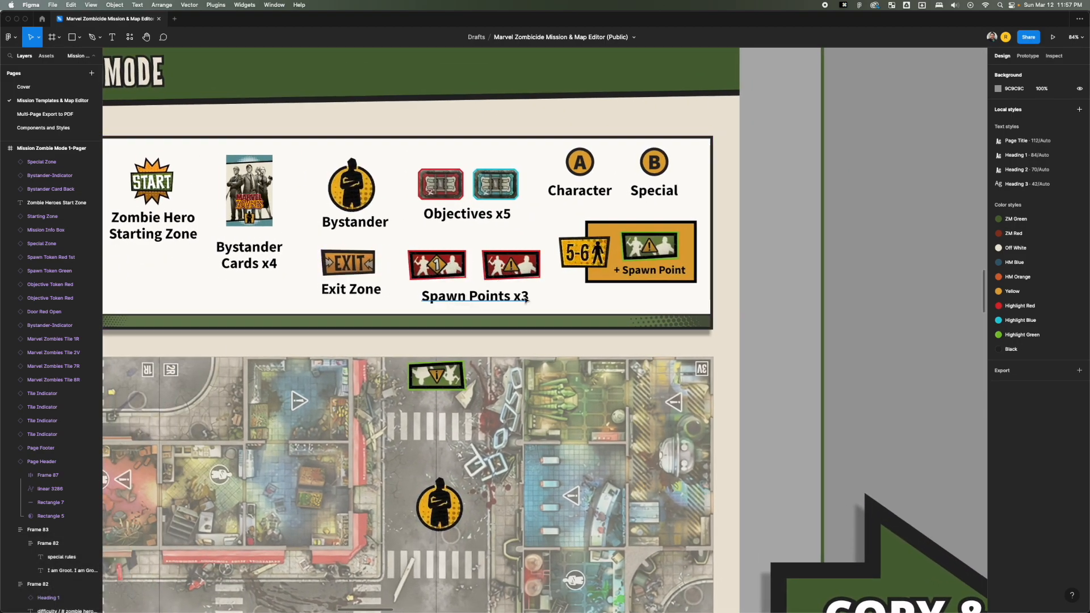
pyautogui.press('space')
pyautogui.moveTo(411, 221); pyautogui.dragTo(482, 237)
pyautogui.scroll(-12, 482, 237)
pyautogui.press('space')
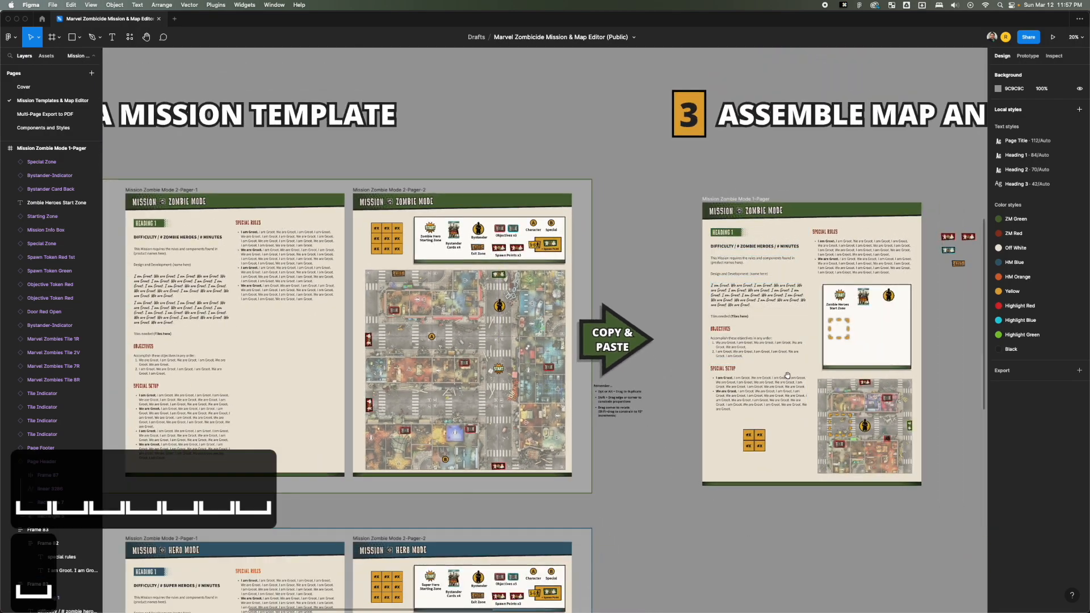
# Set the upper-left tile indicator under Special Setup to 1R.
pyautogui.moveTo(786, 374); pyautogui.dragTo(478, 314)
pyautogui.press('z')
pyautogui.moveTo(662, 309); pyautogui.dragTo(414, 462)
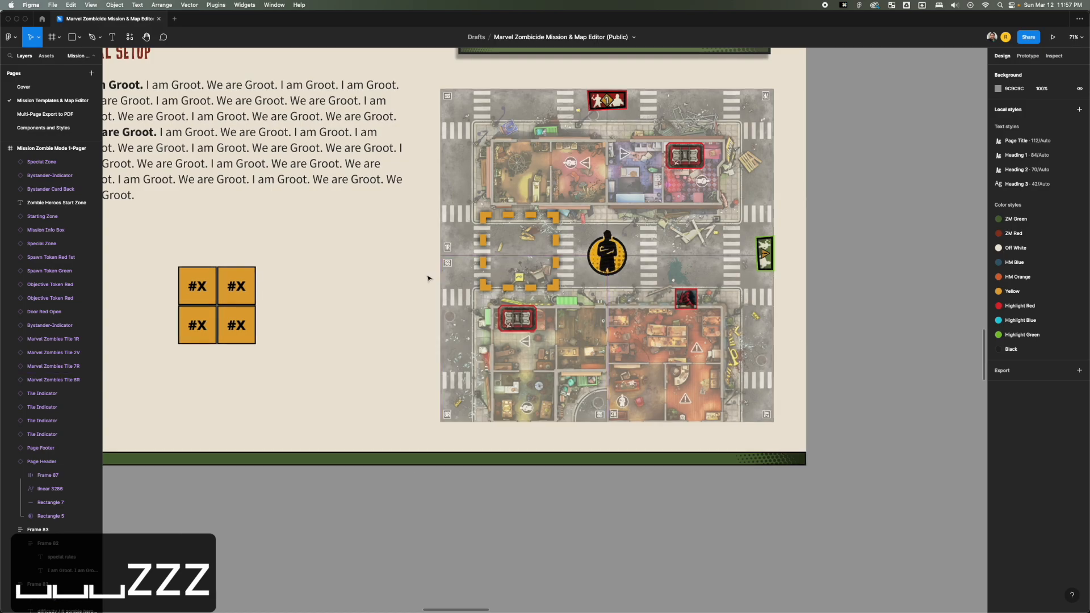
pyautogui.press('space')
pyautogui.moveTo(373, 293); pyautogui.dragTo(476, 331)
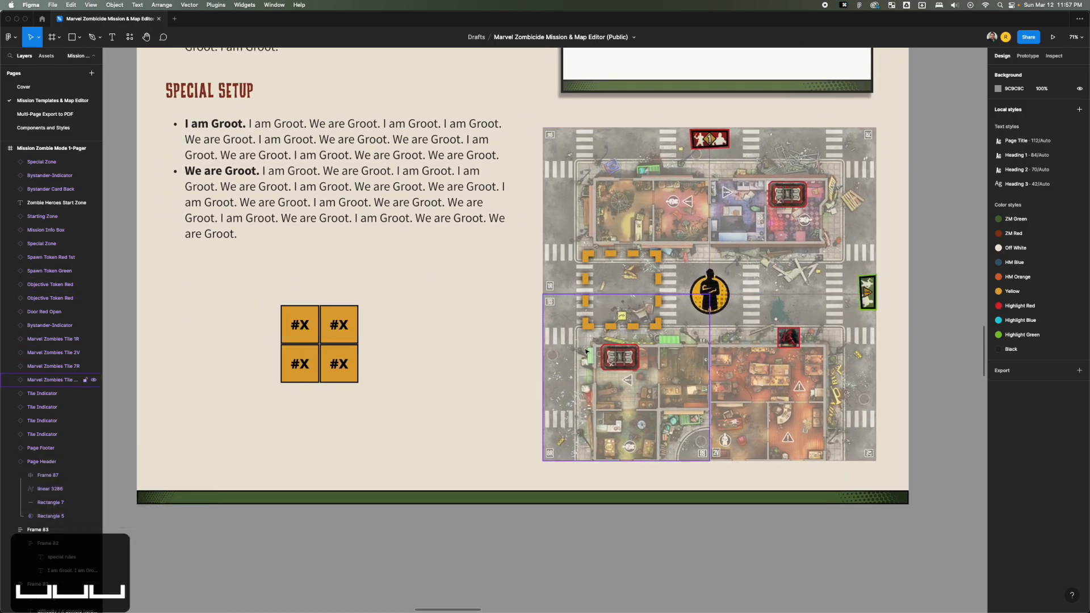
pyautogui.press('t')
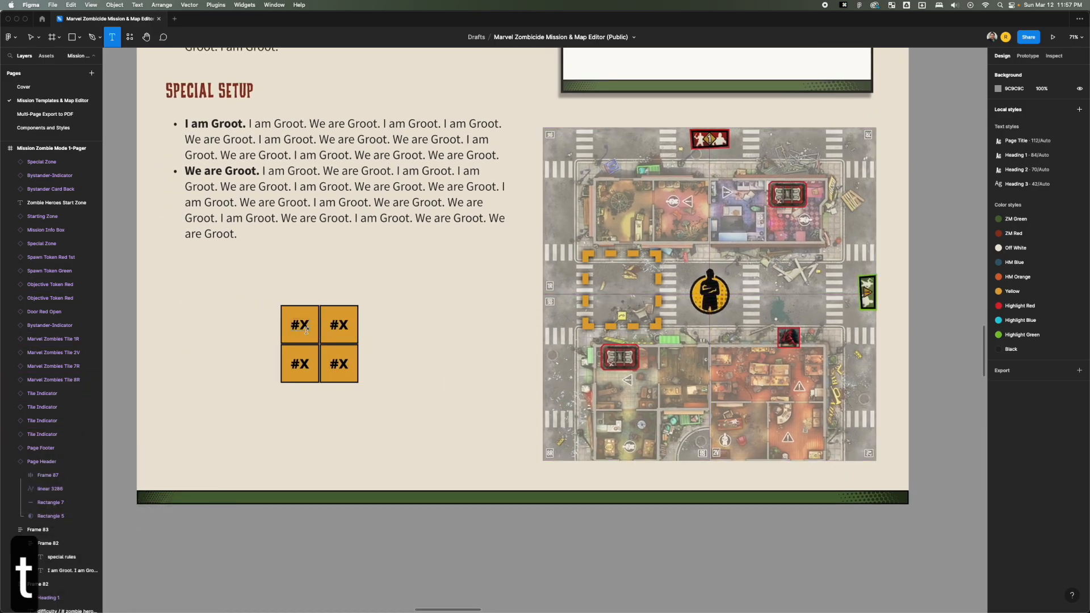
pyautogui.click(299, 325)
pyautogui.press('Escape')
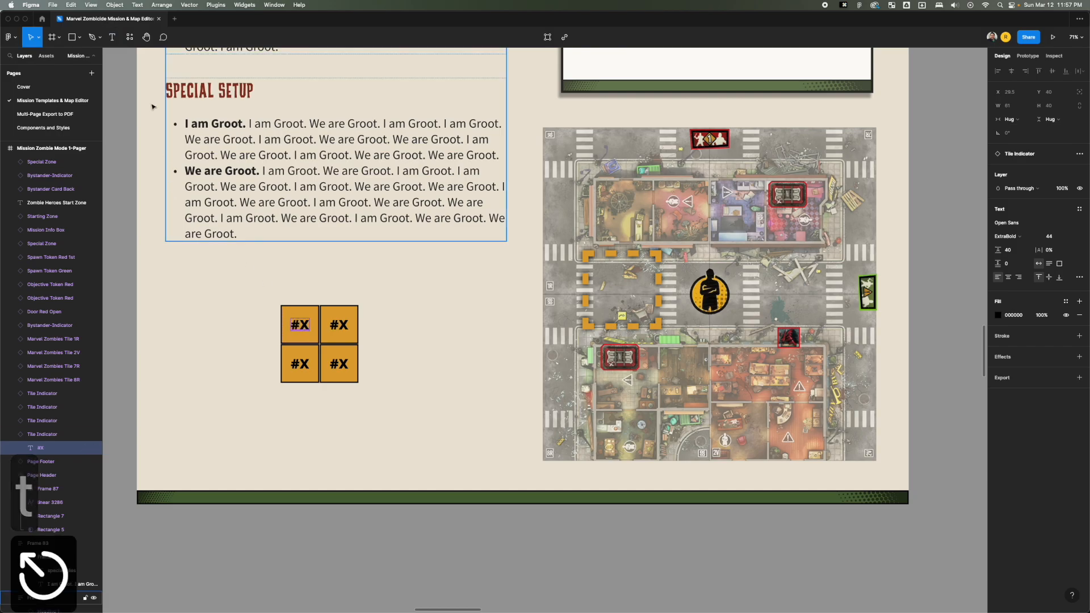
pyautogui.click(108, 34)
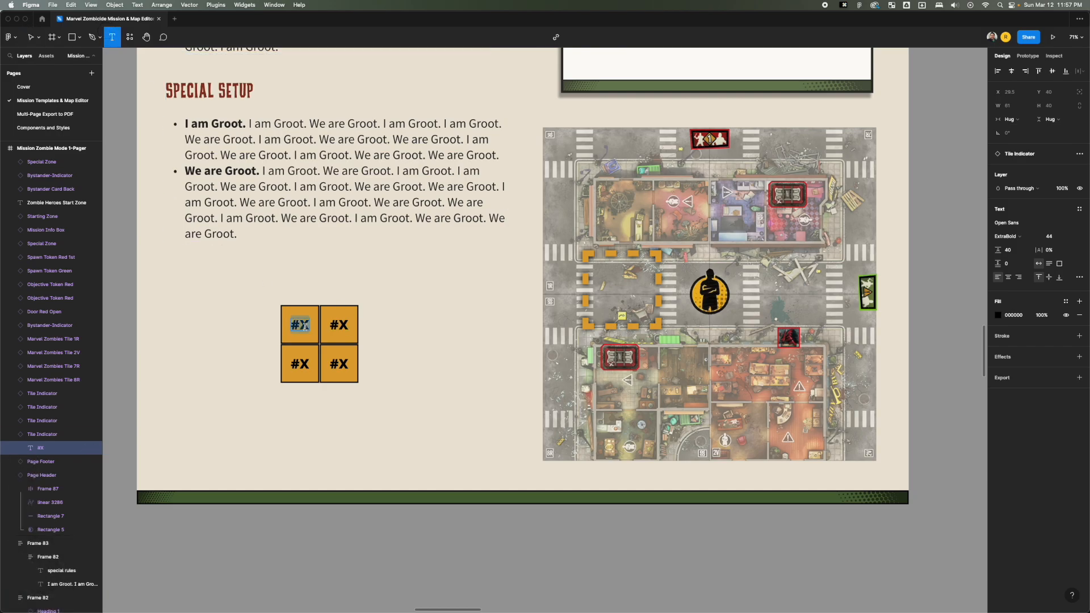
pyautogui.write('1r')
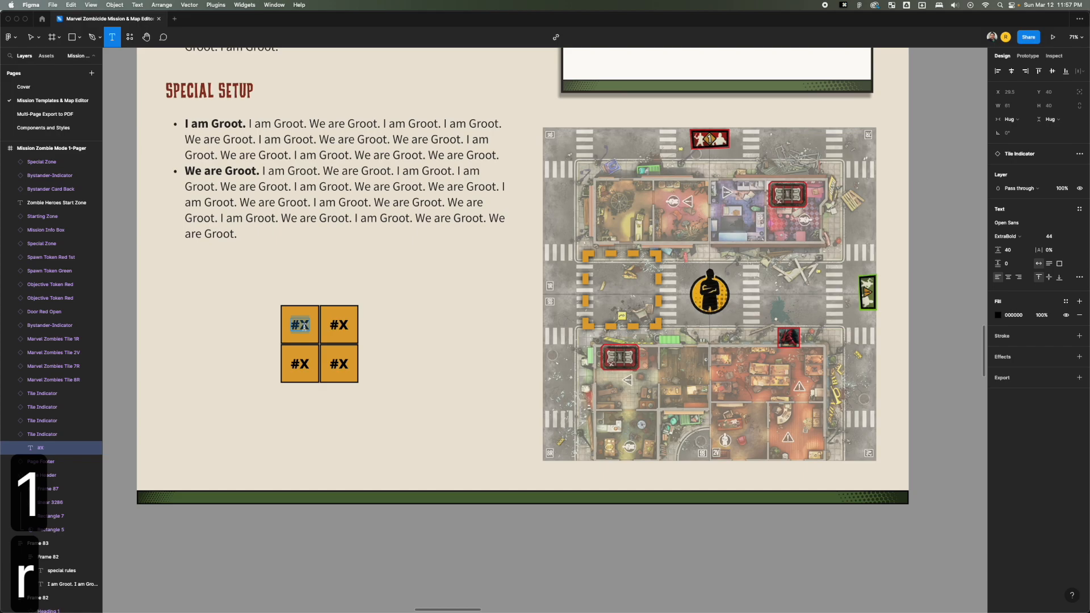
pyautogui.press('cmd+a')
pyautogui.write('1r')
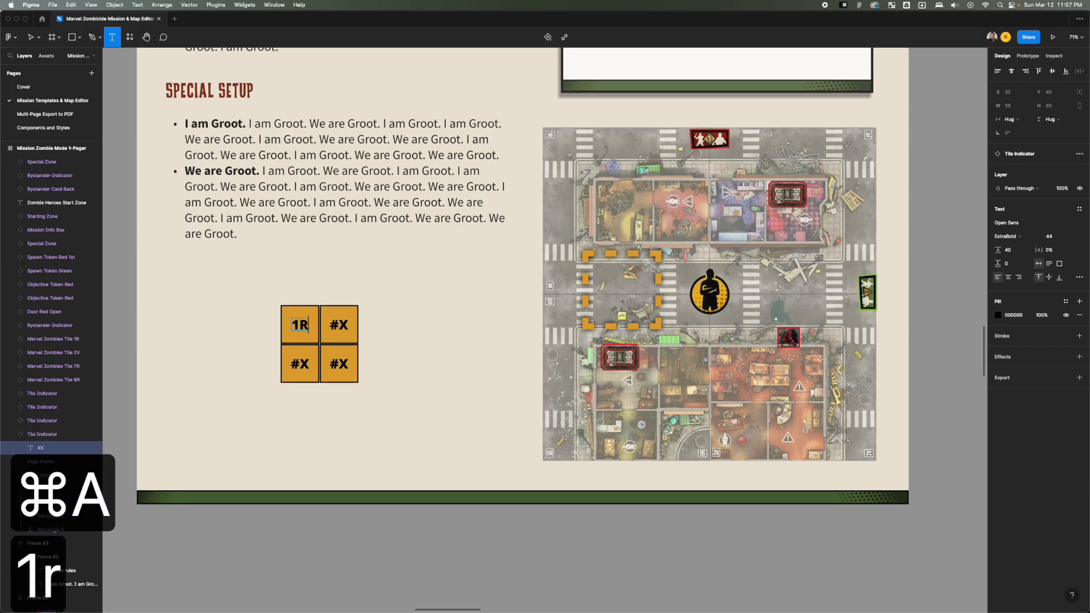
# Set the upper-right tile indicator to 7R.
pyautogui.doubleClick(347, 325)
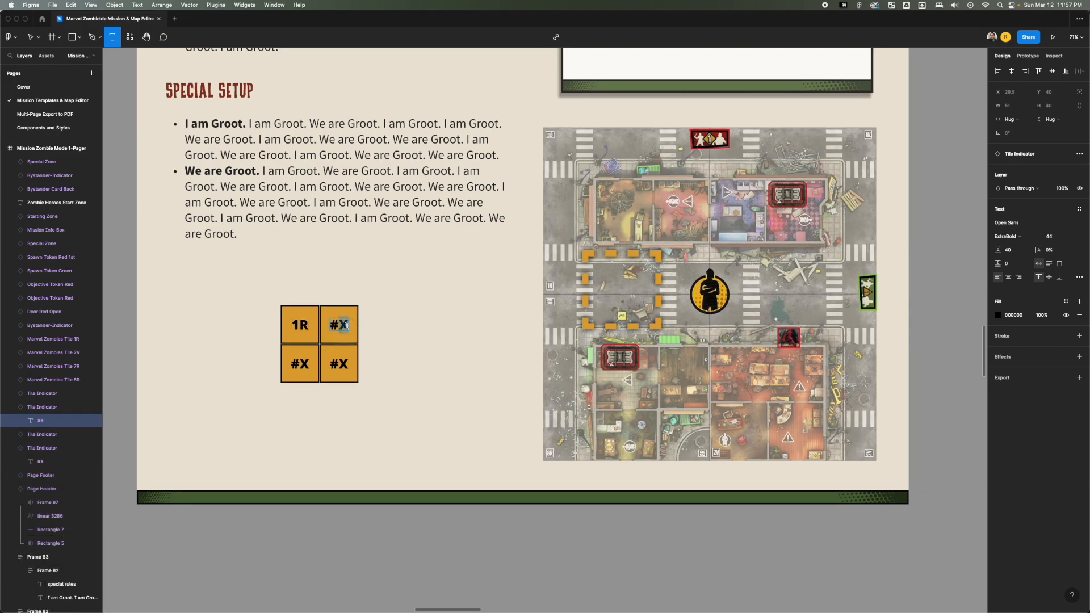
pyautogui.press('super+a')
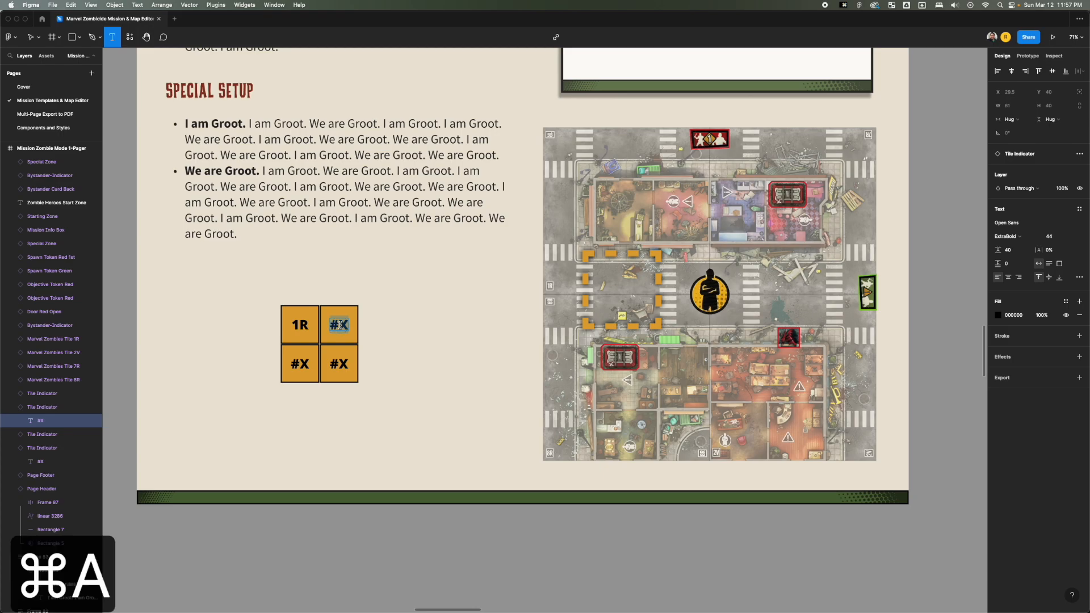
pyautogui.write('7r')
pyautogui.scroll(5, 307, 331)
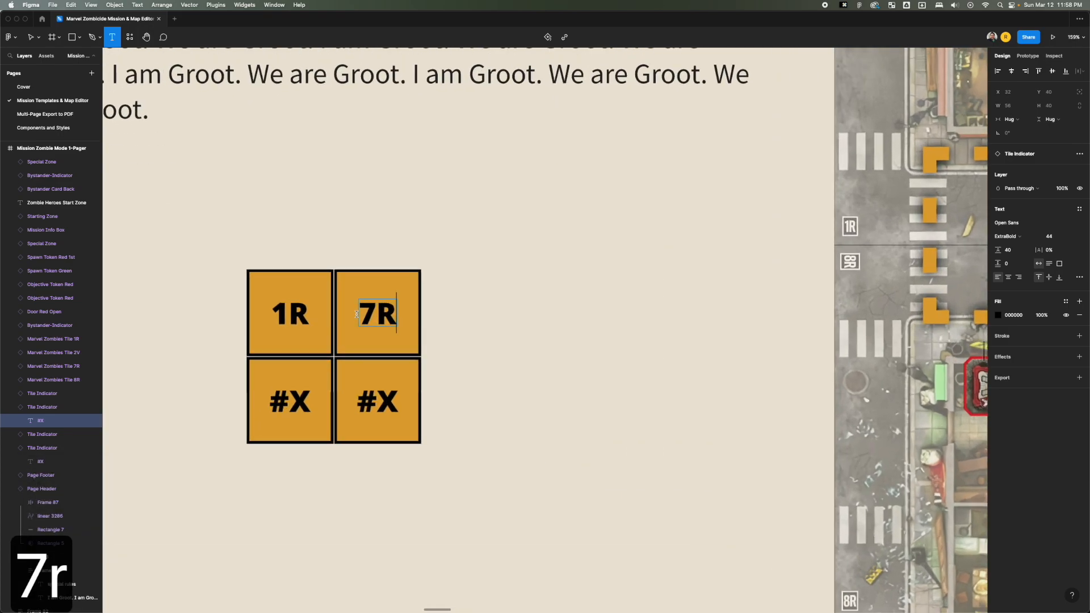
pyautogui.scroll(-5, 334, 370)
pyautogui.scroll(-2, 335, 370)
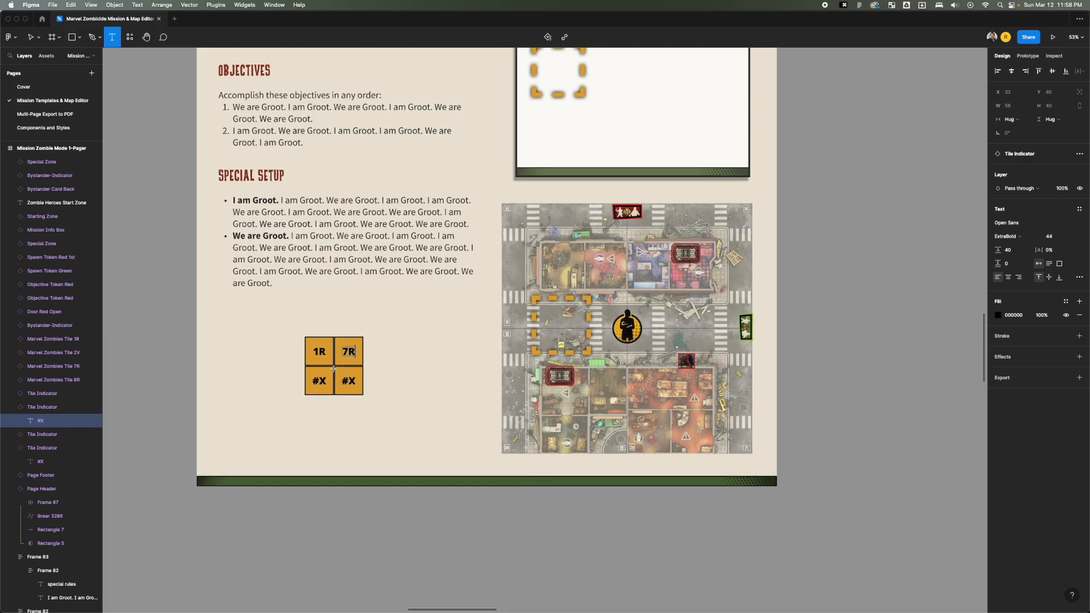
# Set the lower-left tile indicator to 8R and the lower-right one to 2V.
pyautogui.doubleClick(321, 381)
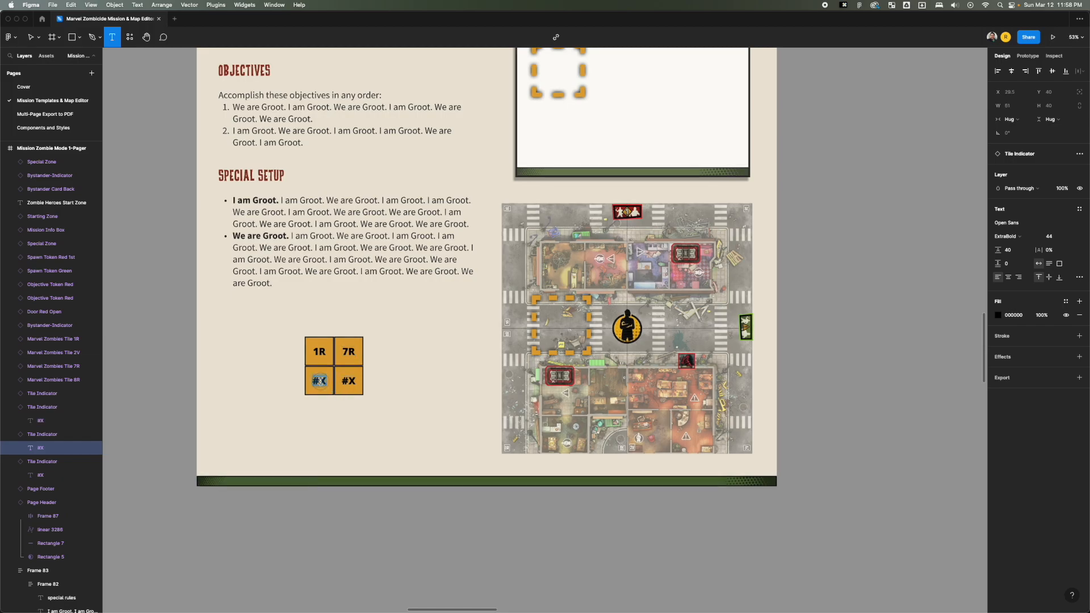
pyautogui.write('8r')
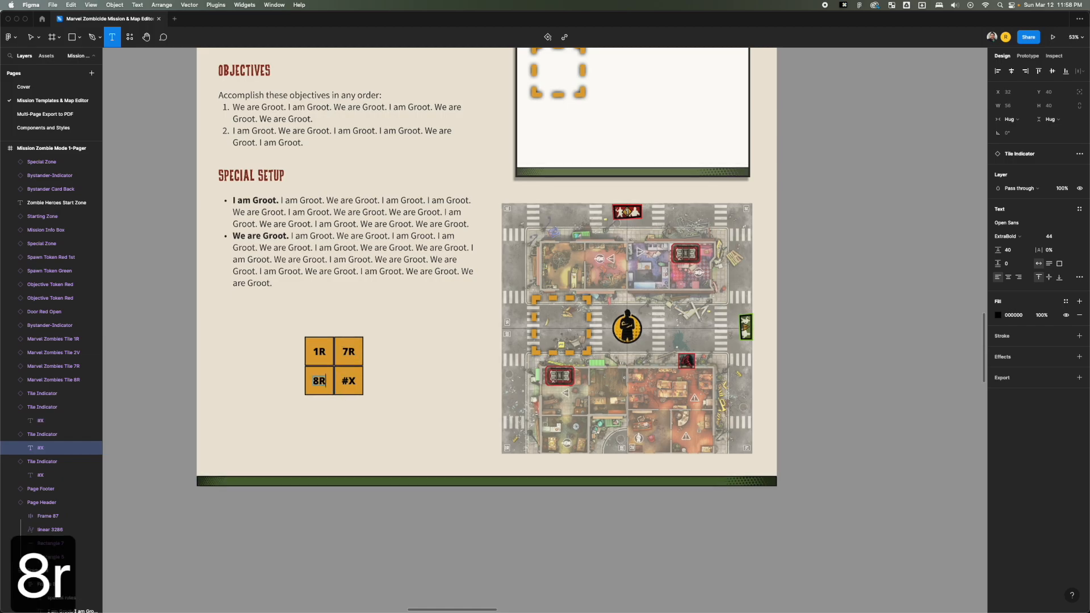
pyautogui.doubleClick(345, 380)
pyautogui.press('super+a')
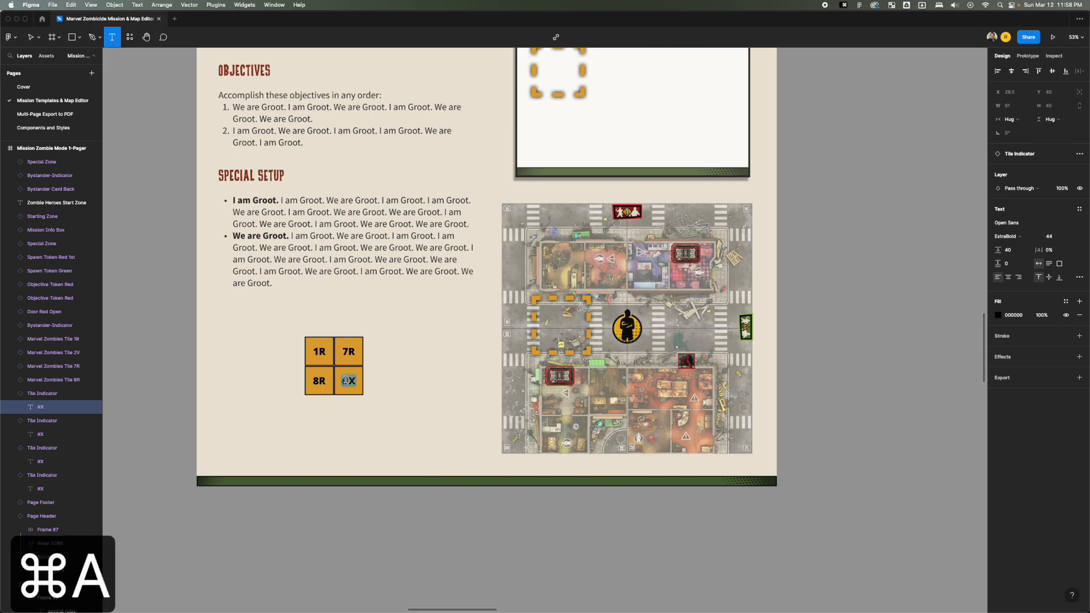
pyautogui.write('2v')
pyautogui.press('Escape')
pyautogui.press('Escape')
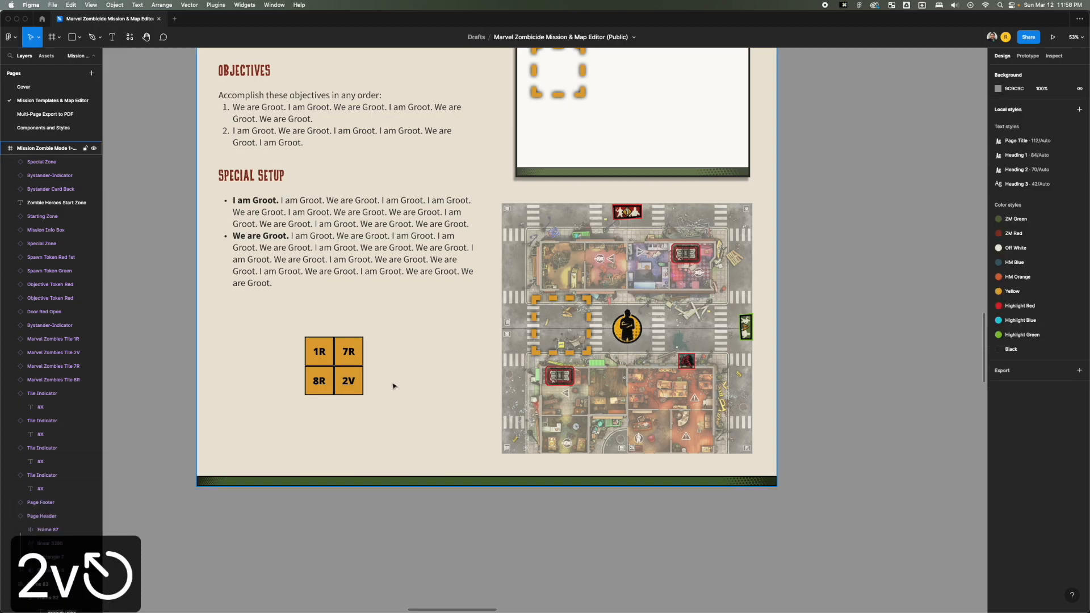
# Look over the completed 1-Pager and the board's Save and Export and Store Missions Here sections.
pyautogui.scroll(-5, 397, 380)
pyautogui.press('space')
pyautogui.moveTo(457, 315); pyautogui.dragTo(428, 377)
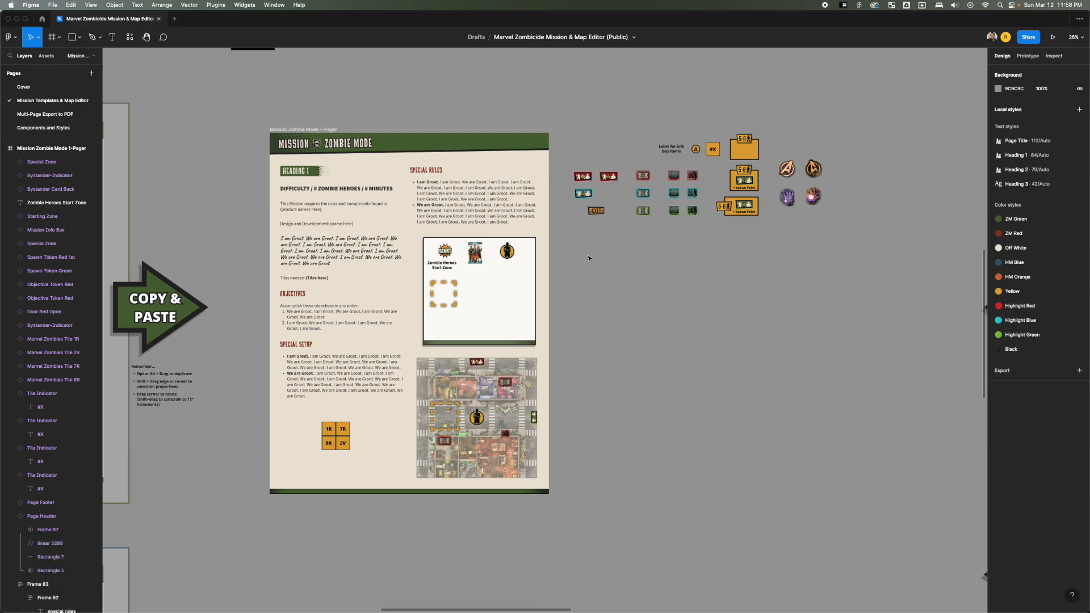
pyautogui.scroll(-5, 591, 245)
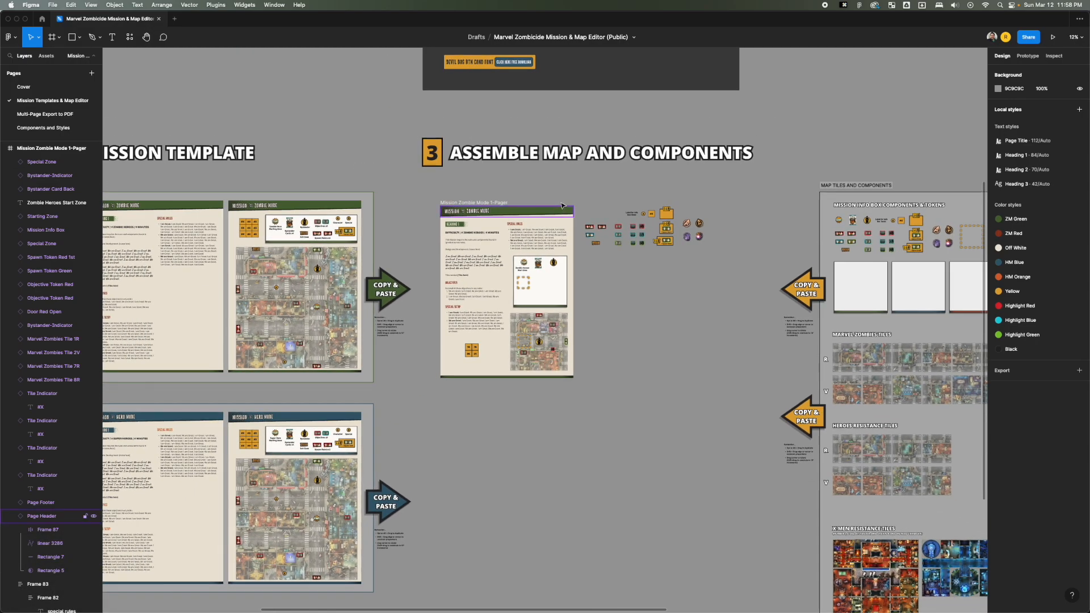
pyautogui.press('space')
pyautogui.moveTo(561, 191); pyautogui.dragTo(336, 177)
pyautogui.scroll(-4, 367, 174)
pyautogui.press('space')
pyautogui.scroll(2, 678, 213)
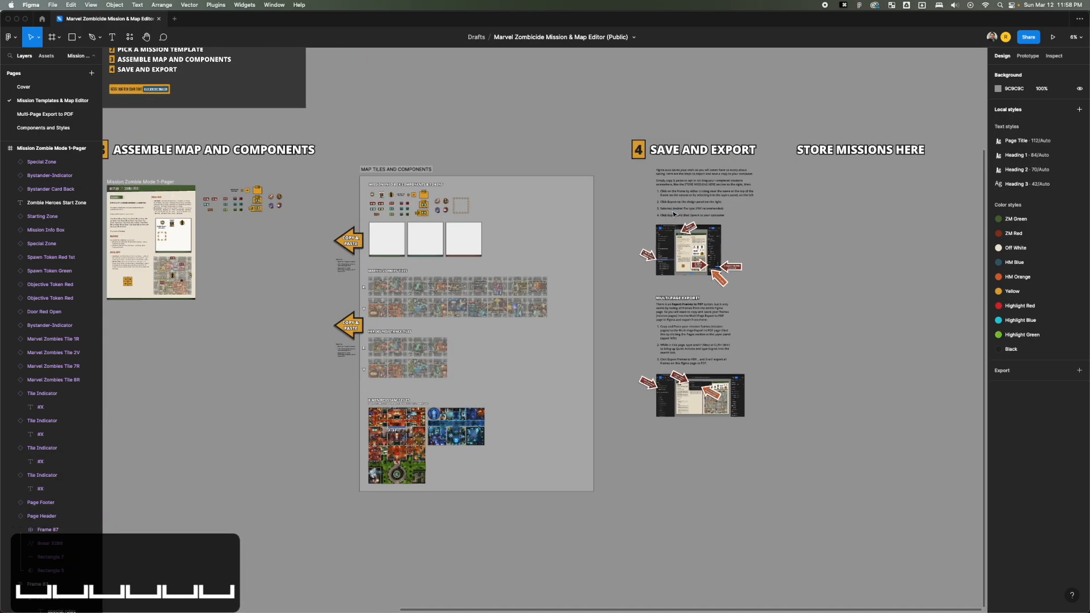
# Place a copy of the completed Mission Zombie Mode 1-Pager frame directly beneath the Store Missions Here heading.
pyautogui.press('space')
pyautogui.moveTo(301, 185); pyautogui.dragTo(377, 178)
pyautogui.press('space')
pyautogui.moveTo(229, 168); pyautogui.dragTo(206, 158)
pyautogui.click(147, 154)
pyautogui.press('space')
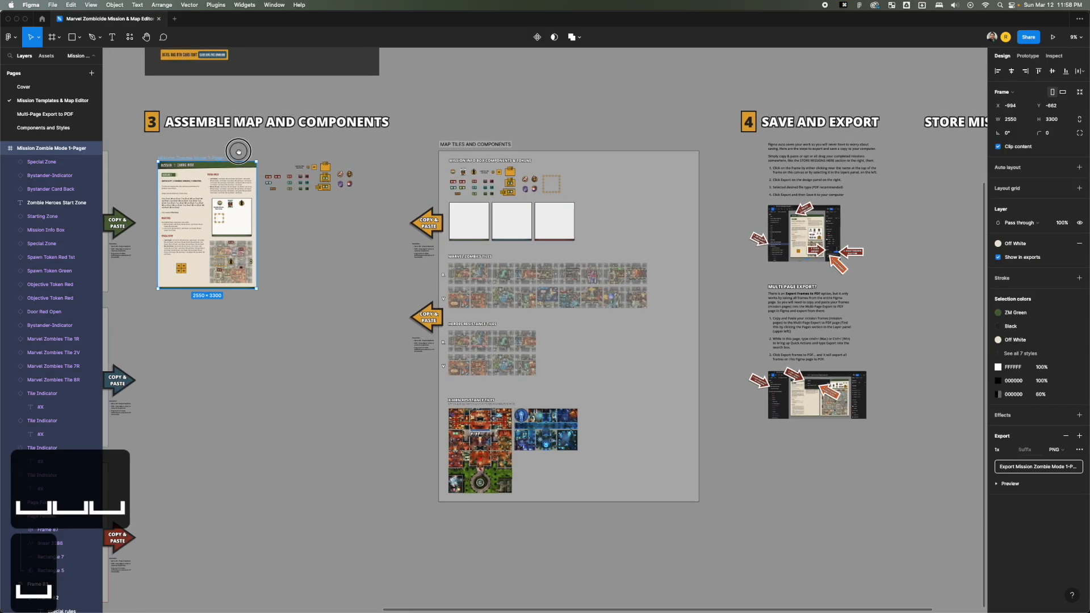
pyautogui.scroll(-6, 518, 227)
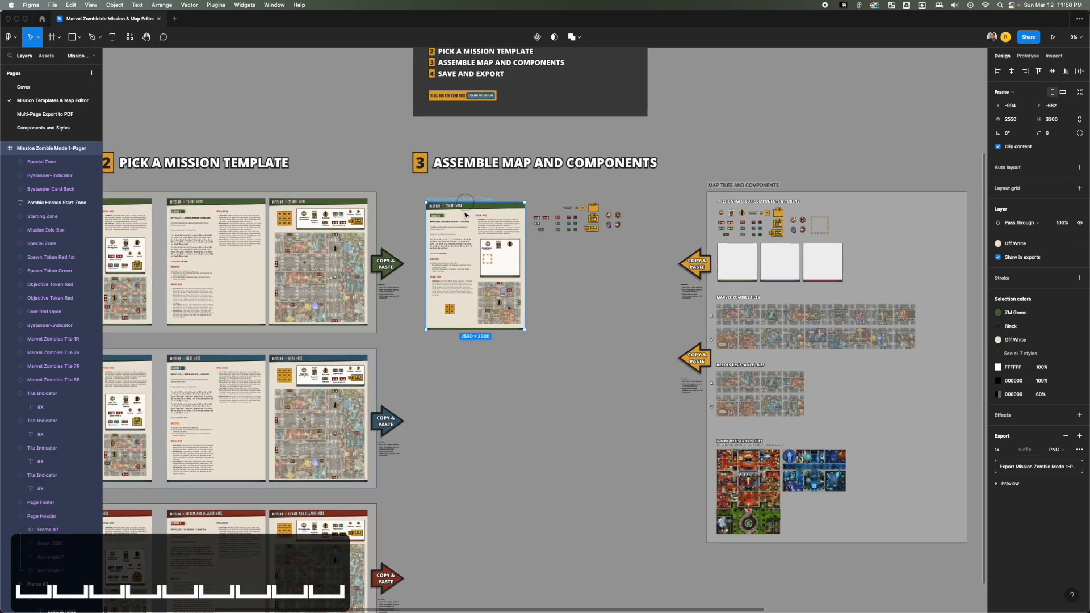
pyautogui.scroll(3, 488, 228)
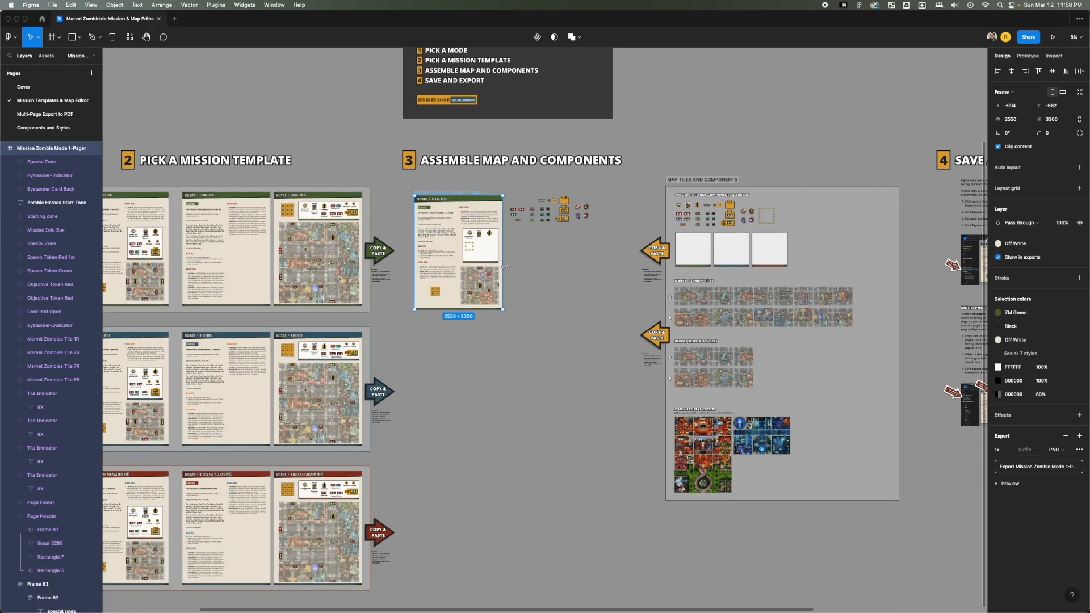
pyautogui.scroll(-3, 505, 265)
pyautogui.press('space')
pyautogui.moveTo(572, 273); pyautogui.dragTo(385, 272)
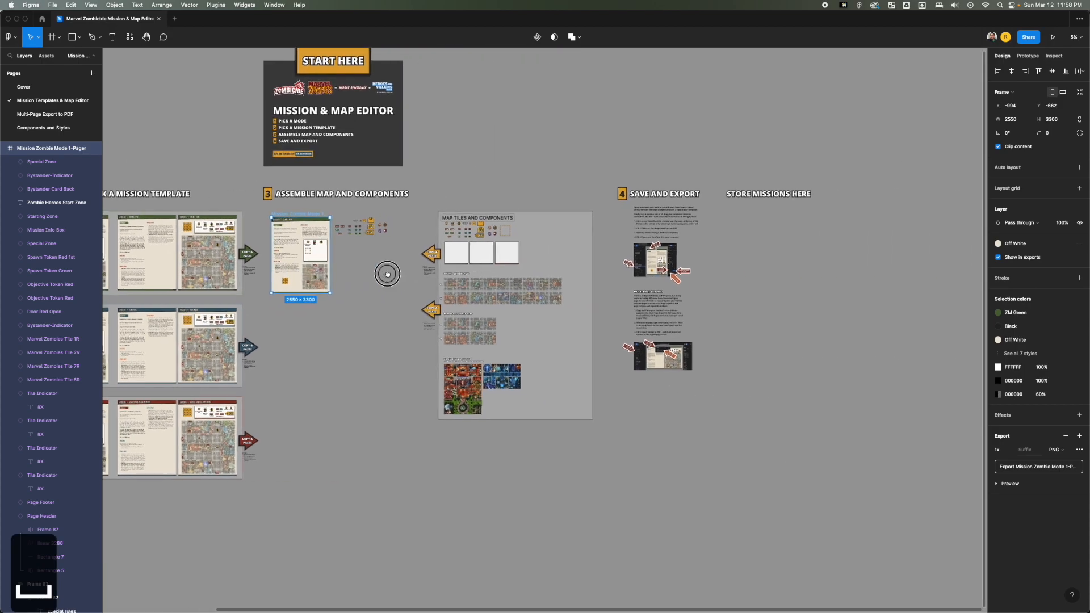
pyautogui.moveTo(936, 215); pyautogui.dragTo(755, 209)
pyautogui.press('z')
pyautogui.moveTo(863, 170); pyautogui.dragTo(574, 316)
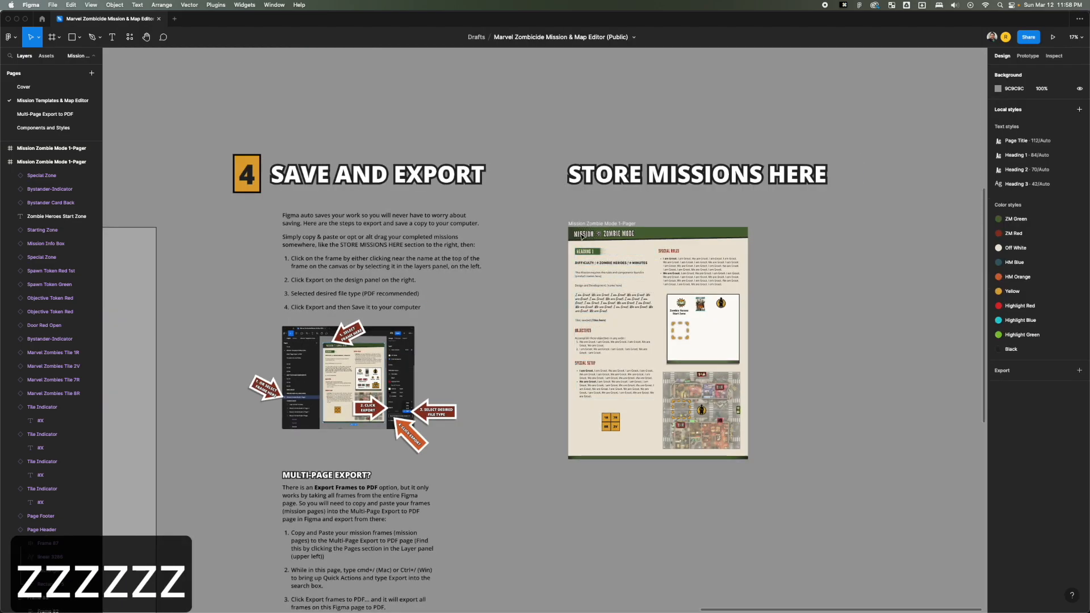
pyautogui.moveTo(586, 223); pyautogui.dragTo(586, 211)
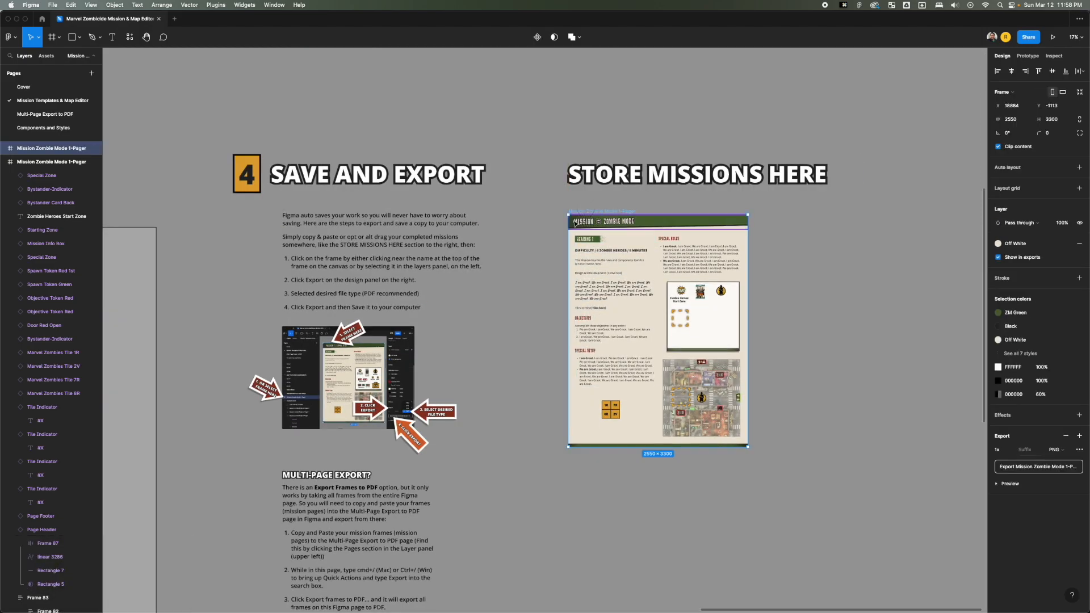
pyautogui.click(500, 216)
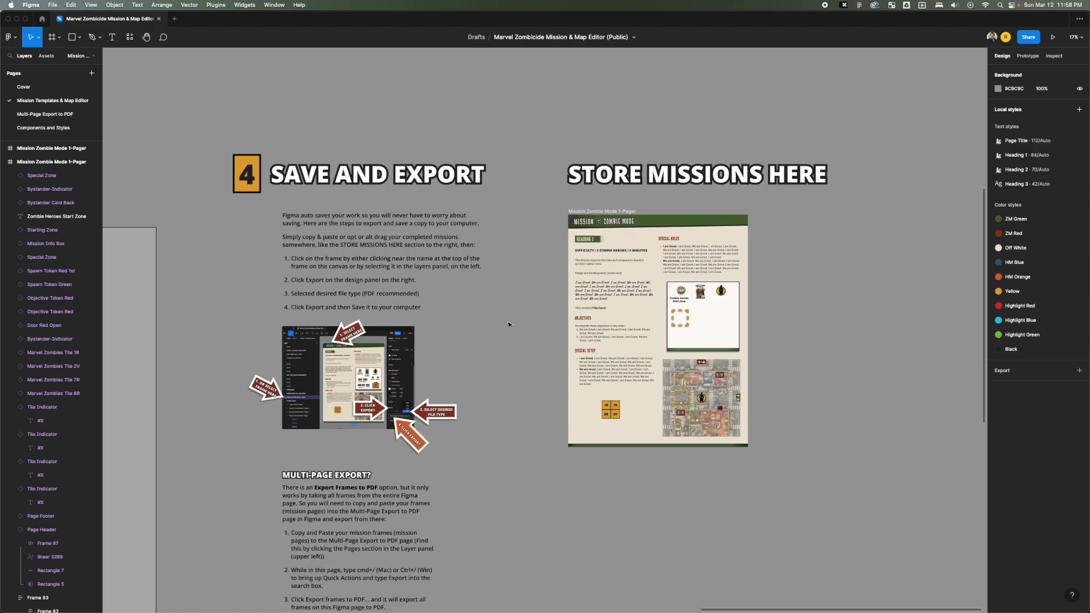
# Review the single-page export instructions under Save and Export and try selecting the stored 1-Pager on the canvas and among the layers.
pyautogui.scroll(3, 303, 213)
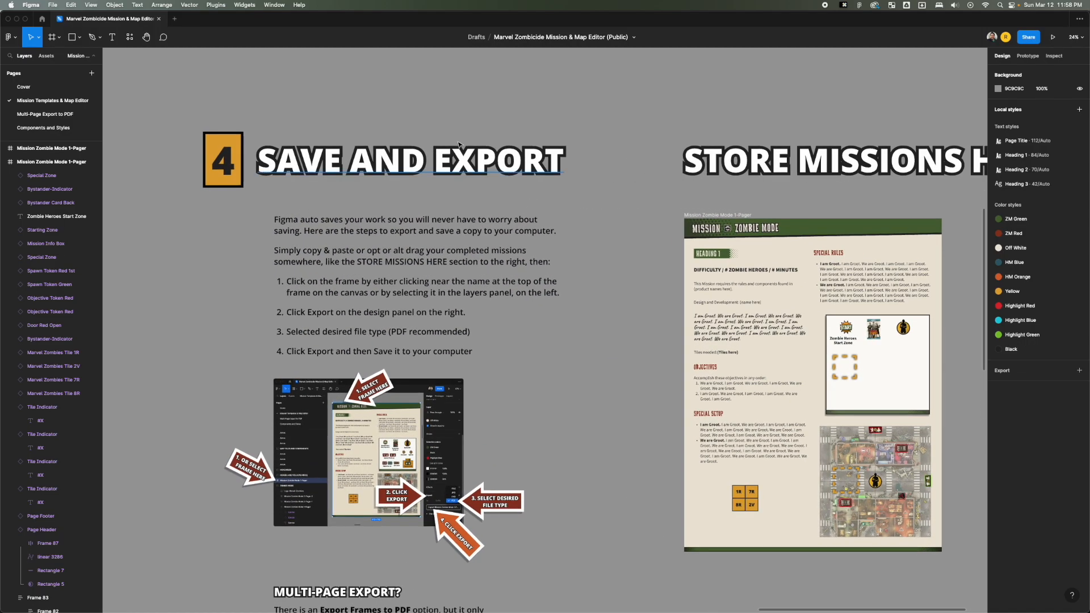
pyautogui.scroll(-2, 446, 191)
pyautogui.hscroll(3, 446, 192)
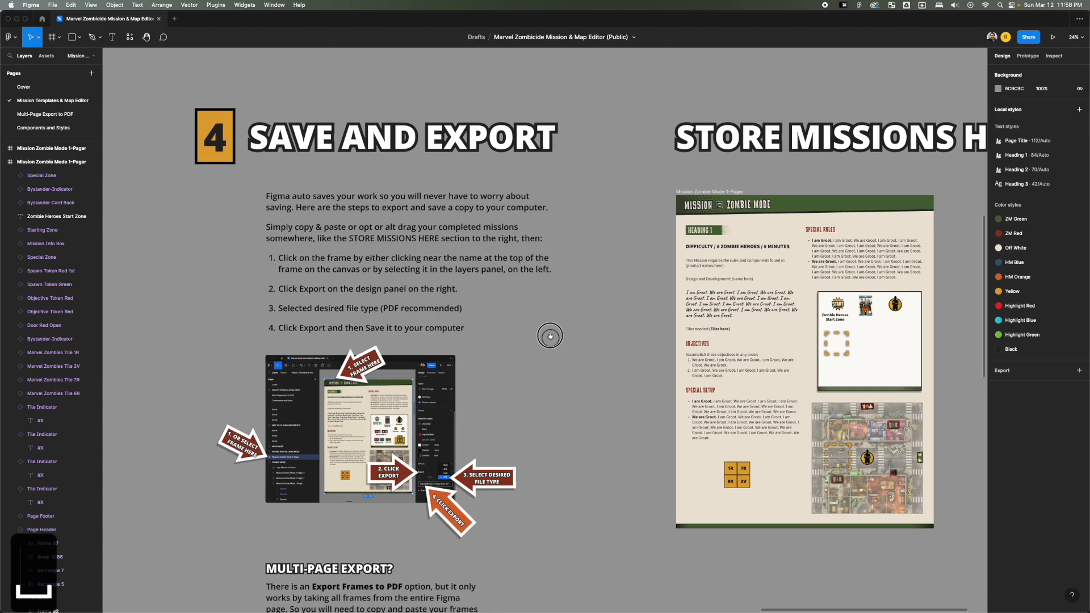
pyautogui.click(519, 406)
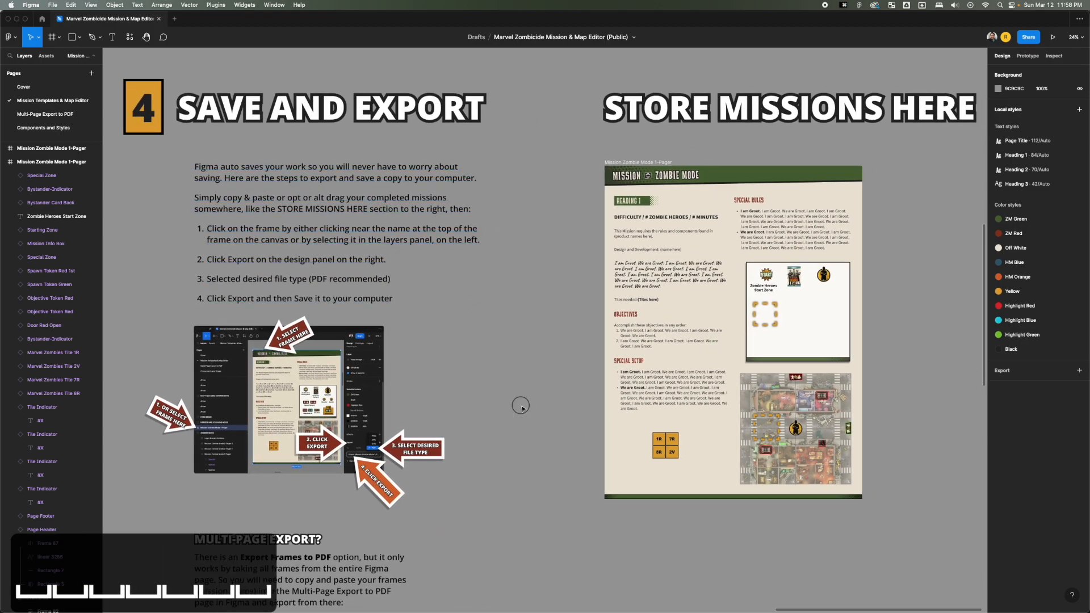
pyautogui.press('space')
pyautogui.moveTo(488, 401); pyautogui.dragTo(492, 354)
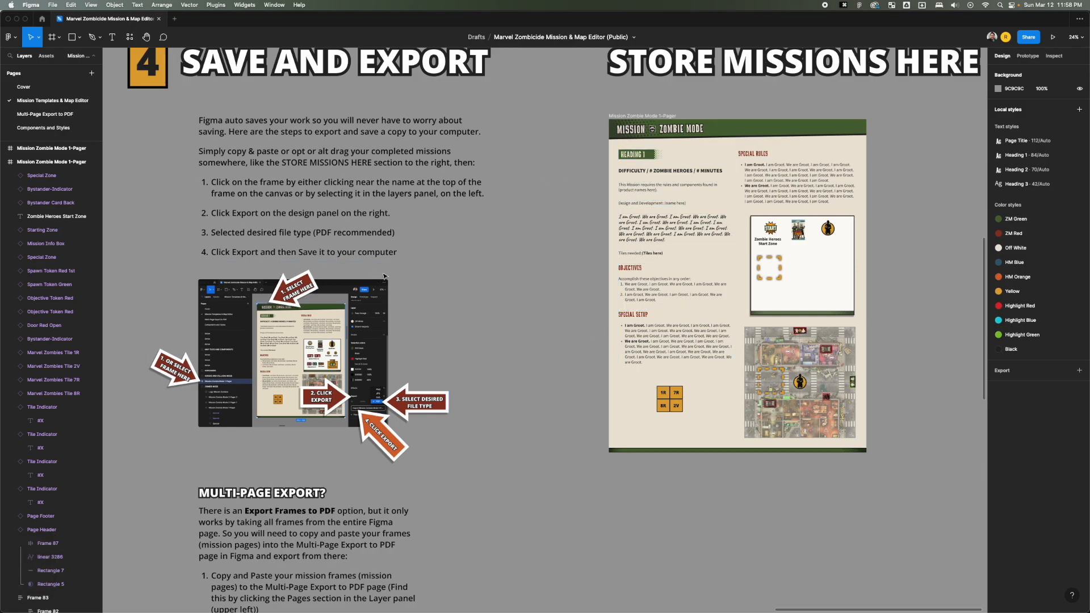
pyautogui.click(635, 116)
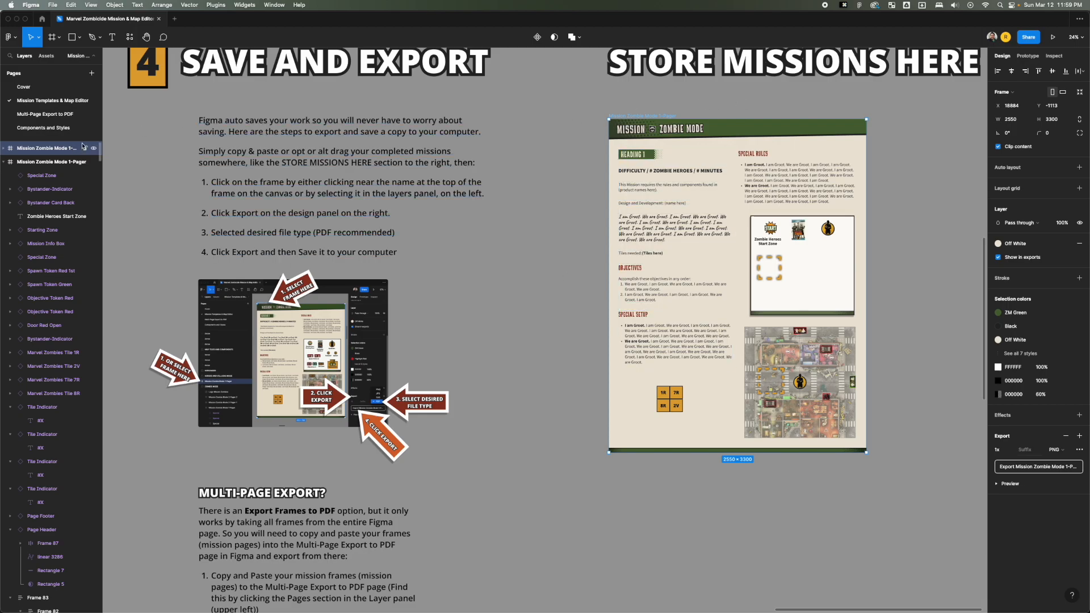
pyautogui.doubleClick(64, 149)
pyautogui.press('Escape')
pyautogui.press('Escape')
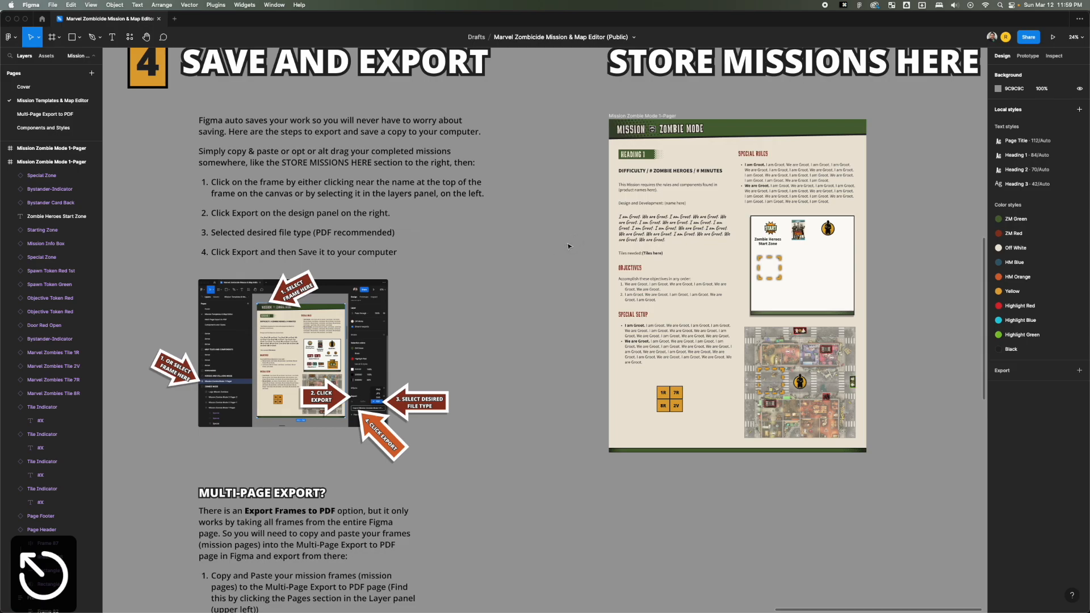
# Recreate the stored 1-Pager's export setting as PDF and save Mission Zombie Mode 1-Pager.pdf to the Desktop.
pyautogui.click(631, 115)
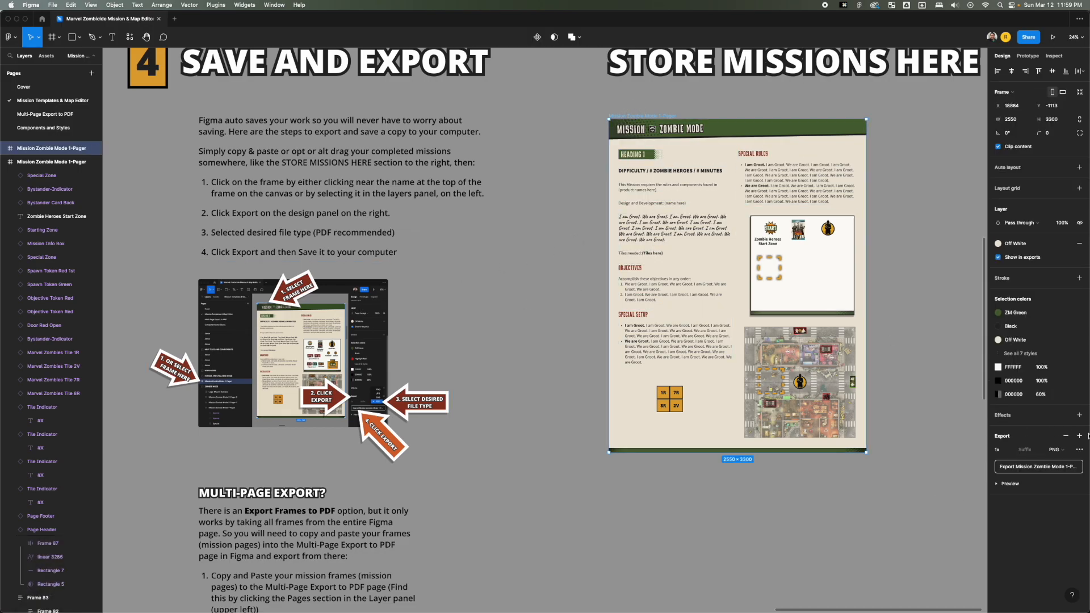
pyautogui.click(1066, 436)
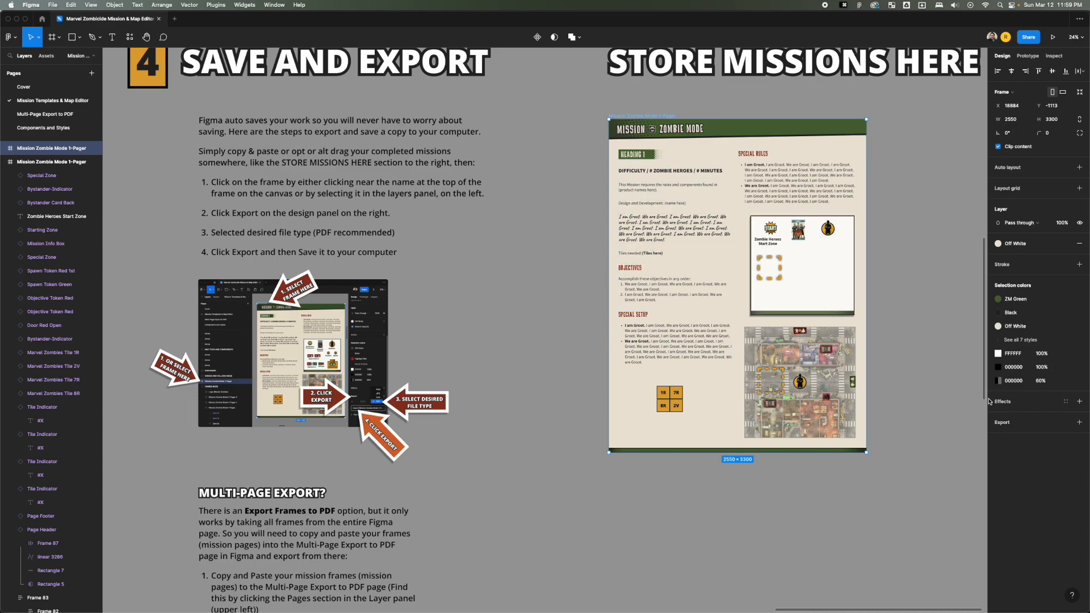
pyautogui.click(1003, 423)
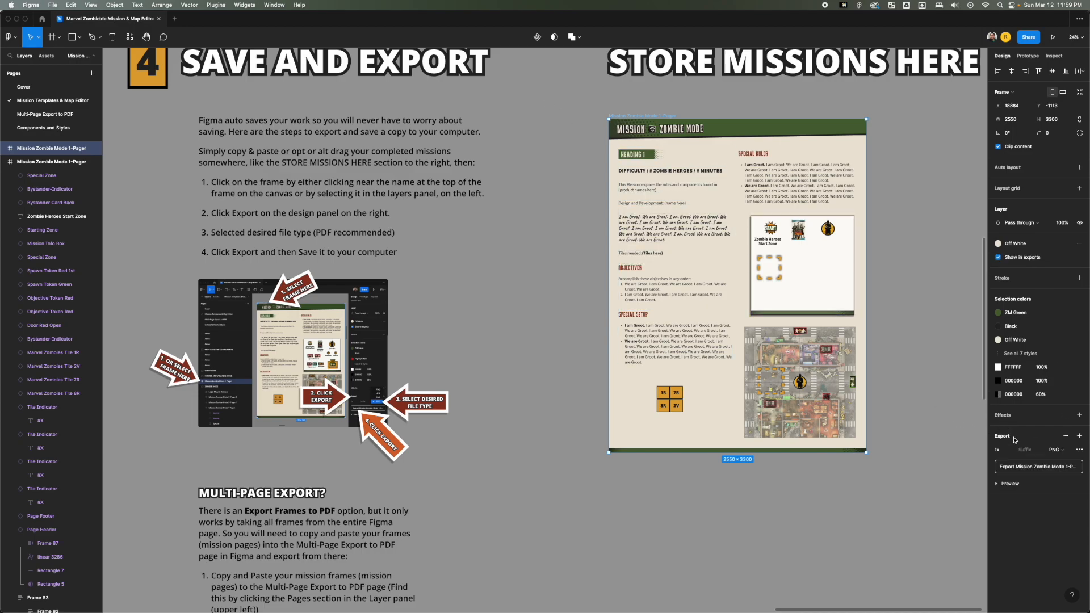
pyautogui.click(1064, 452)
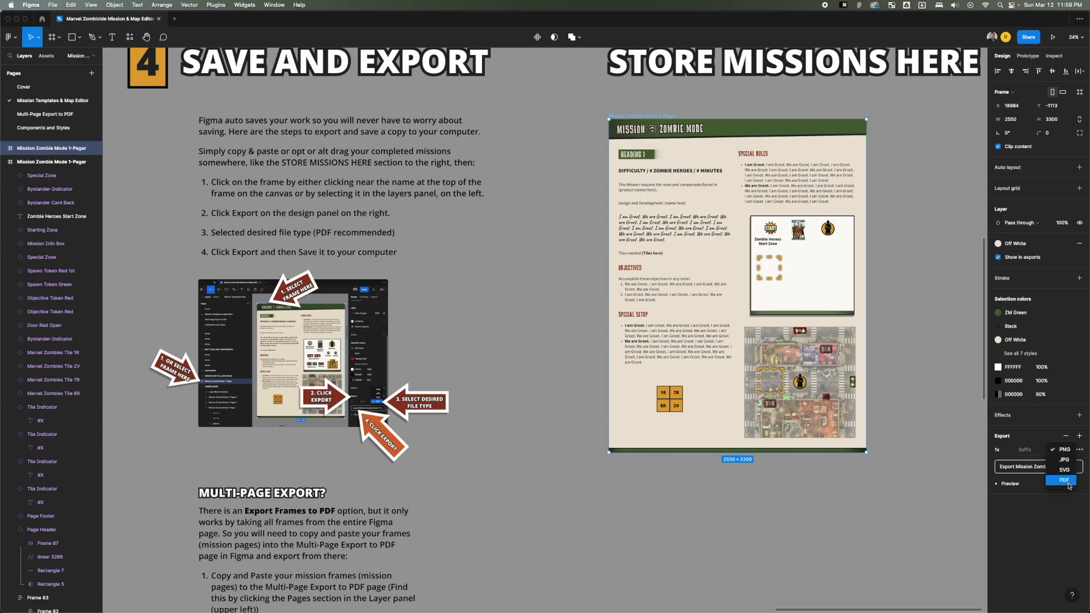
pyautogui.click(1065, 480)
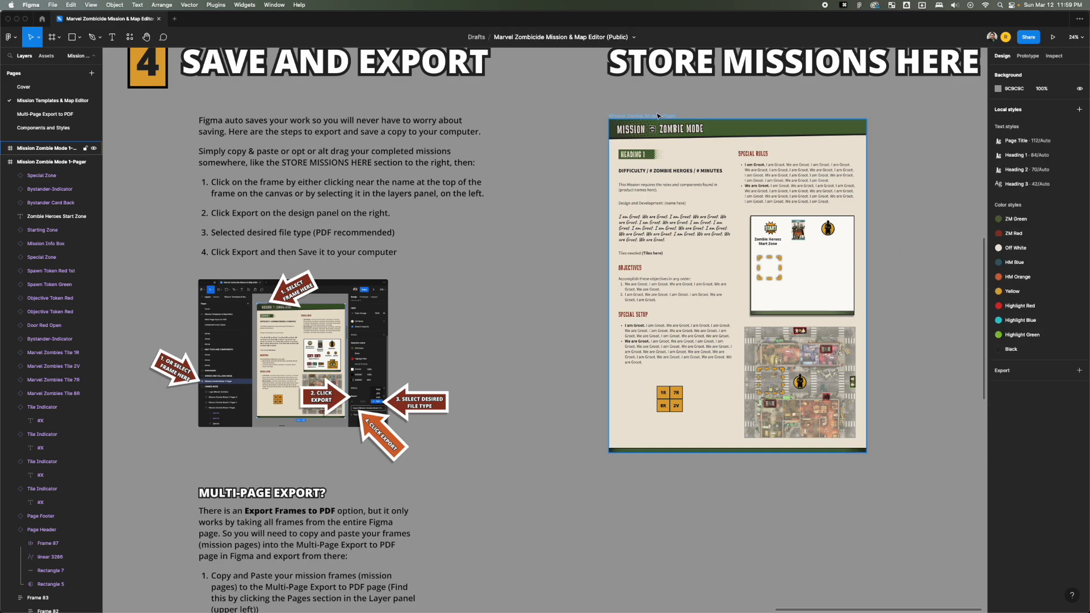
pyautogui.click(1028, 470)
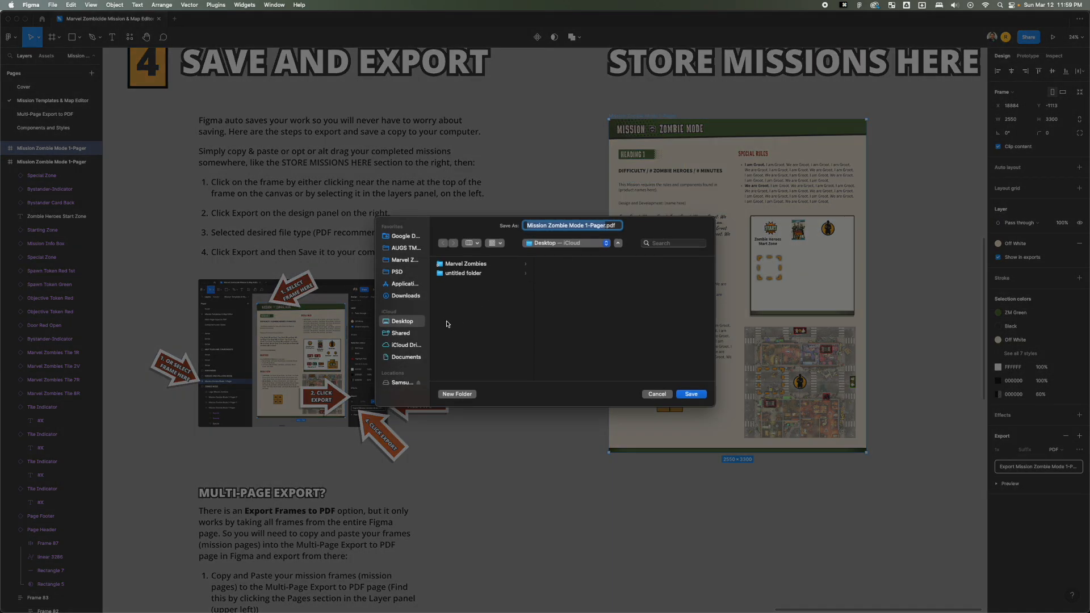
pyautogui.click(695, 394)
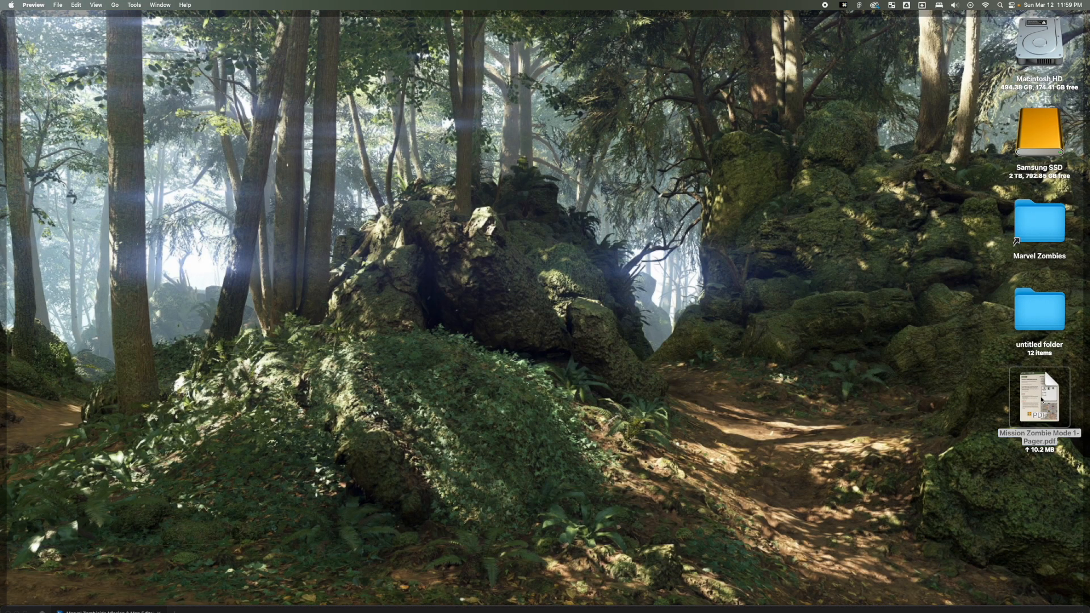
# Open the exported Mission Zombie Mode 1-Pager.pdf in Preview, check the page's layout and components, and close it.
pyautogui.doubleClick(1041, 397)
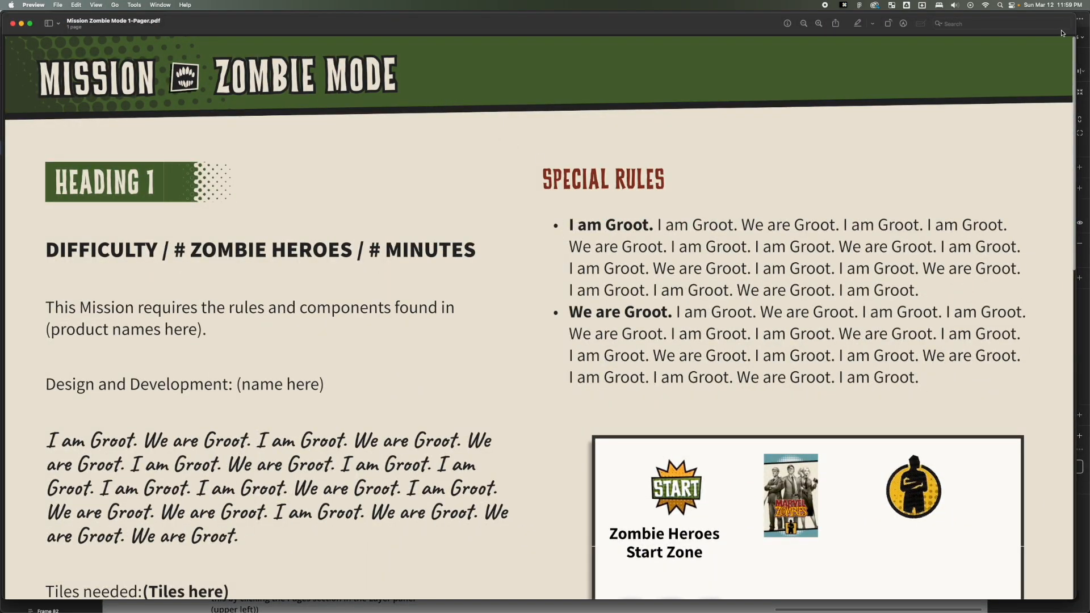
pyautogui.moveTo(1074, 16); pyautogui.dragTo(606, 65)
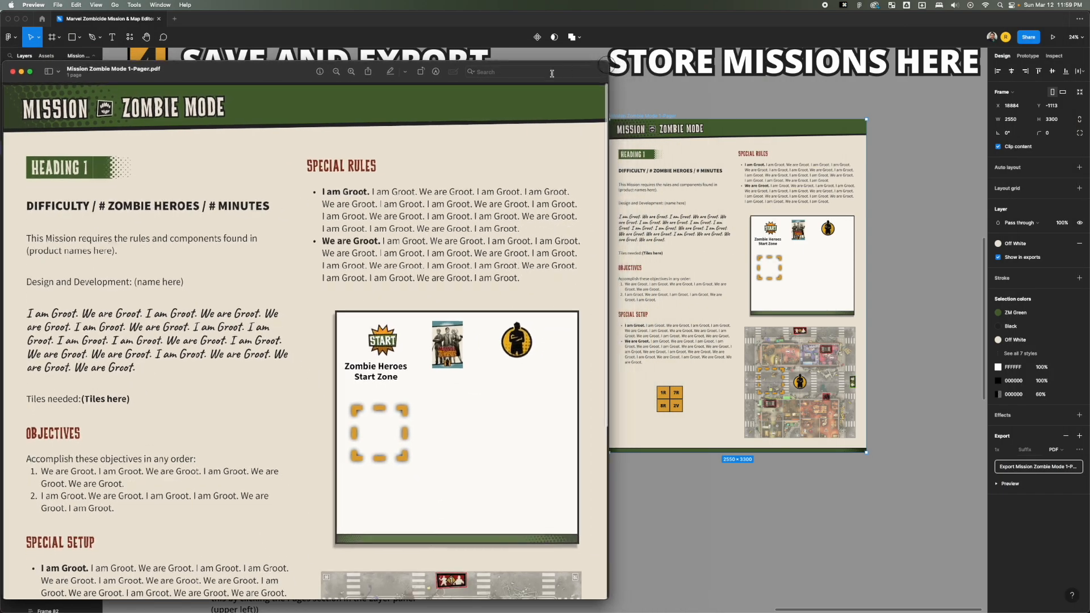
pyautogui.scroll(-5, 406, 207)
pyautogui.scroll(4, 404, 208)
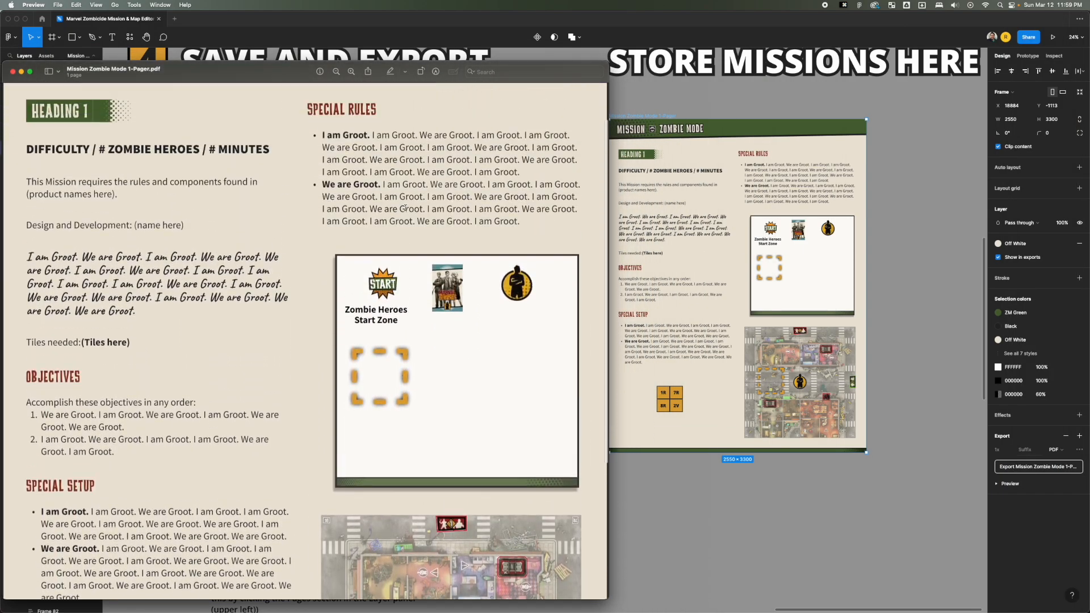
pyautogui.scroll(2, 405, 208)
pyautogui.moveTo(372, 179); pyautogui.dragTo(485, 258)
pyautogui.moveTo(355, 153); pyautogui.dragTo(411, 194)
pyautogui.click(406, 196)
pyautogui.scroll(2, 407, 196)
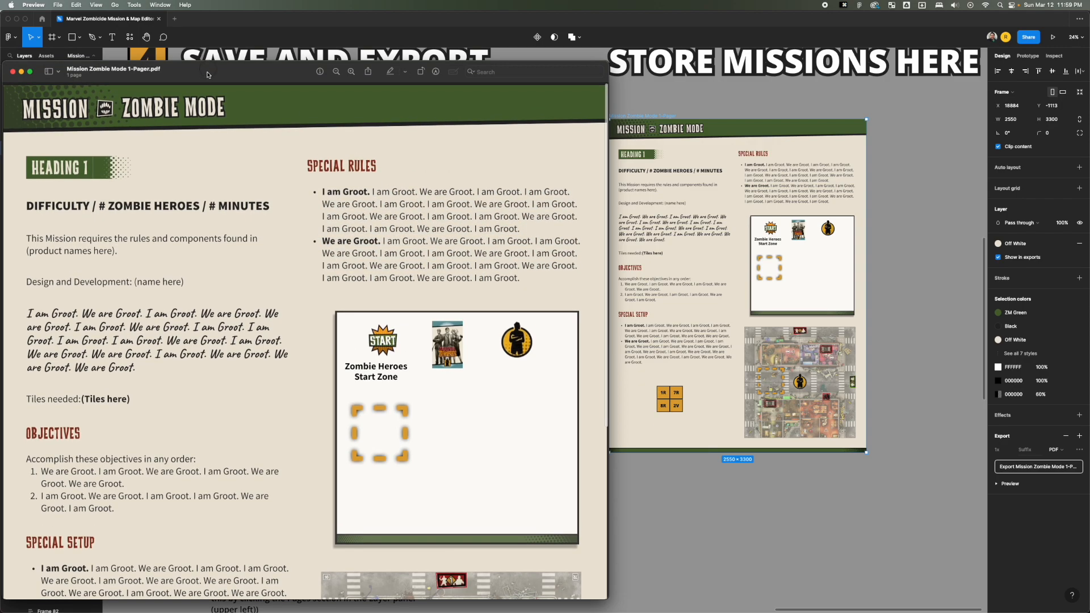
pyautogui.press('super+w')
# Delete the 1-Pager copy stored beneath the Store Missions Here heading.
pyautogui.scroll(-3, 580, 168)
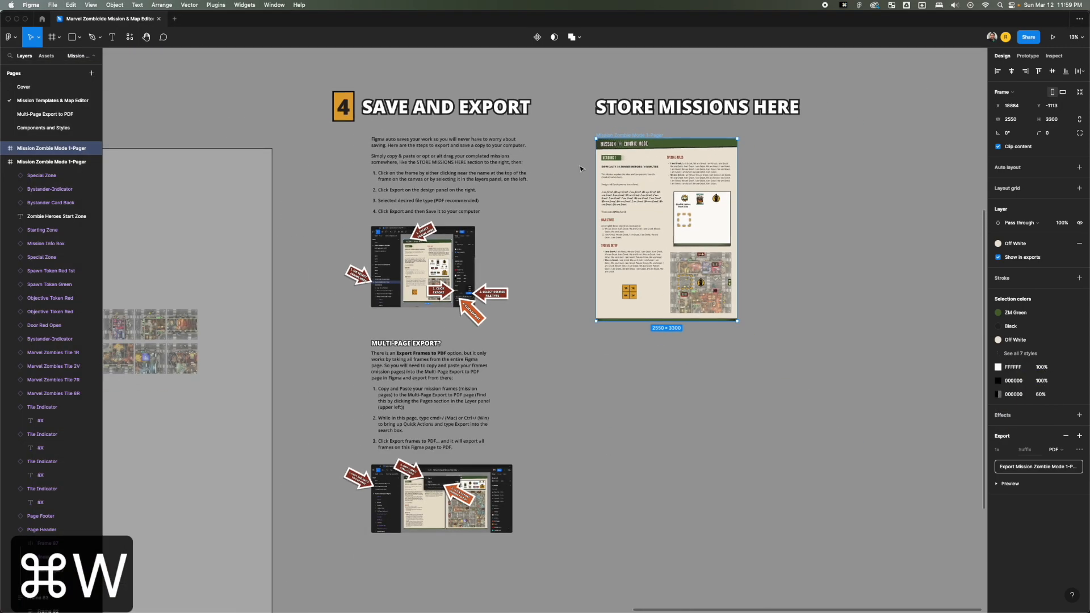
pyautogui.scroll(3, 557, 190)
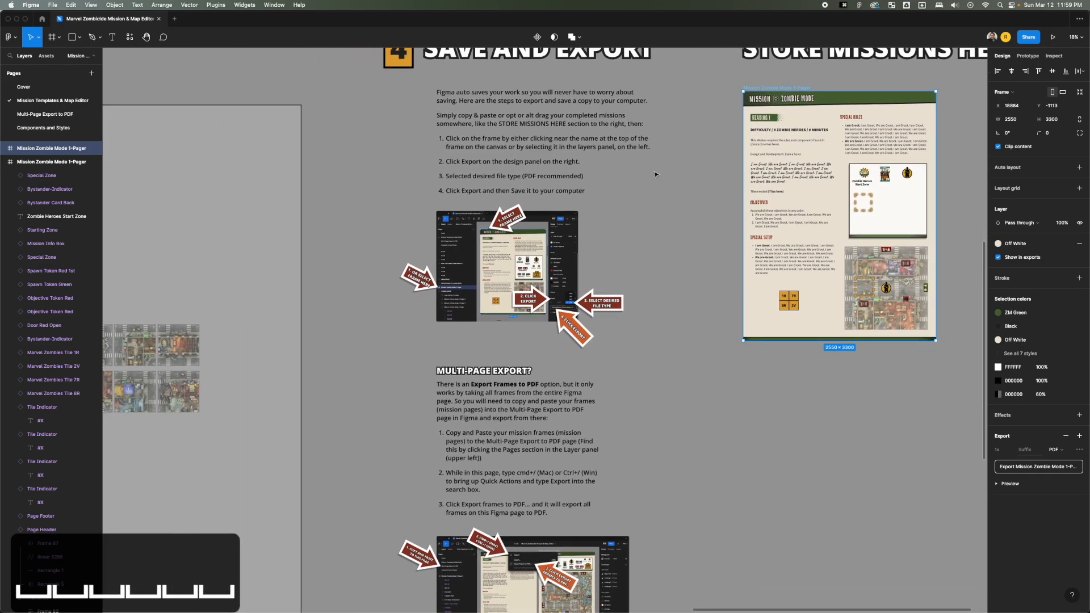
pyautogui.scroll(-3, 655, 175)
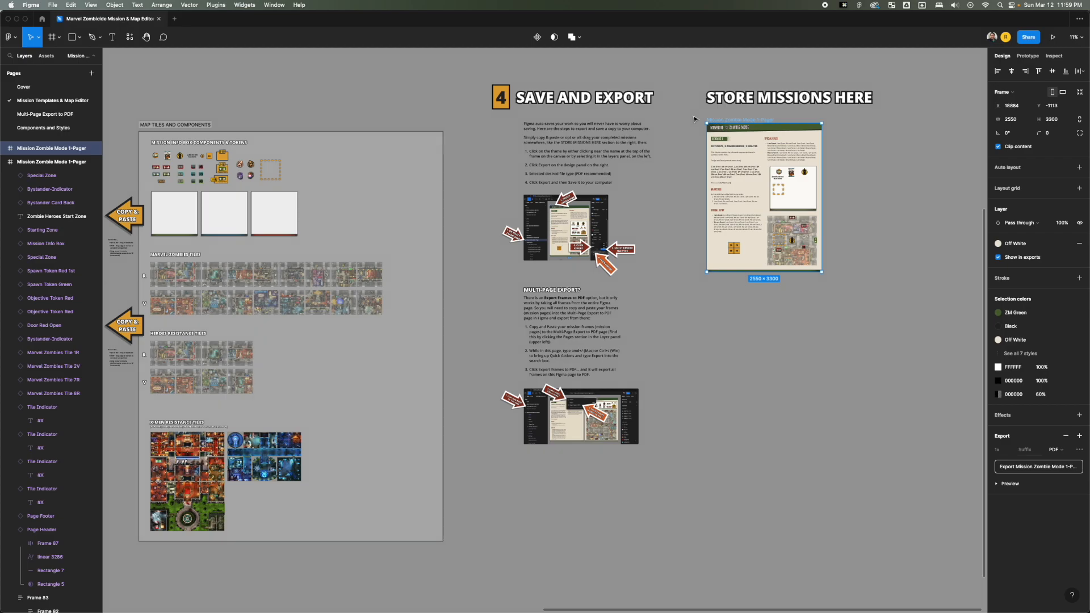
pyautogui.click(694, 119)
pyautogui.click(728, 118)
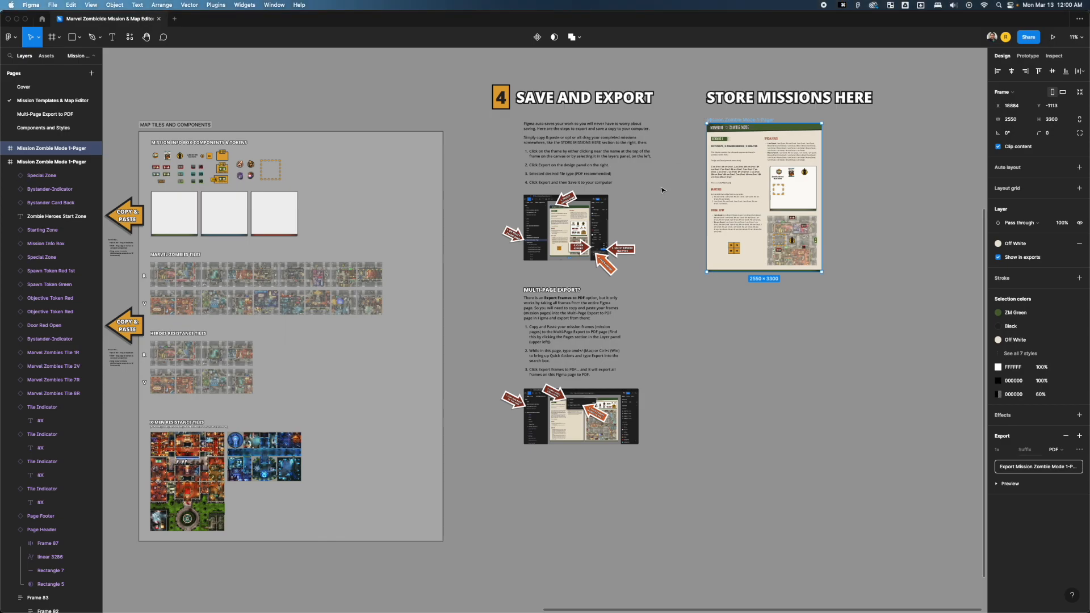
pyautogui.click(676, 244)
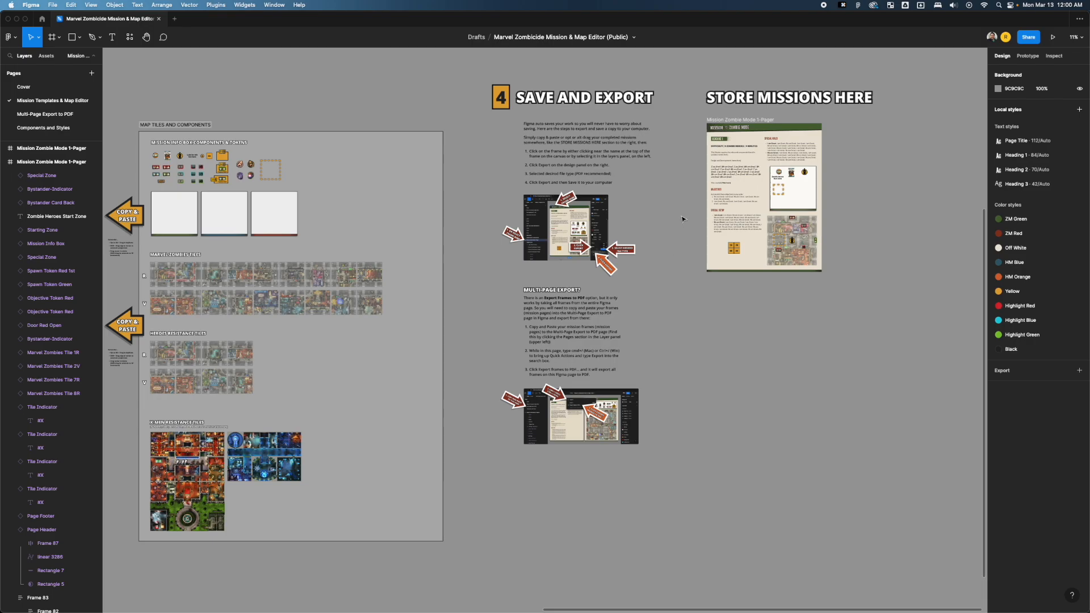
pyautogui.click(736, 120)
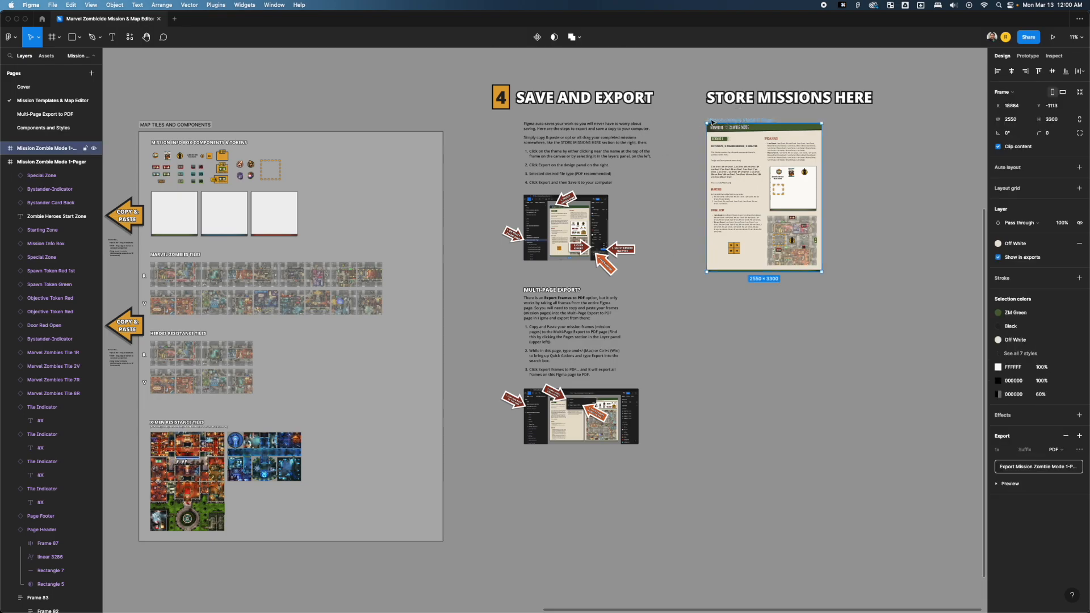
pyautogui.press('BackSpace')
# Copy both pages of the Zombie Mode 2-Pager template from the Pick a Mission Template section.
pyautogui.scroll(-5, 687, 165)
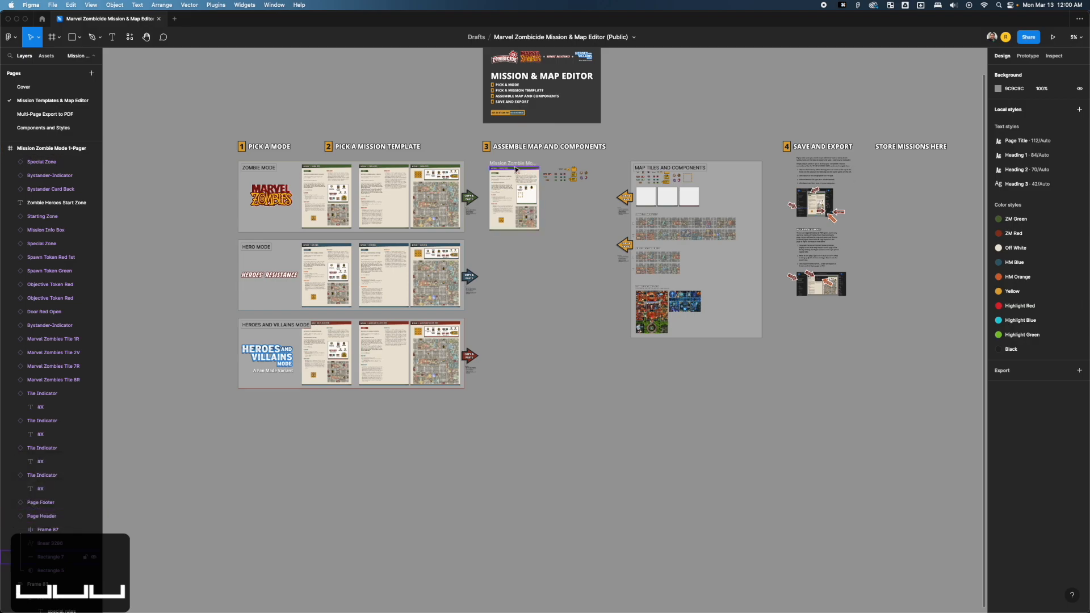
pyautogui.scroll(3, 527, 168)
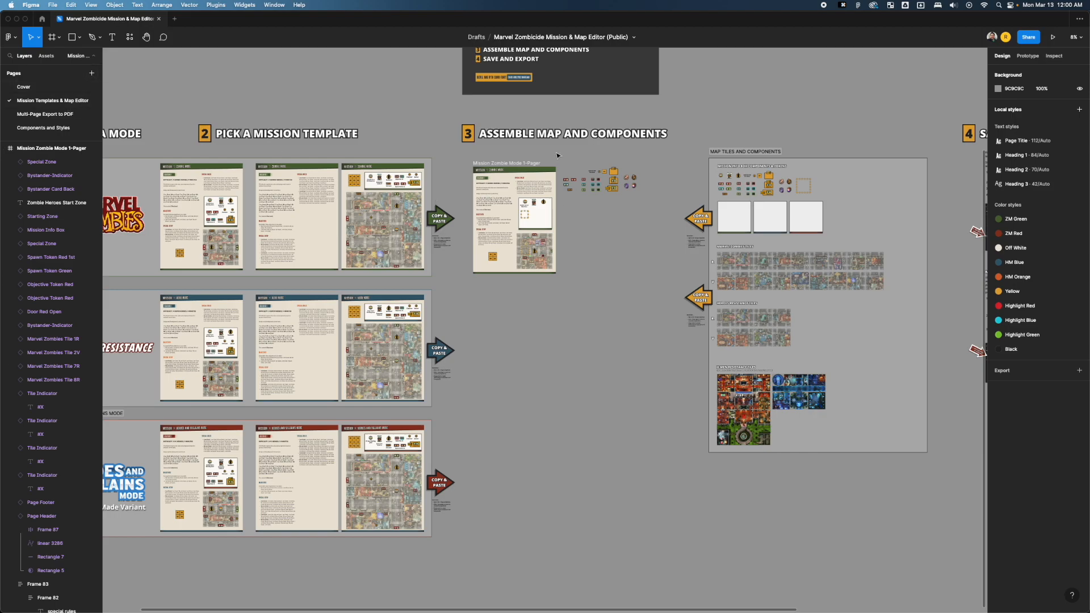
pyautogui.scroll(5, 398, 173)
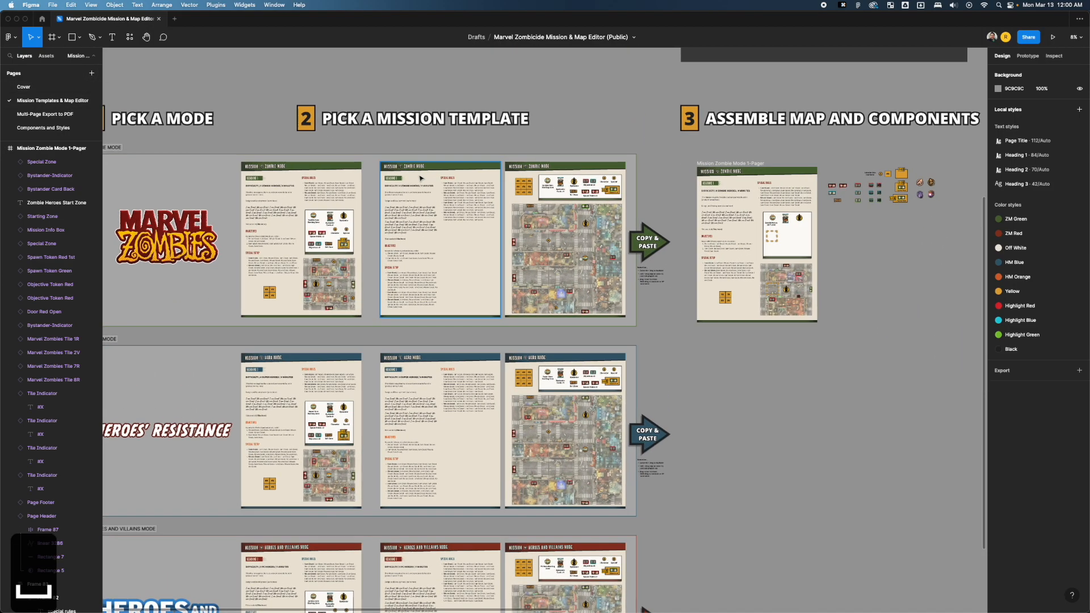
pyautogui.scroll(5, 421, 178)
pyautogui.click(408, 145)
pyautogui.click(408, 141)
pyautogui.keyDown('shift'); pyautogui.click(559, 142); pyautogui.keyUp('shift')
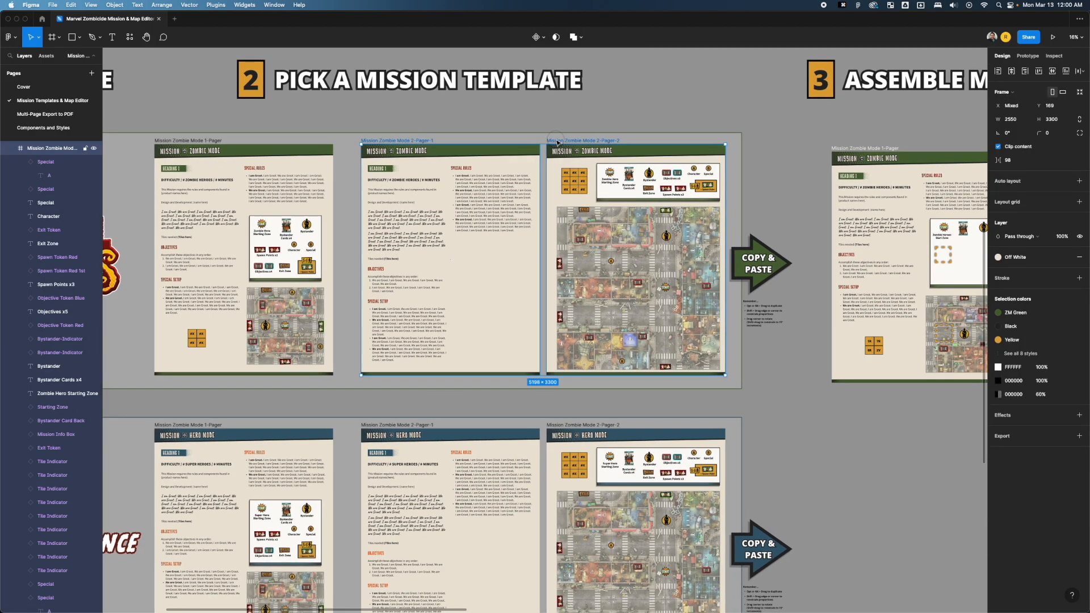
pyautogui.press('super+c')
# Paste the two Zombie Mode 2-Pager frames beneath the Store Missions Here heading.
pyautogui.scroll(-10, 558, 142)
pyautogui.press('space')
pyautogui.press('z')
pyautogui.moveTo(669, 169); pyautogui.dragTo(586, 209)
pyautogui.press('super+v')
pyautogui.click(418, 178)
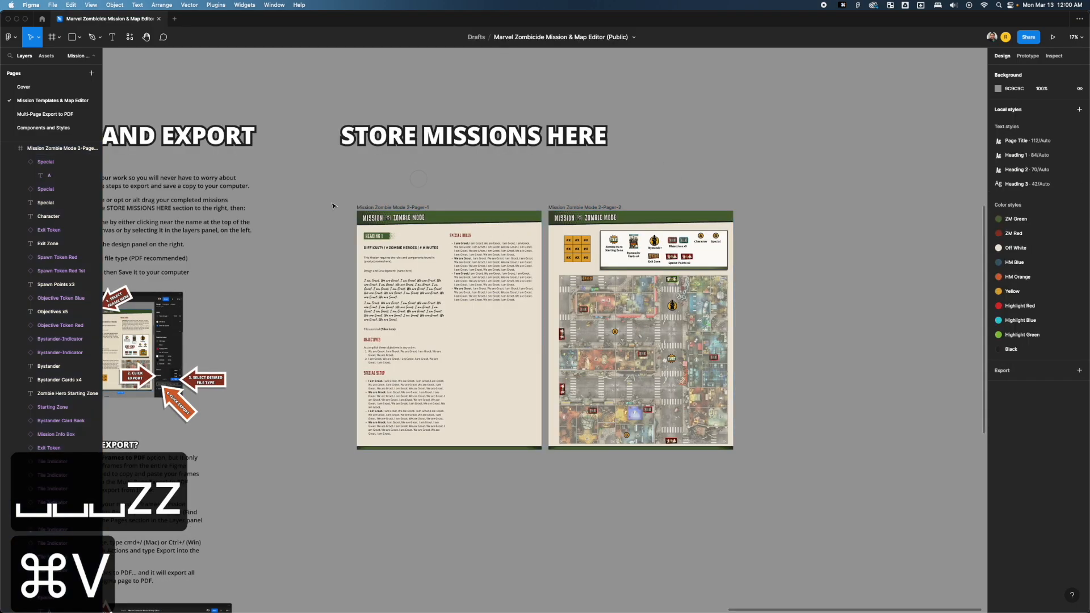
# Copy both Zombie Mode 2-Pager frames stored beneath Store Missions Here and paste them on the Multi-Page Export to PDF page.
pyautogui.moveTo(324, 182); pyautogui.dragTo(765, 476)
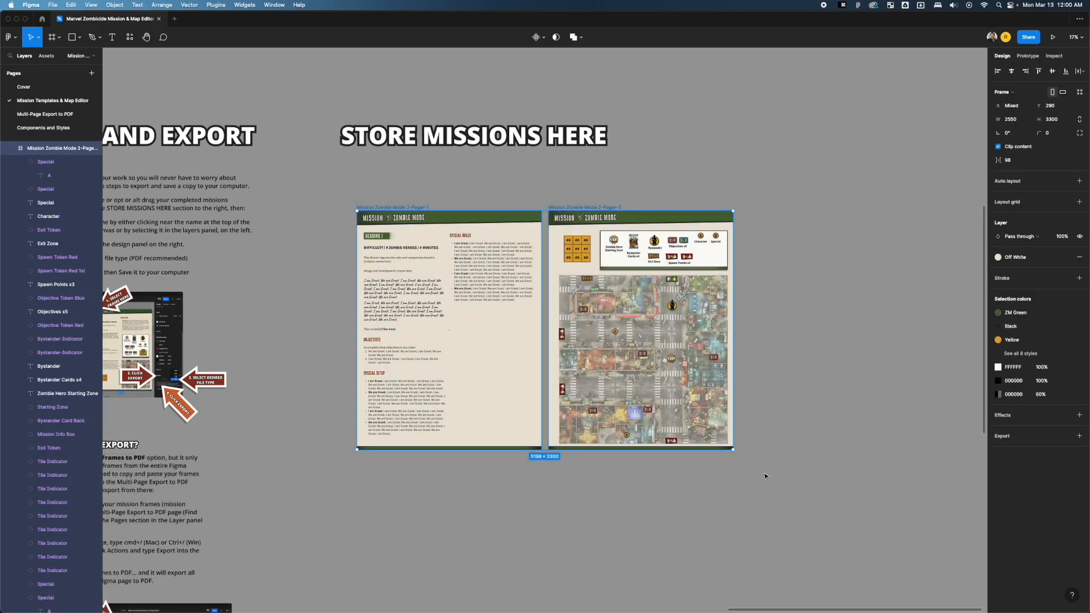
pyautogui.click(486, 504)
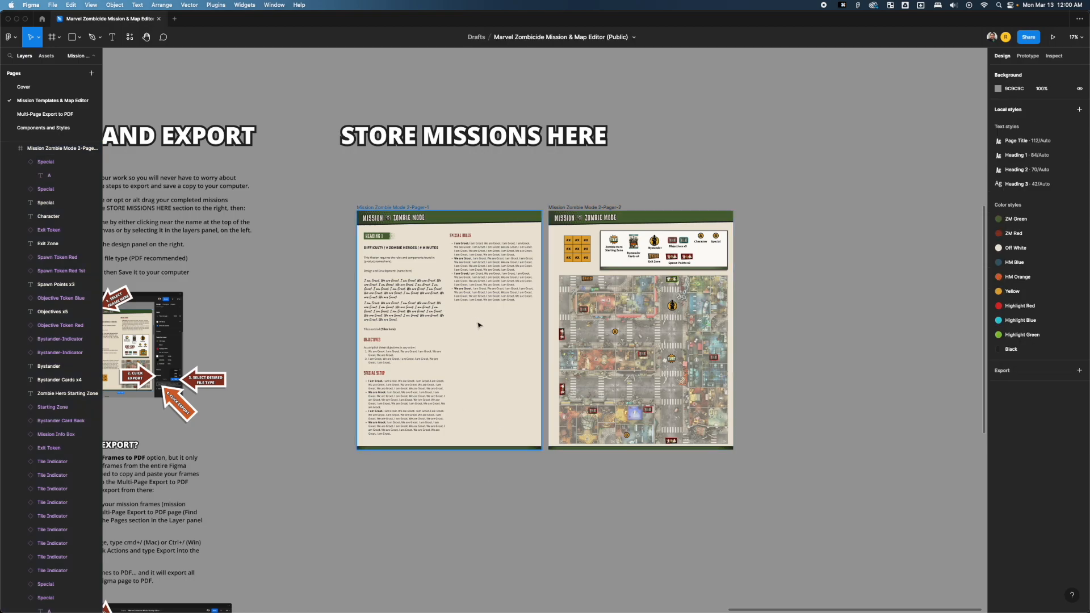
pyautogui.moveTo(316, 188); pyautogui.dragTo(810, 490)
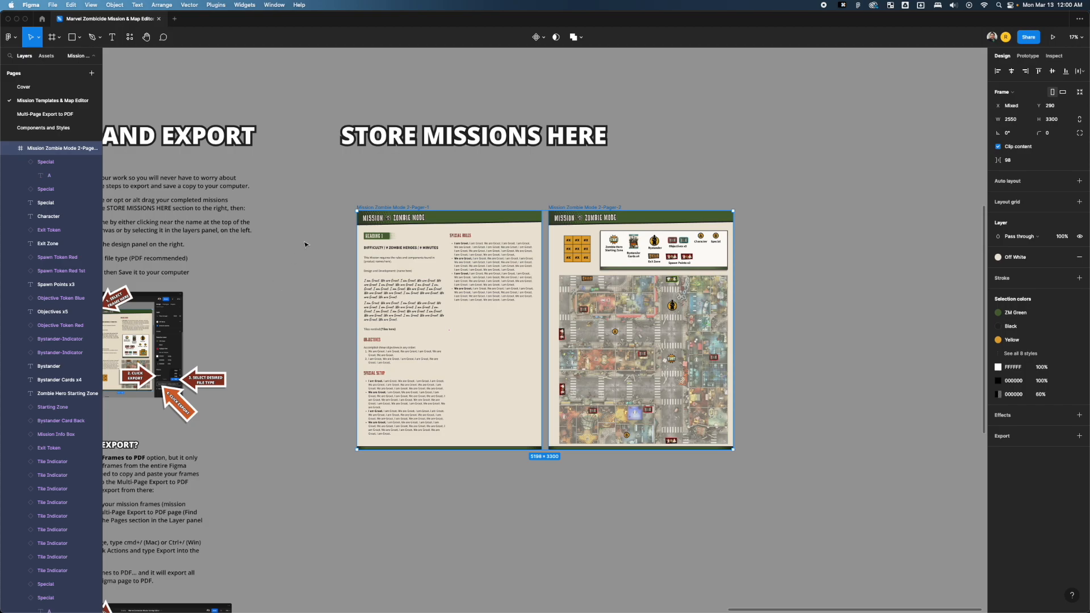
pyautogui.press('super+c')
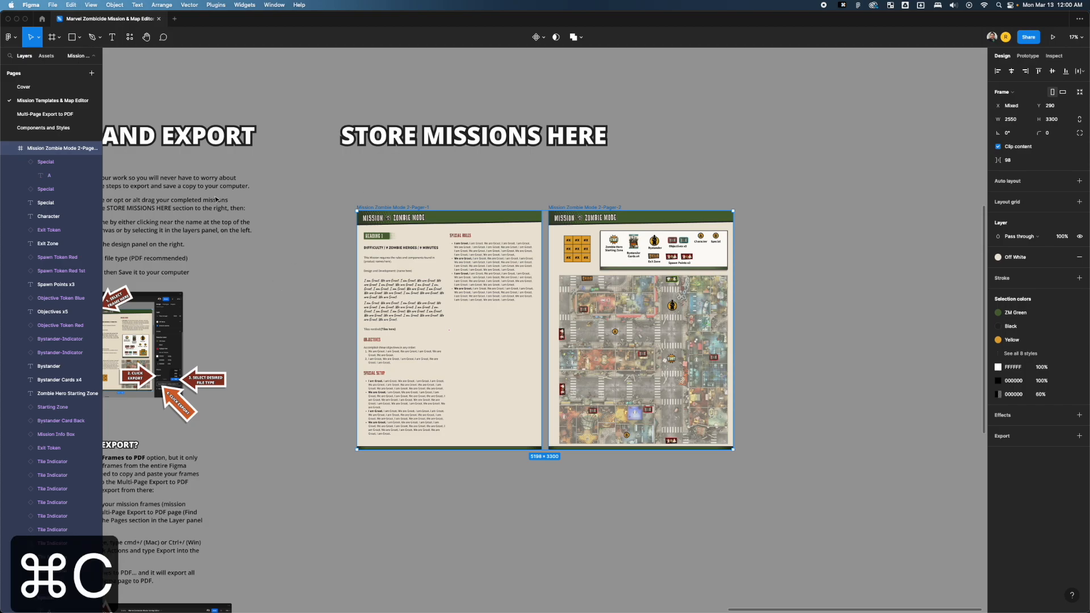
pyautogui.click(67, 116)
pyautogui.press('super+v')
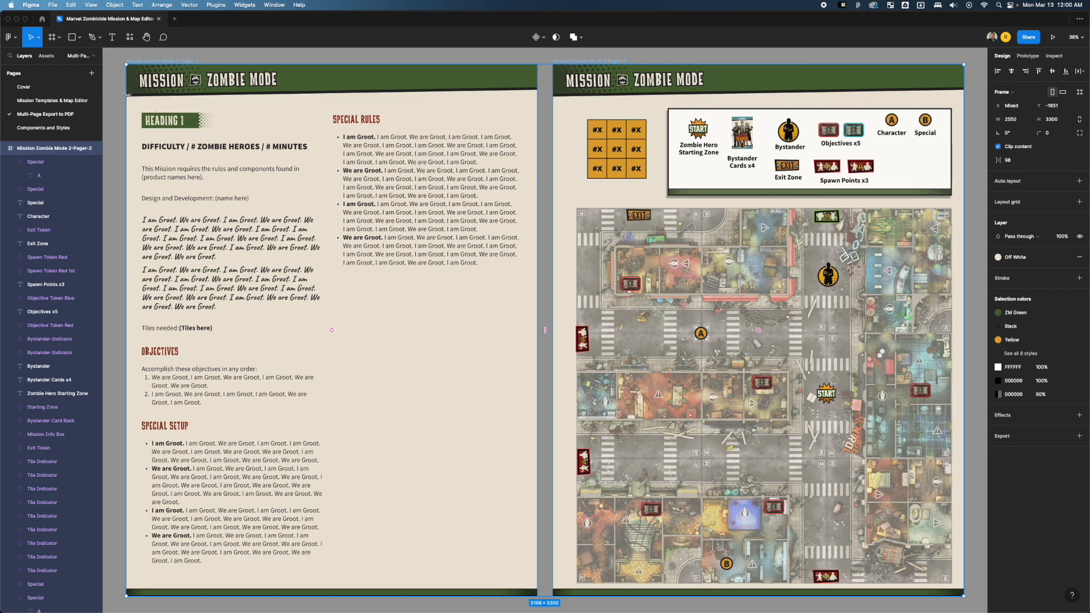
pyautogui.click(155, 53)
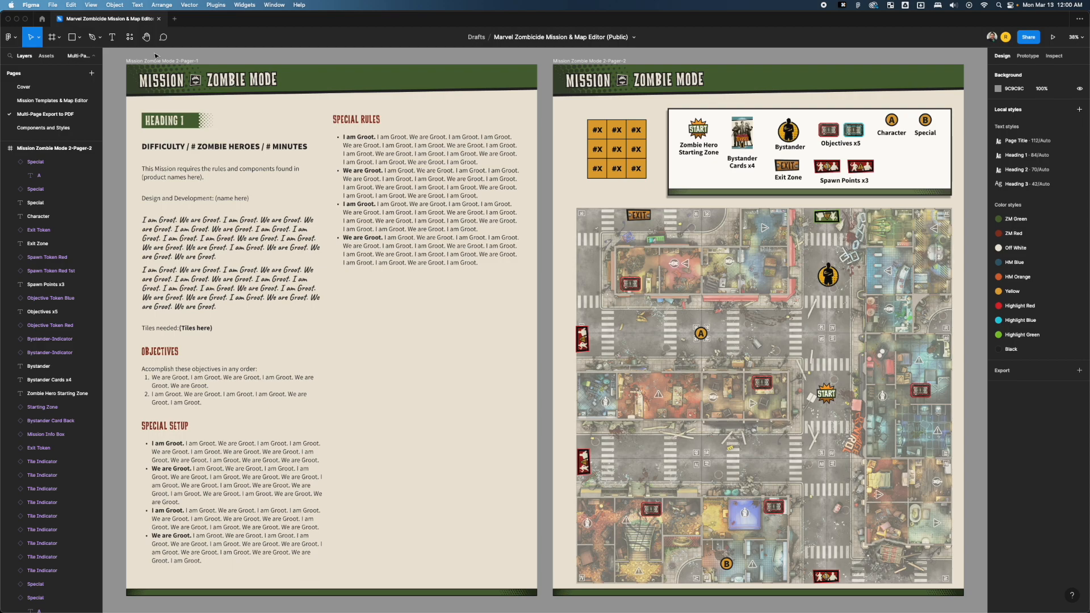
pyautogui.click(40, 101)
pyautogui.scroll(-5, 486, 177)
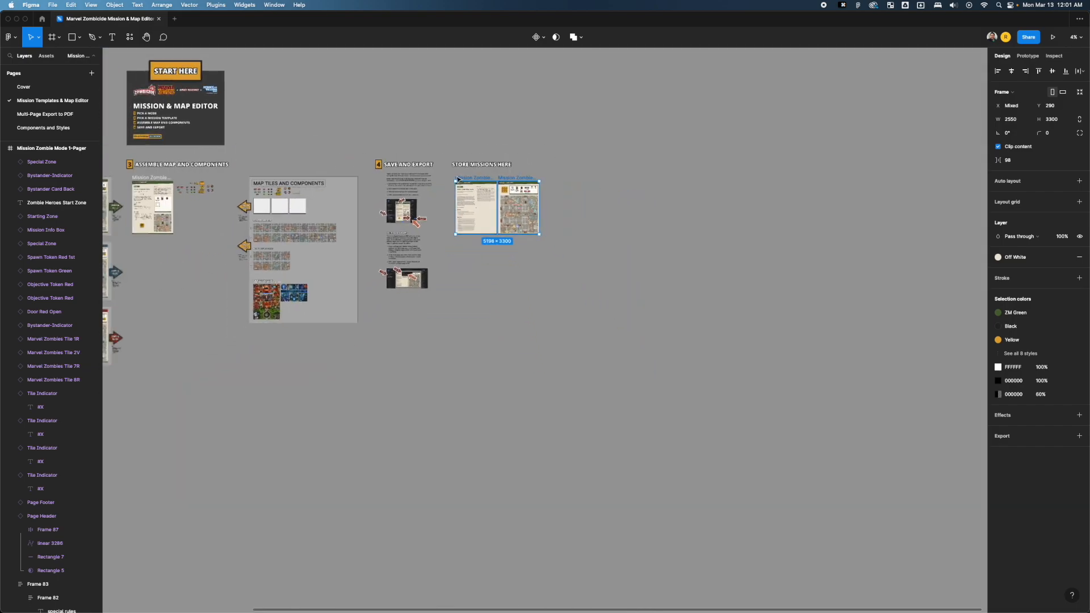
pyautogui.moveTo(414, 133); pyautogui.dragTo(812, 142)
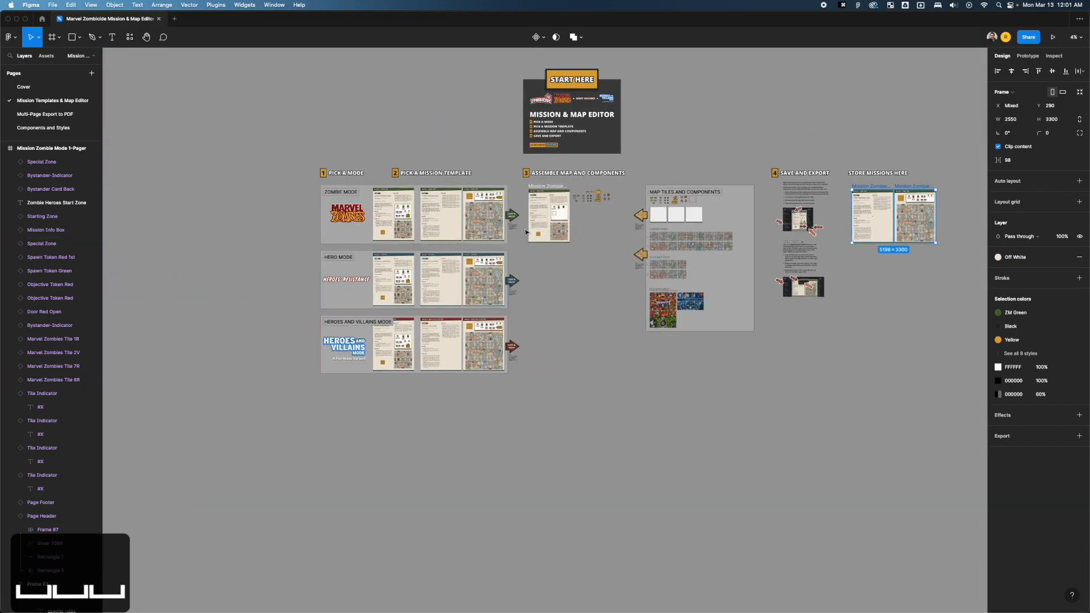
# Export all frames on the Multi-Page Export to PDF page as one PDF, saved to the Desktop under the suggested name.
pyautogui.click(40, 113)
pyautogui.scroll(-5, 341, 114)
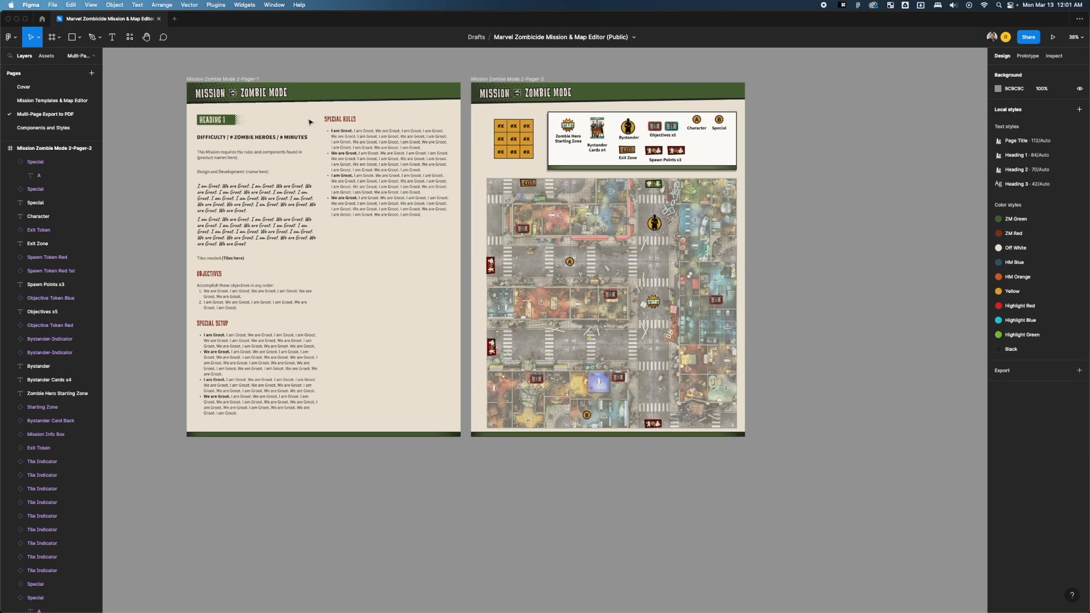
pyautogui.moveTo(305, 70); pyautogui.dragTo(337, 126)
pyautogui.scroll(5, 246, 137)
pyautogui.scroll(-5, 245, 137)
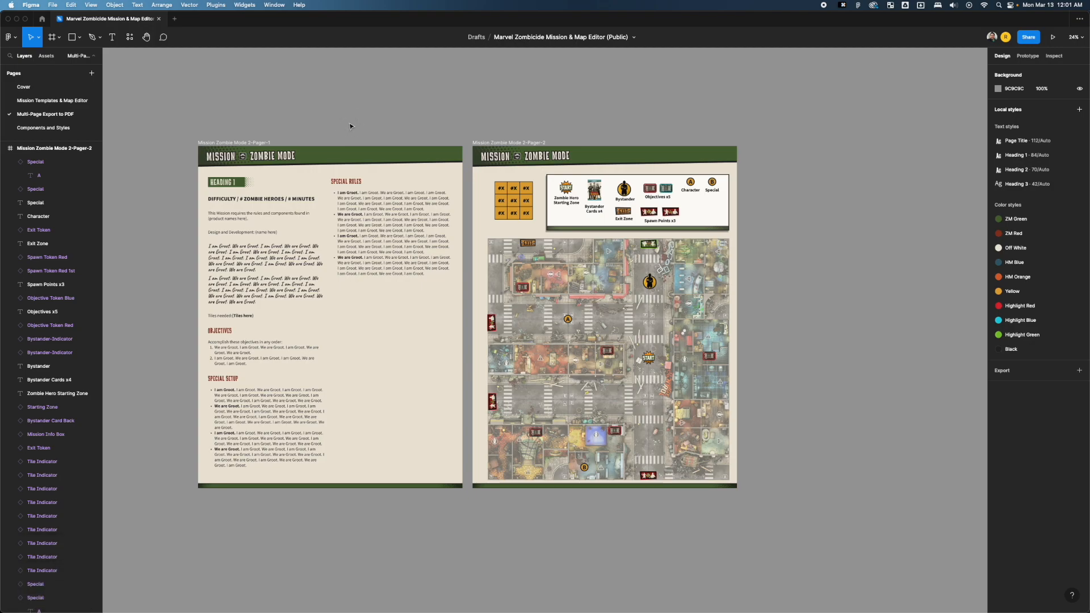
pyautogui.press('super+slash')
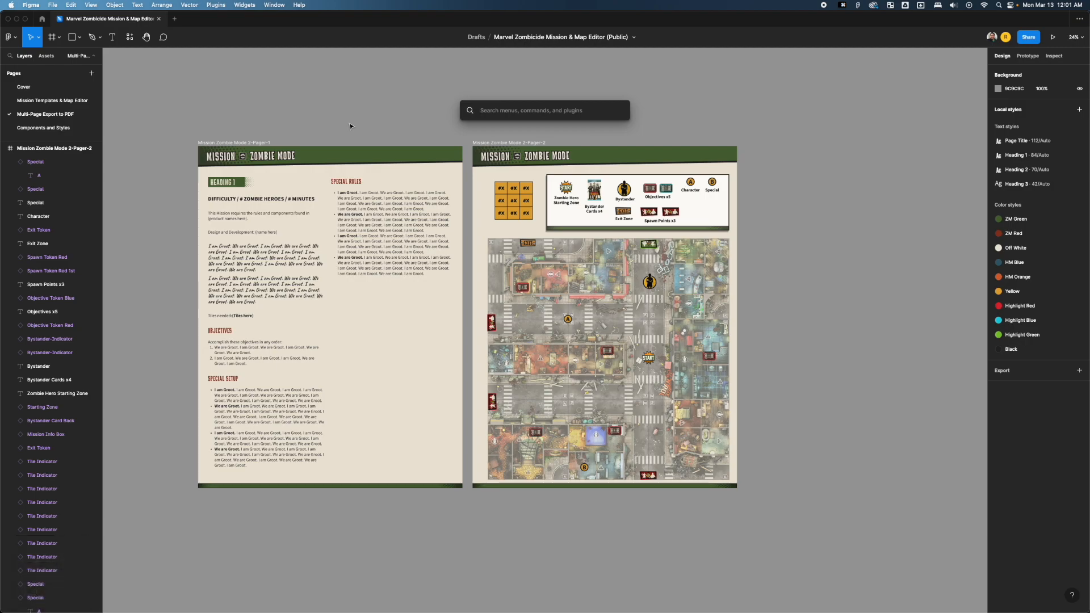
pyautogui.write('export')
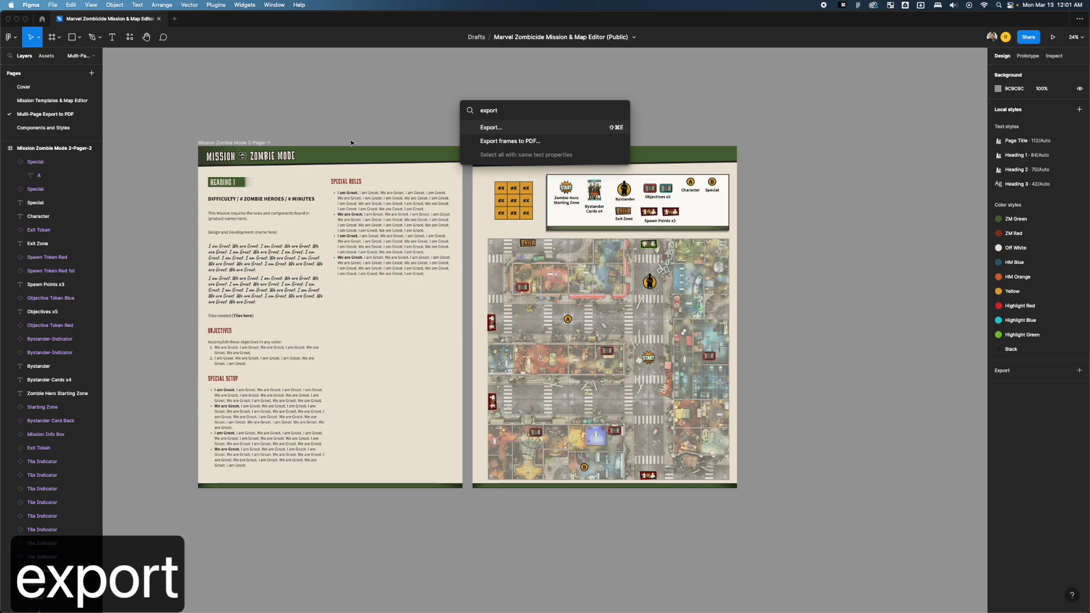
pyautogui.click(545, 141)
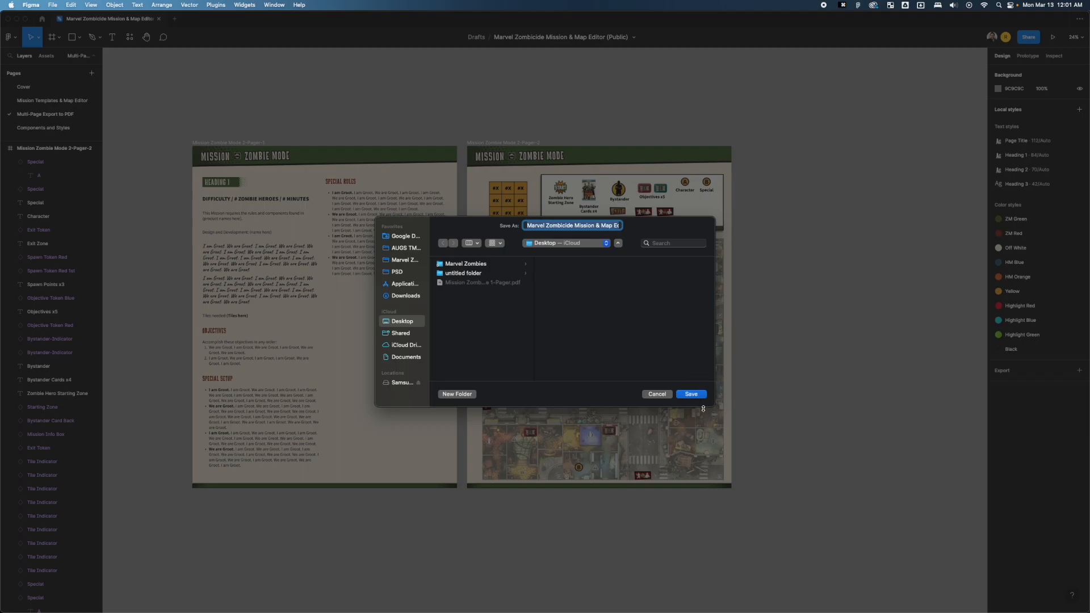
pyautogui.click(691, 396)
# Open the exported Marvel Zombicide Mission & Map Editor (Public).pdf from the desktop in Preview.
pyautogui.press('F11')
pyautogui.click(927, 309)
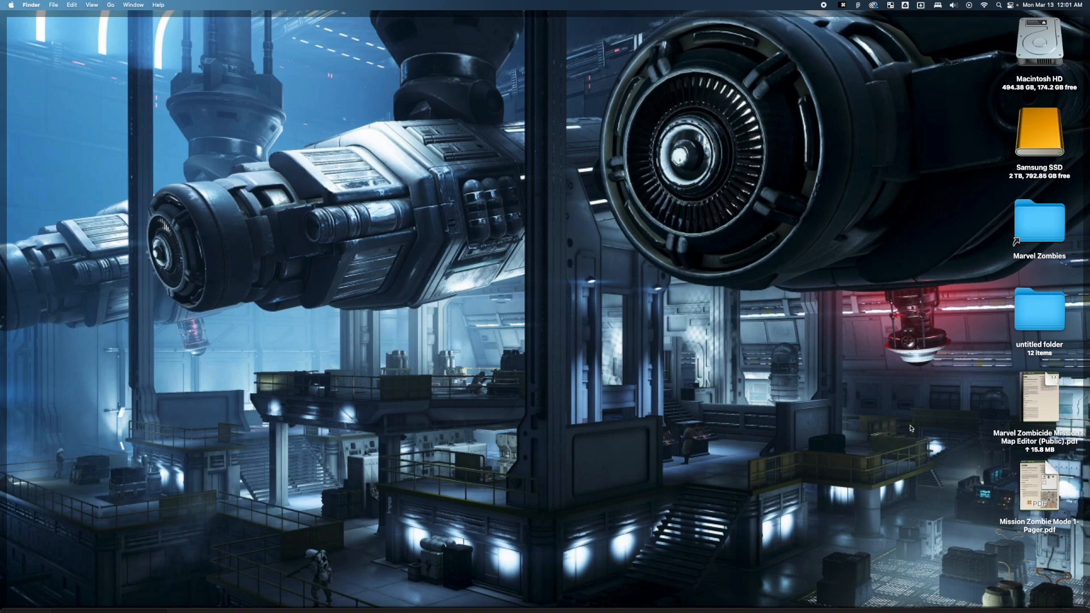
pyautogui.click(1043, 489)
pyautogui.doubleClick(1037, 396)
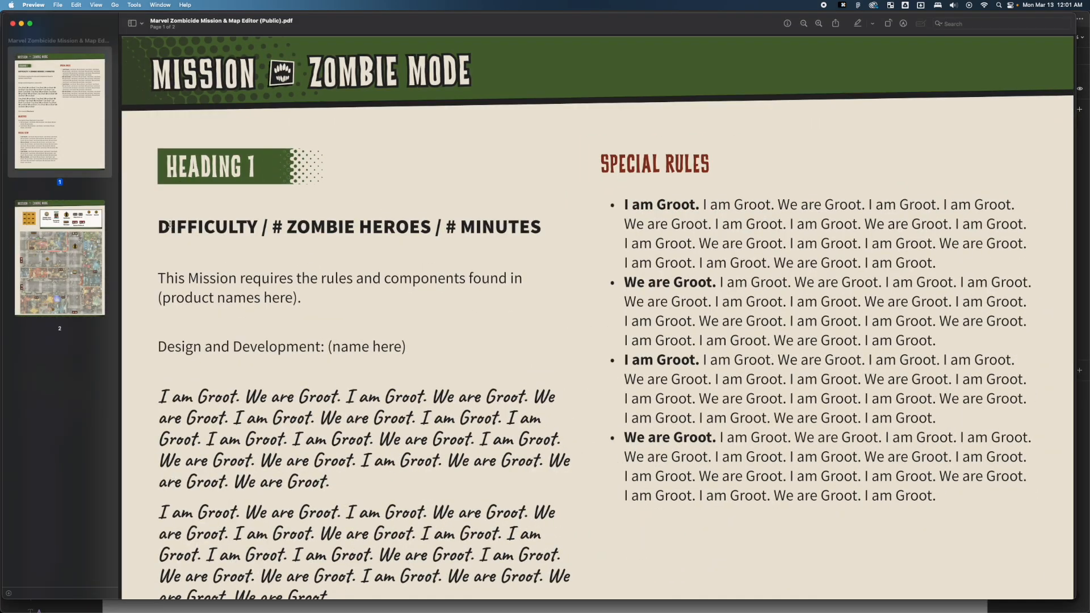
# Check the rules text on page 1 and the component legend and map on page 2 of the exported PDF, and close it.
pyautogui.click(21, 282)
pyautogui.click(39, 151)
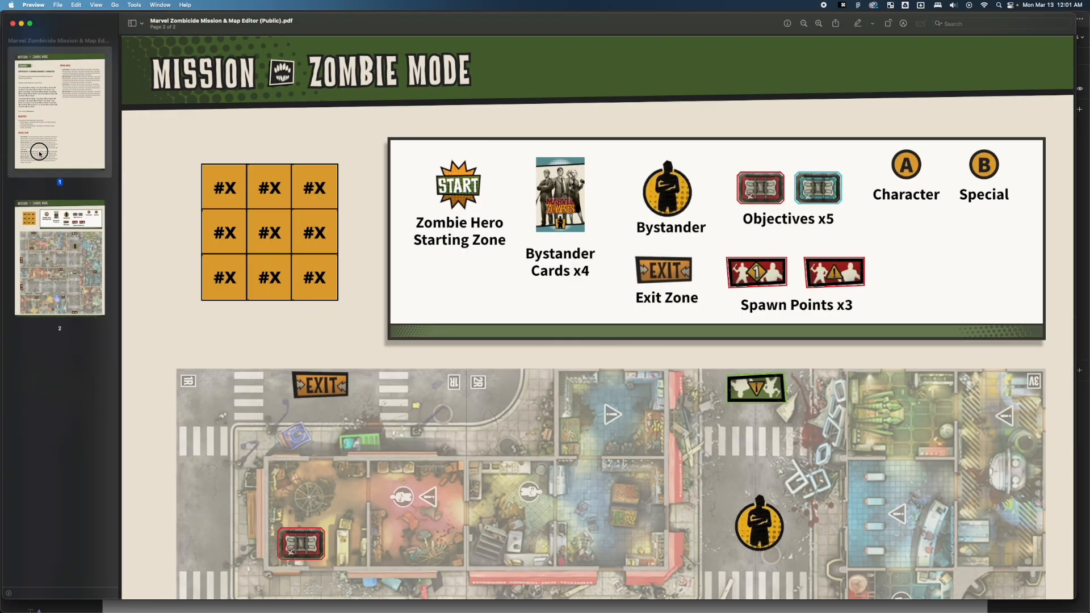
pyautogui.click(51, 254)
pyautogui.click(51, 124)
pyautogui.moveTo(636, 224); pyautogui.dragTo(818, 398)
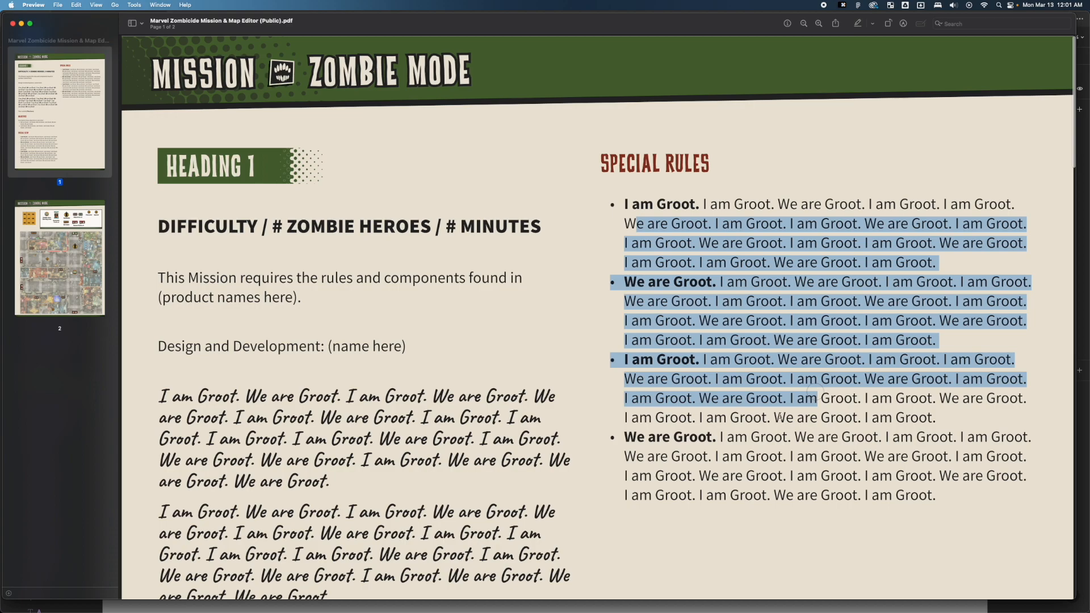
pyautogui.click(301, 257)
pyautogui.click(68, 244)
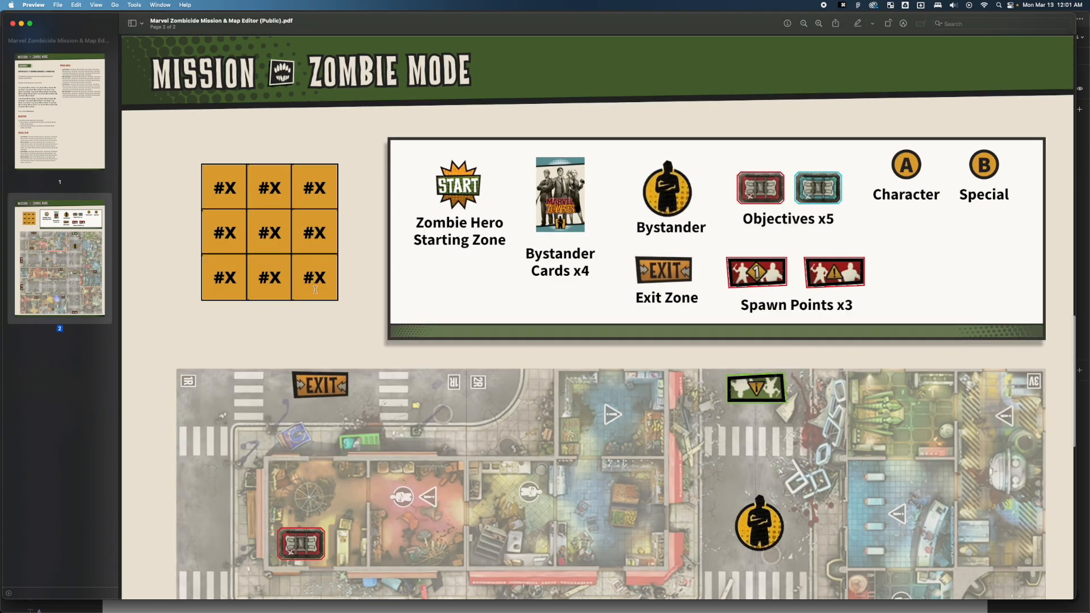
pyautogui.scroll(-10, 359, 349)
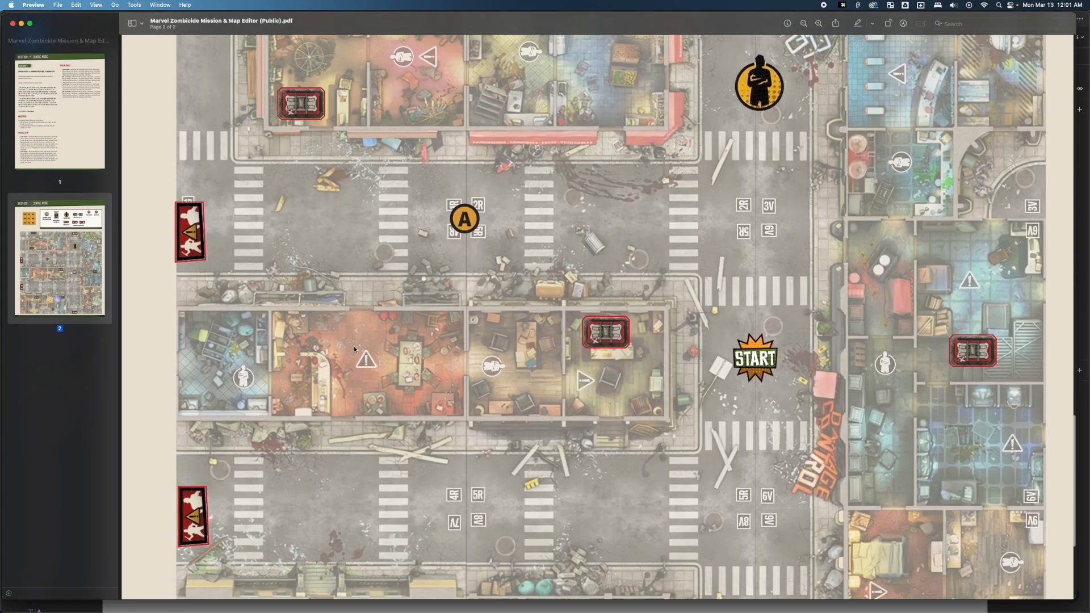
pyautogui.scroll(12, 354, 345)
pyautogui.scroll(3, 354, 328)
pyautogui.press('super+w')
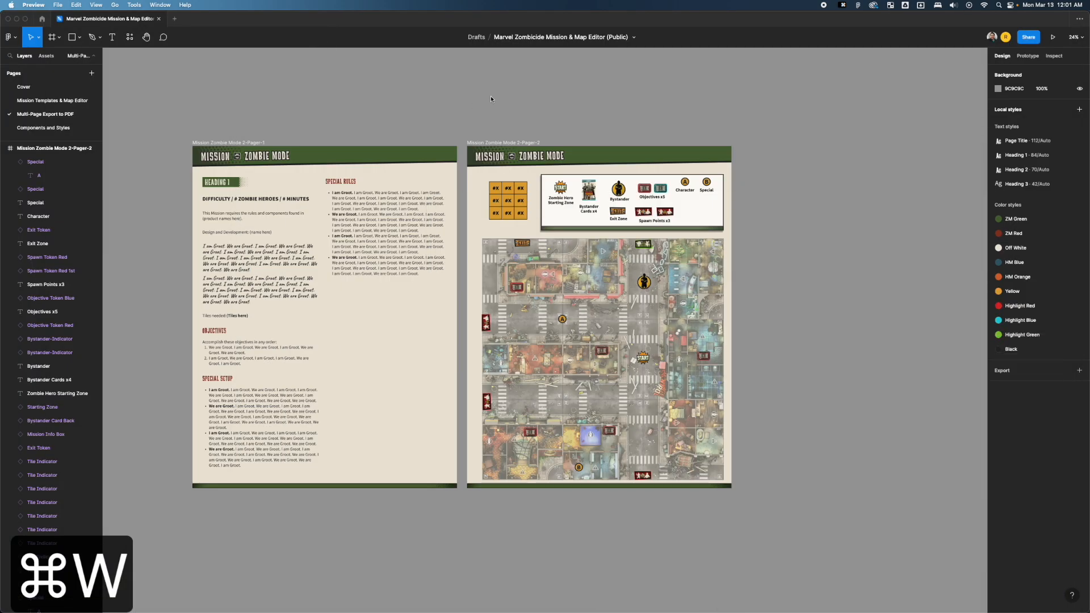
# Return to the Mission Templates & Map Editor page and review its sections from Pick a Mode through Store Missions Here.
pyautogui.click(71, 100)
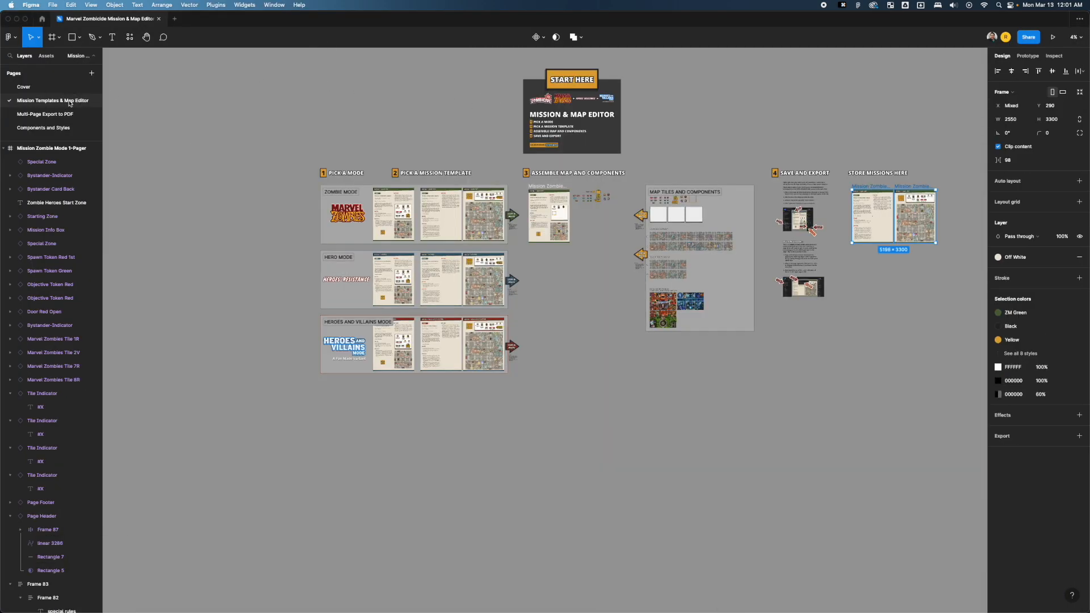
pyautogui.click(360, 118)
pyautogui.moveTo(382, 122); pyautogui.dragTo(275, 117)
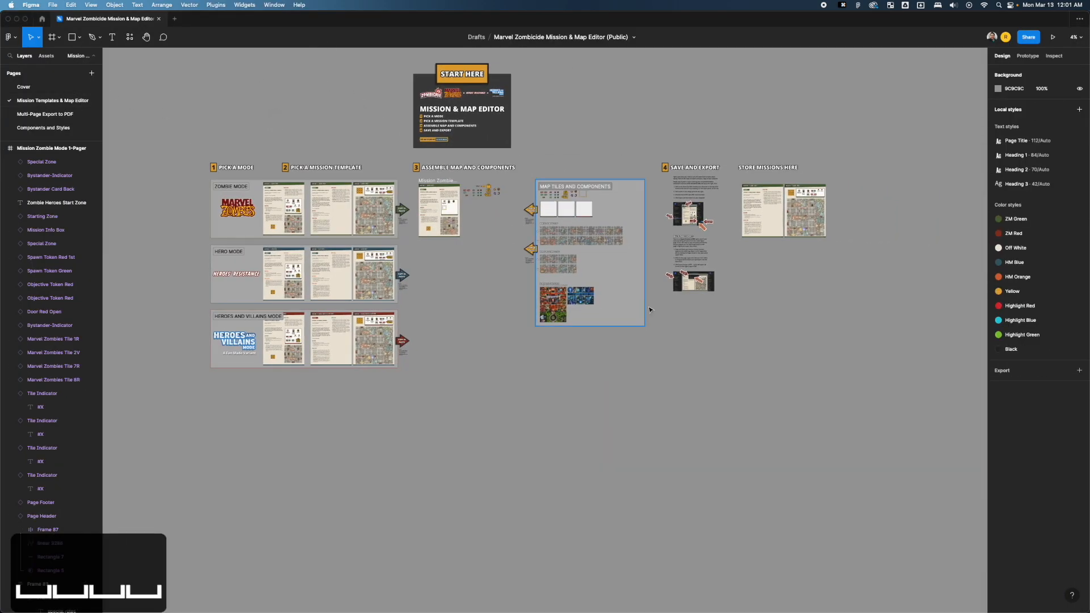
pyautogui.moveTo(585, 385); pyautogui.dragTo(718, 397)
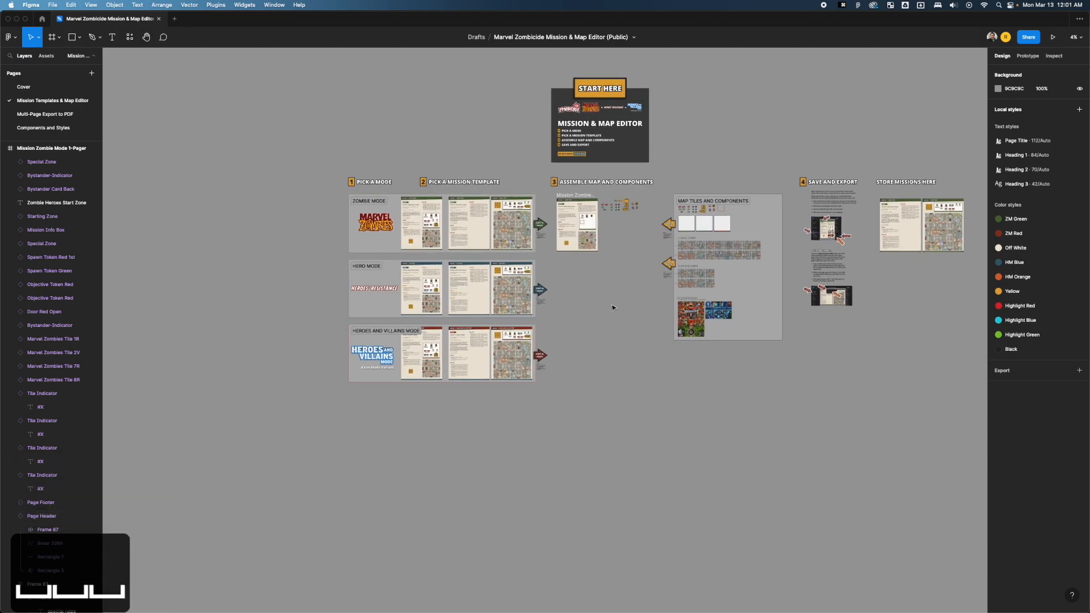
pyautogui.scroll(3, 612, 305)
pyautogui.scroll(2, 612, 305)
pyautogui.moveTo(620, 259); pyautogui.dragTo(632, 399)
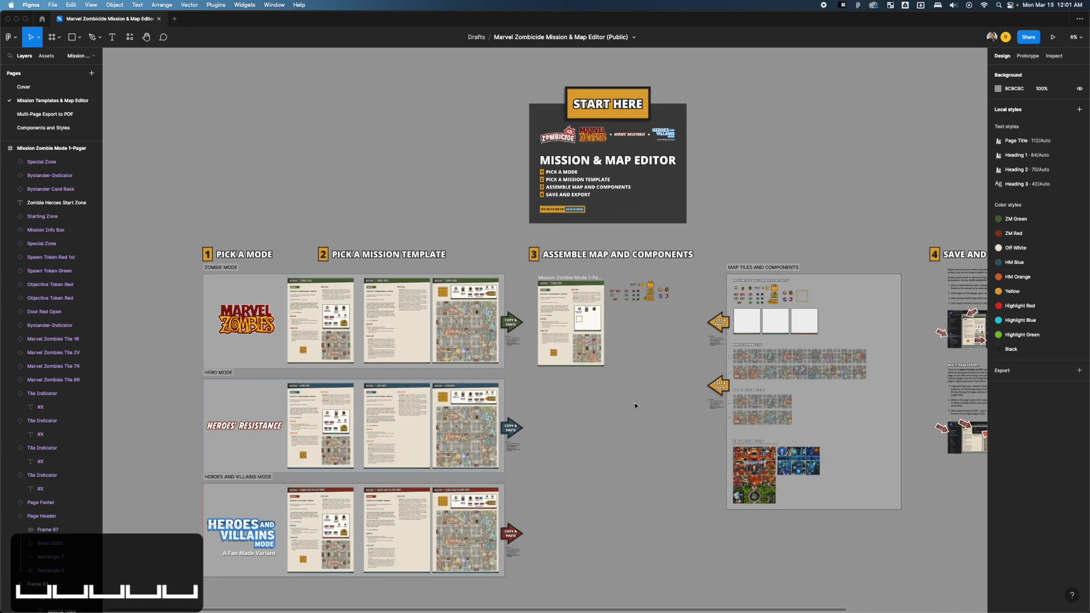
pyautogui.scroll(-1, 638, 213)
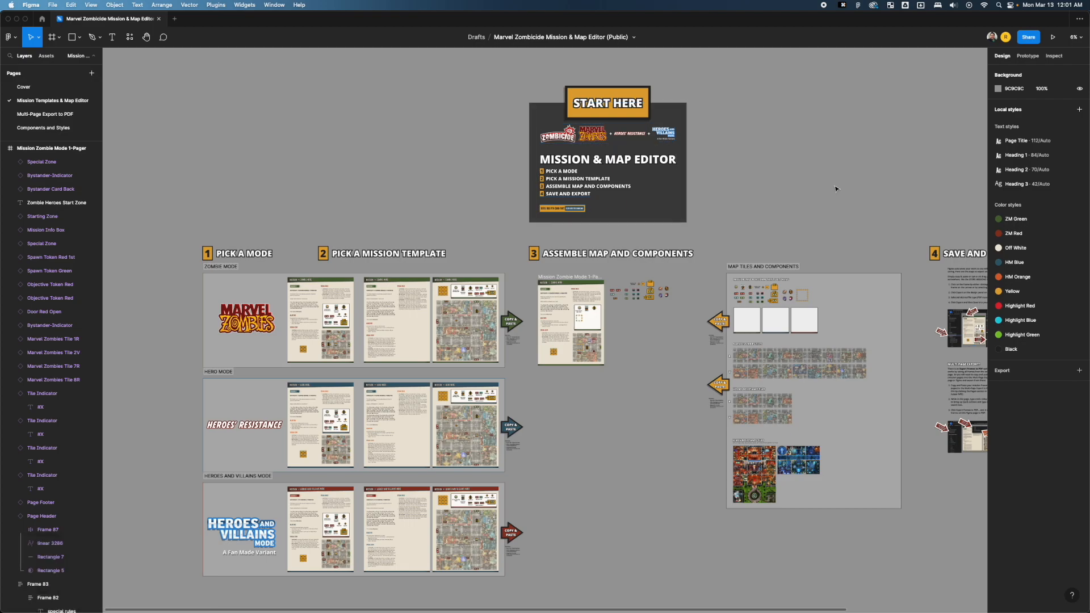
# Delete the Zombie Mode 1-Pager and the loose components beside it beneath the Assemble Map and Components heading.
pyautogui.scroll(3, 732, 208)
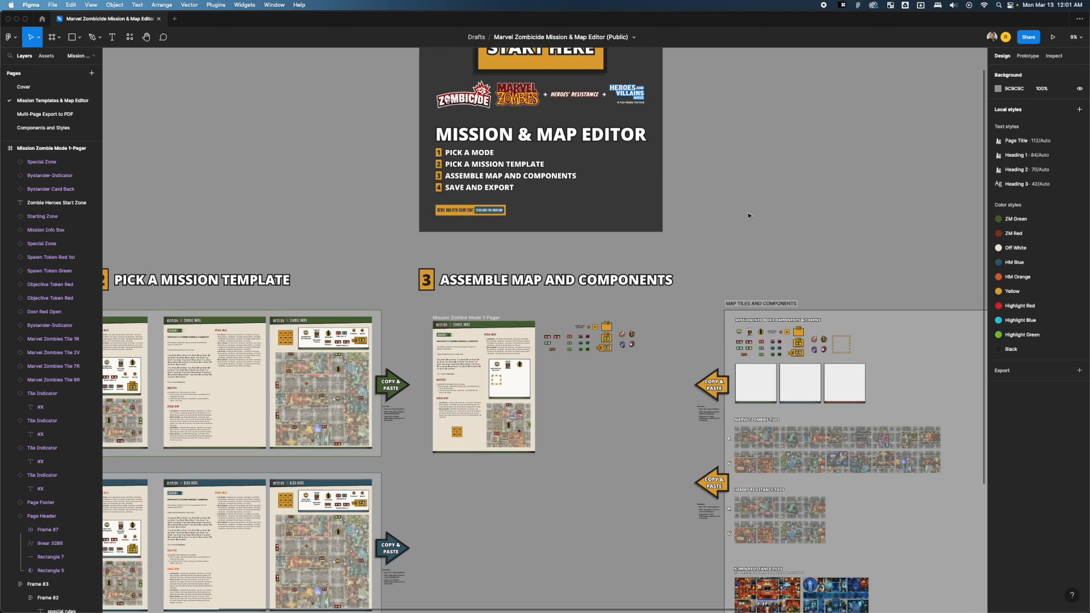
pyautogui.press('space')
pyautogui.moveTo(605, 331); pyautogui.dragTo(628, 223)
pyautogui.moveTo(448, 199); pyautogui.dragTo(680, 381)
pyautogui.press('BackSpace')
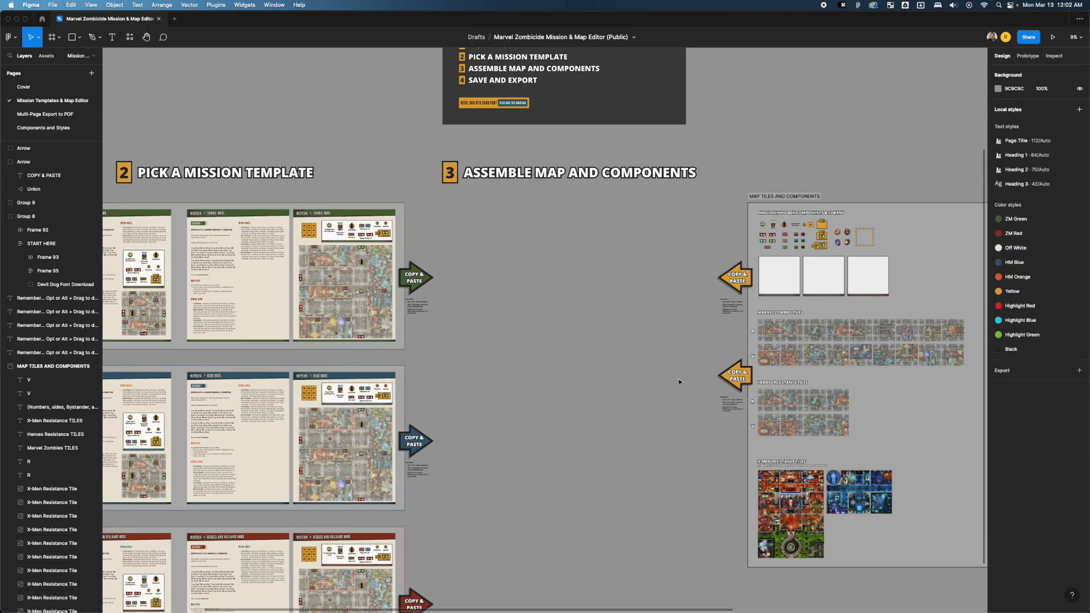
# Review the Cover page and the workflow sections of the Mission Templates & Map Editor page, finishing on the Cover page.
pyautogui.click(27, 85)
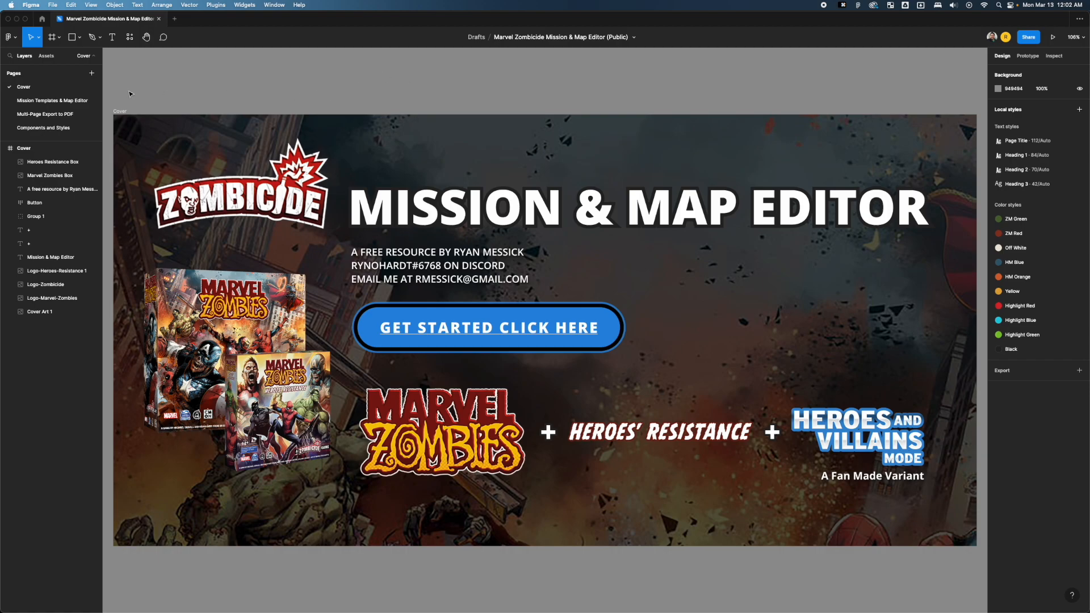
pyautogui.click(53, 101)
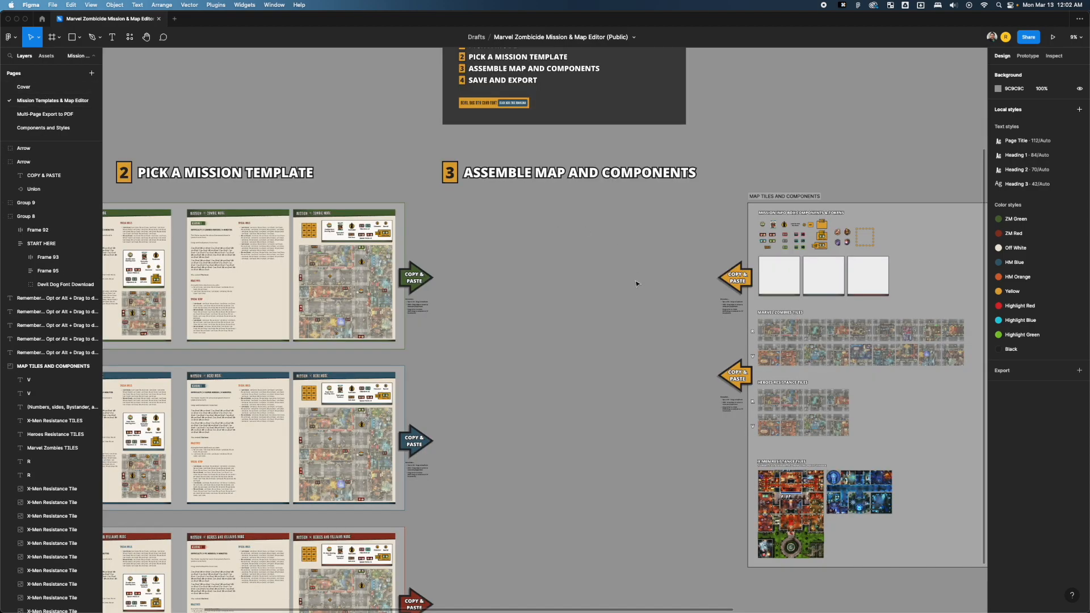
pyautogui.scroll(-5, 403, 135)
pyautogui.moveTo(403, 135); pyautogui.dragTo(424, 199)
pyautogui.moveTo(390, 233); pyautogui.dragTo(393, 234)
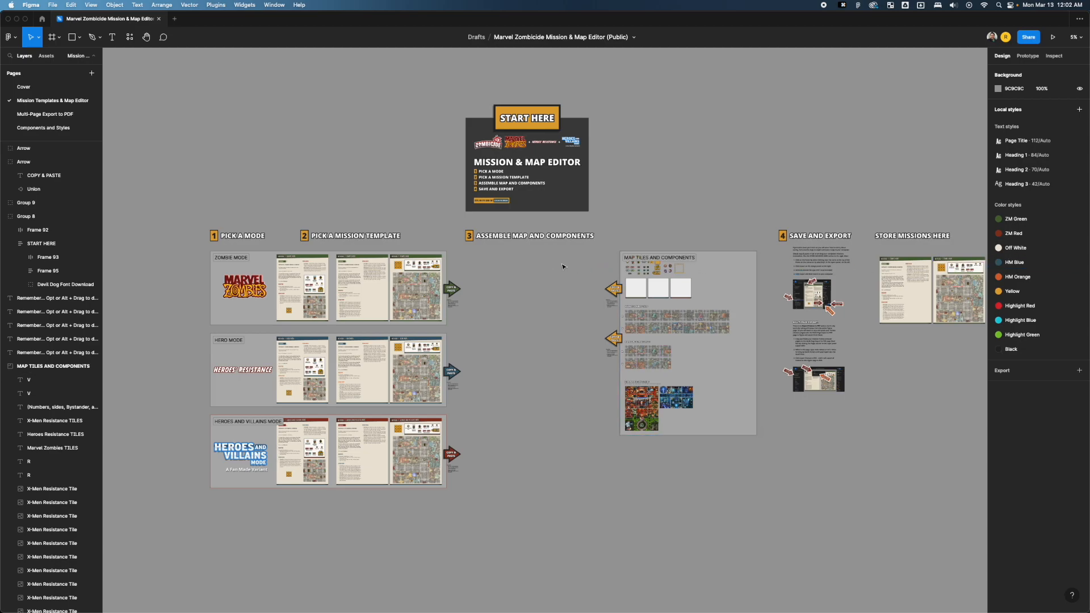
pyautogui.scroll(5, 565, 268)
pyautogui.scroll(-2, 564, 268)
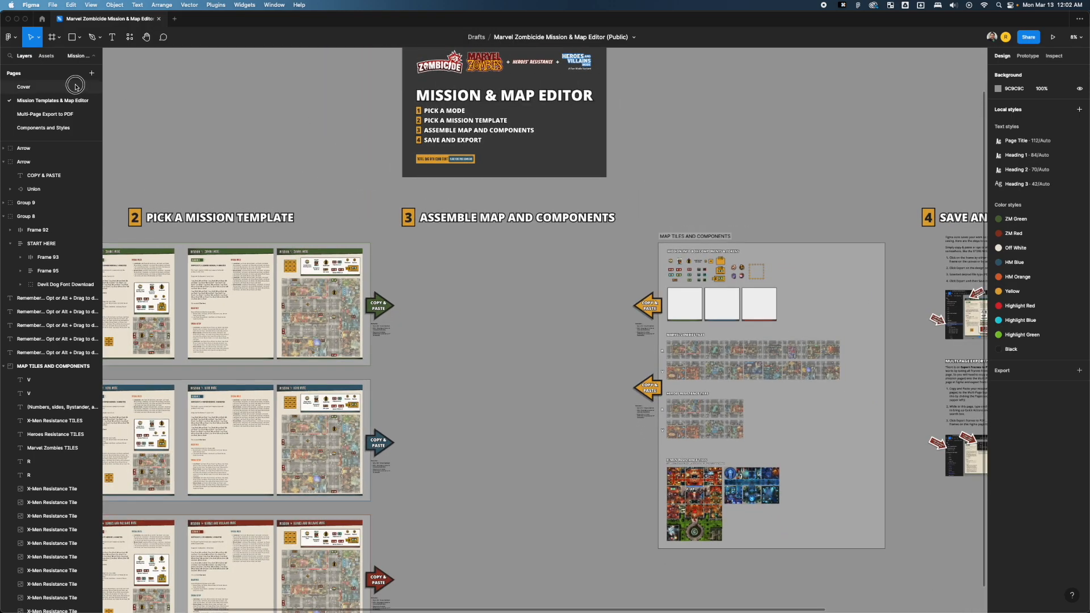
pyautogui.click(74, 87)
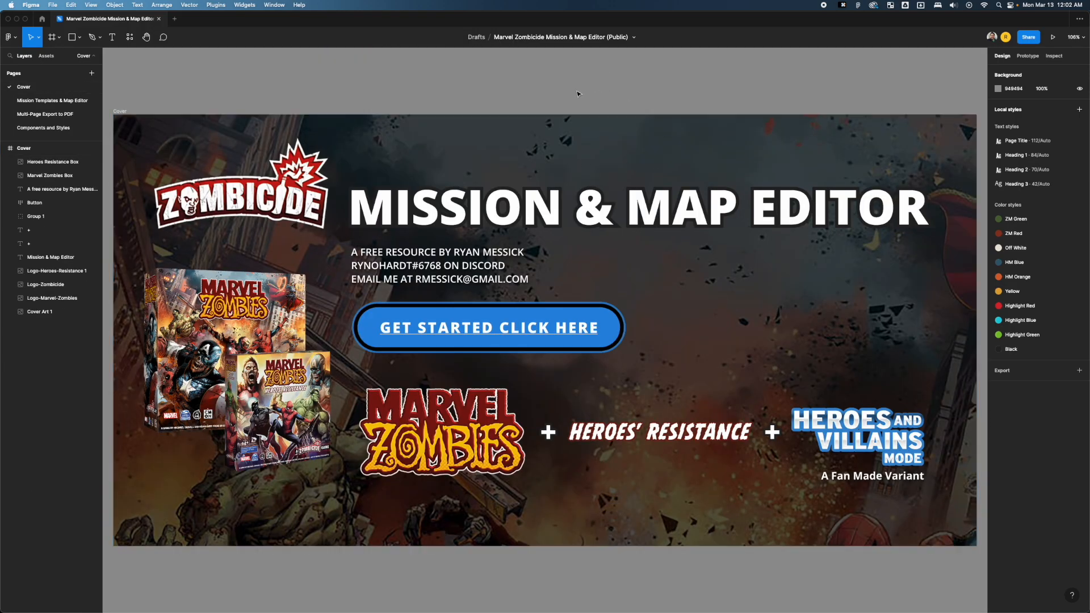